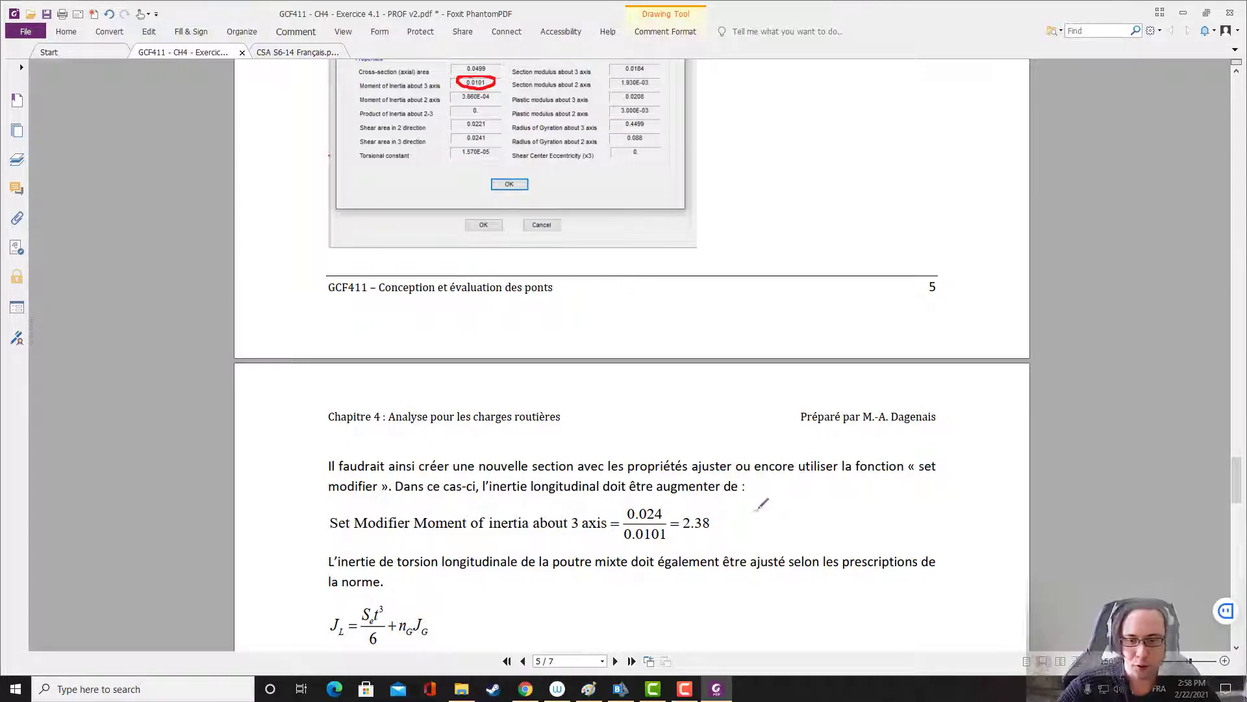
# - Circle the 2.38 moment of inertia modifier in red and review the torsional constant and slab property calculations that follow
pyautogui.moveTo(702, 508)
pyautogui.mouseDown()
pyautogui.moveTo(679, 530)
pyautogui.moveTo(717, 501)
pyautogui.mouseUp()
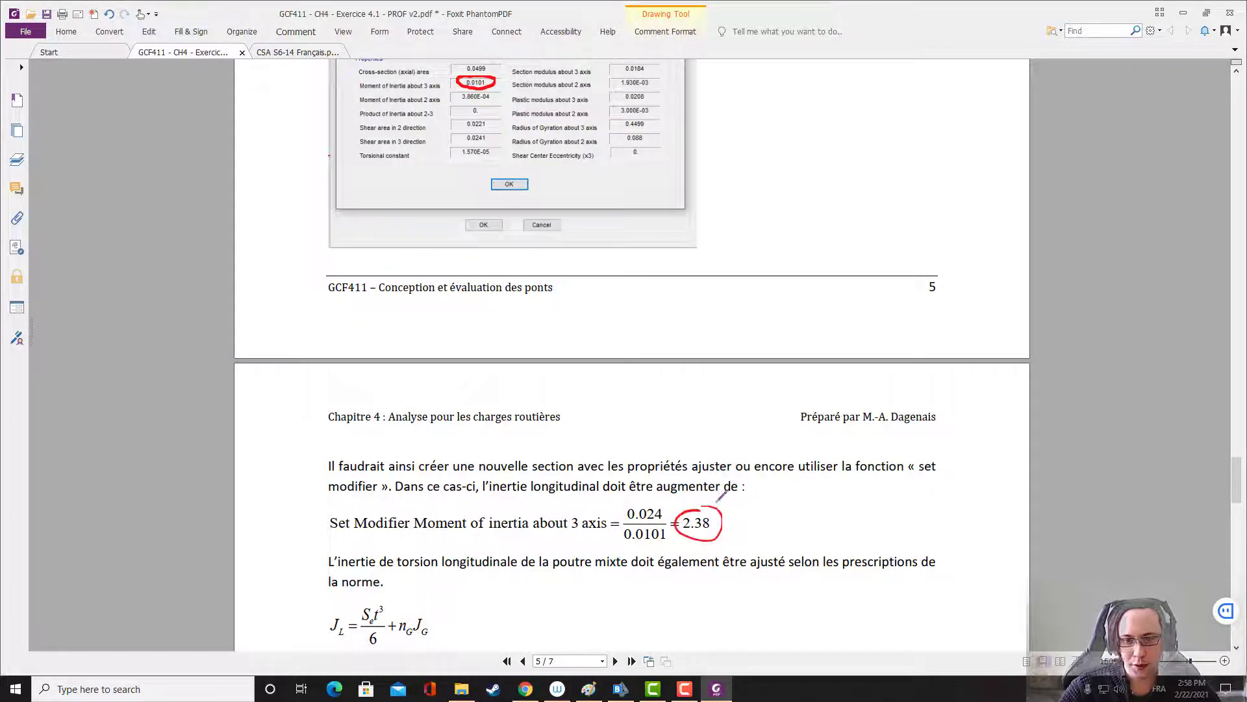
pyautogui.scroll(-5, 572, 494)
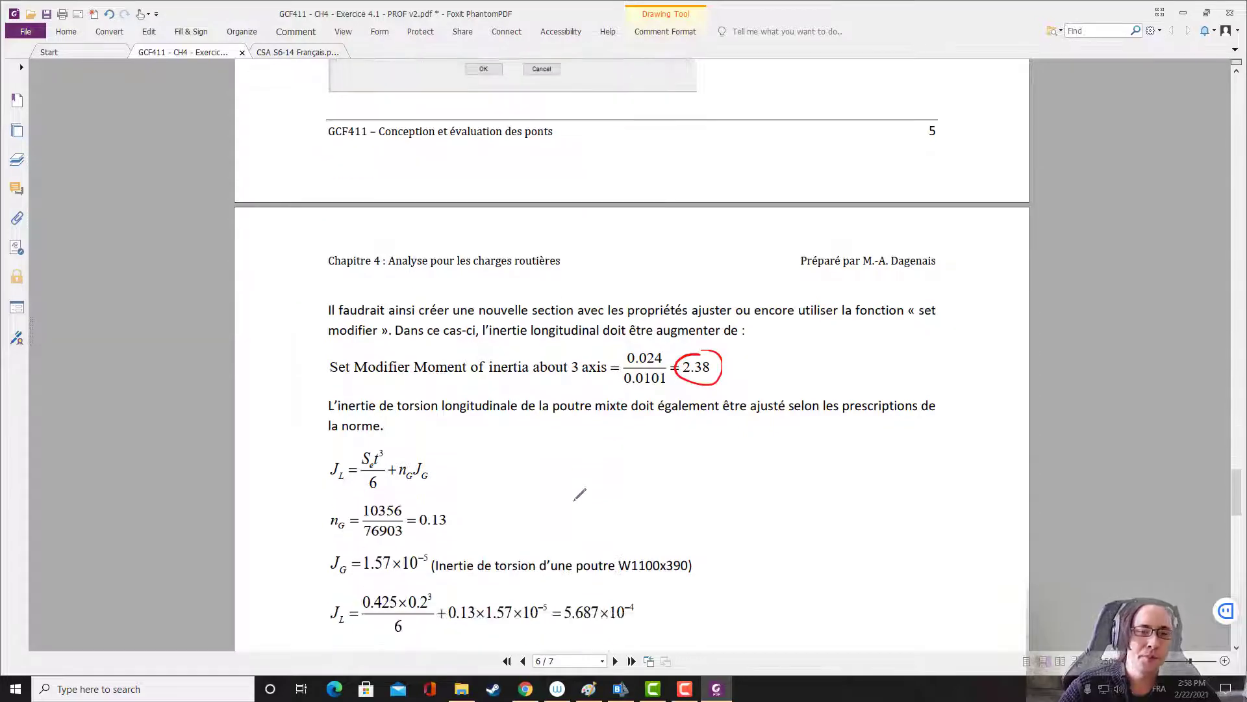
pyautogui.scroll(-5, 572, 490)
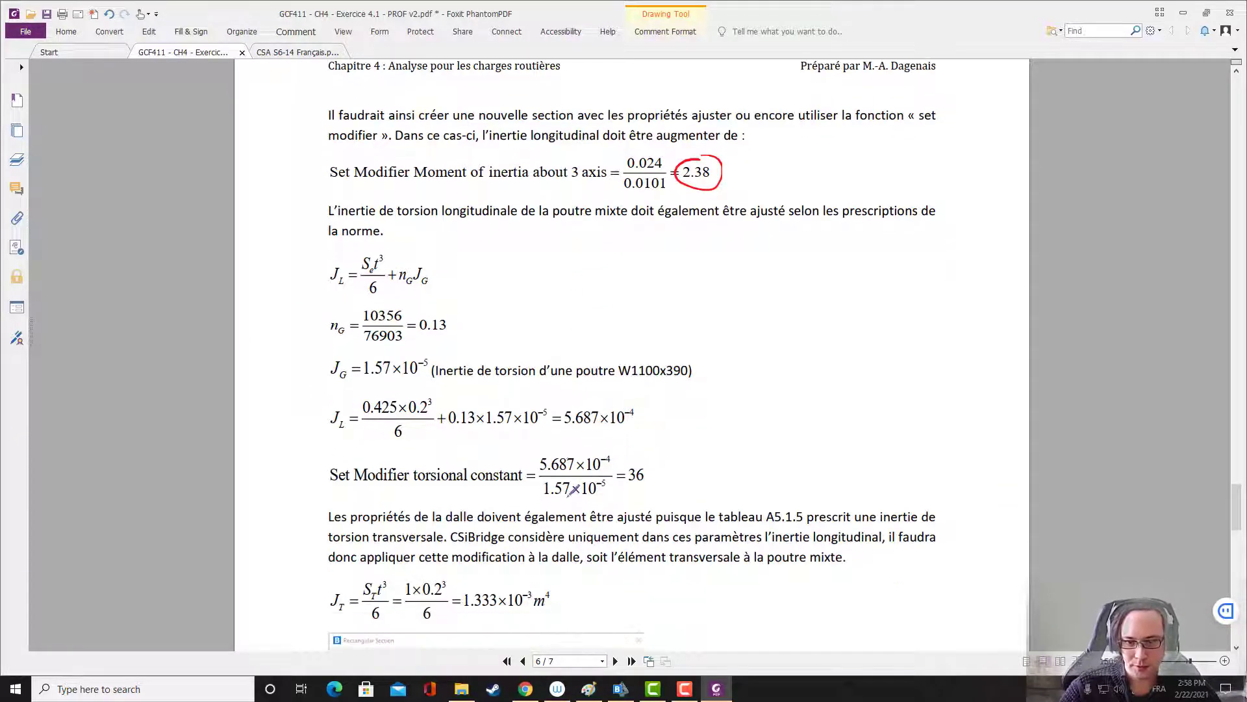
pyautogui.scroll(-1, 572, 491)
pyautogui.scroll(-6, 573, 492)
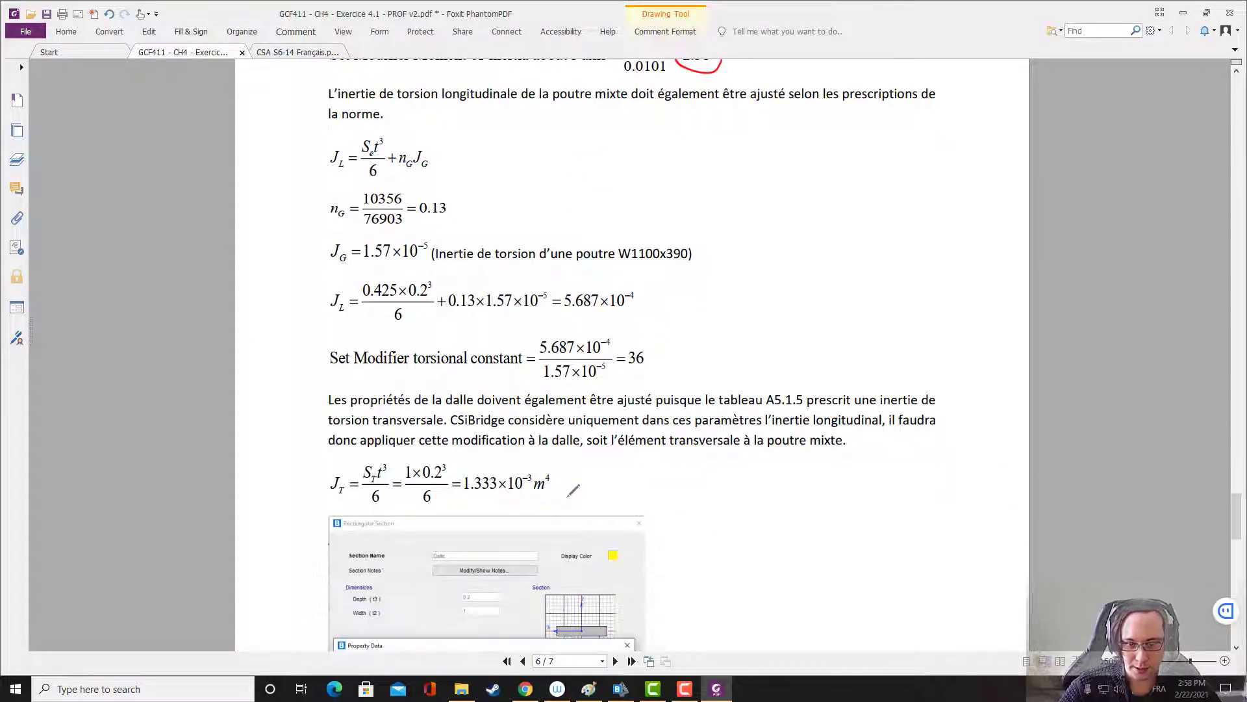
pyautogui.scroll(-12, 572, 490)
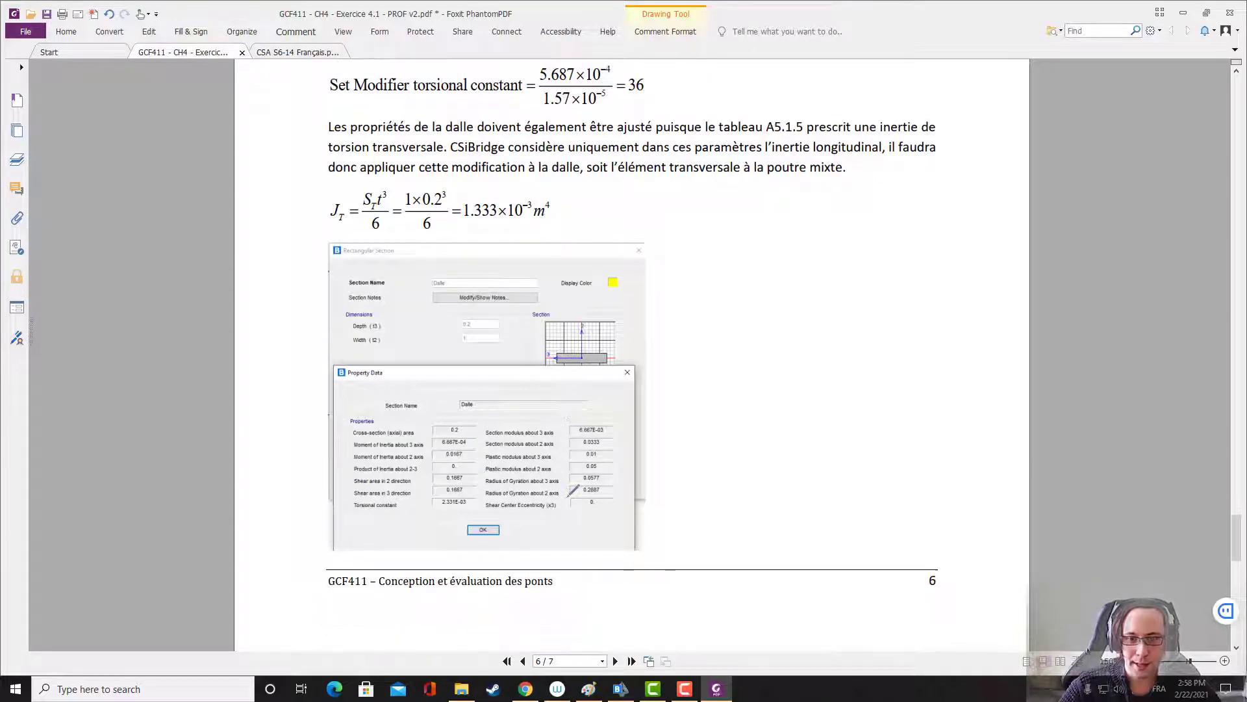
pyautogui.scroll(-2, 572, 490)
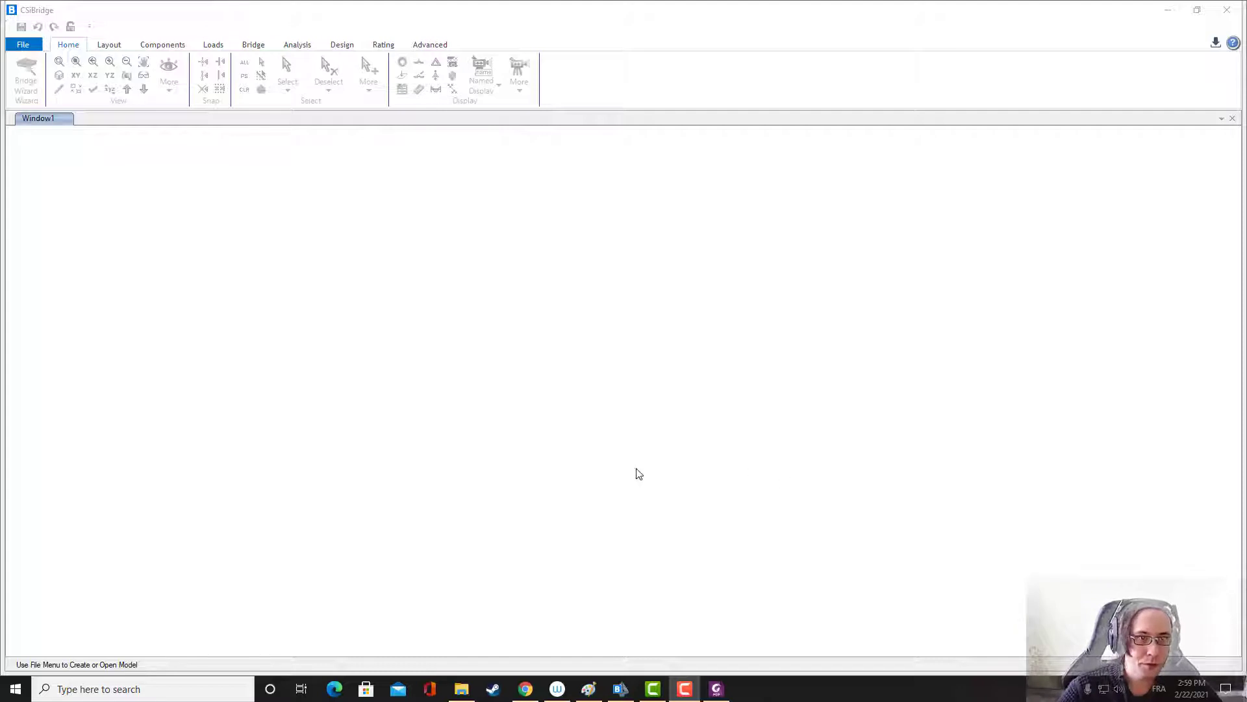
# - Switch to CSiBridge and start a new model from the Grid Only template with KN, m, C units
pyautogui.click(33, 45)
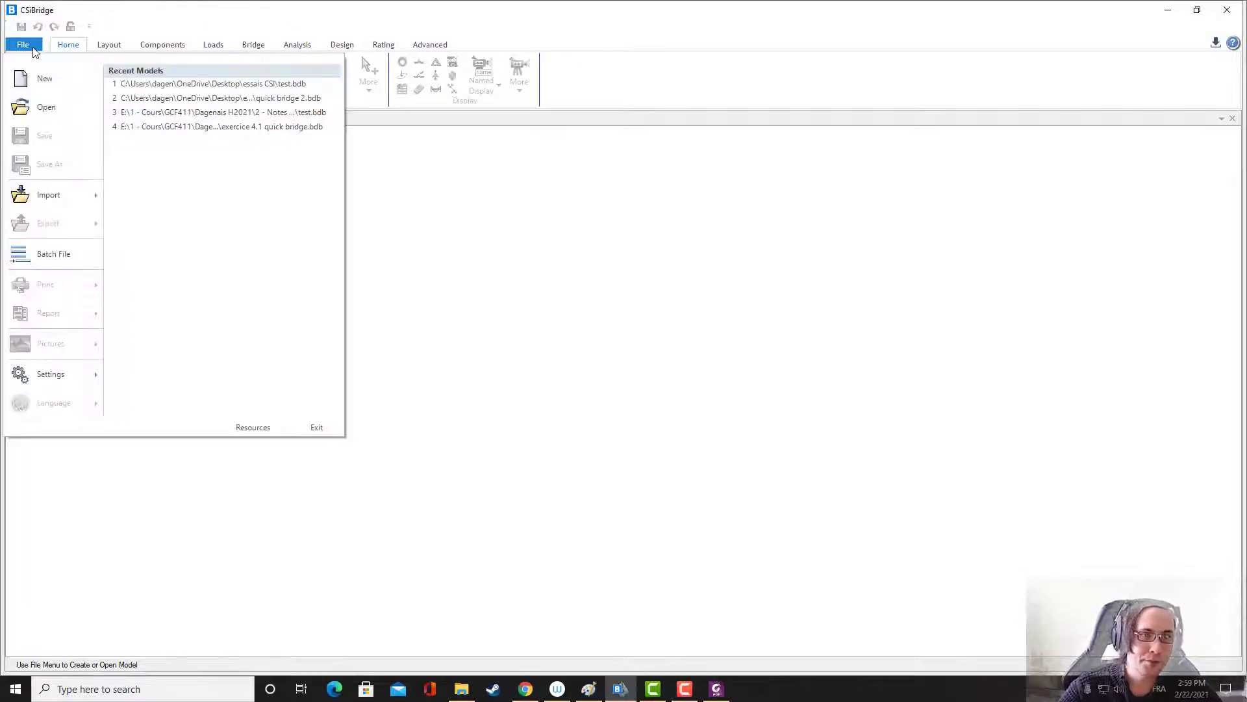
pyautogui.click(45, 79)
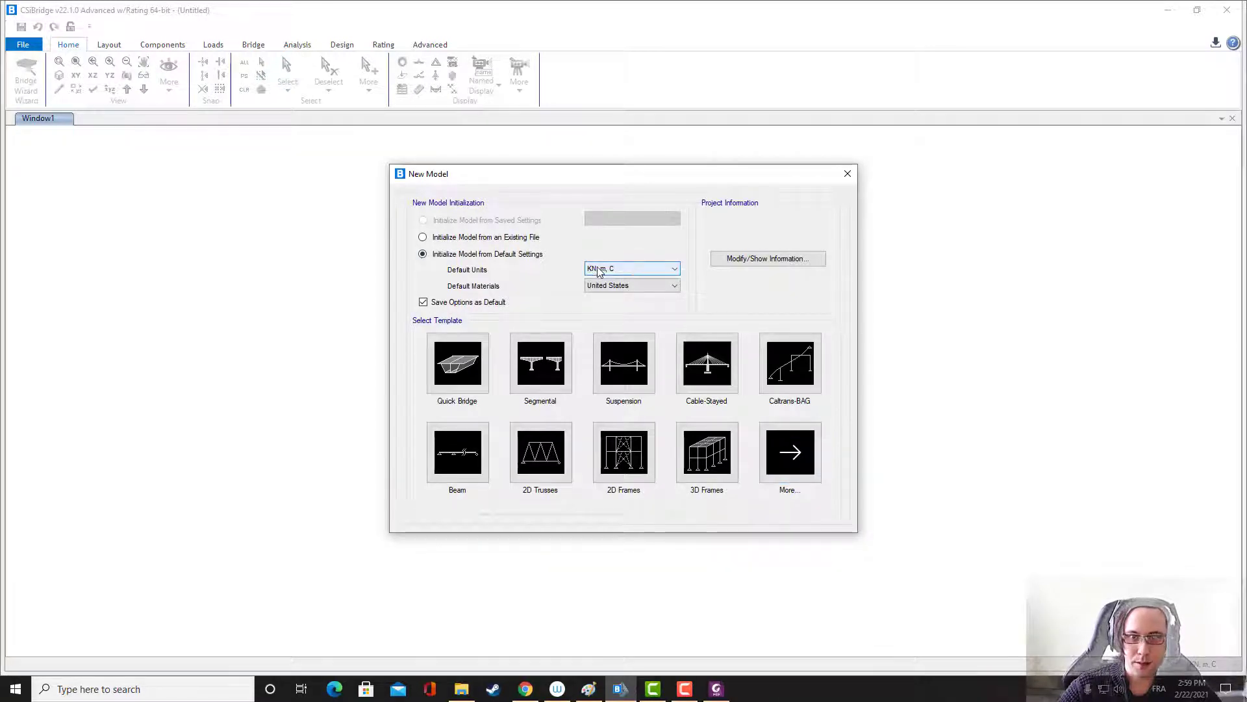
pyautogui.click(796, 458)
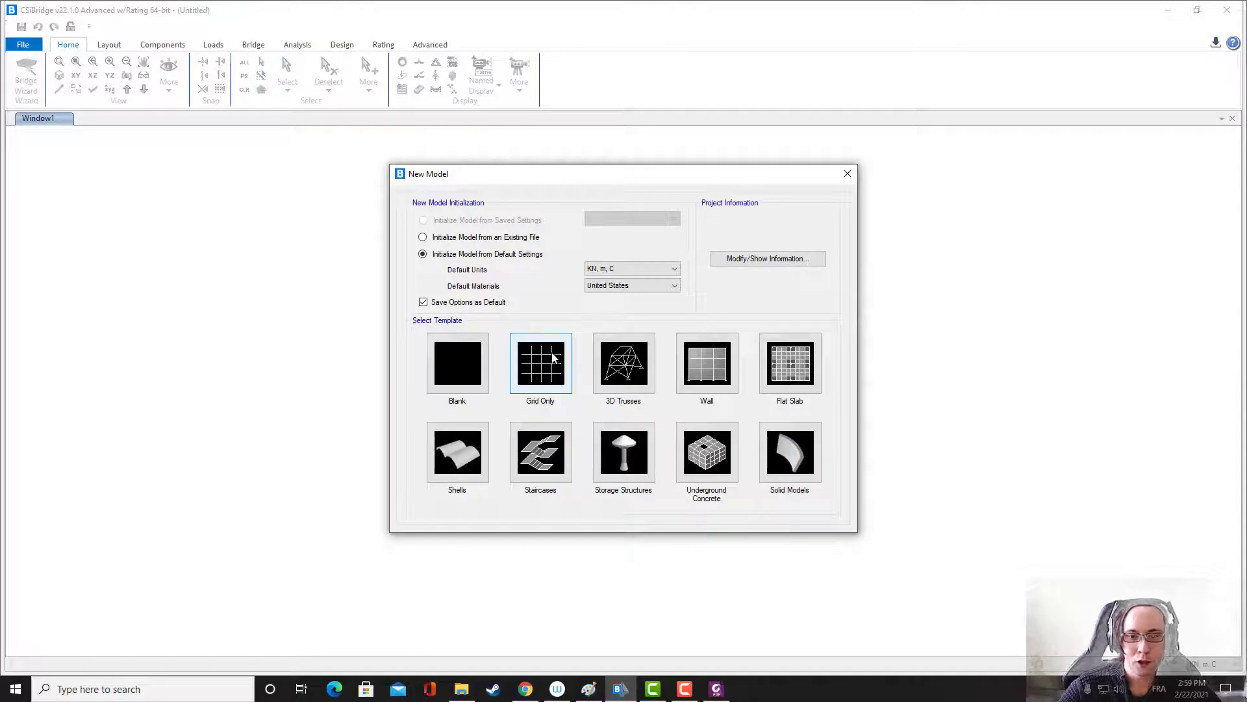
pyautogui.click(544, 366)
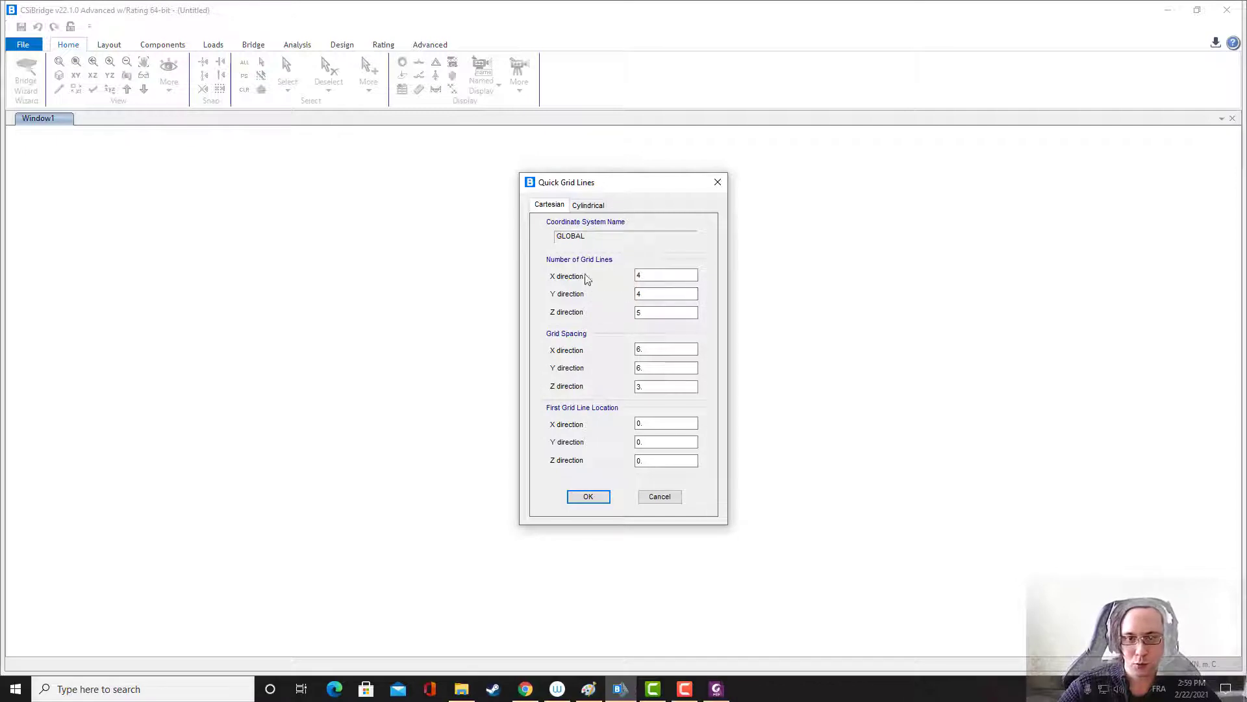
# - Set the number of grid lines to 33 in X, 4 in Y and 1 in Z
pyautogui.doubleClick(651, 276)
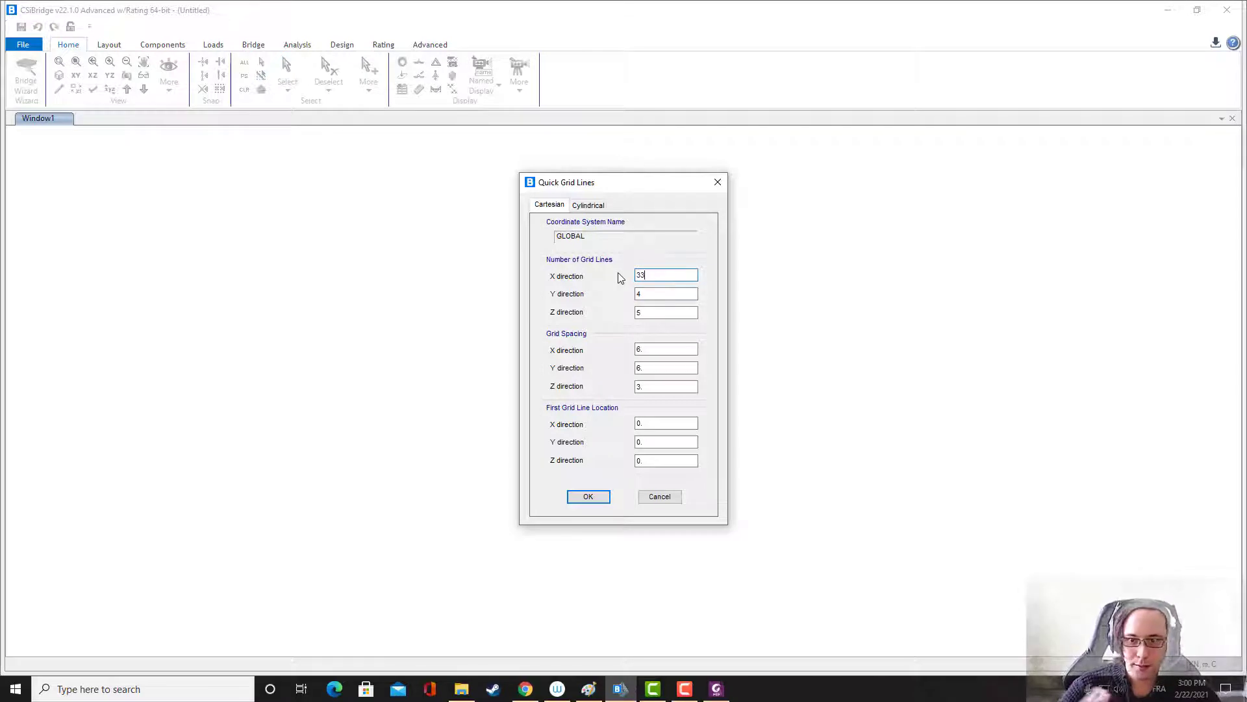
pyautogui.click(652, 293)
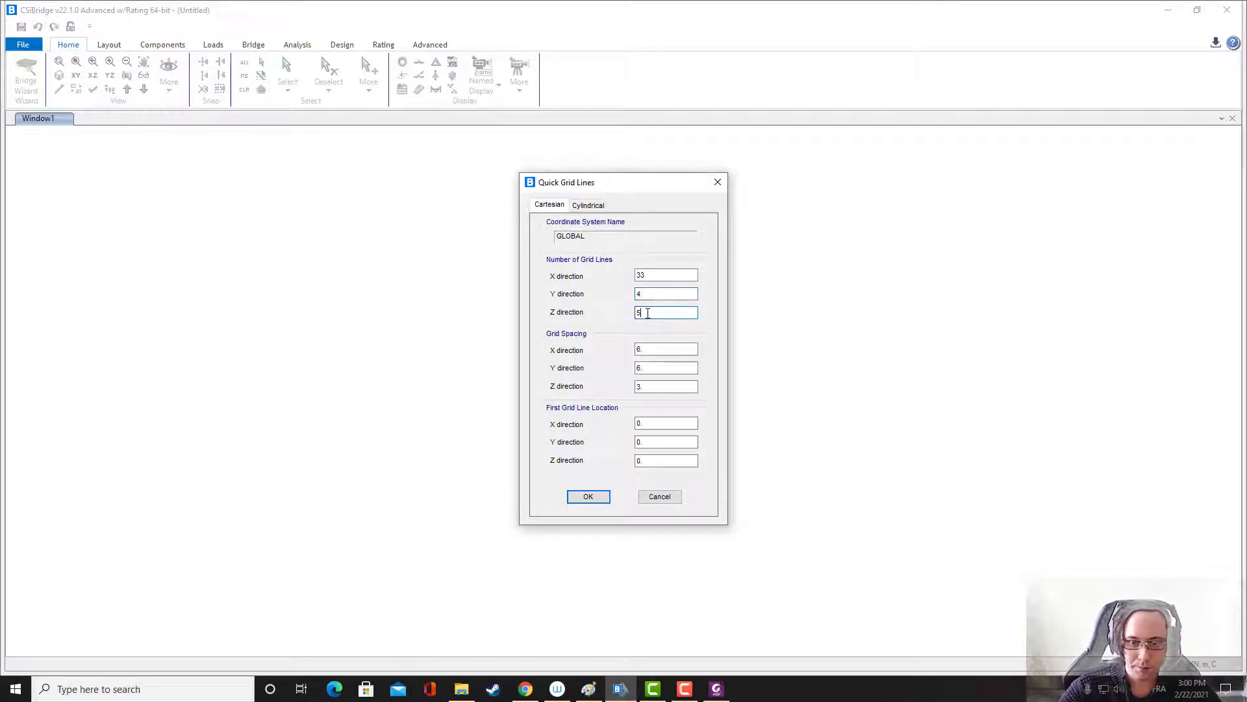
pyautogui.doubleClick(631, 311)
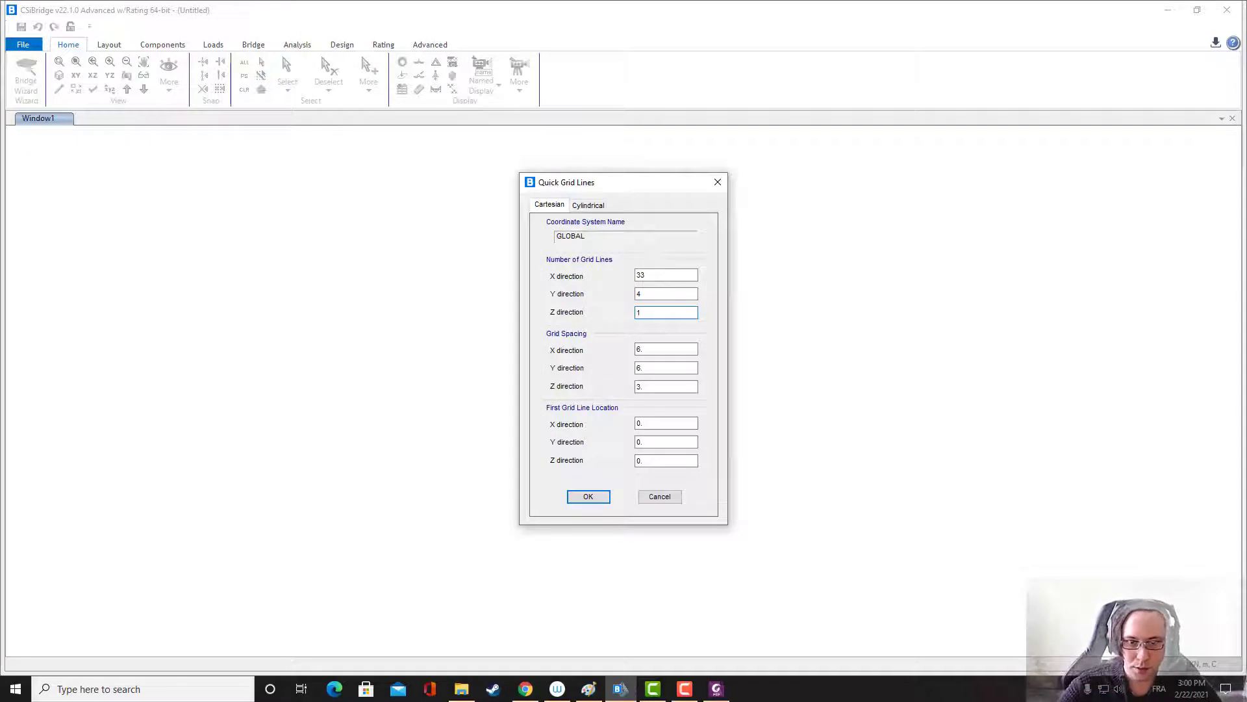
# - Set the grid spacing to 1 m in X, 3.4 m in Y and 1 m in Z, and create the grid
pyautogui.click(651, 350)
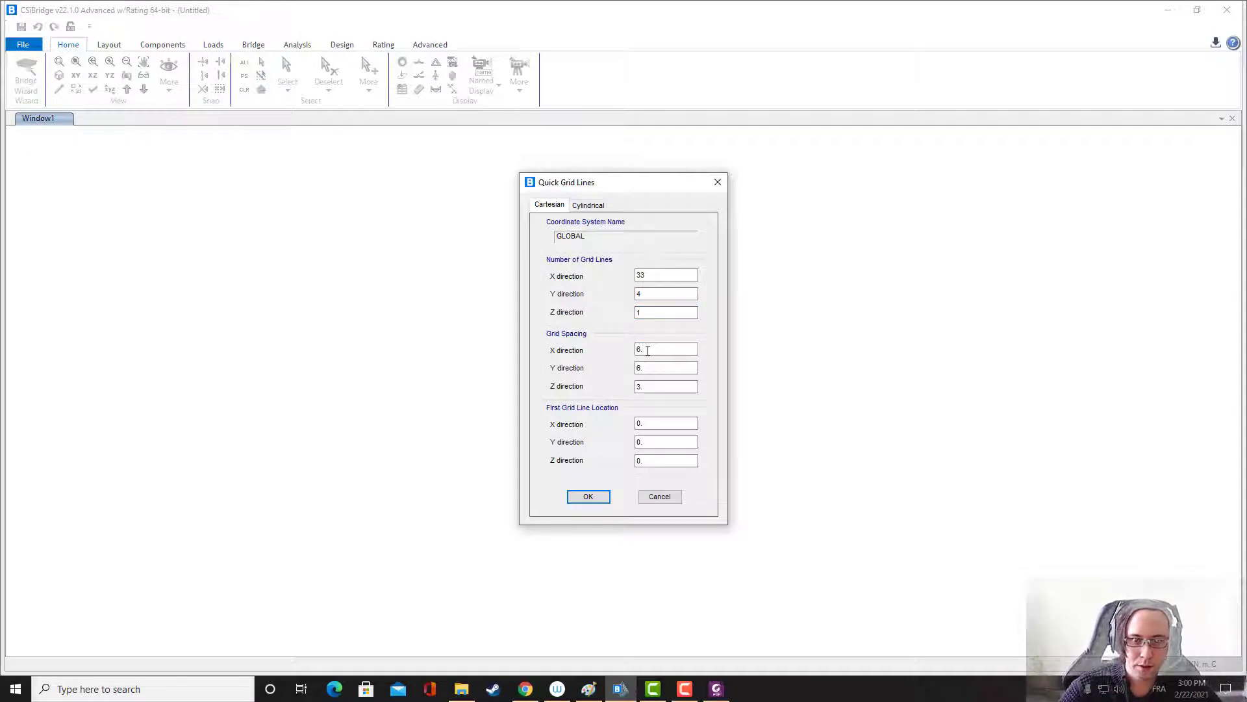
pyautogui.doubleClick(648, 351)
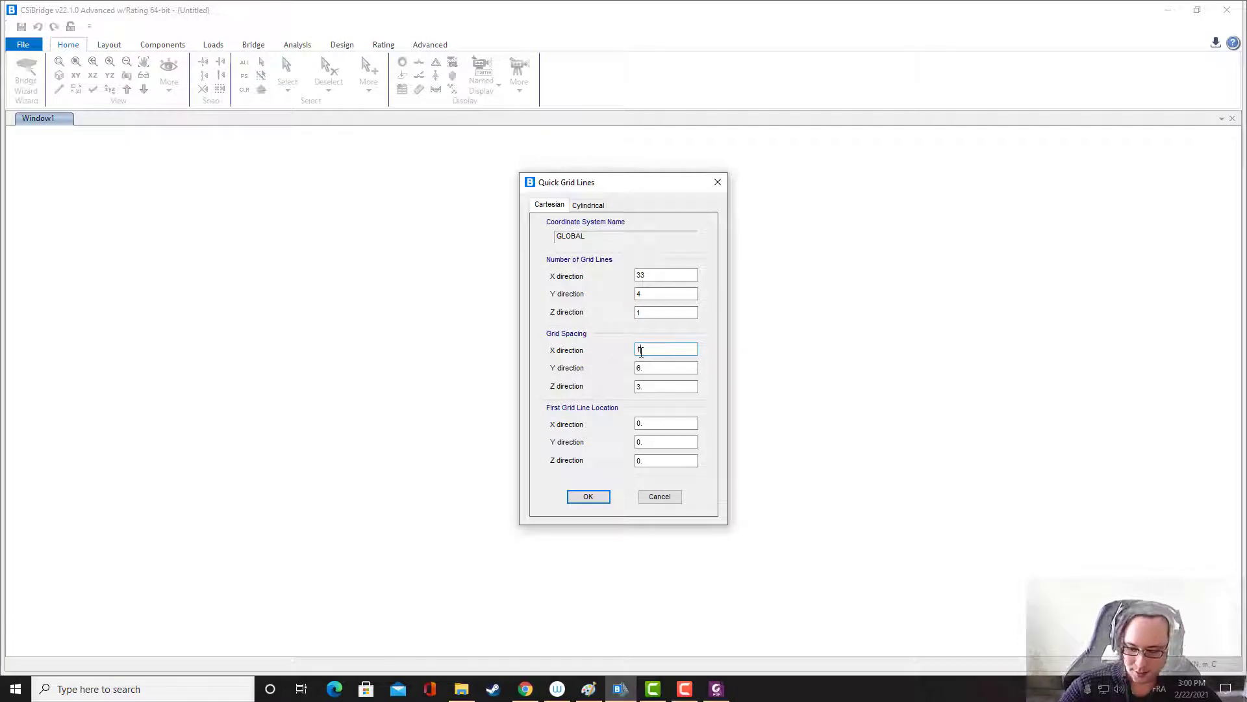
pyautogui.write('1')
pyautogui.press('Tab')
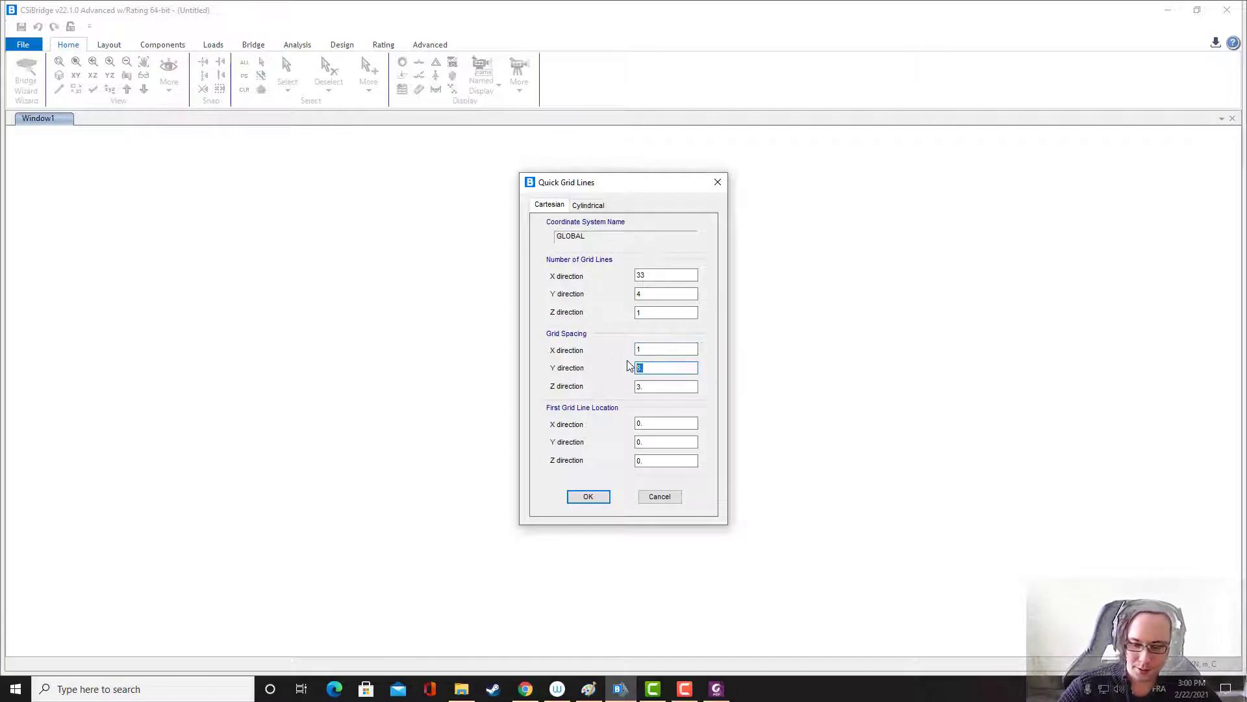
pyautogui.press('Tab')
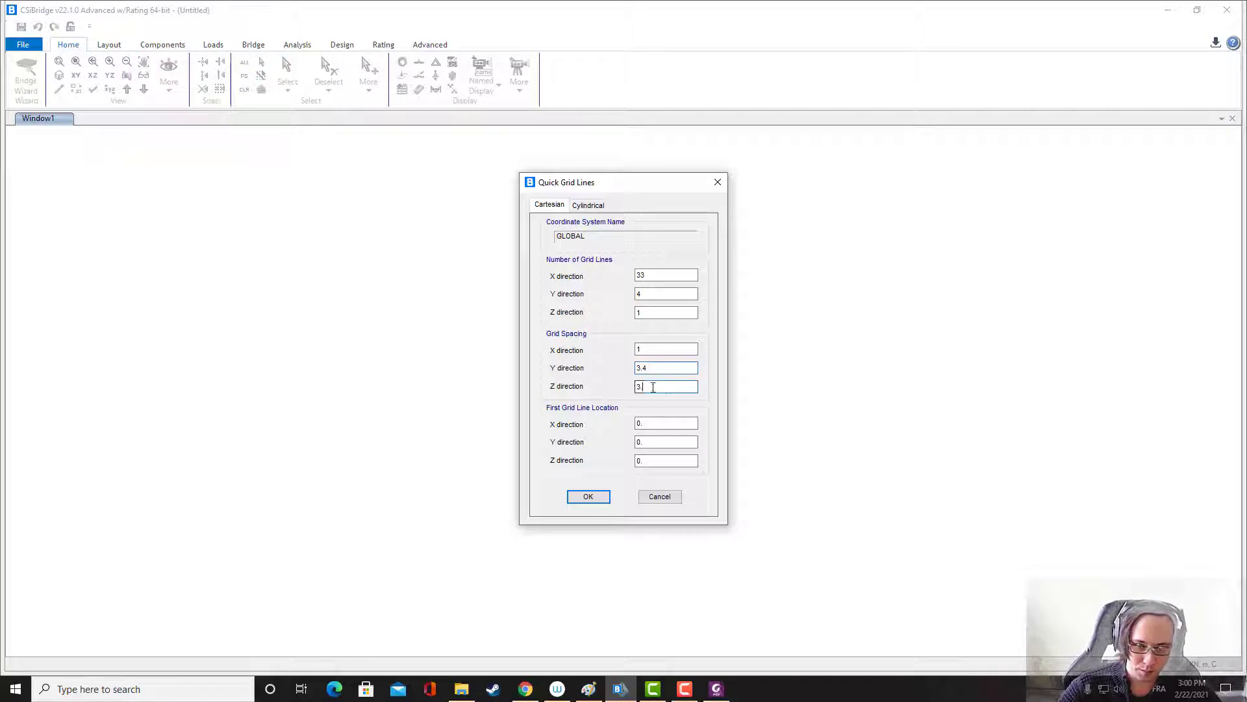
pyautogui.write('1')
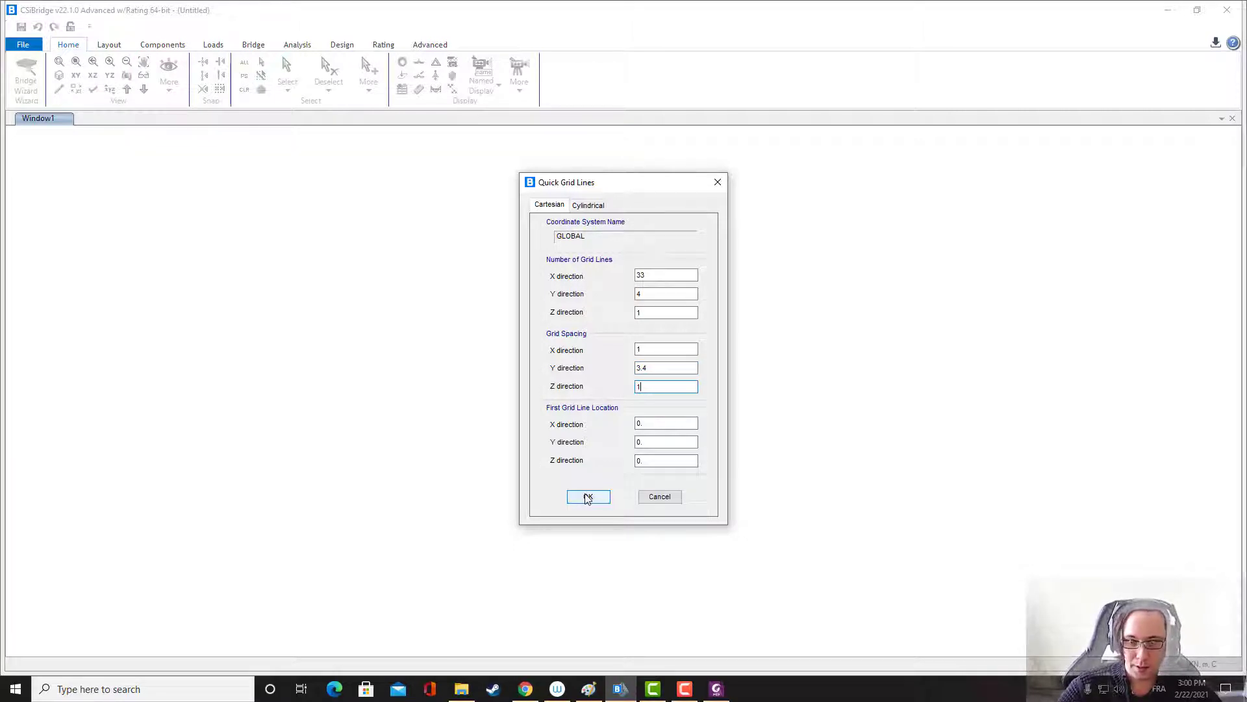
pyautogui.click(588, 498)
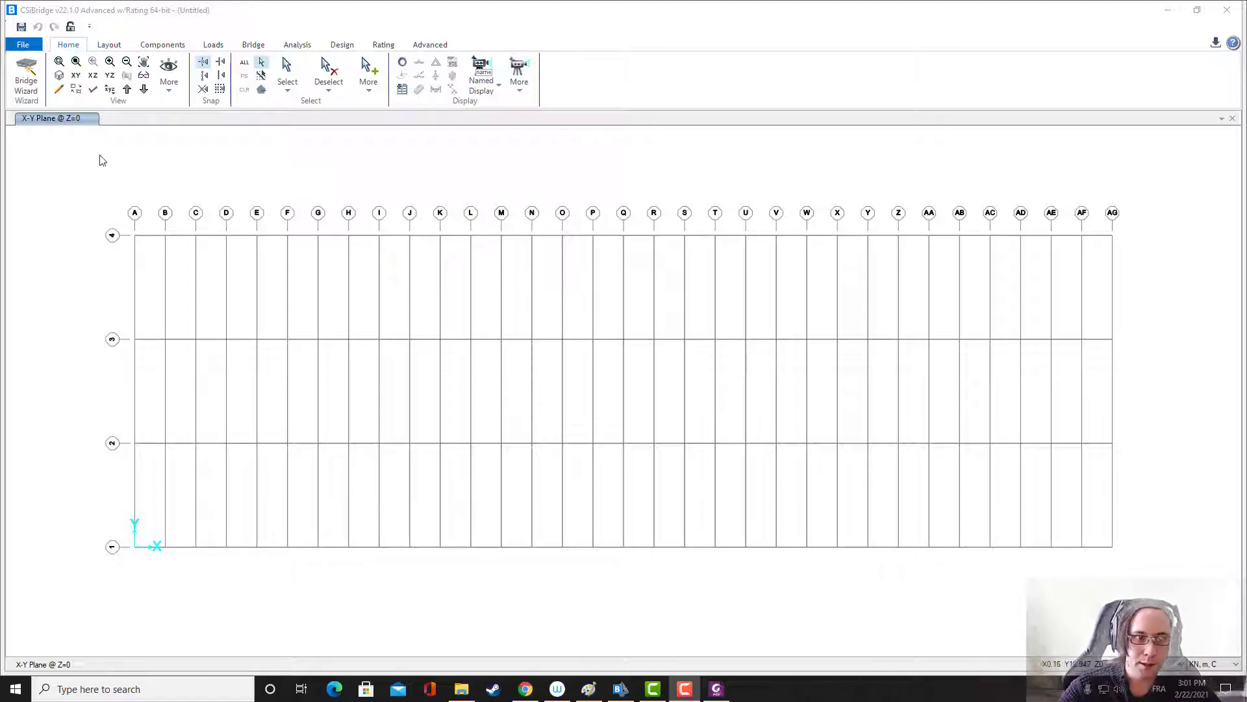
# - Create a bridge layout line whose initial station lies at global Y -5.1 m
pyautogui.click(110, 45)
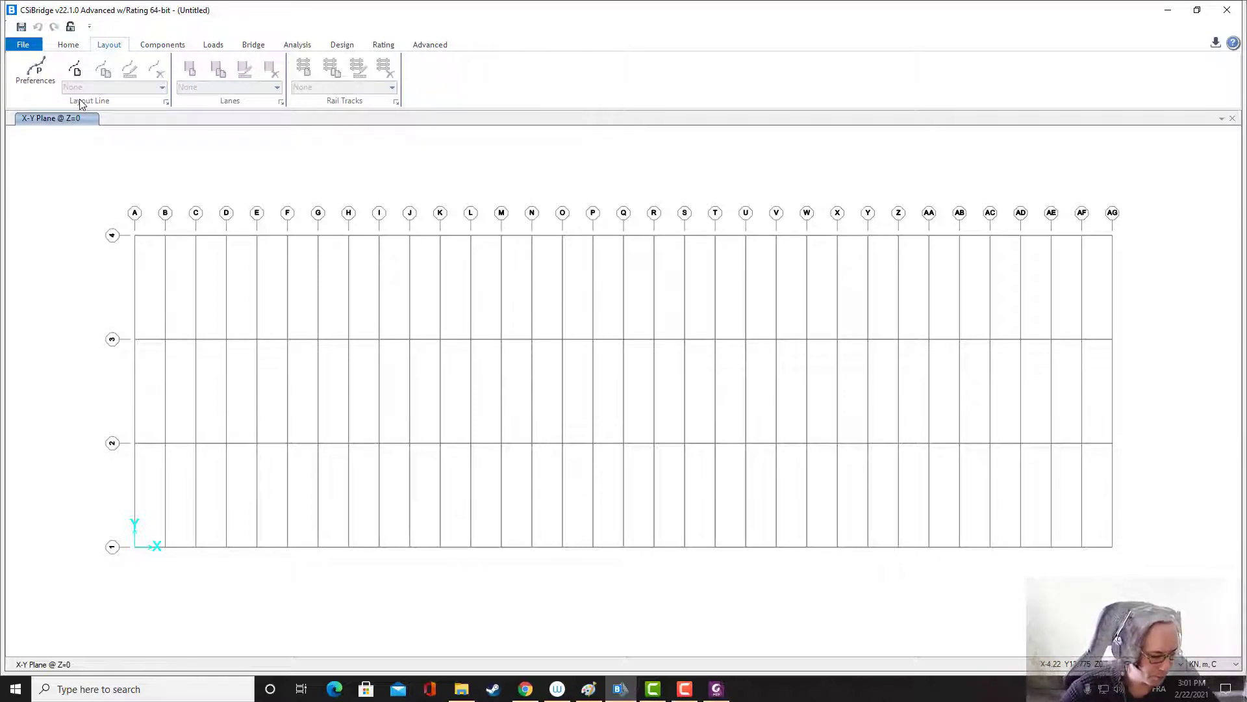
pyautogui.click(76, 68)
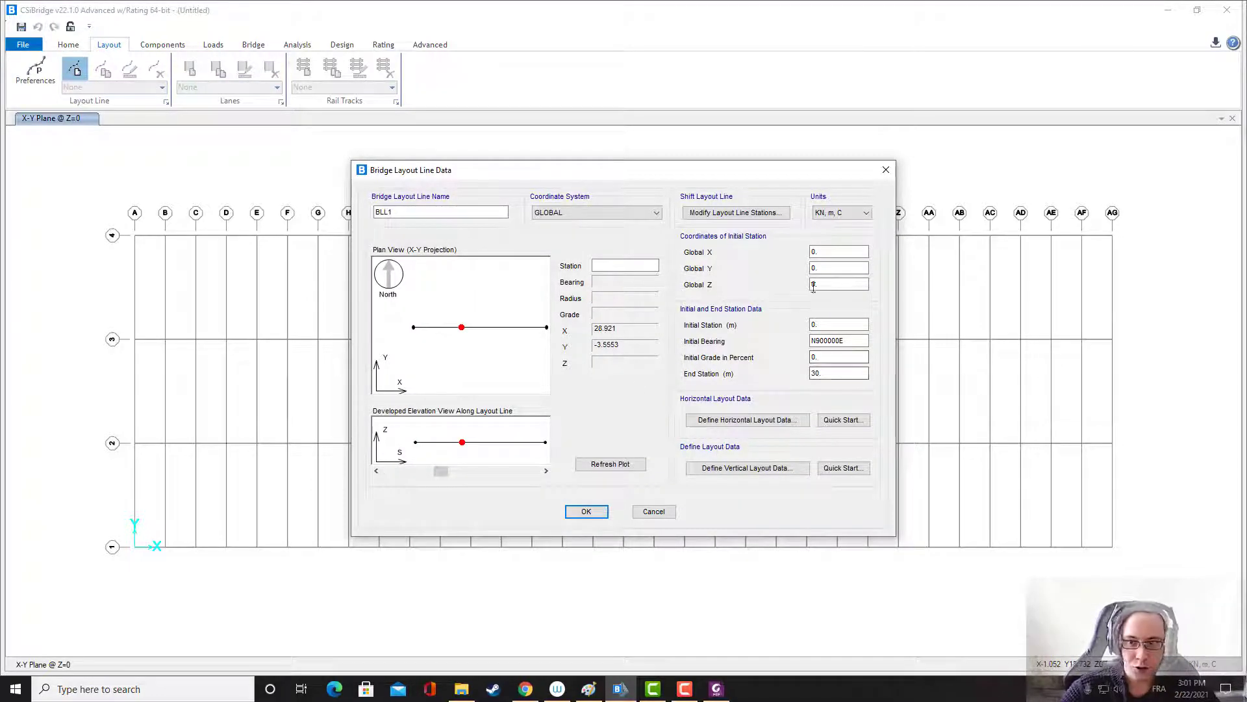
pyautogui.click(821, 255)
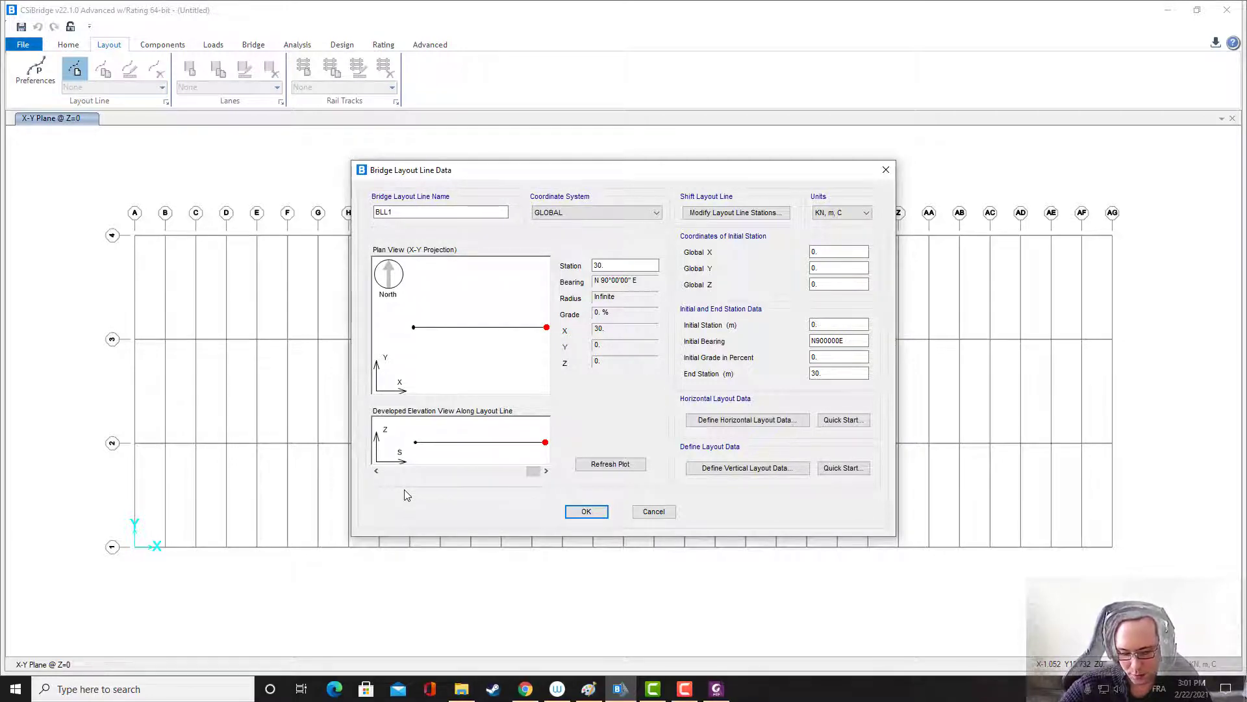
pyautogui.moveTo(534, 471); pyautogui.dragTo(483, 471)
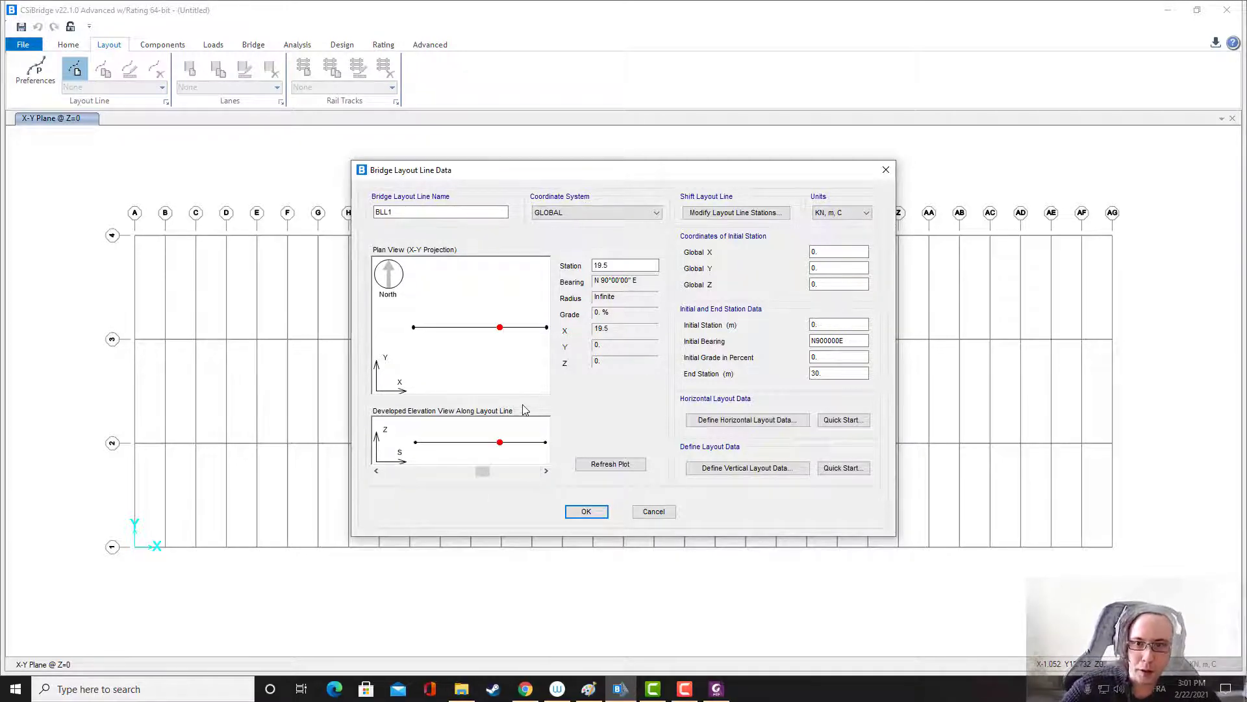
pyautogui.click(820, 269)
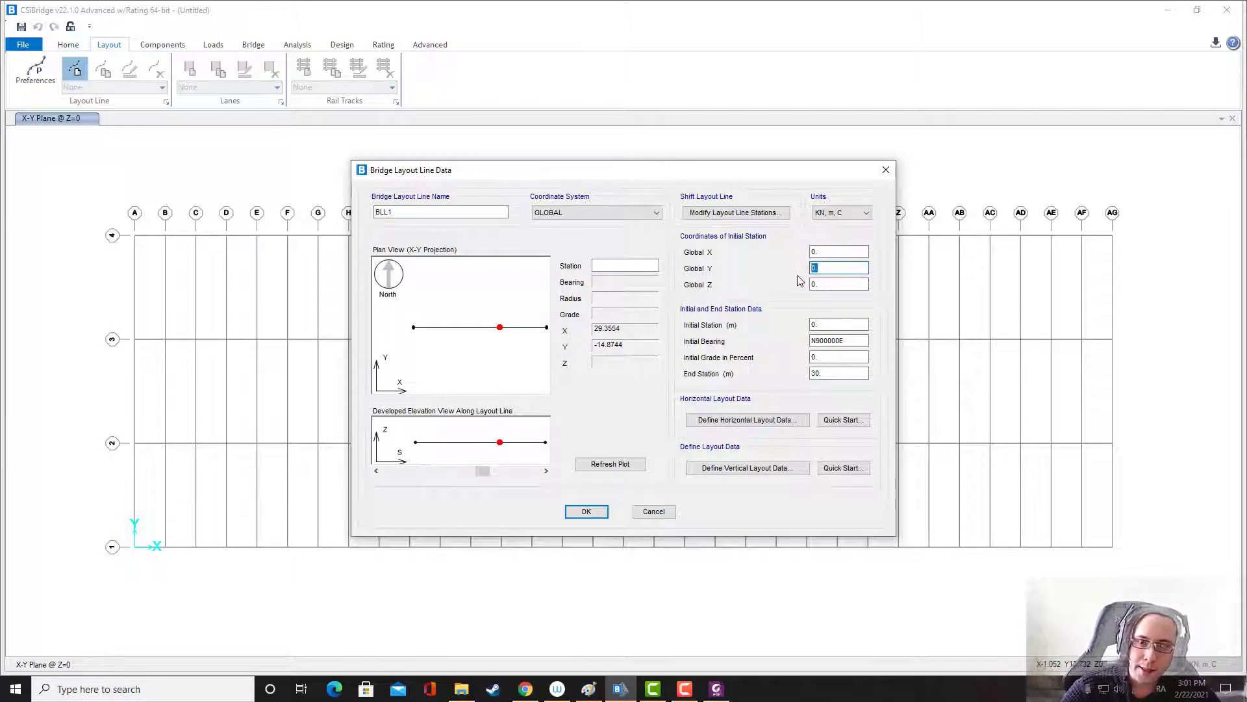
pyautogui.write('-5.1')
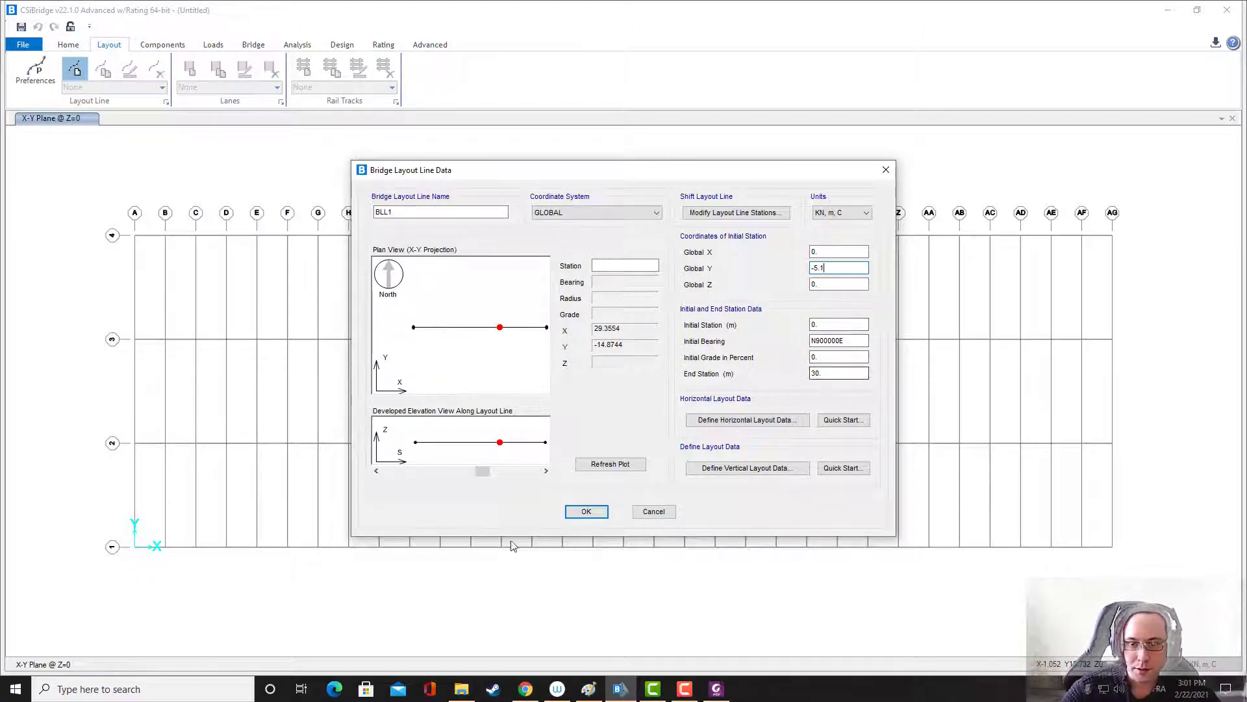
pyautogui.click(578, 511)
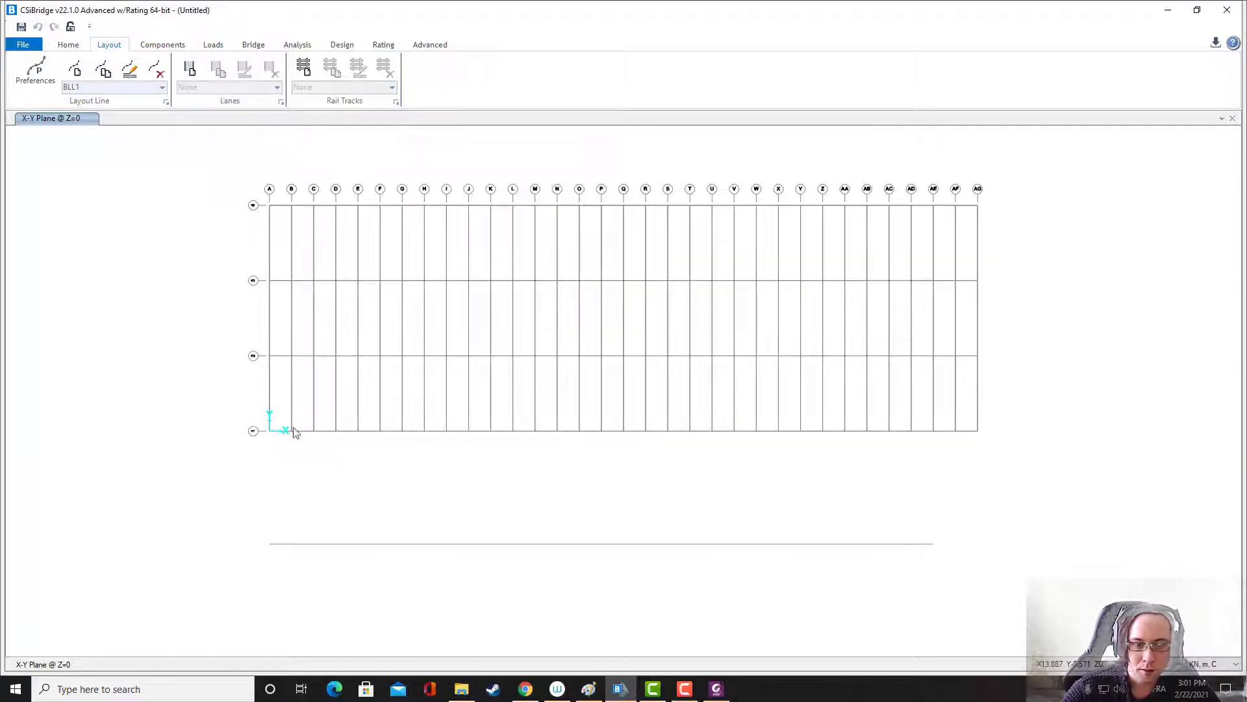
# - Edit the layout line so its initial station is at global Y 5.1 m and its end station is 32 m
pyautogui.click(129, 75)
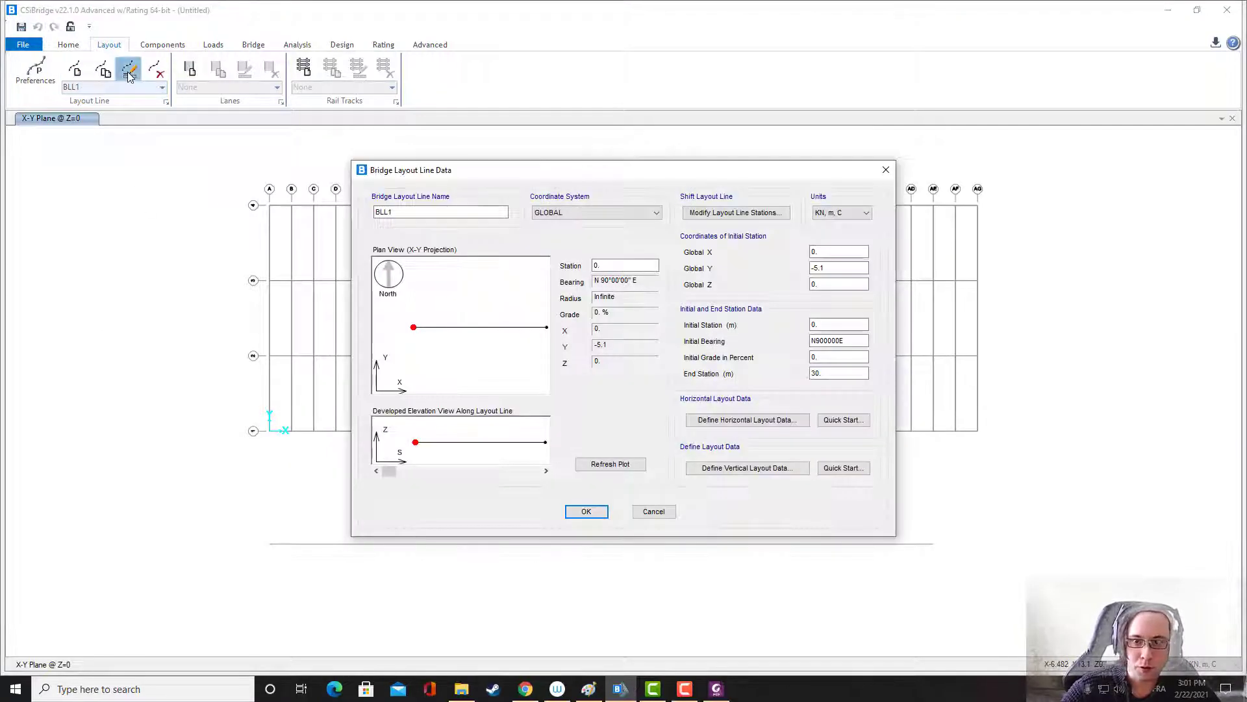
pyautogui.moveTo(831, 269); pyautogui.dragTo(801, 275)
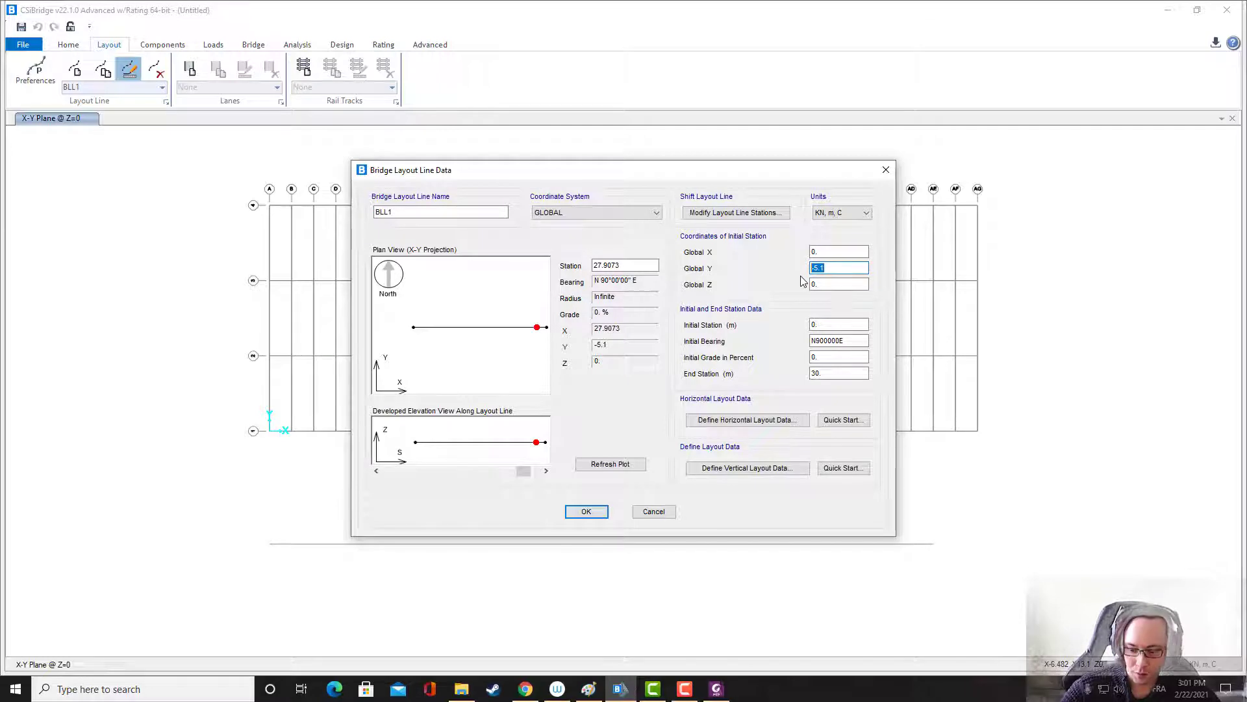
pyautogui.write('5.')
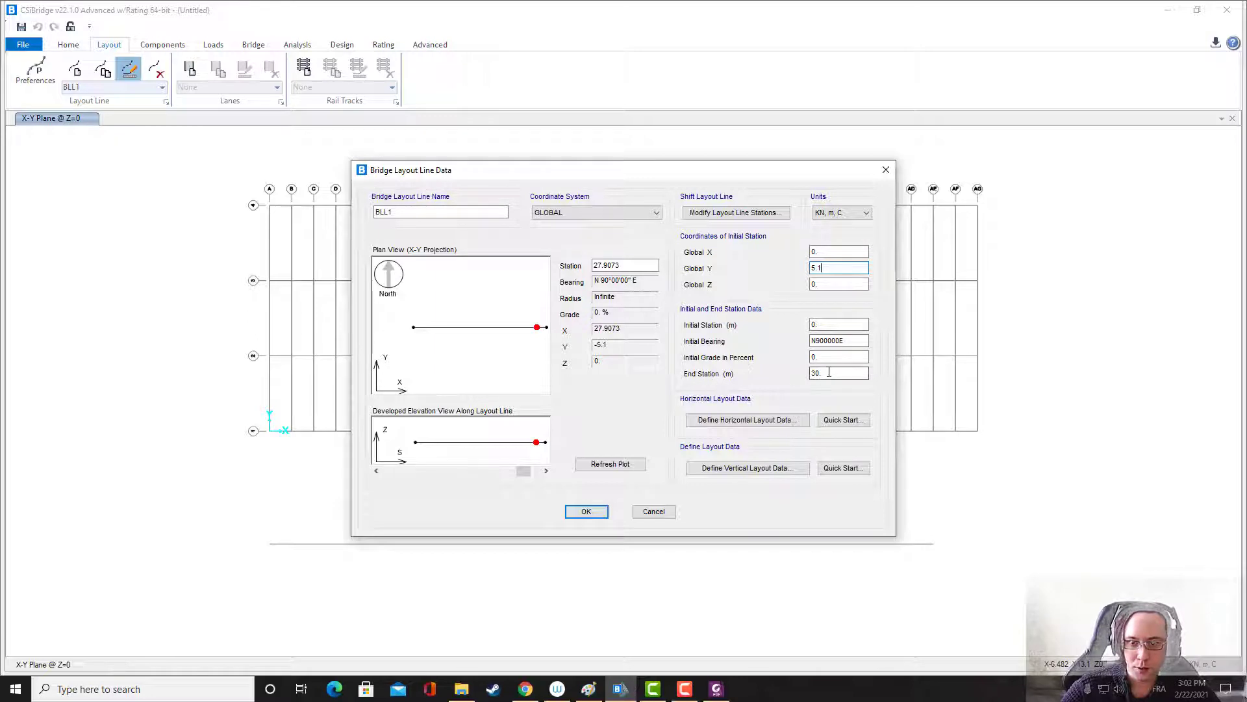
pyautogui.moveTo(833, 374); pyautogui.dragTo(799, 373)
pyautogui.write('32')
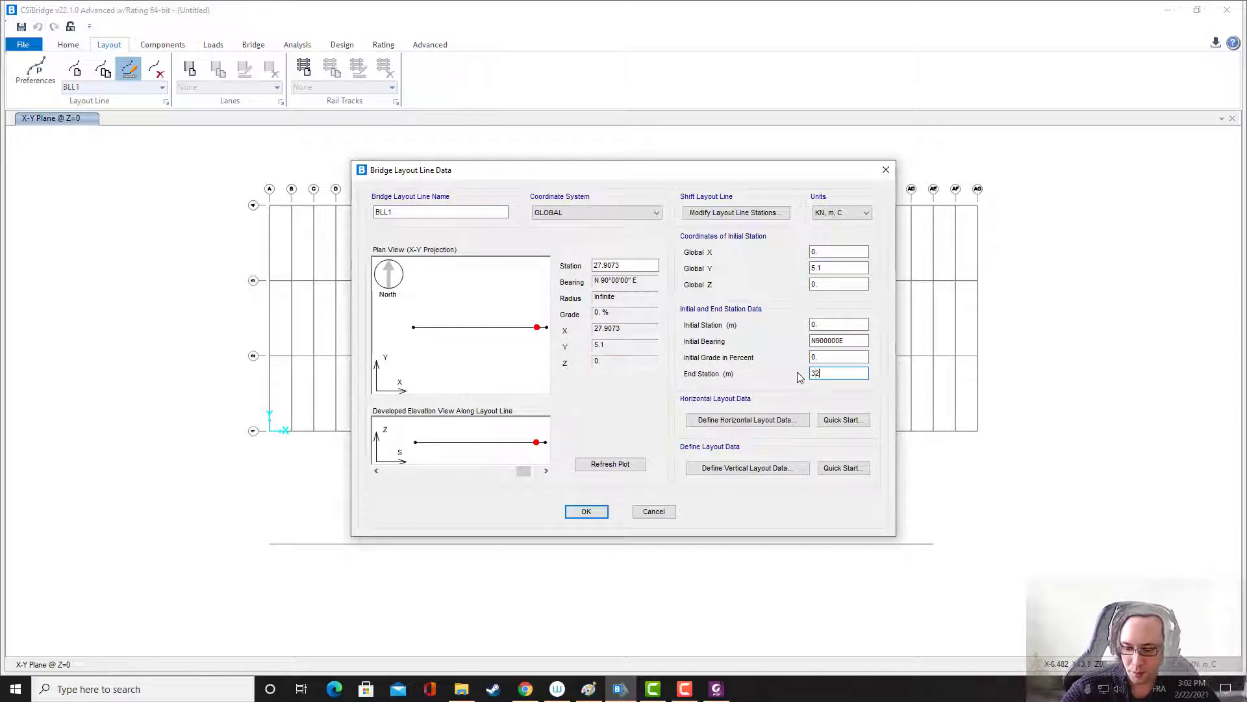
pyautogui.click(584, 513)
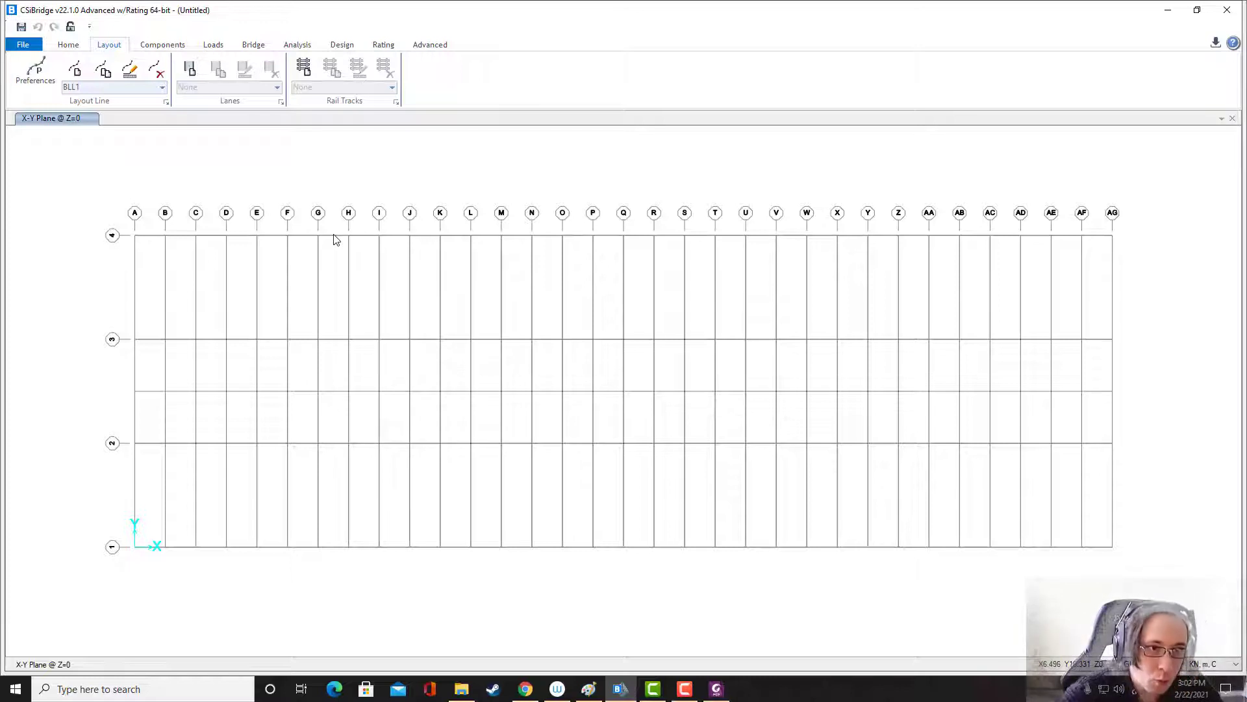
# - Start a new bridge lane definition and give the lane a bright pink display color
pyautogui.click(189, 76)
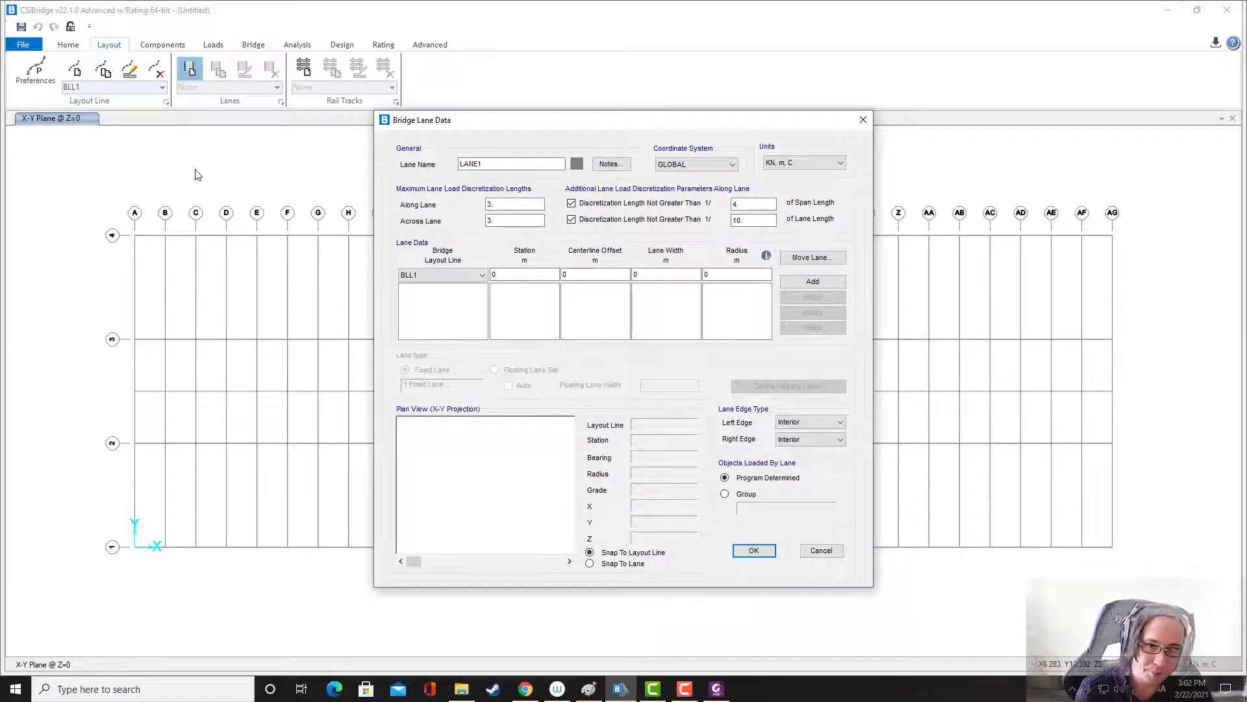
pyautogui.click(578, 166)
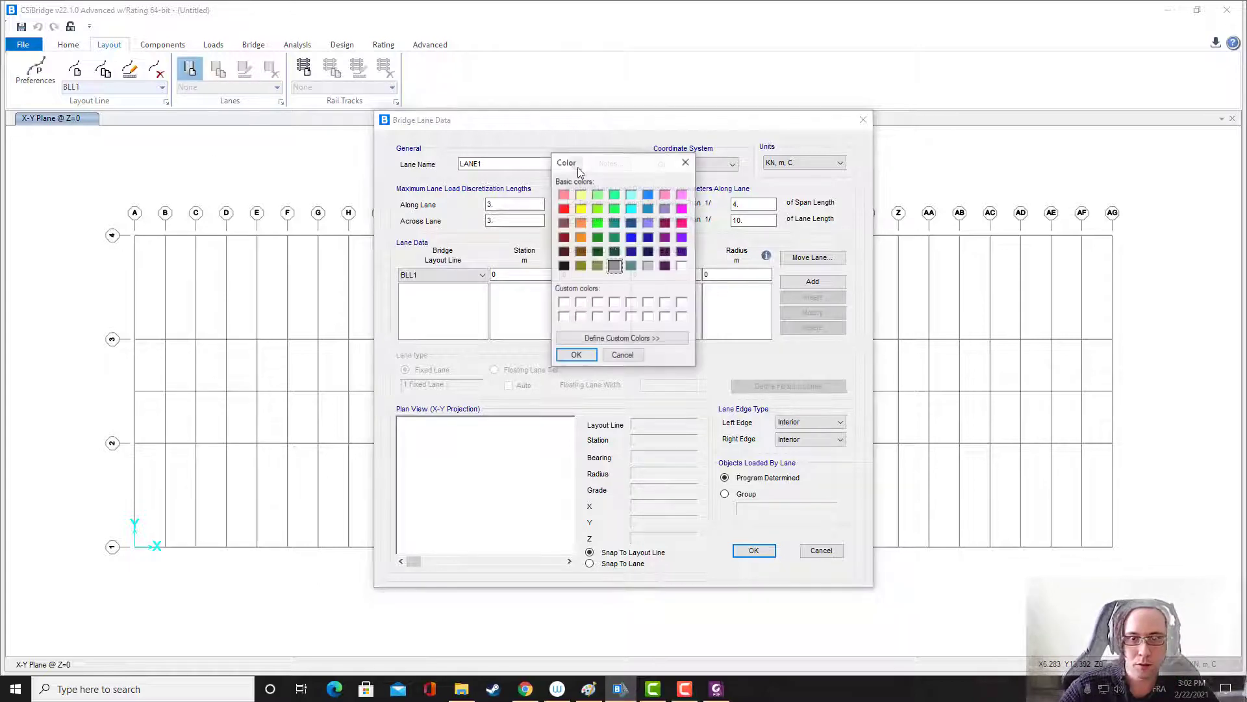
pyautogui.click(681, 223)
pyautogui.click(575, 355)
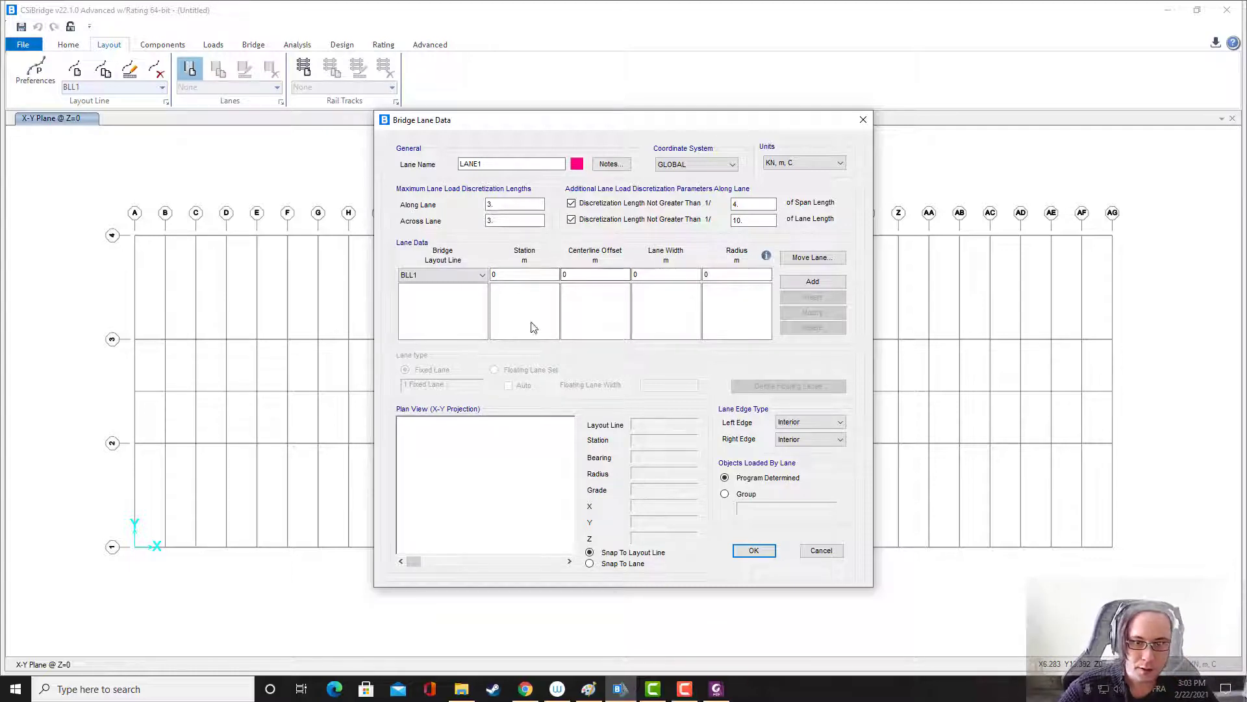
# - Define LANE1 along BLL1 from station 0 to 32 m with a 2.45 m centerline offset and 4.9 m width
pyautogui.click(526, 275)
pyautogui.click(574, 274)
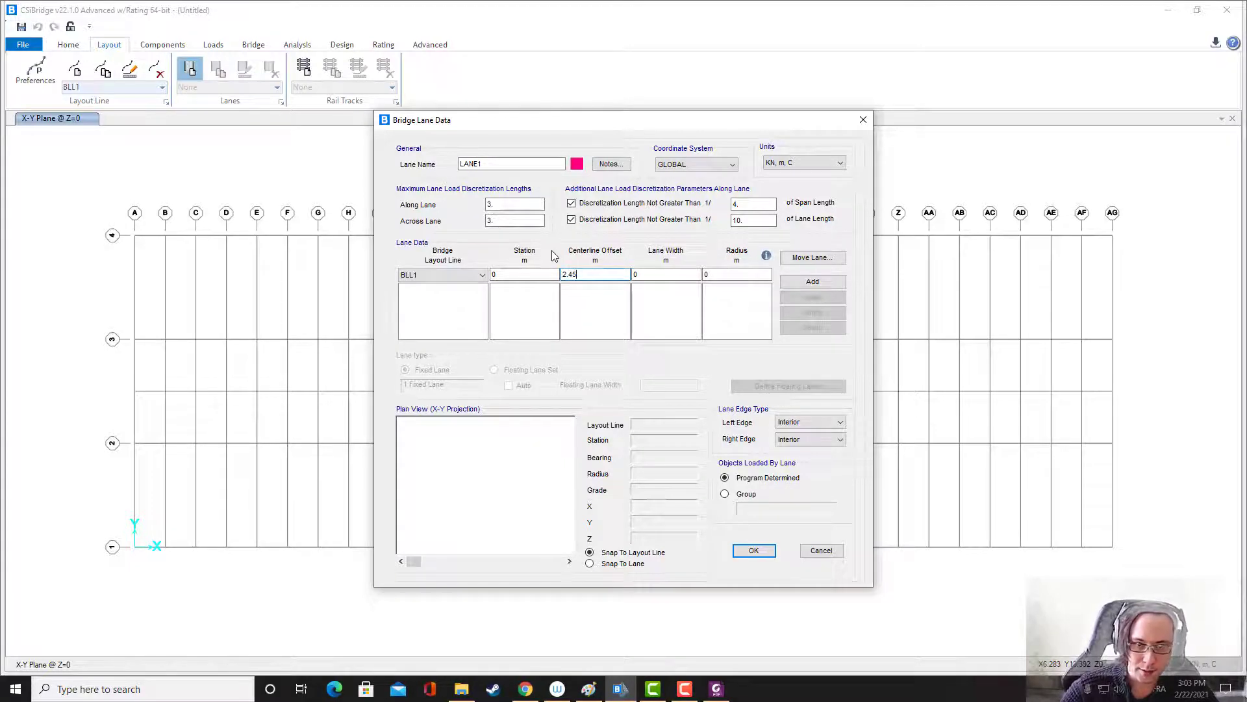
pyautogui.press('Tab')
pyautogui.write('4')
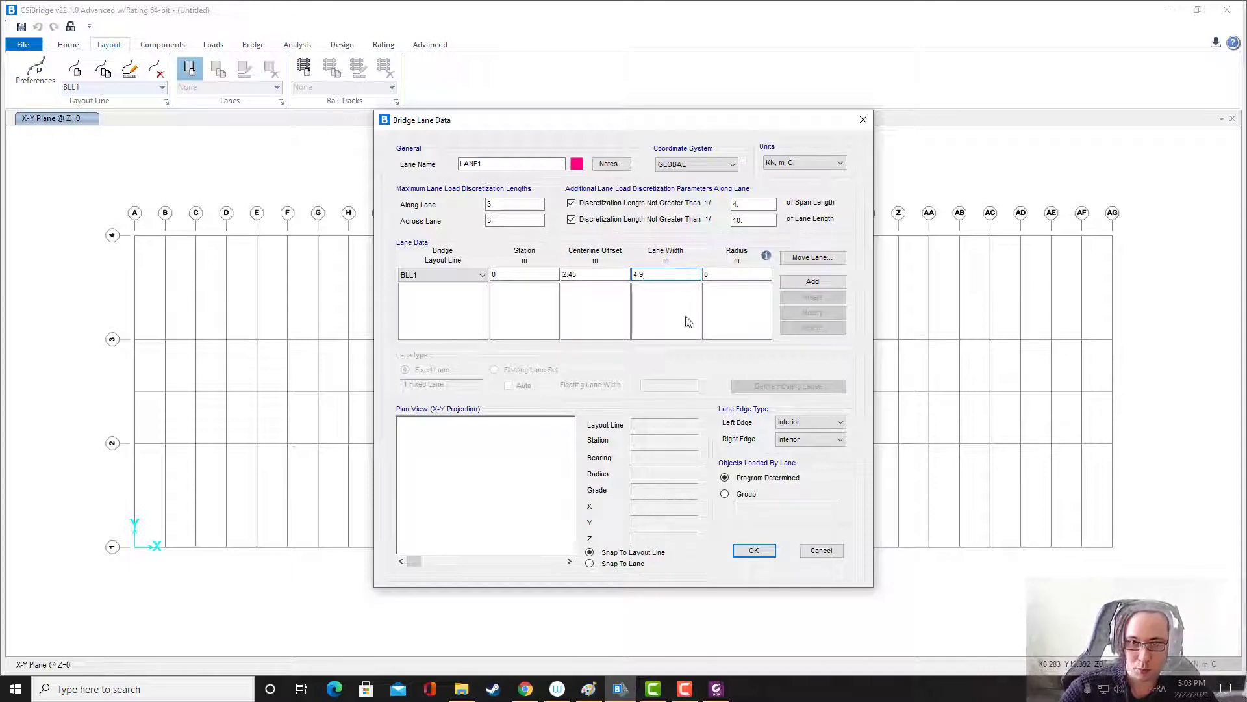
pyautogui.click(823, 285)
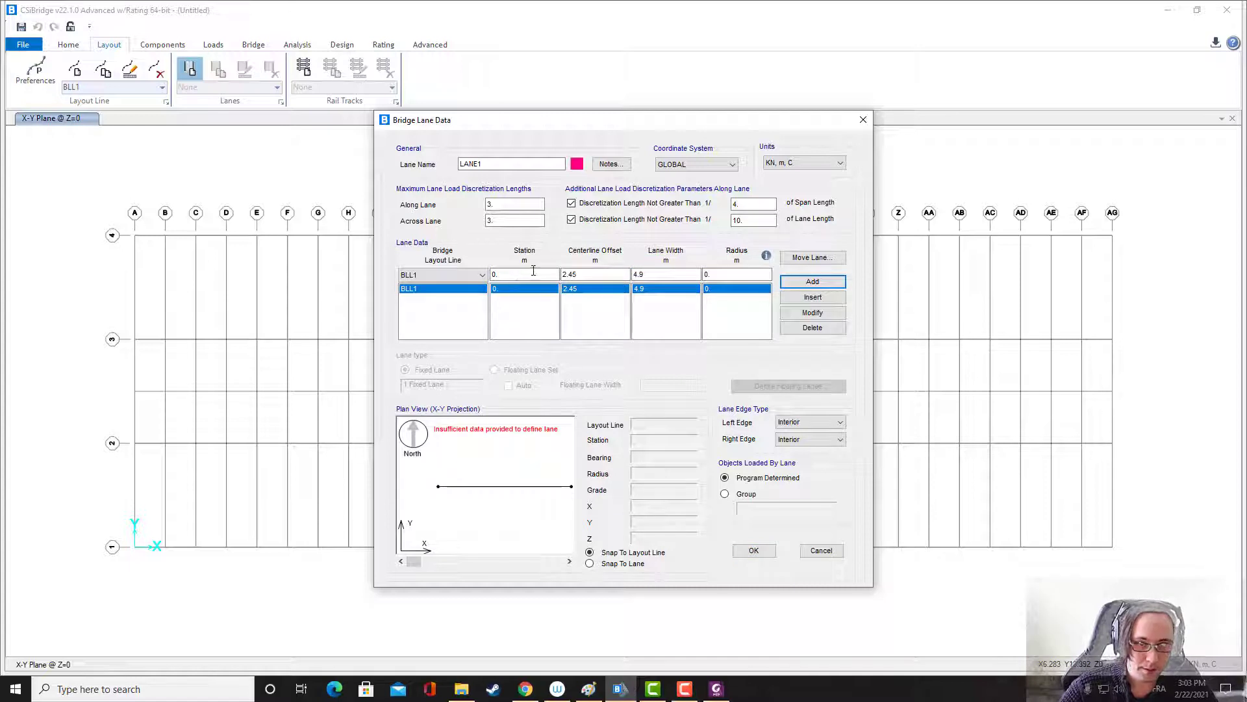
pyautogui.click(534, 274)
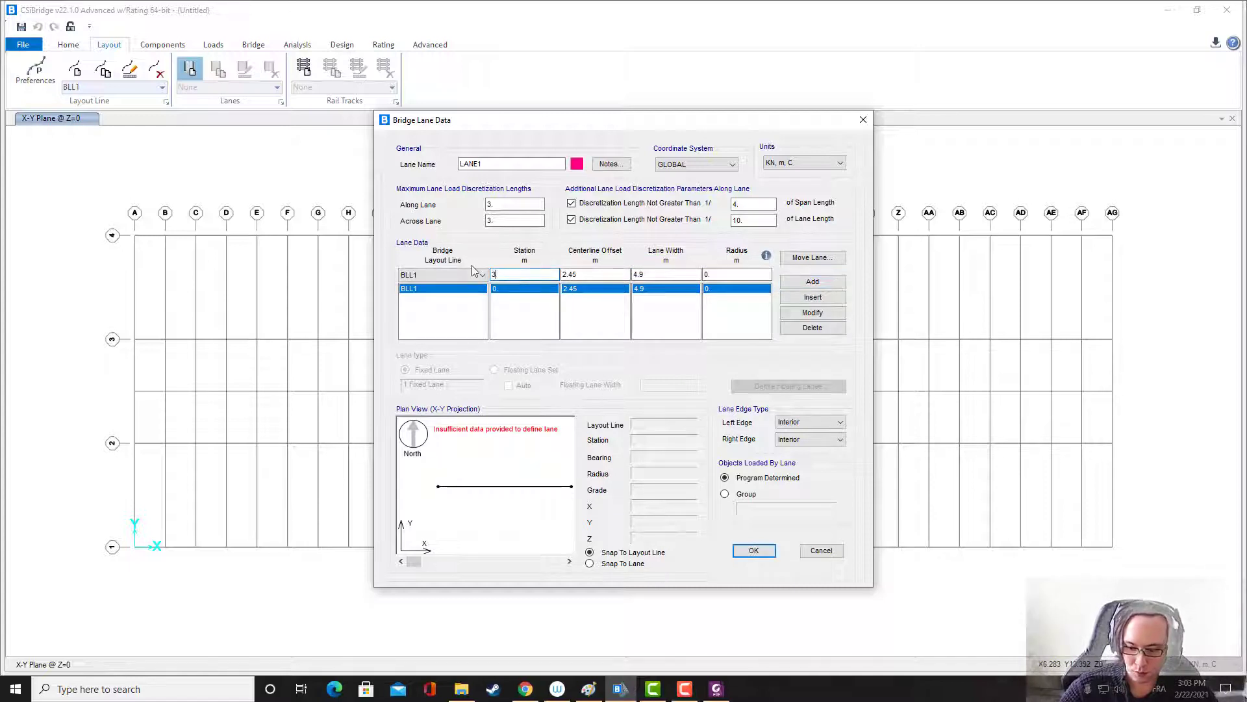
pyautogui.click(814, 286)
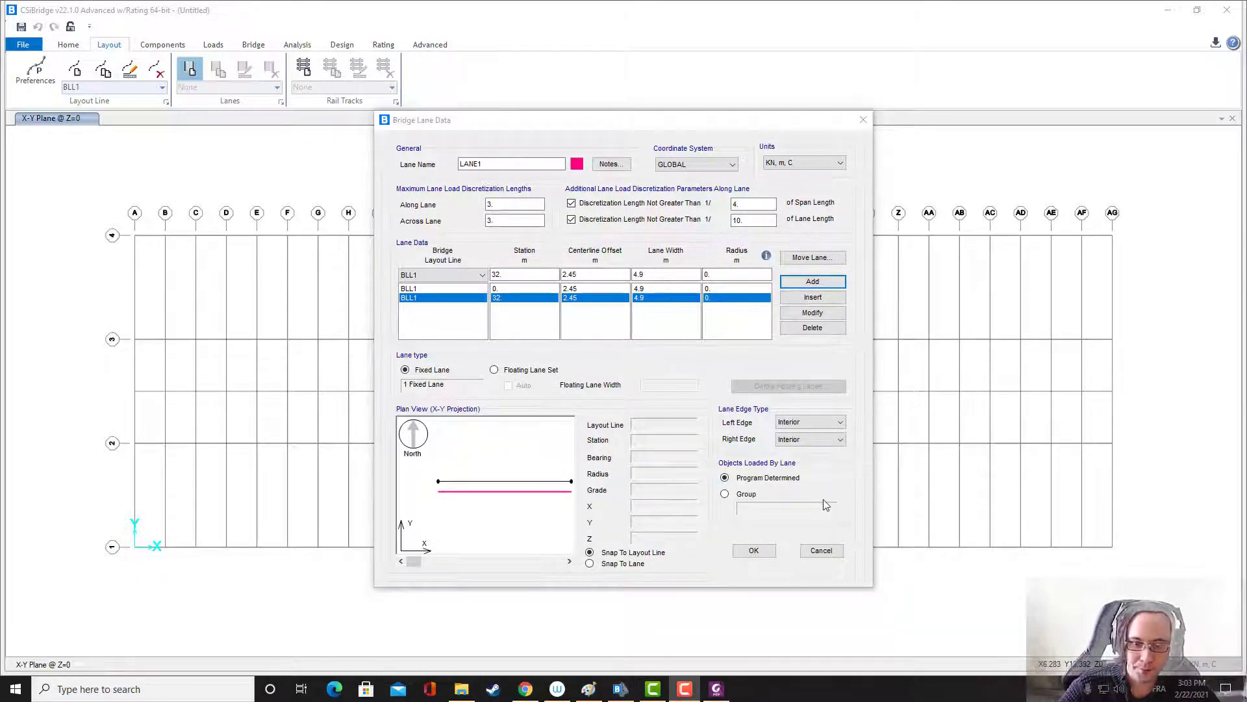
pyautogui.click(767, 555)
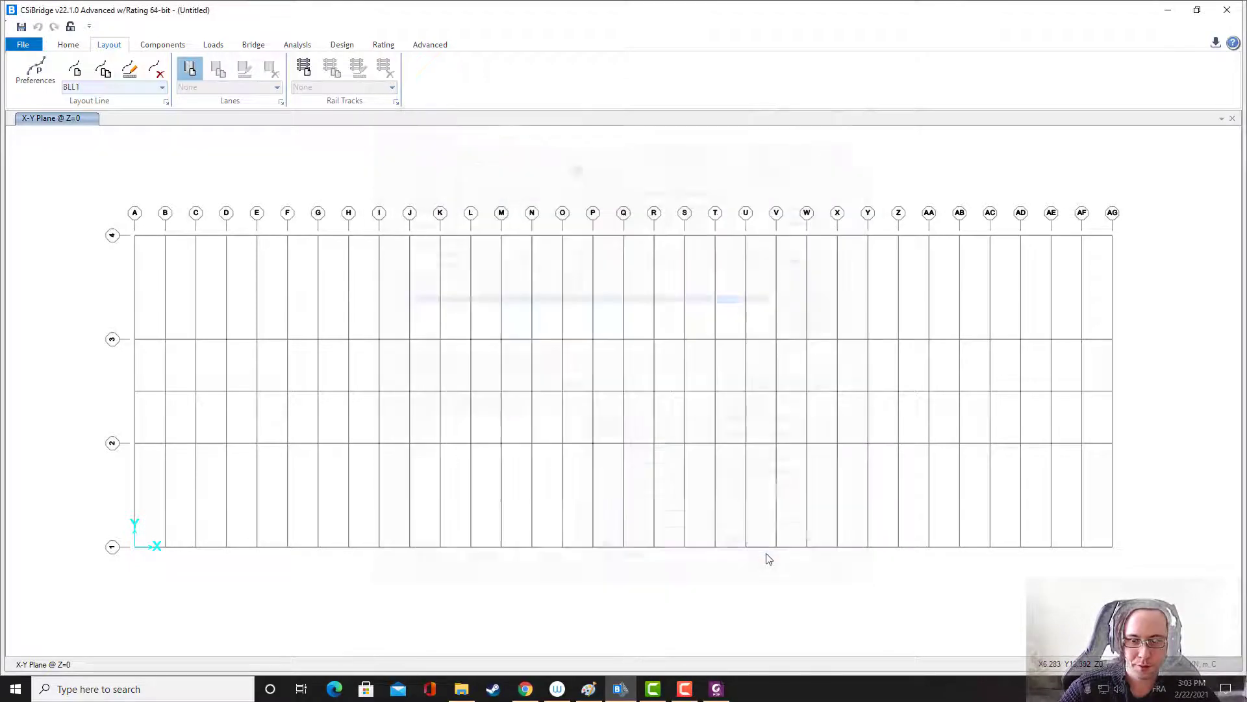
# - Add a second lane, LANE2, along BLL1 from station 0 to 32 m with a -2.45 m centerline offset and 4.9 m width
pyautogui.click(184, 66)
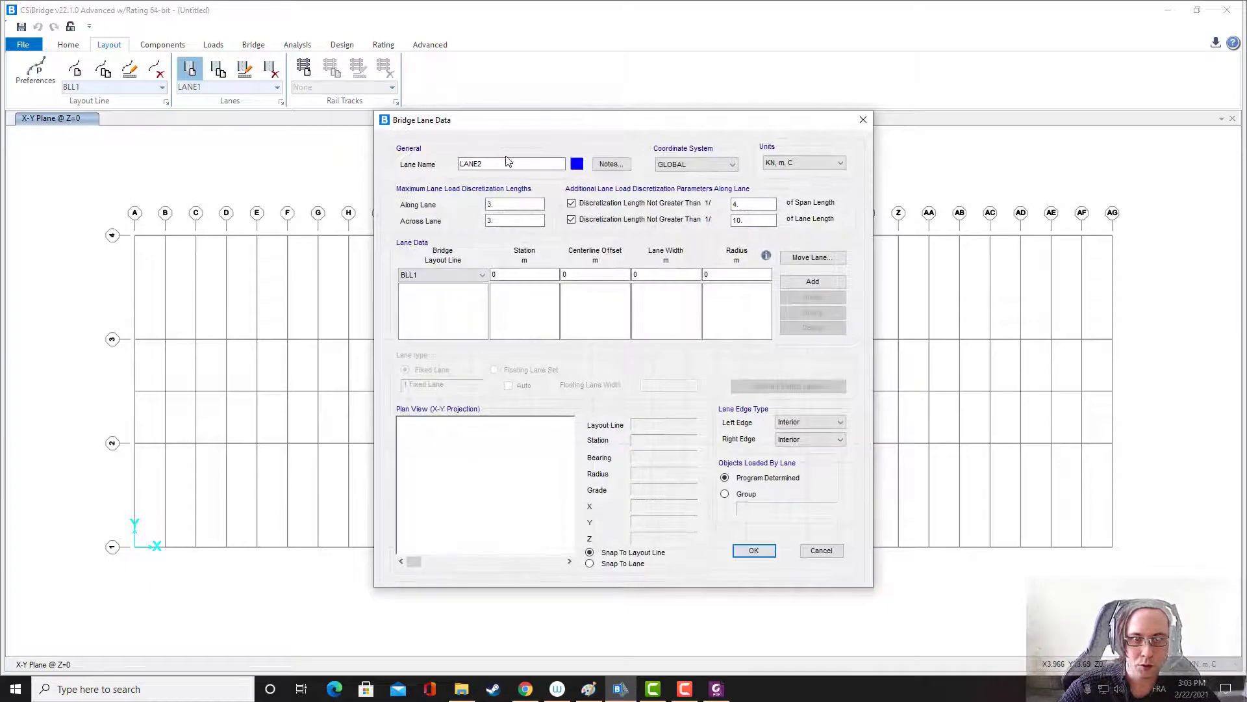
pyautogui.click(502, 273)
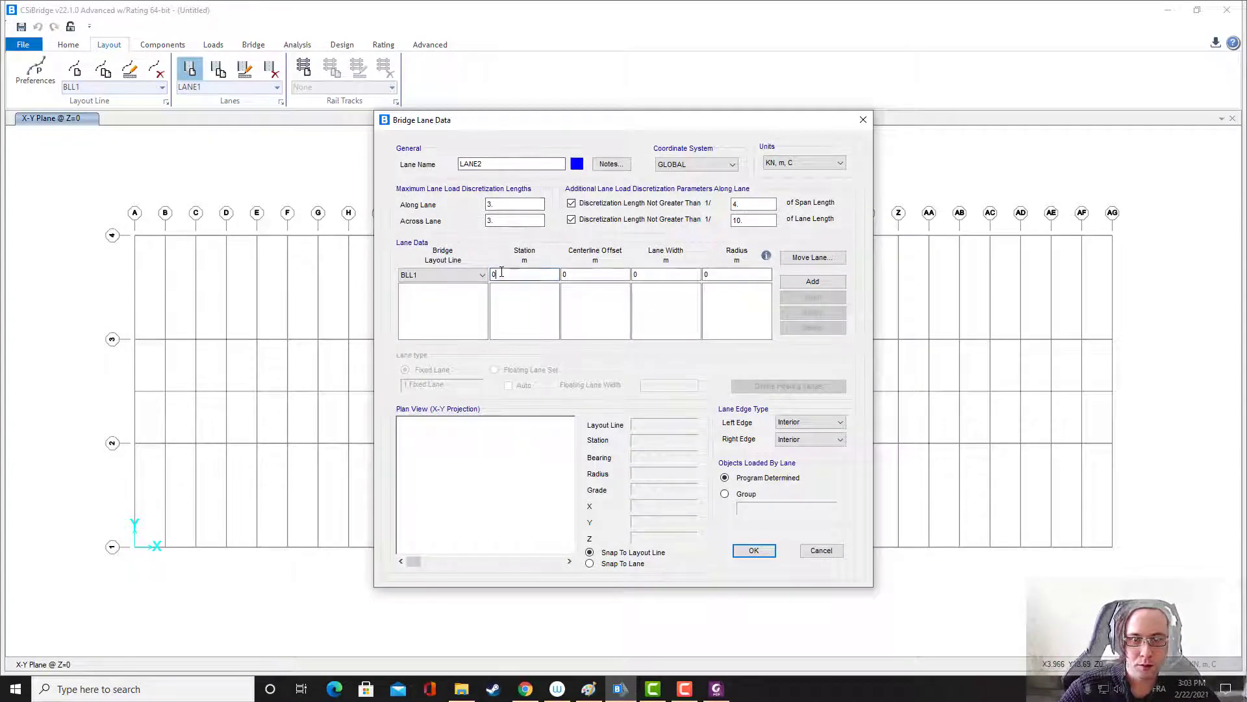
pyautogui.moveTo(576, 274); pyautogui.dragTo(541, 274)
pyautogui.write('-2.45')
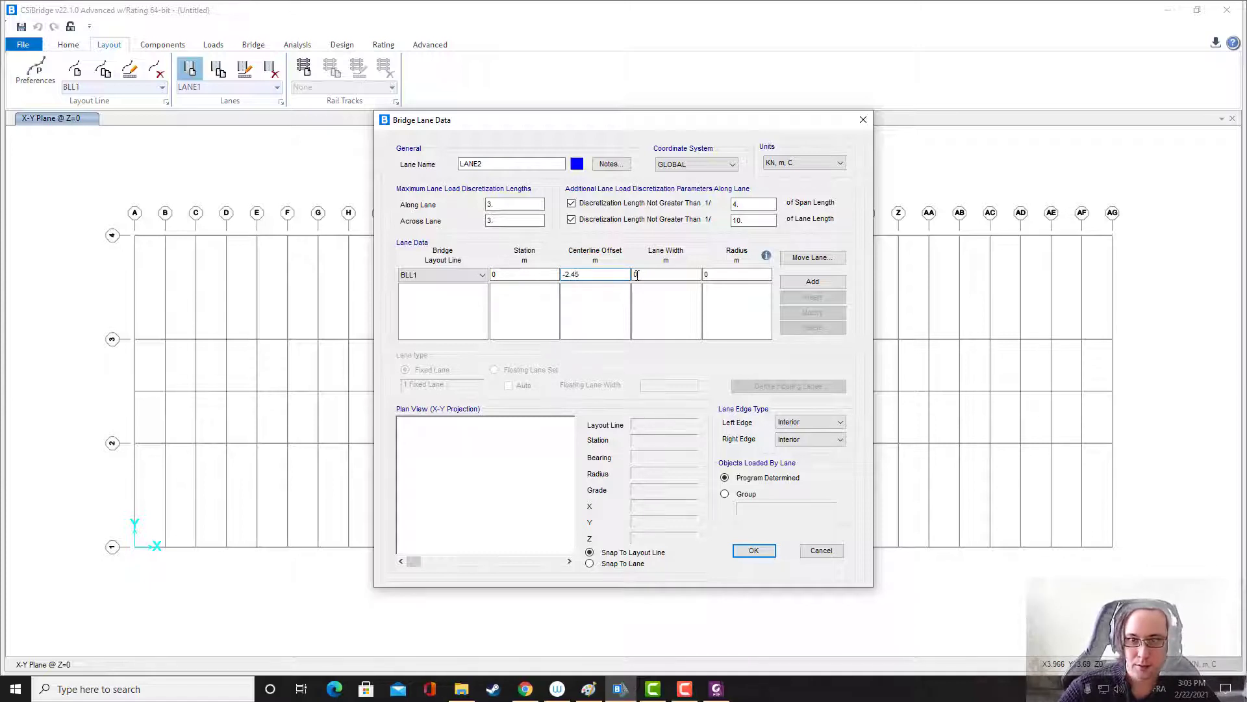
pyautogui.doubleClick(636, 275)
pyautogui.write('45')
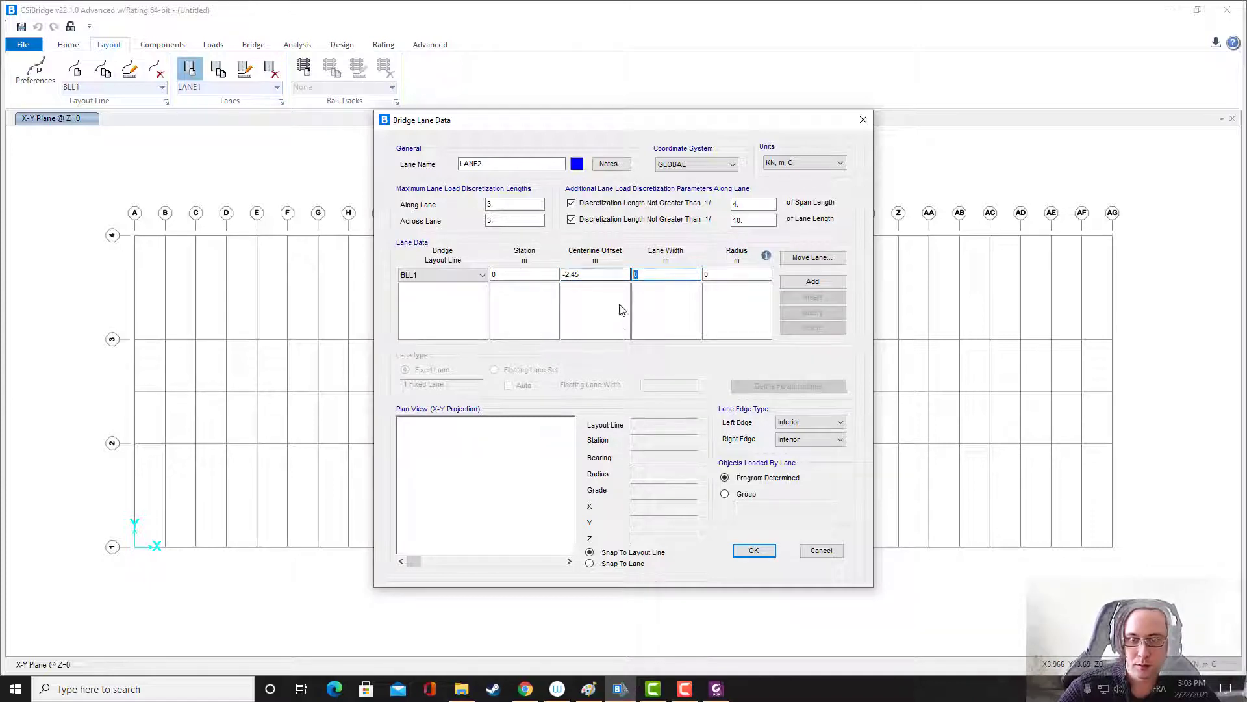
pyautogui.write('.9')
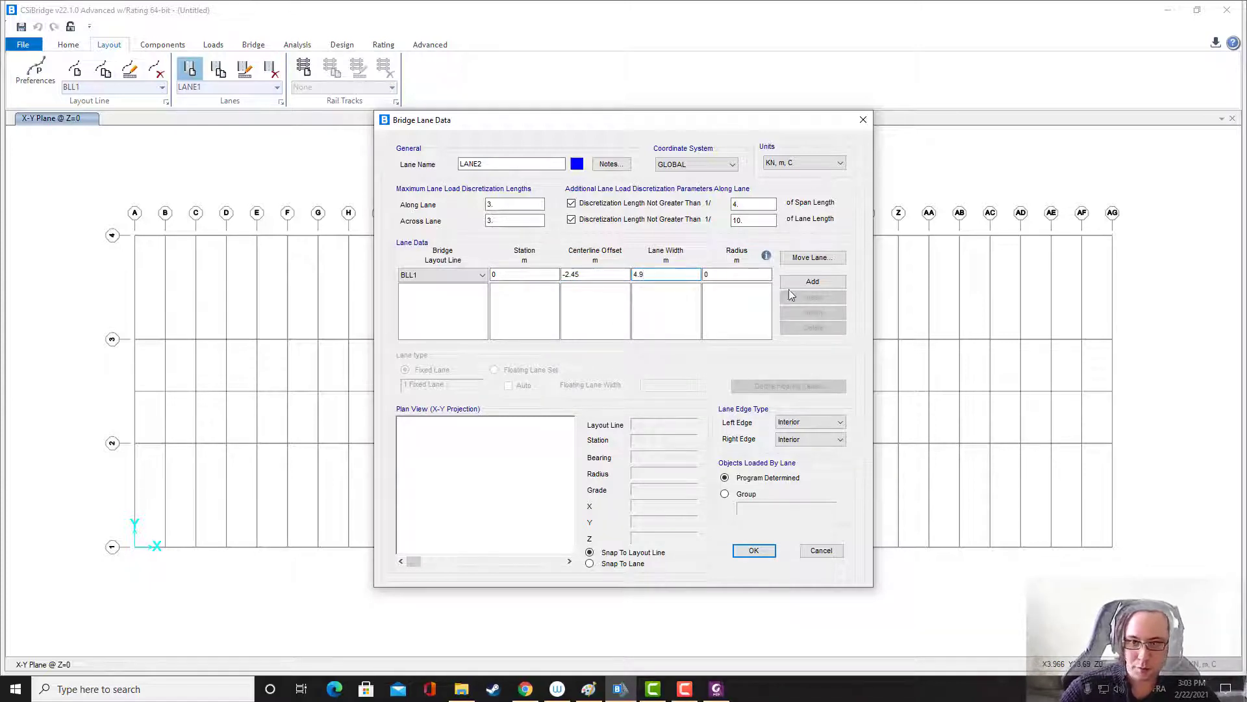
pyautogui.click(800, 282)
pyautogui.doubleClick(527, 275)
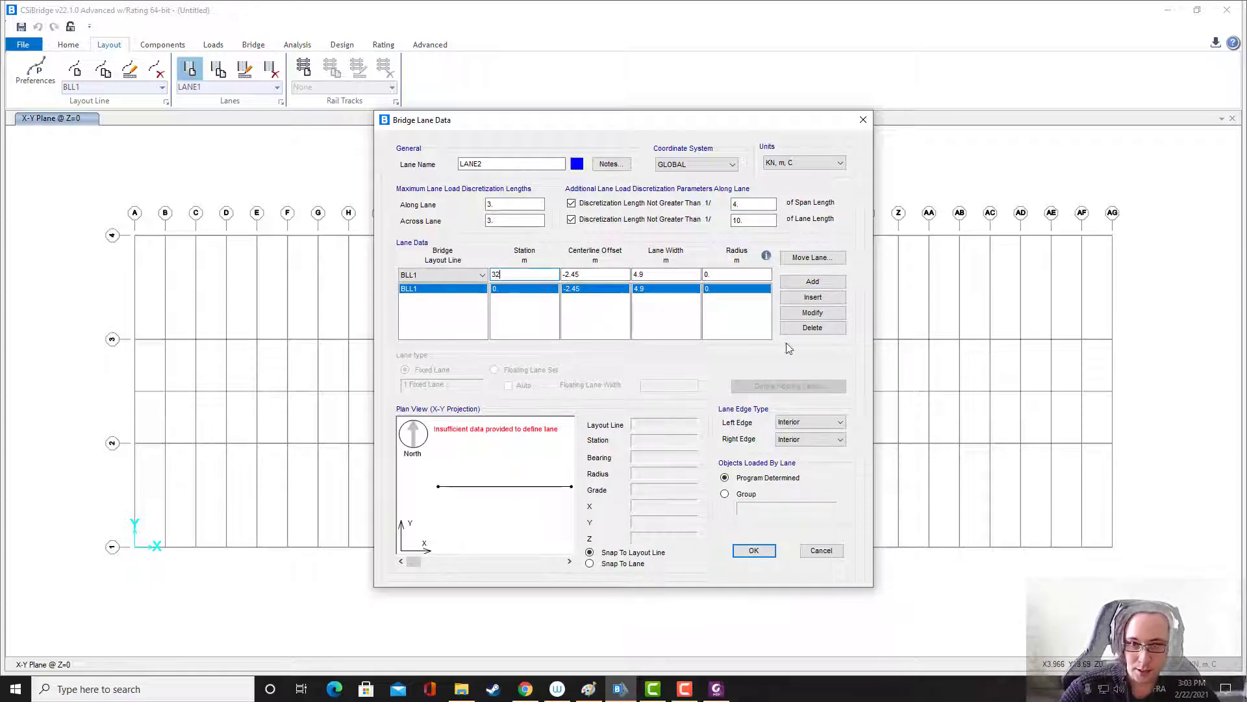
pyautogui.click(812, 281)
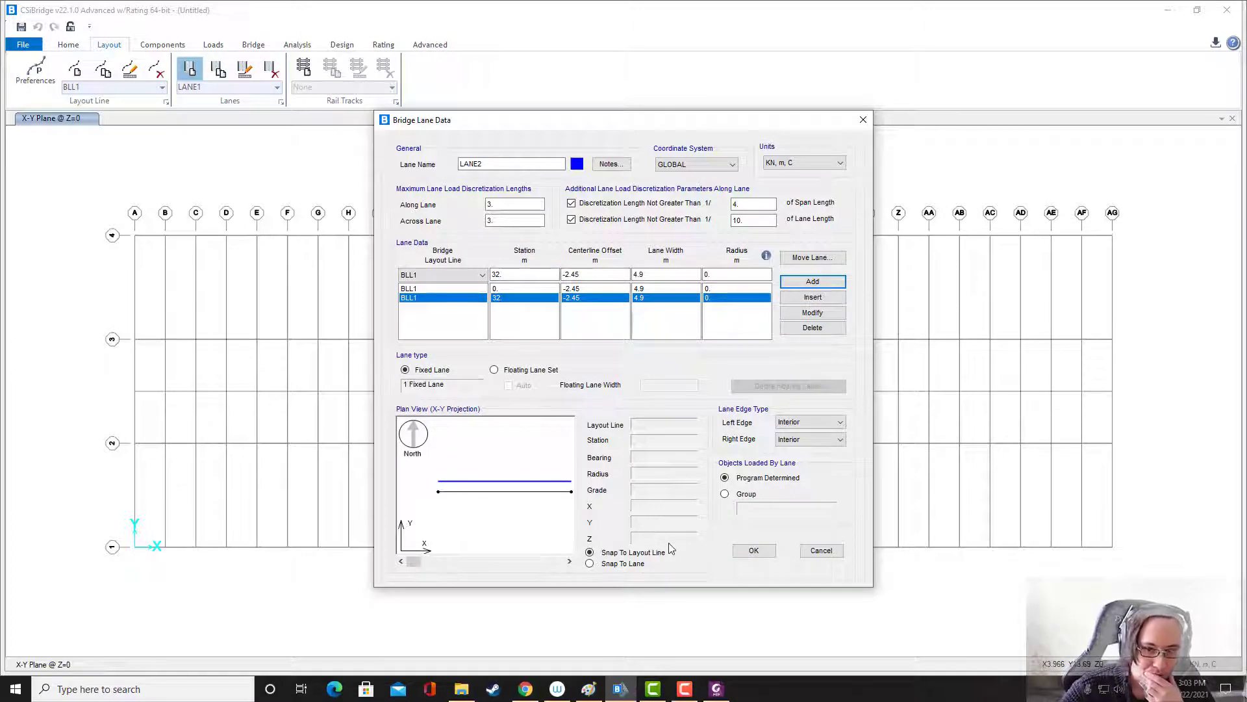
pyautogui.click(748, 551)
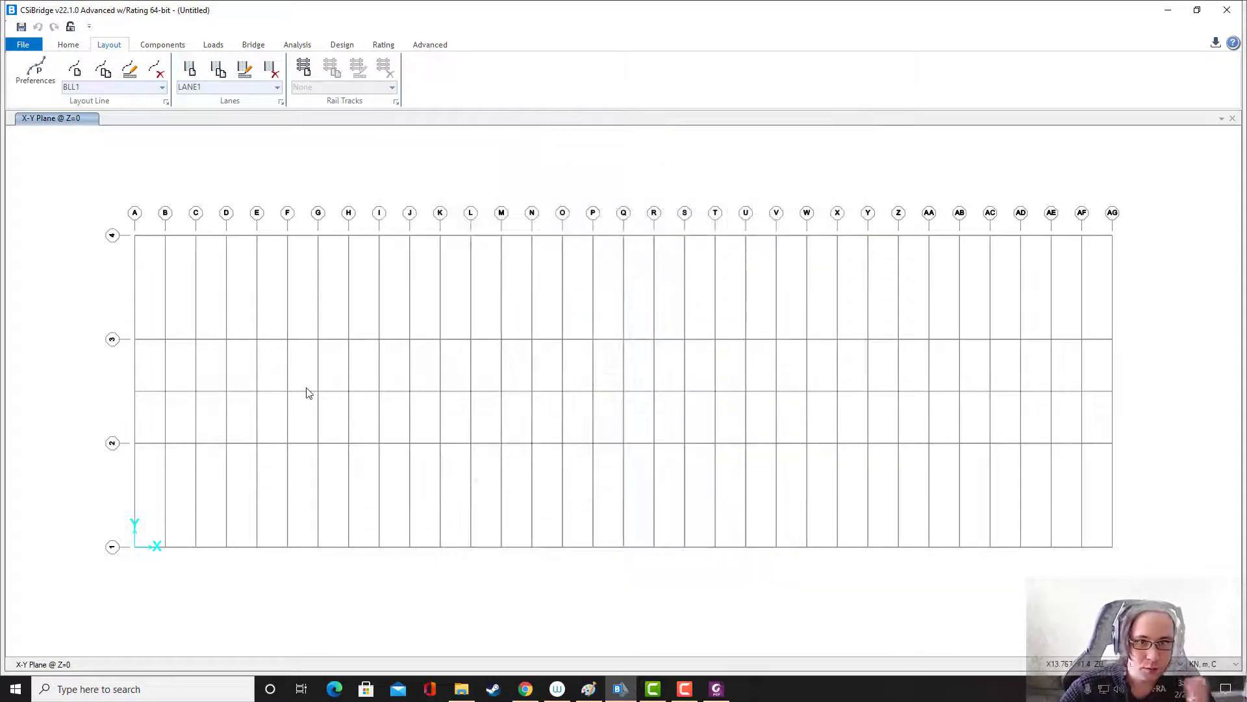
# - Display LANE1 and LANE2 in the plan view with their lane widths shown
pyautogui.click(68, 44)
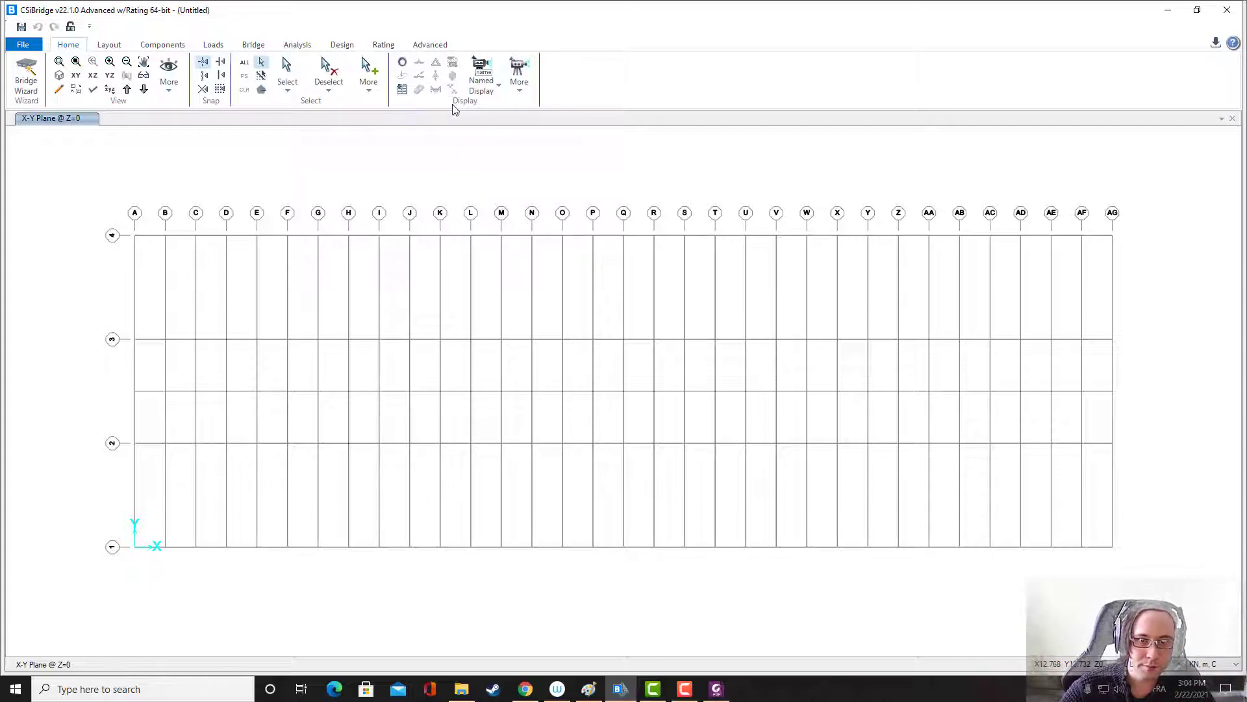
pyautogui.click(523, 91)
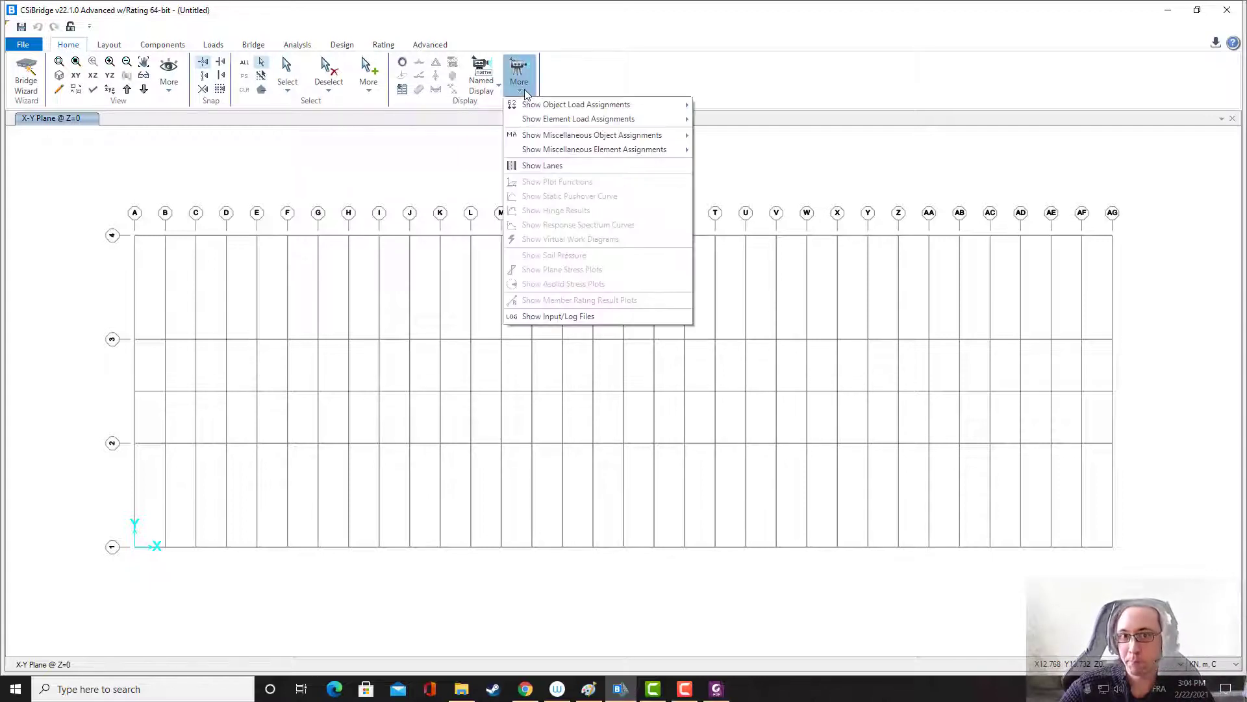
pyautogui.click(551, 167)
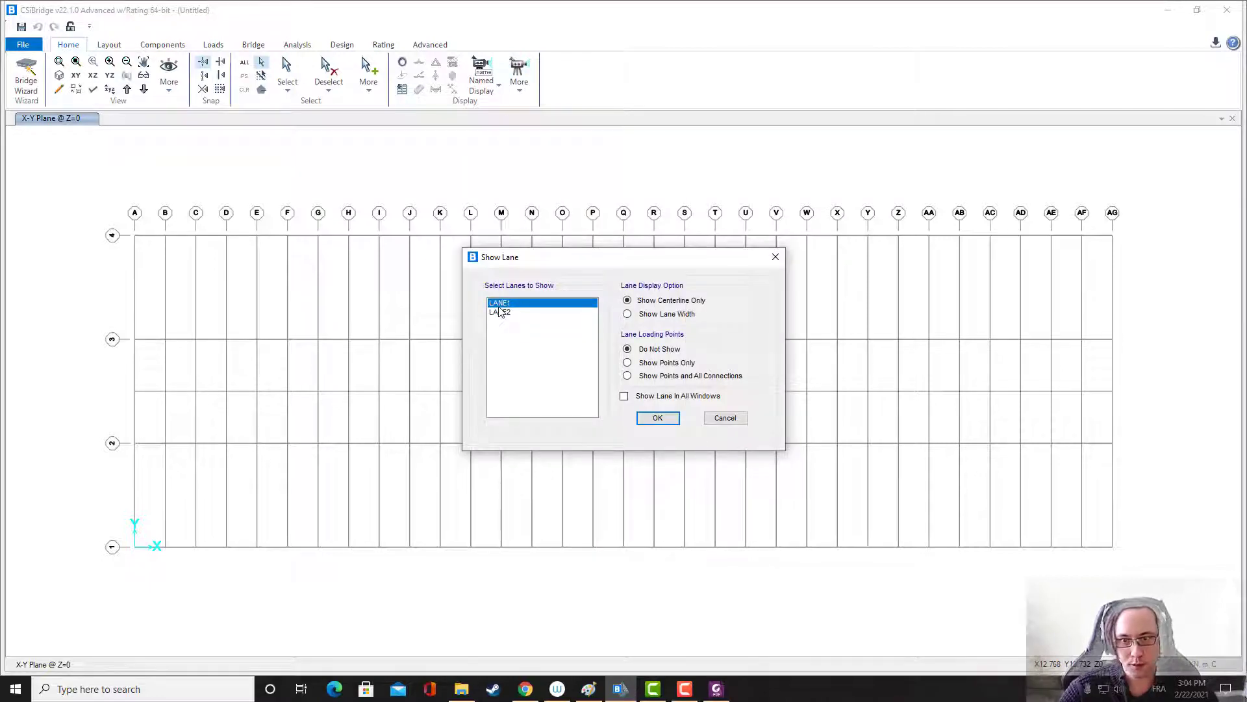
pyautogui.keyDown('shift'); pyautogui.click(503, 312); pyautogui.keyUp('shift')
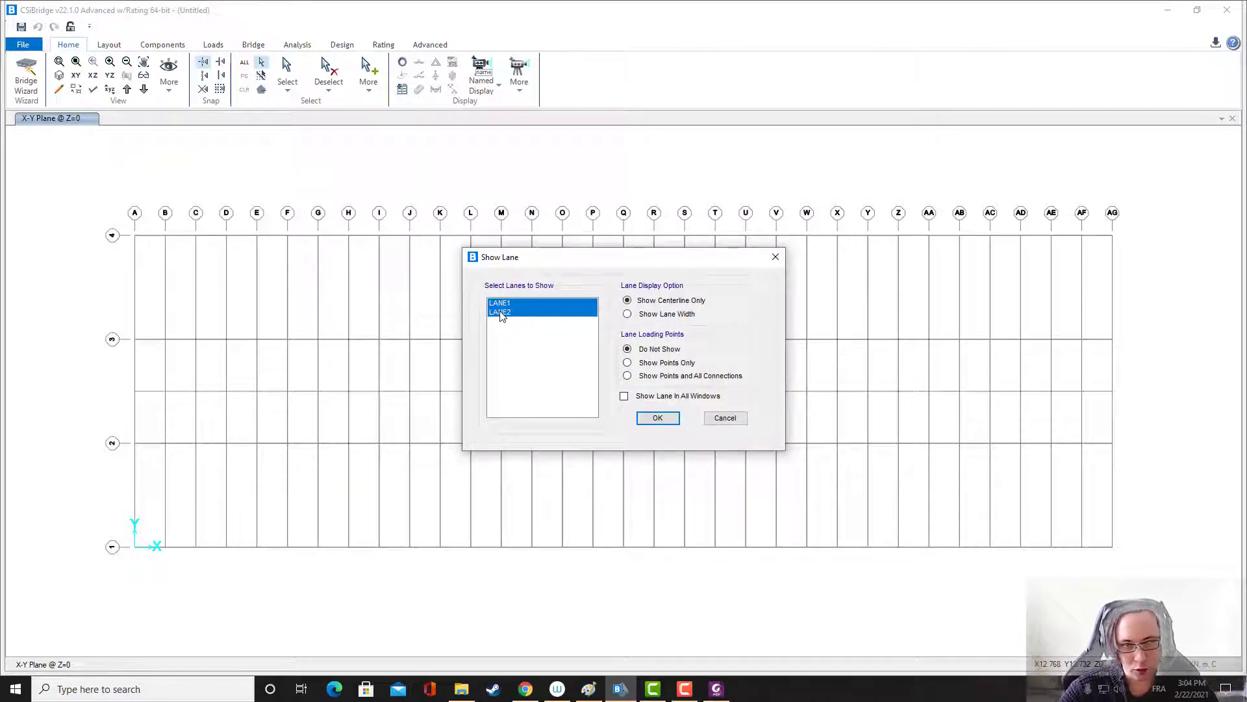
pyautogui.click(634, 317)
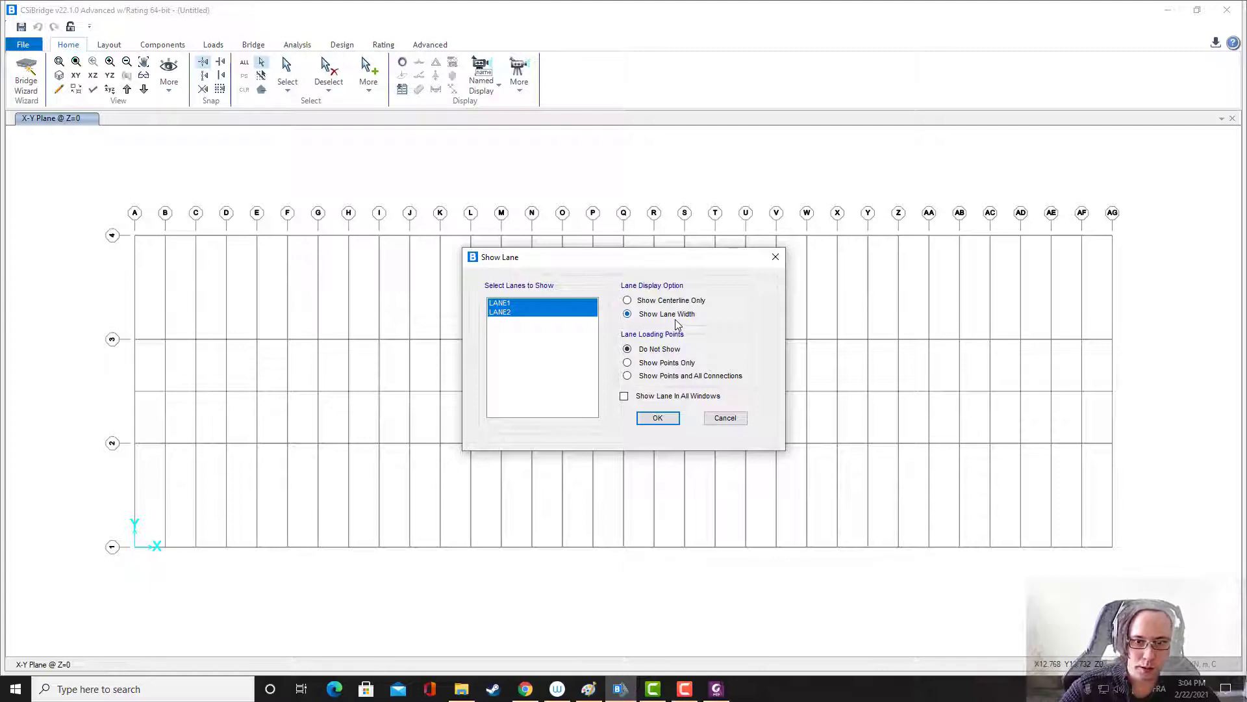
pyautogui.click(661, 419)
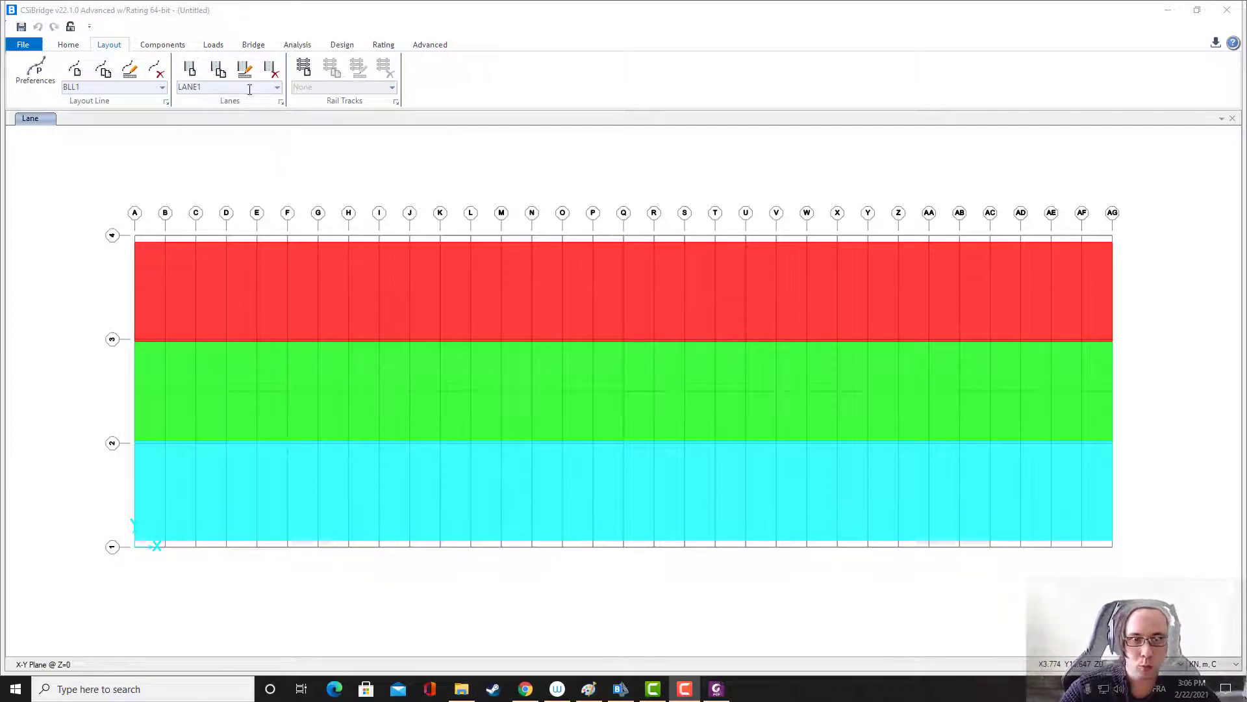
# - Review the stations, centerline offsets and lane widths defined for LANE3 and LANE4
pyautogui.click(237, 34)
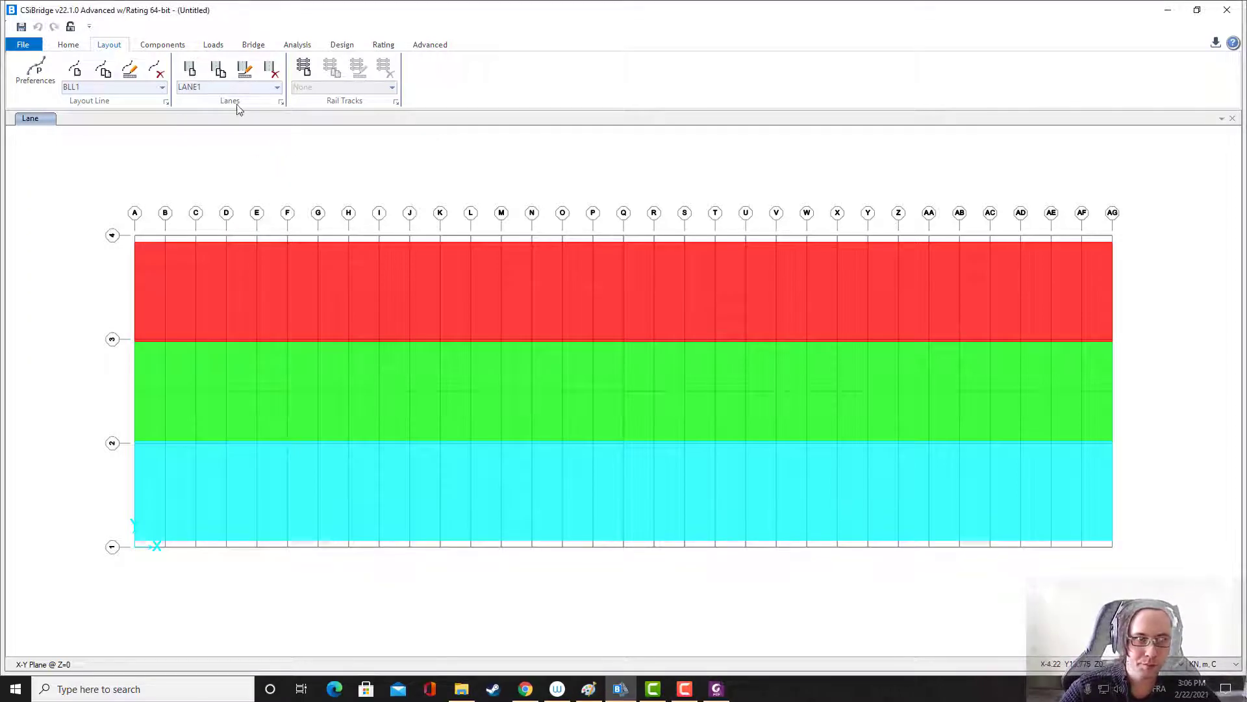
pyautogui.click(278, 88)
pyautogui.click(241, 129)
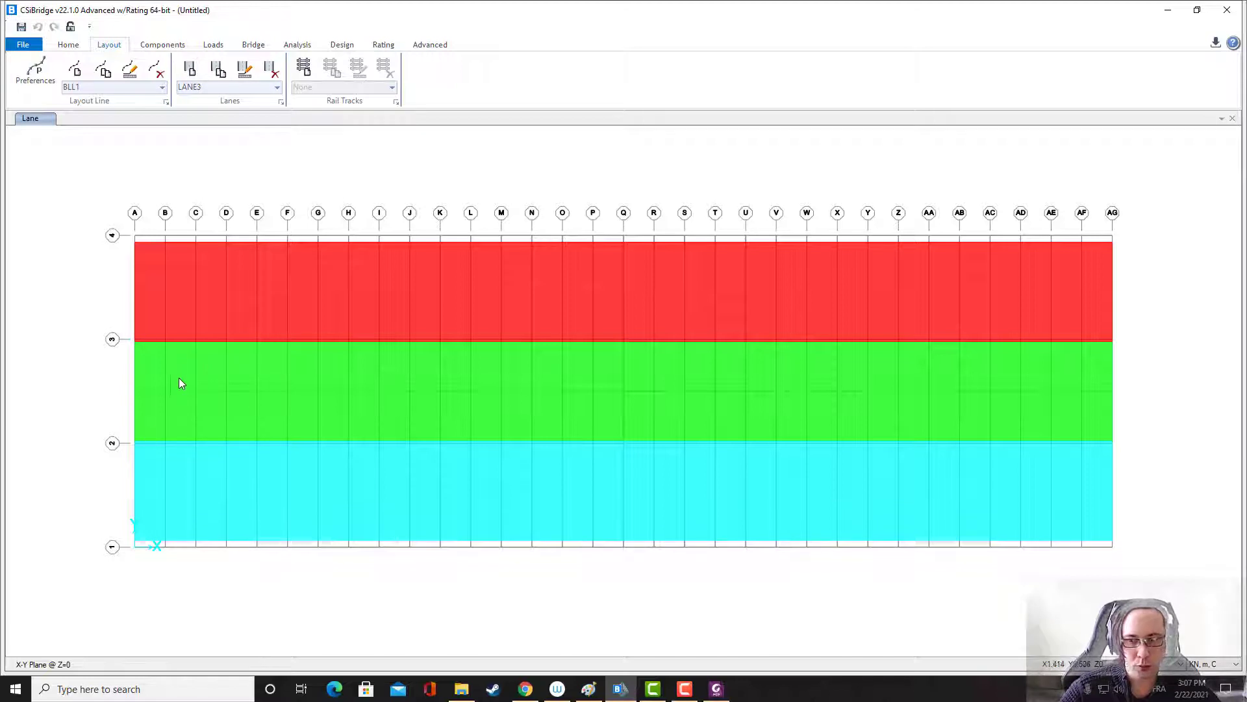
pyautogui.click(243, 70)
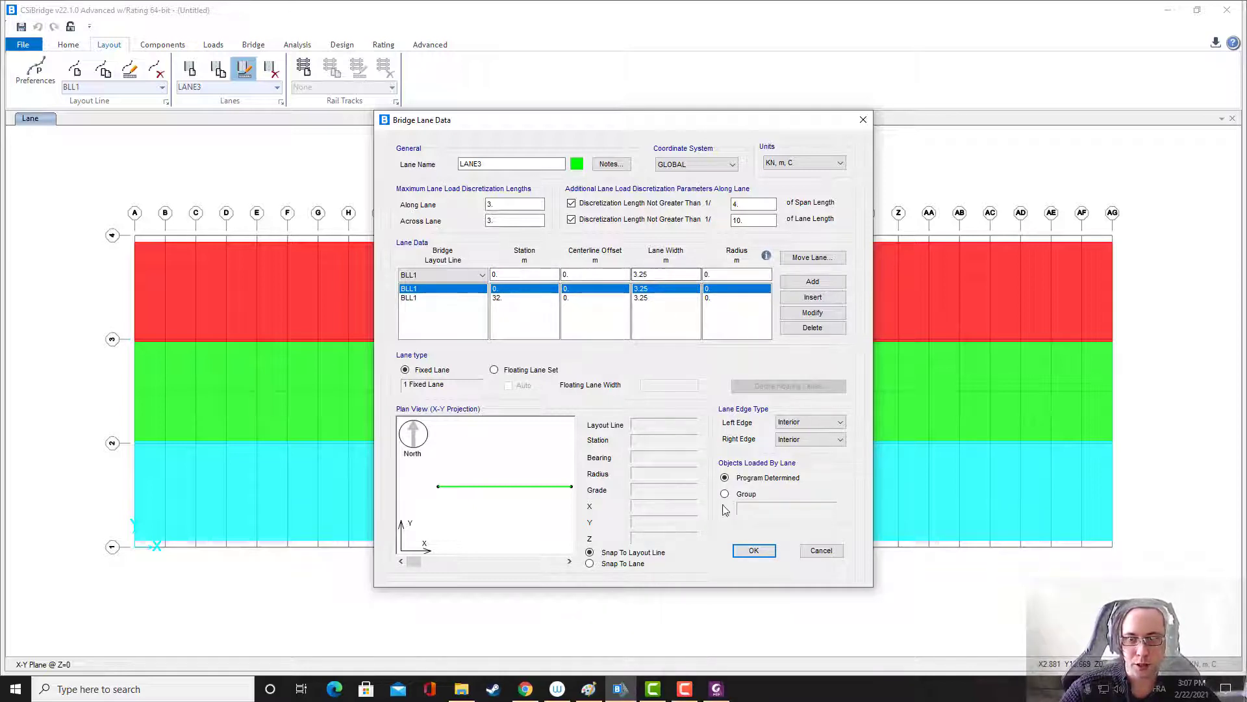
pyautogui.click(754, 551)
pyautogui.click(276, 87)
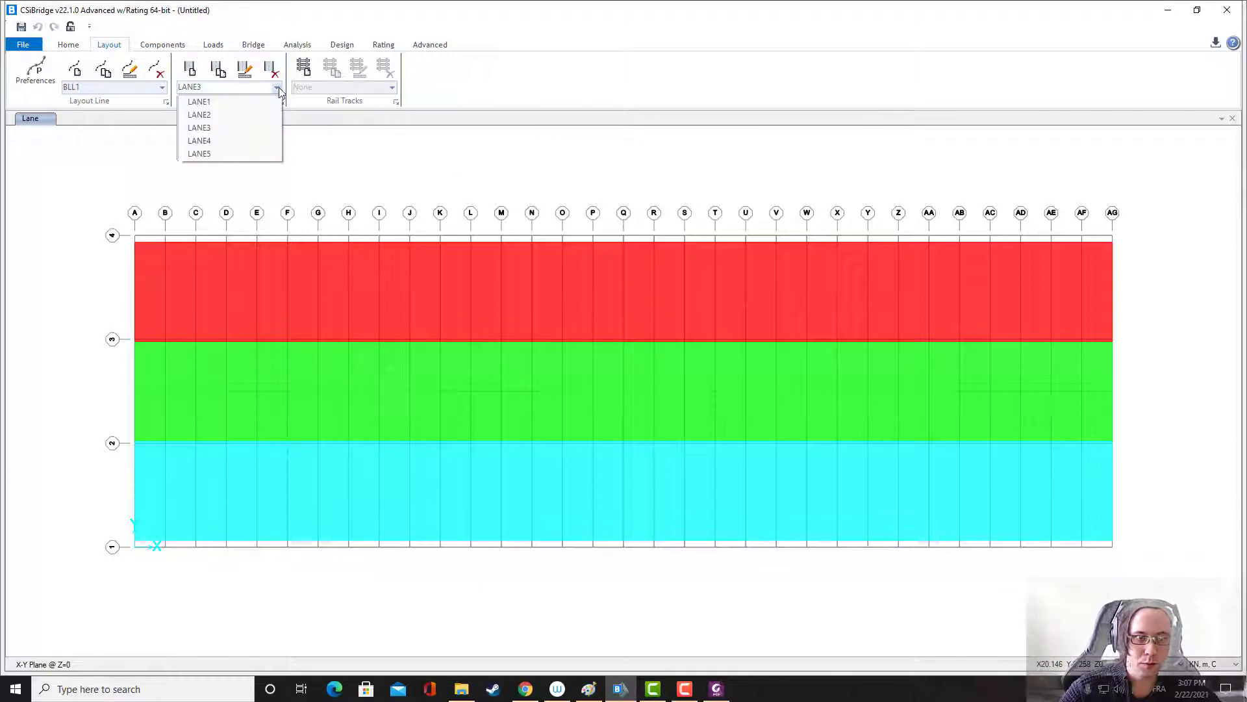
pyautogui.click(222, 139)
pyautogui.click(245, 68)
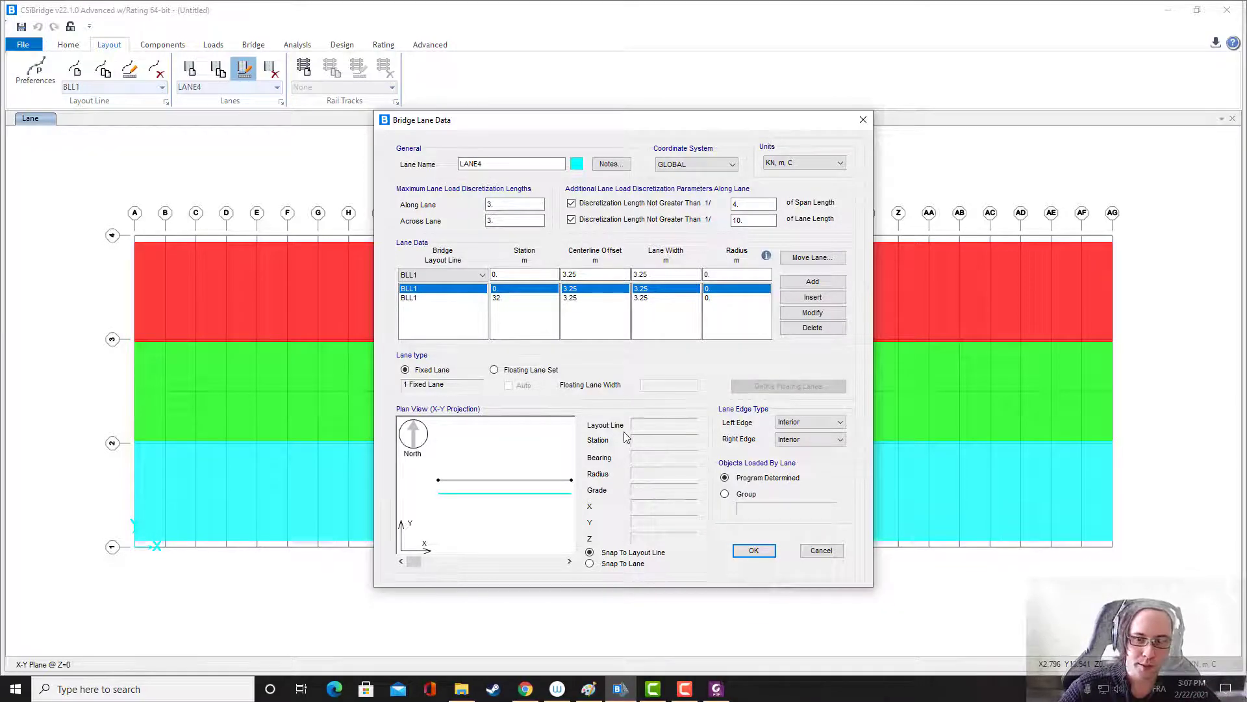
pyautogui.click(755, 552)
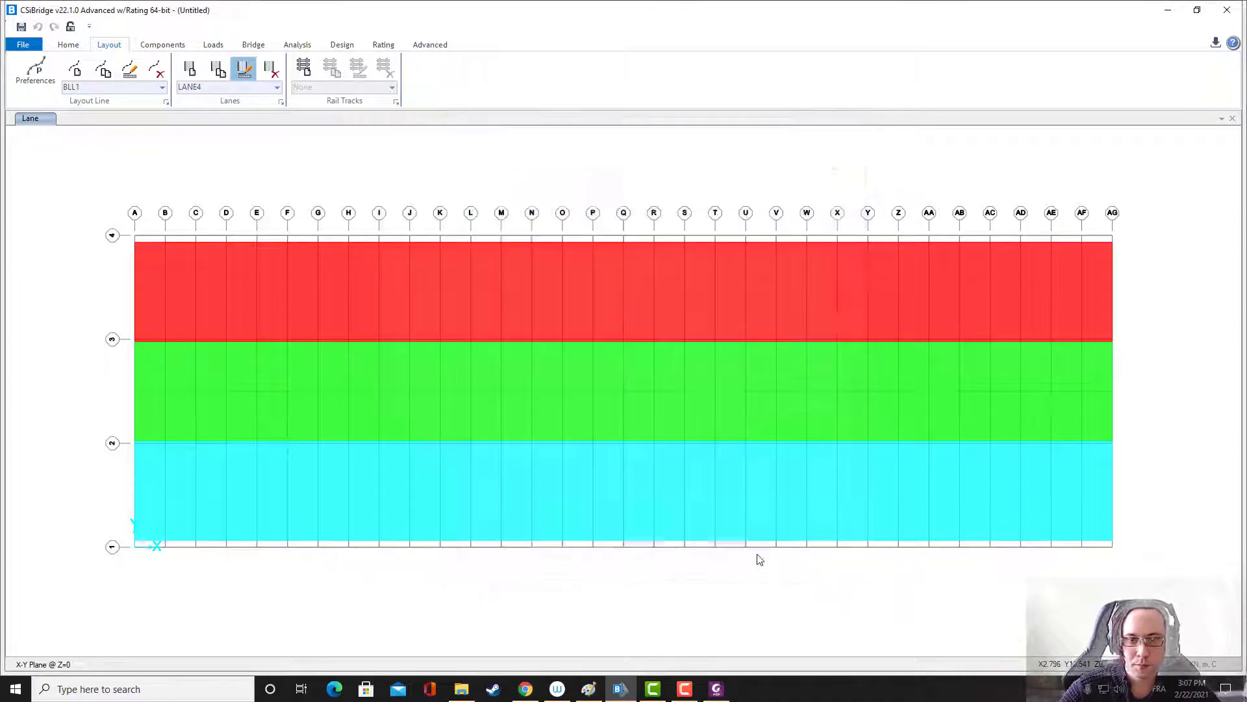
# - Switch the component property type to frame properties and open the list of frame sections
pyautogui.click(161, 43)
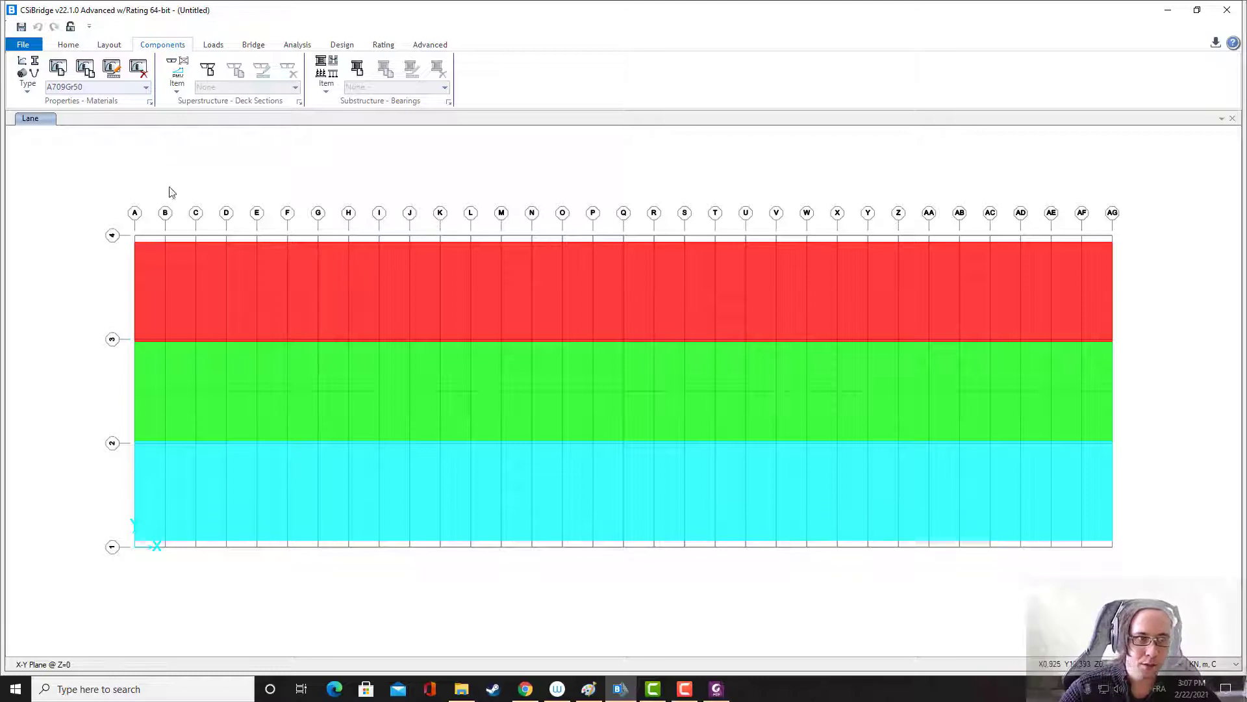
pyautogui.click(147, 91)
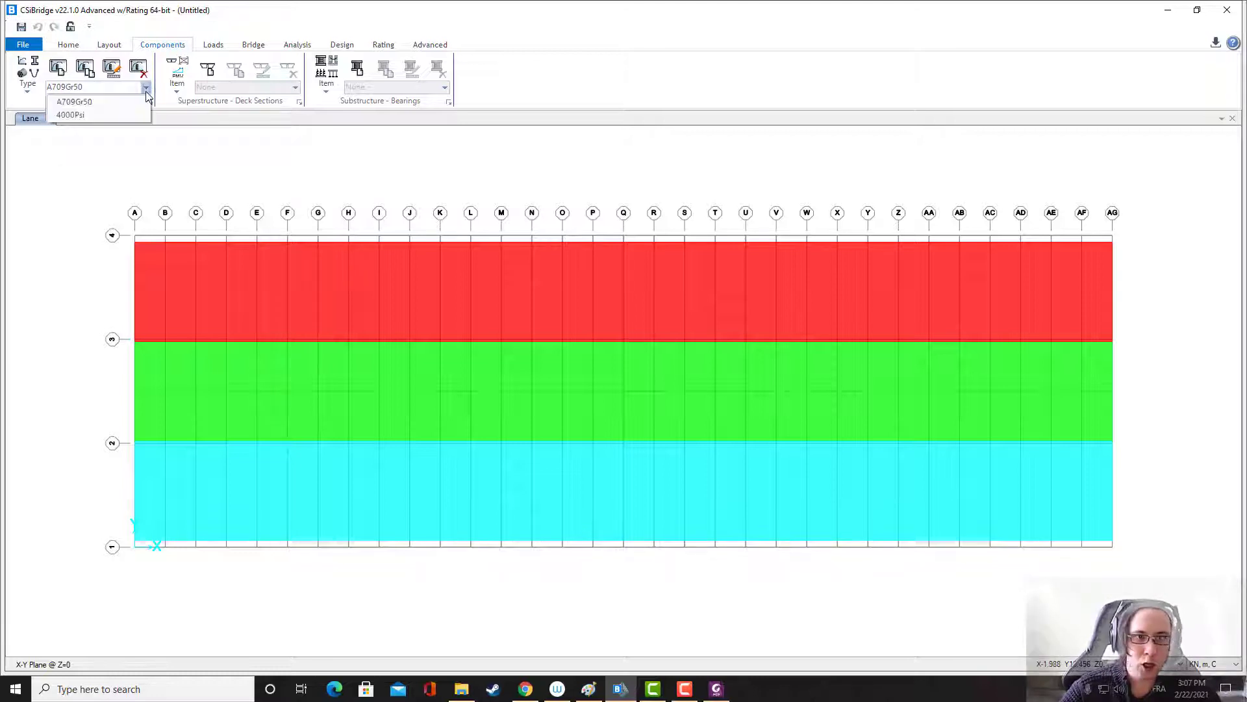
pyautogui.click(146, 91)
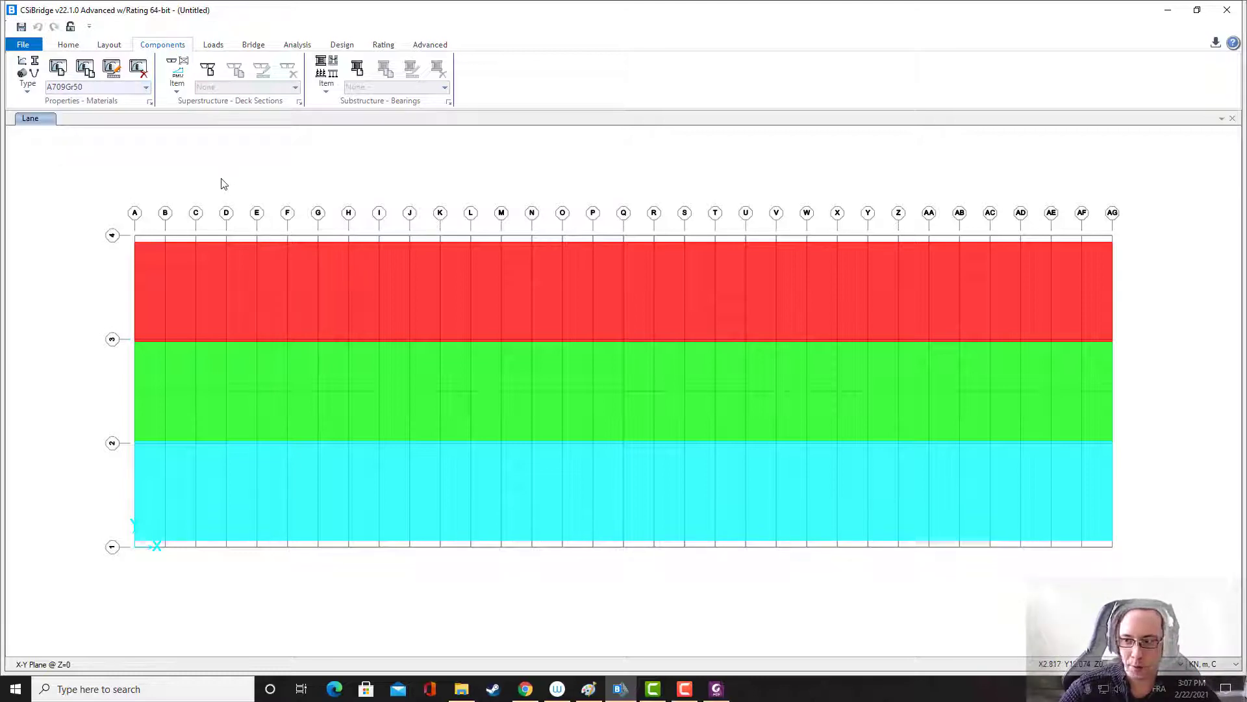
pyautogui.click(21, 94)
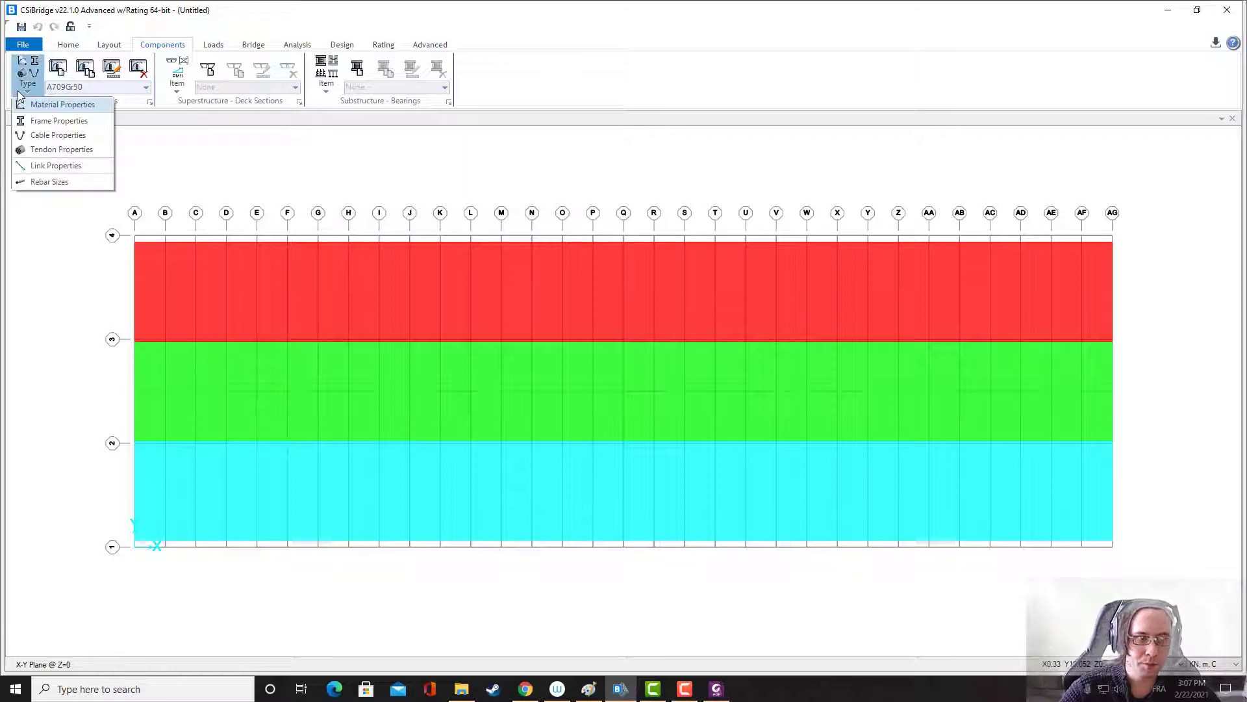
pyautogui.click(40, 121)
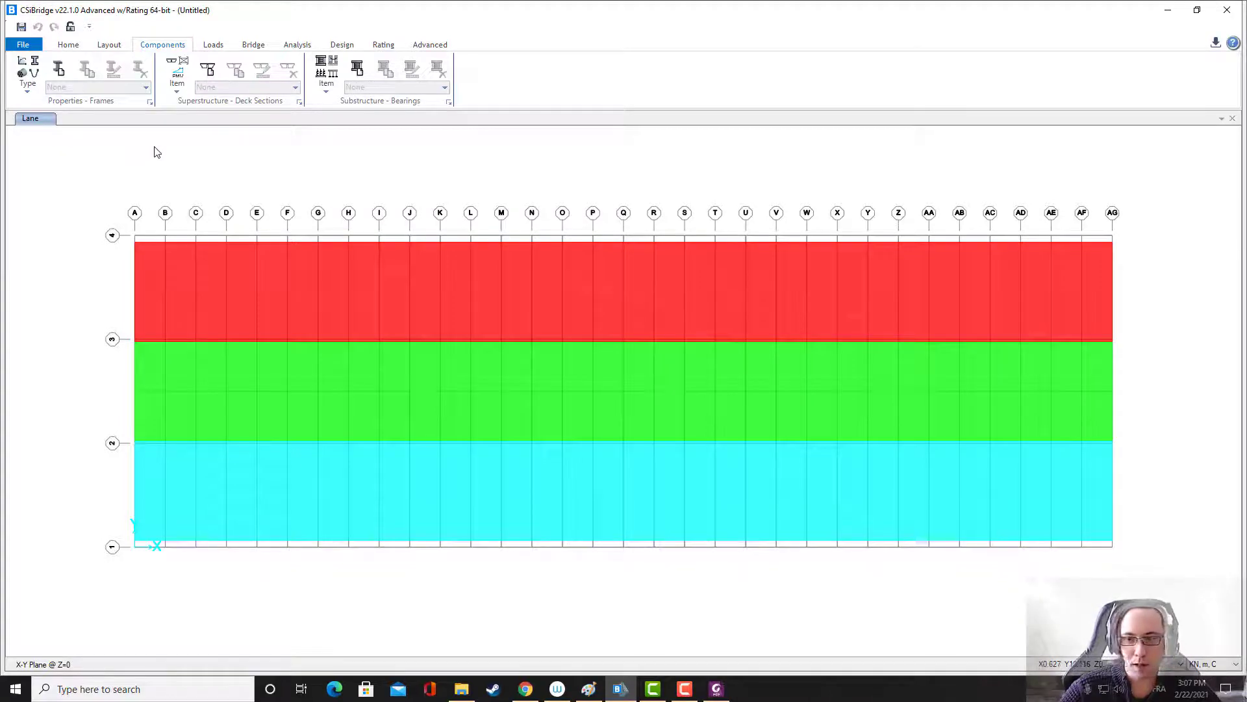
pyautogui.click(150, 103)
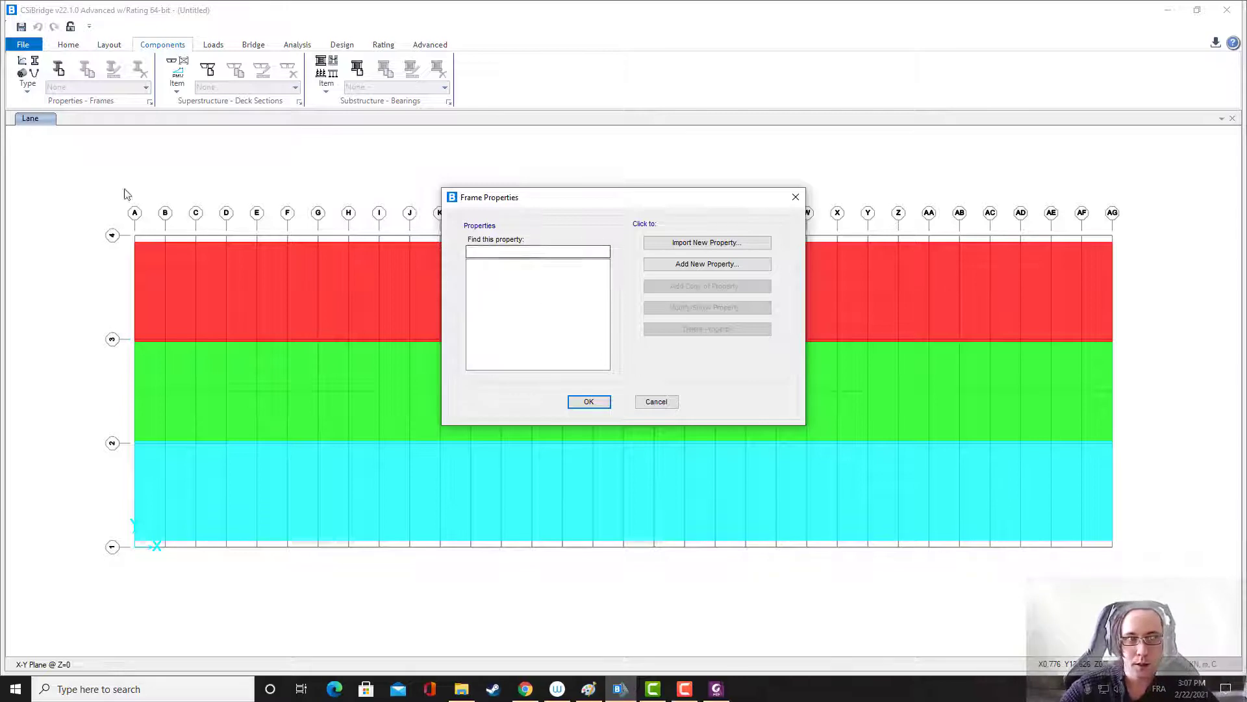
# - Start importing a steel I/Wide Flange frame section from the CISC10.pro section property file
pyautogui.click(708, 245)
pyautogui.click(679, 220)
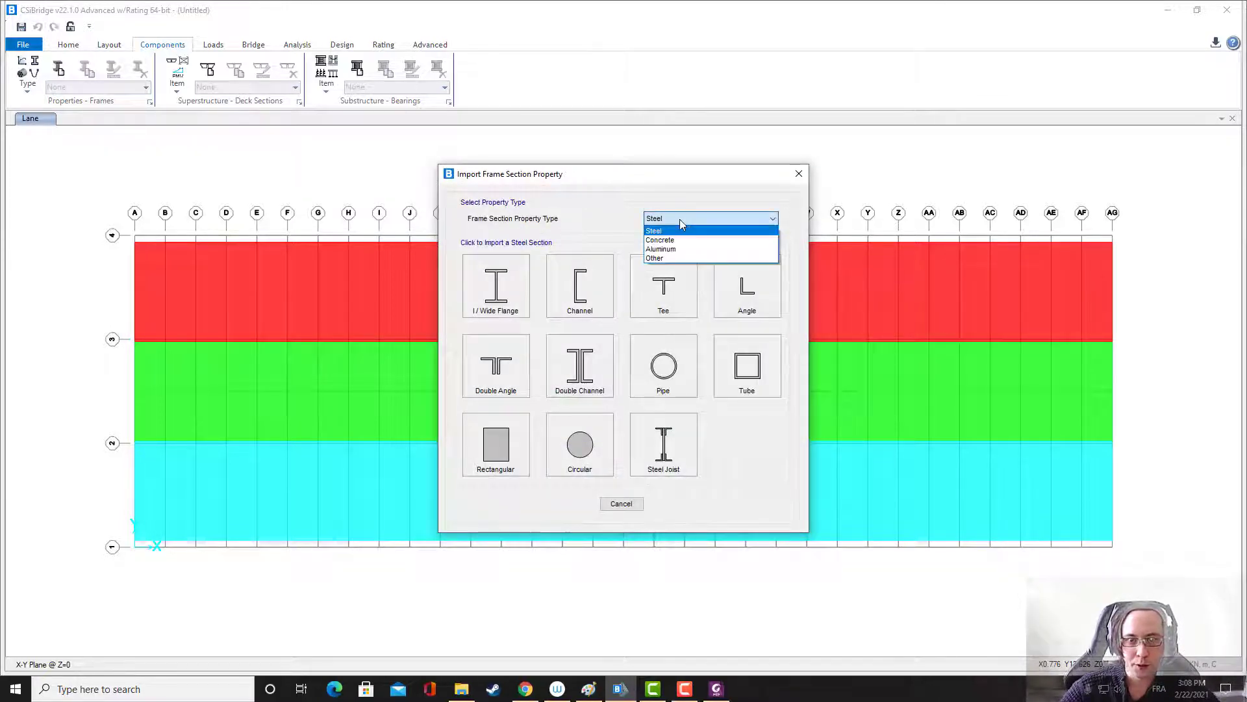
pyautogui.click(655, 231)
pyautogui.click(497, 286)
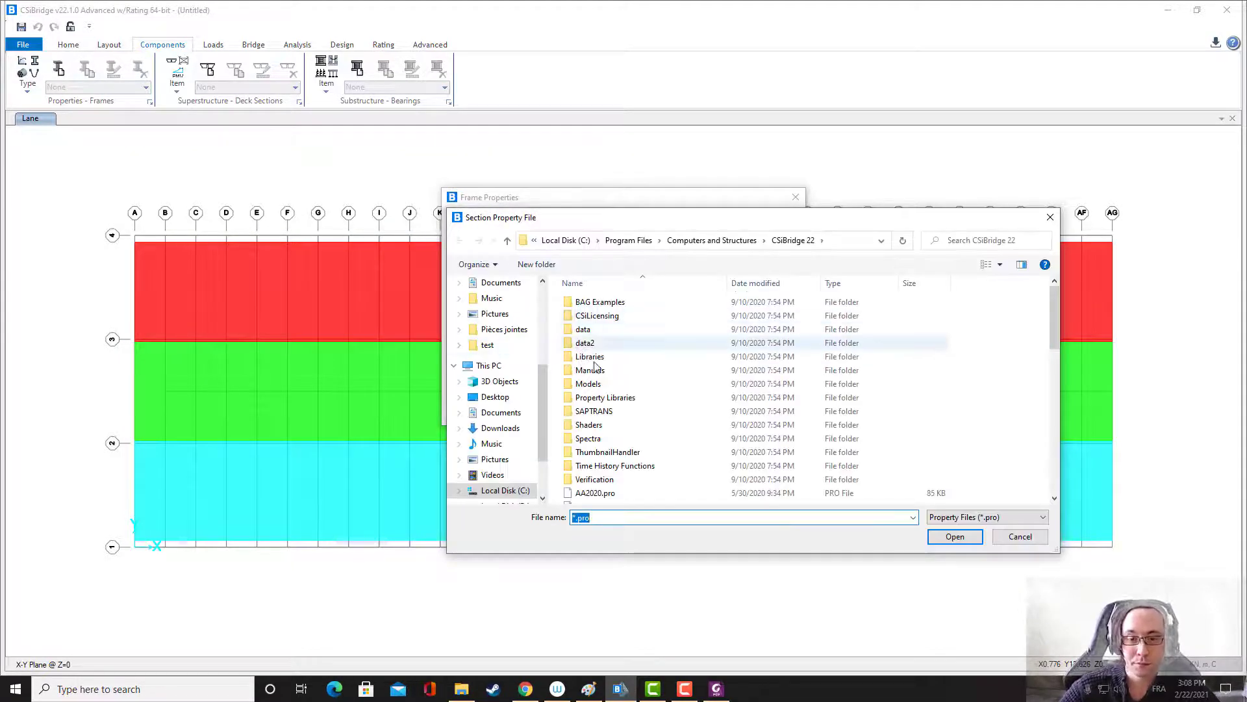
pyautogui.moveTo(1055, 313); pyautogui.dragTo(1056, 431)
pyautogui.click(595, 411)
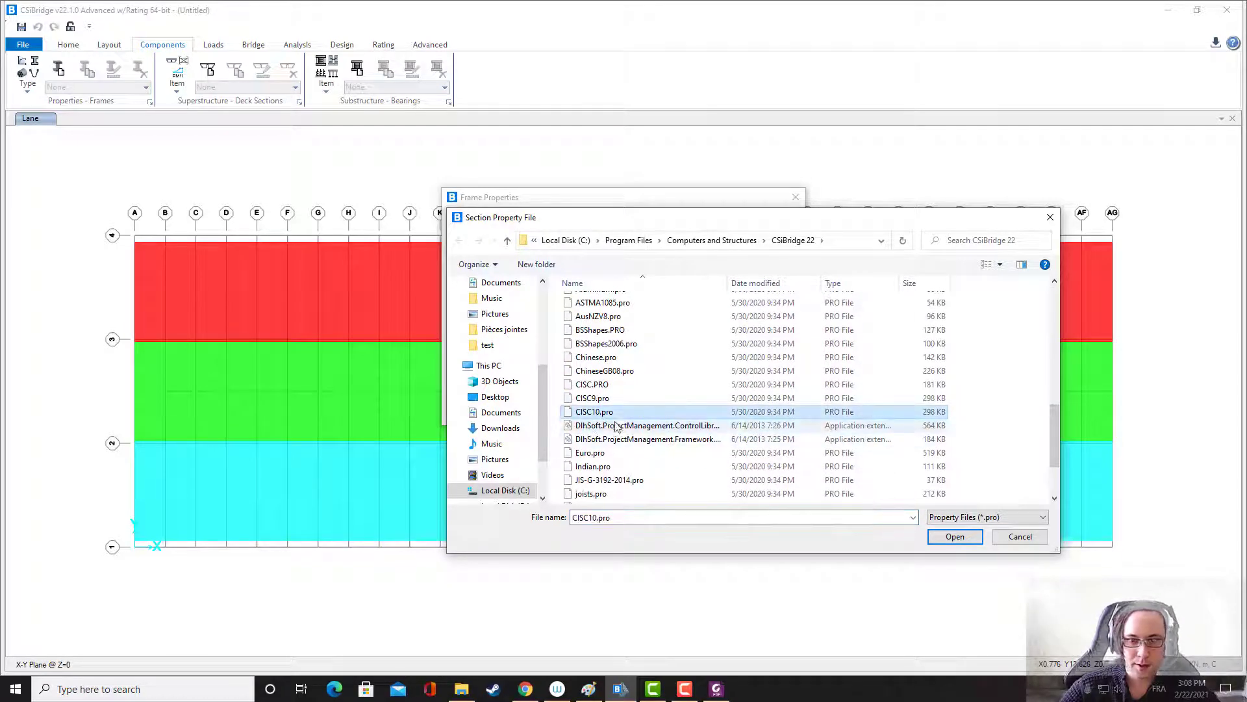
pyautogui.click(955, 536)
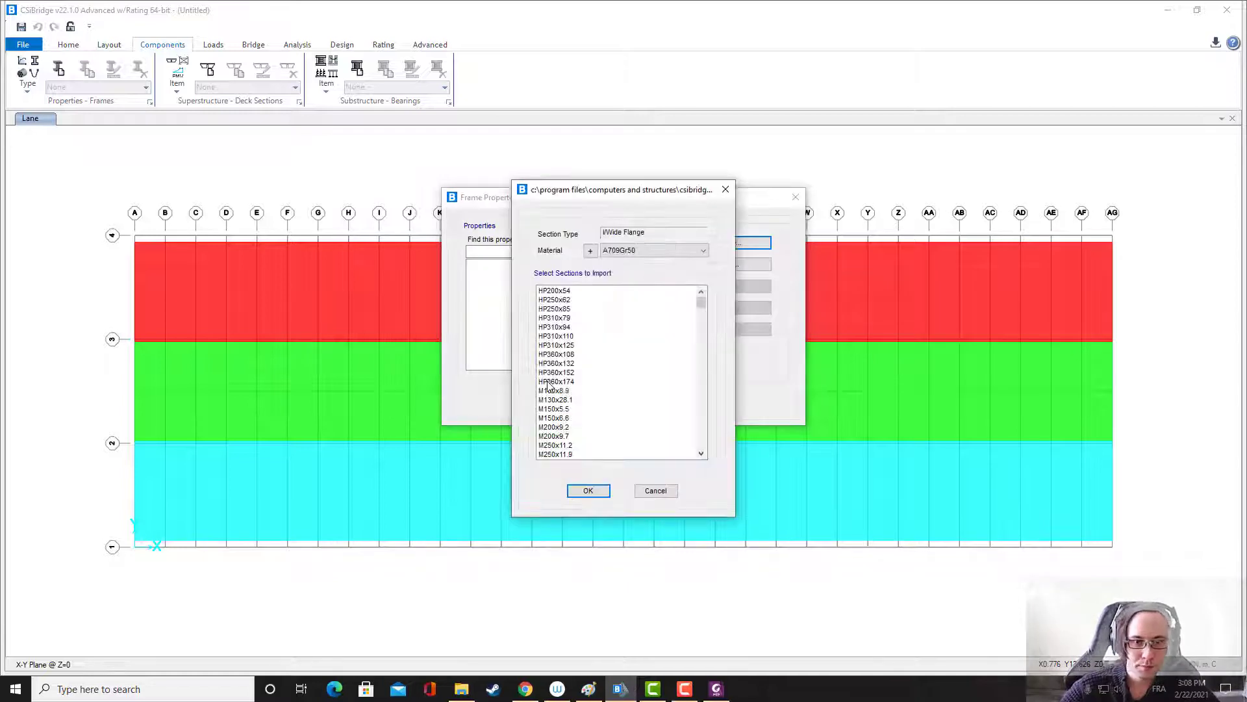
# - Import the W1100x390 wide flange section with A709Gr50 material into the frame properties
pyautogui.moveTo(703, 302); pyautogui.dragTo(699, 379)
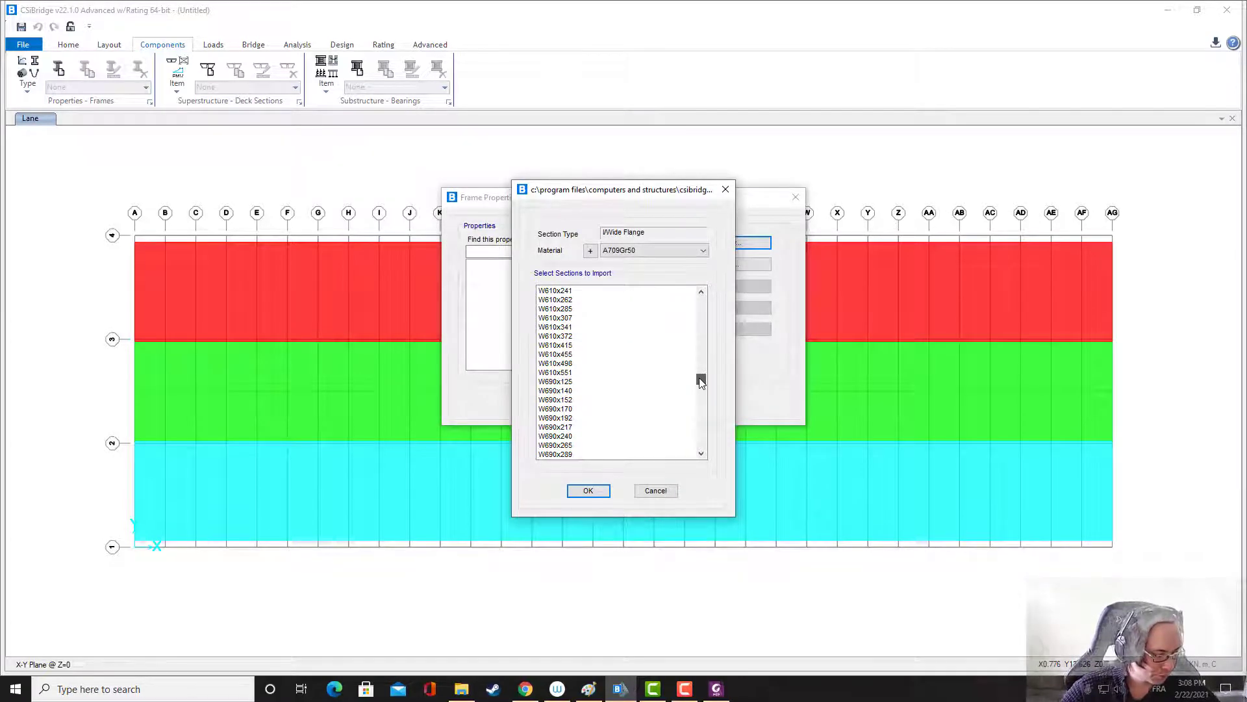
pyautogui.moveTo(700, 379); pyautogui.dragTo(704, 404)
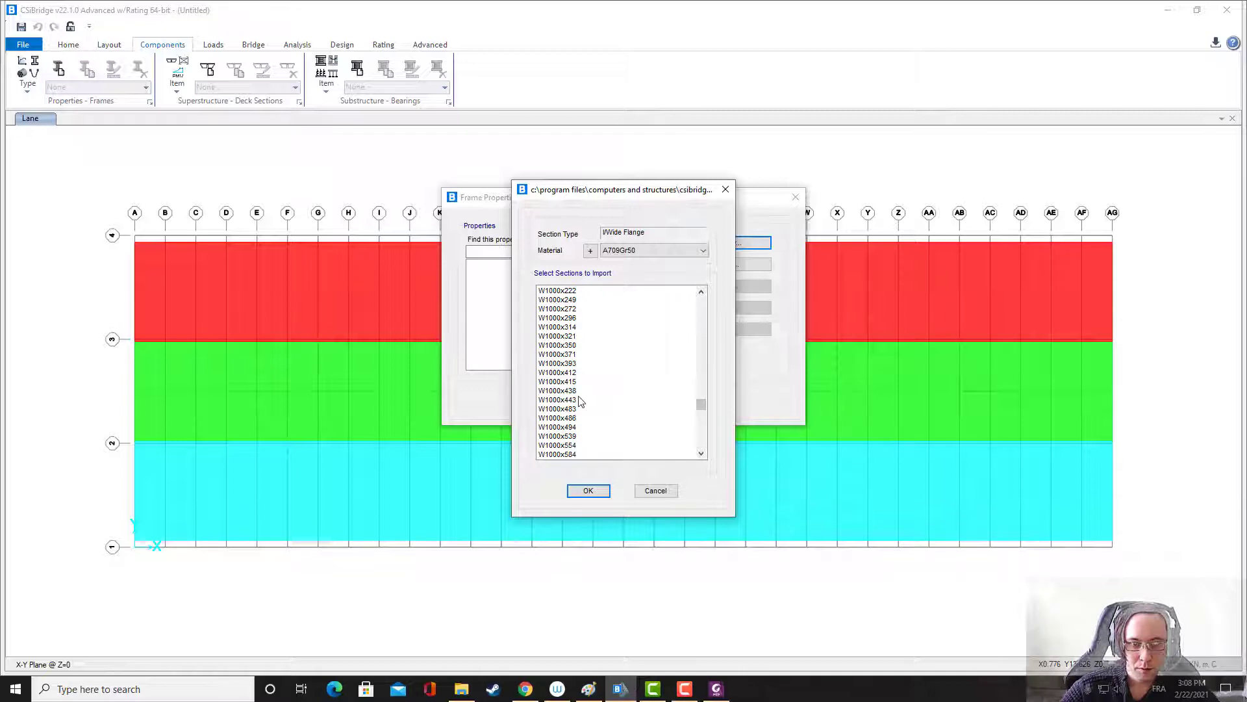
pyautogui.scroll(-4, 585, 402)
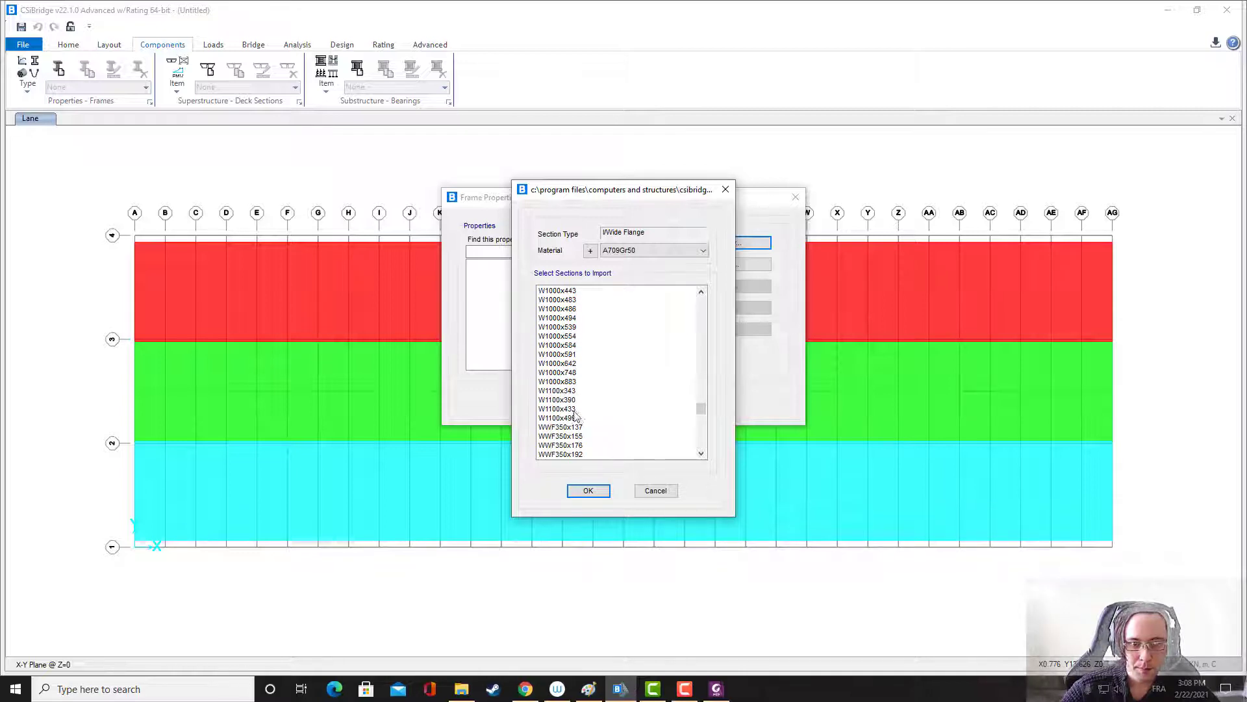
pyautogui.click(559, 400)
pyautogui.click(588, 491)
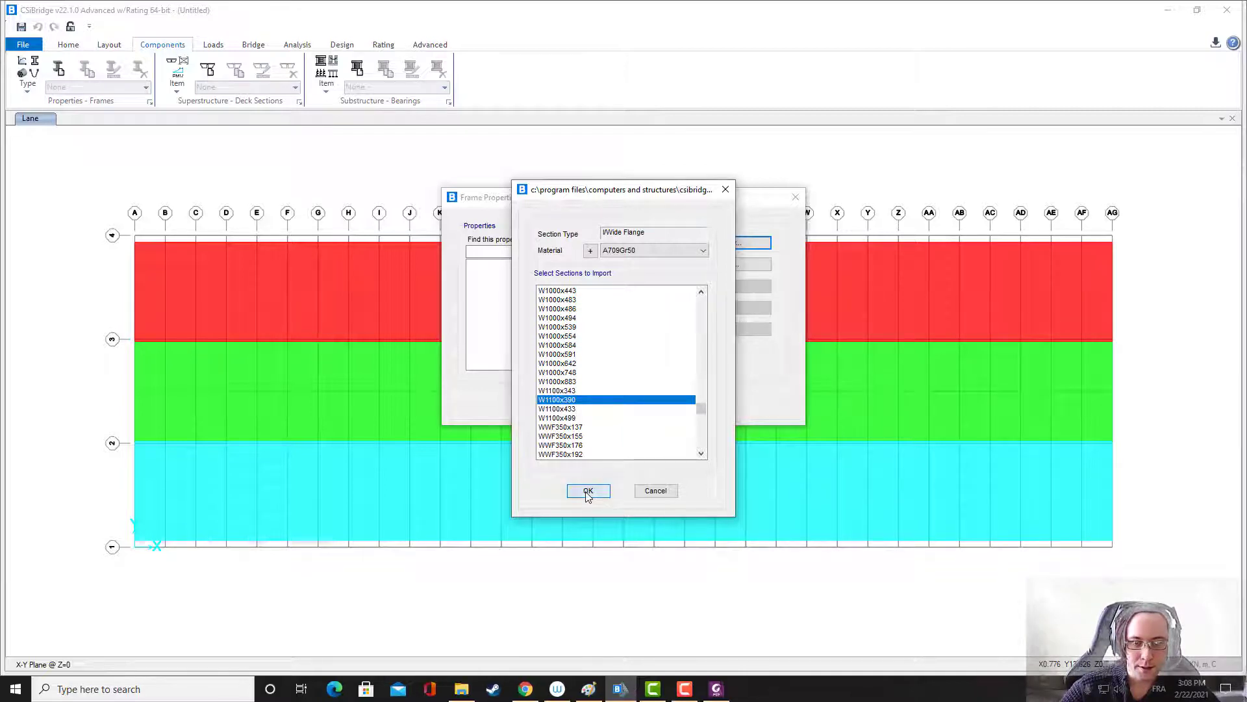
pyautogui.click(587, 492)
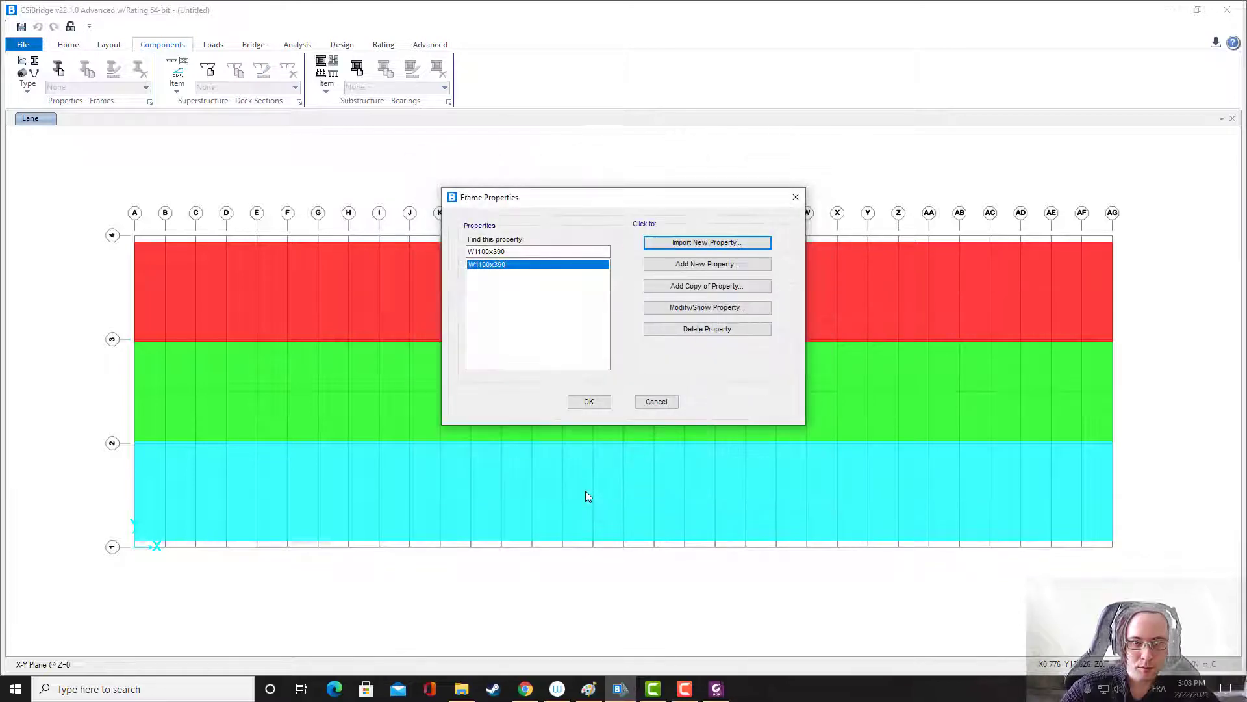
# - Import the steel wide flange section W530x109 with A709Gr50 material and accept the frame properties list
pyautogui.click(690, 243)
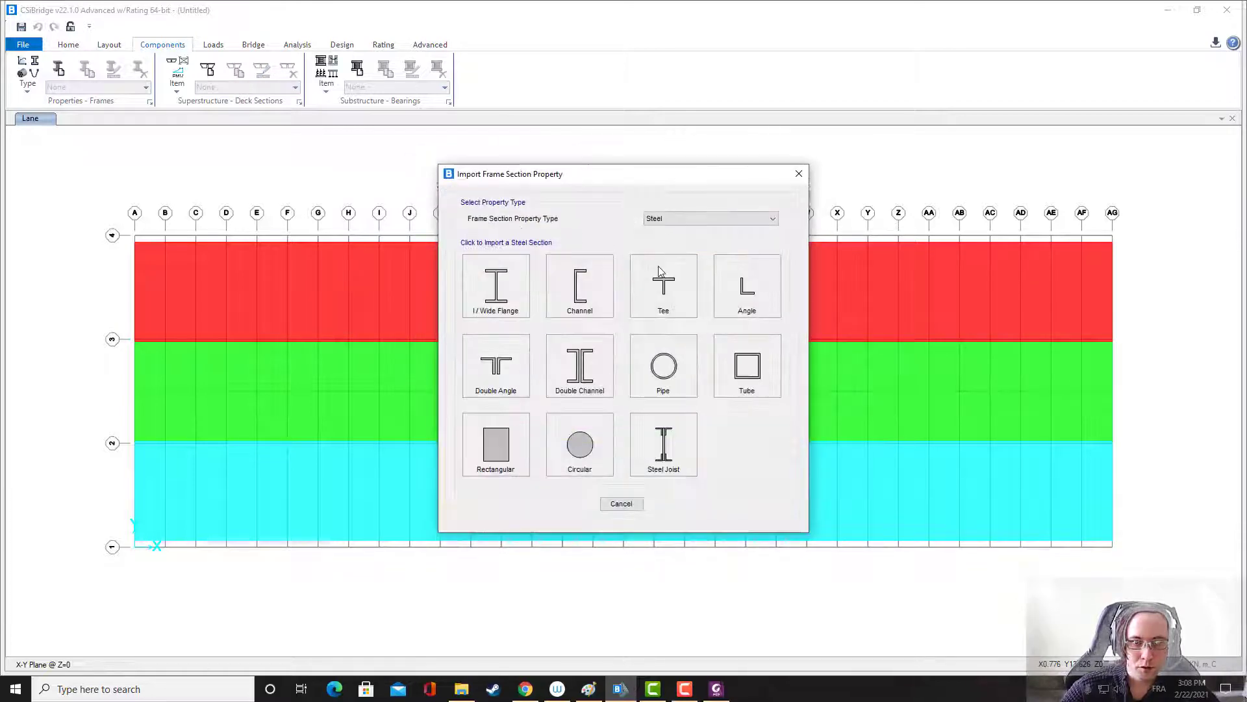
pyautogui.click(497, 286)
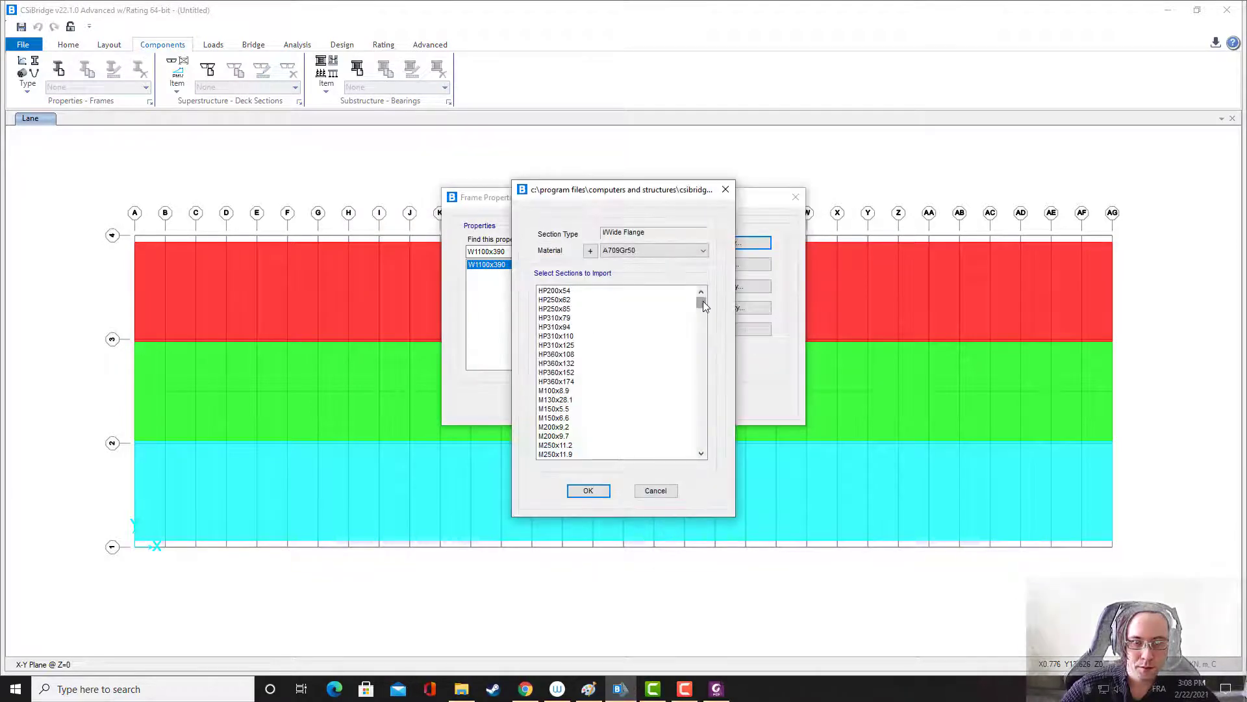
pyautogui.moveTo(702, 302); pyautogui.dragTo(702, 368)
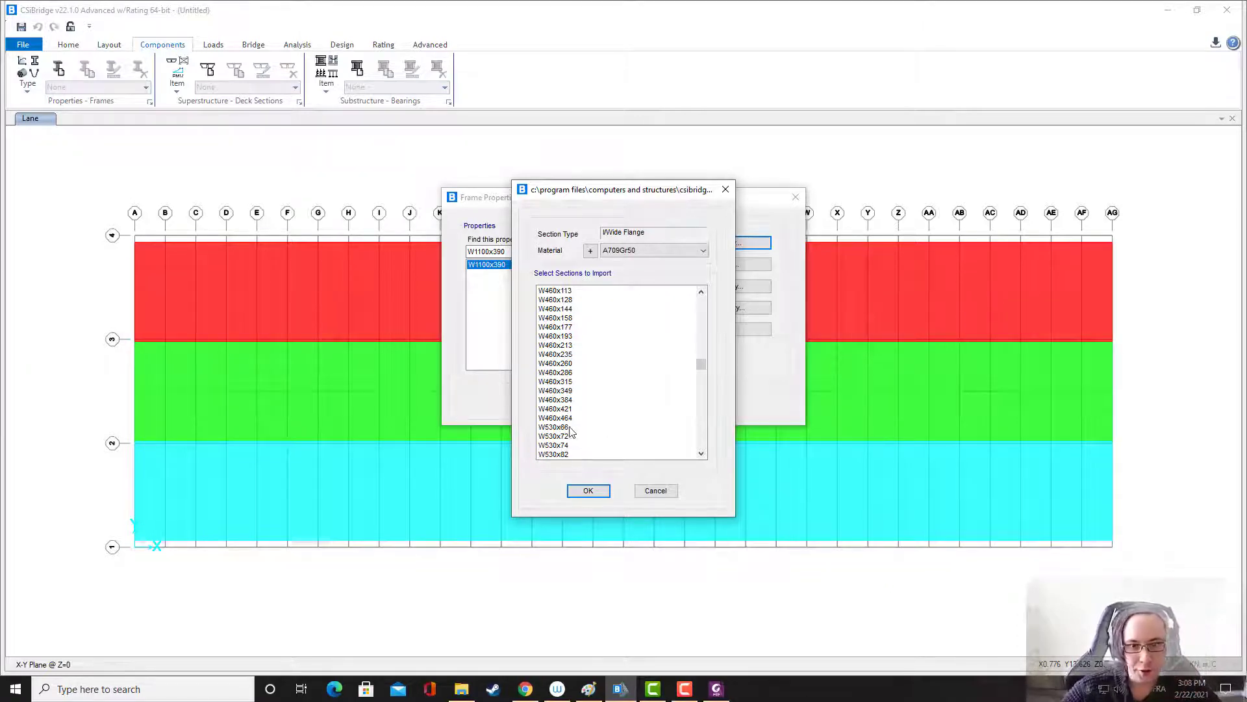
pyautogui.scroll(-2, 569, 431)
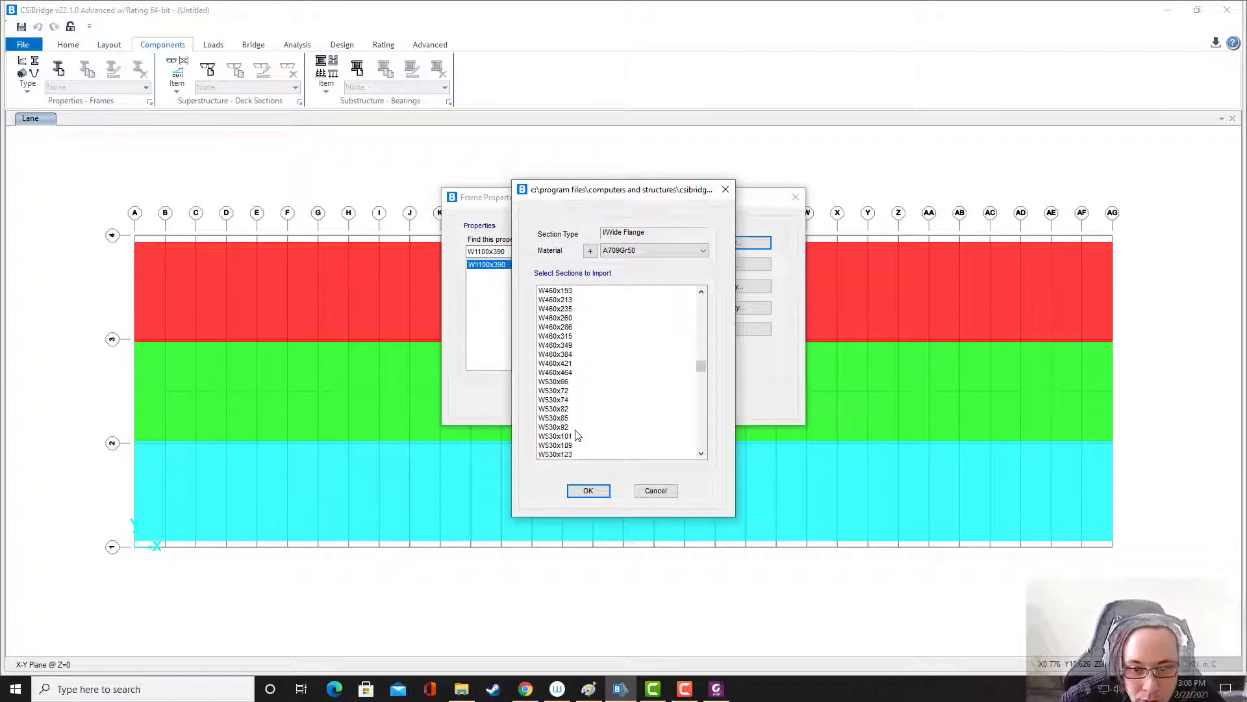
pyautogui.click(570, 436)
pyautogui.click(588, 490)
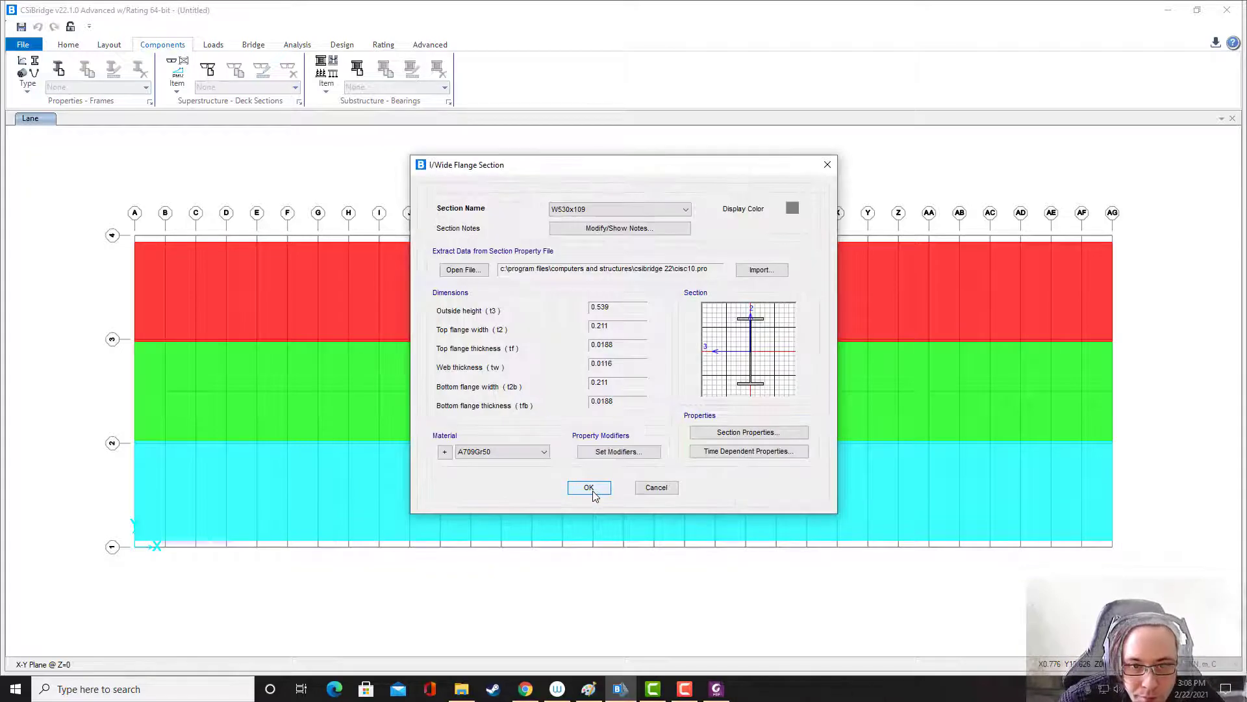
pyautogui.click(589, 488)
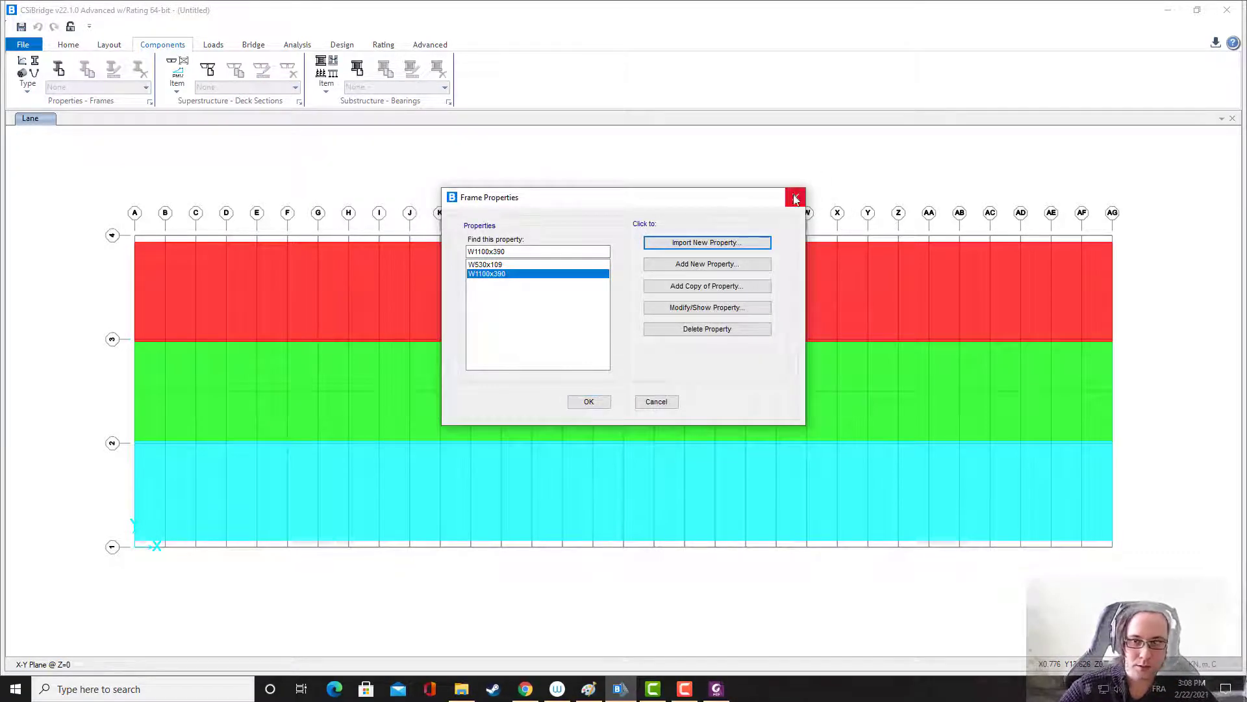
pyautogui.click(587, 402)
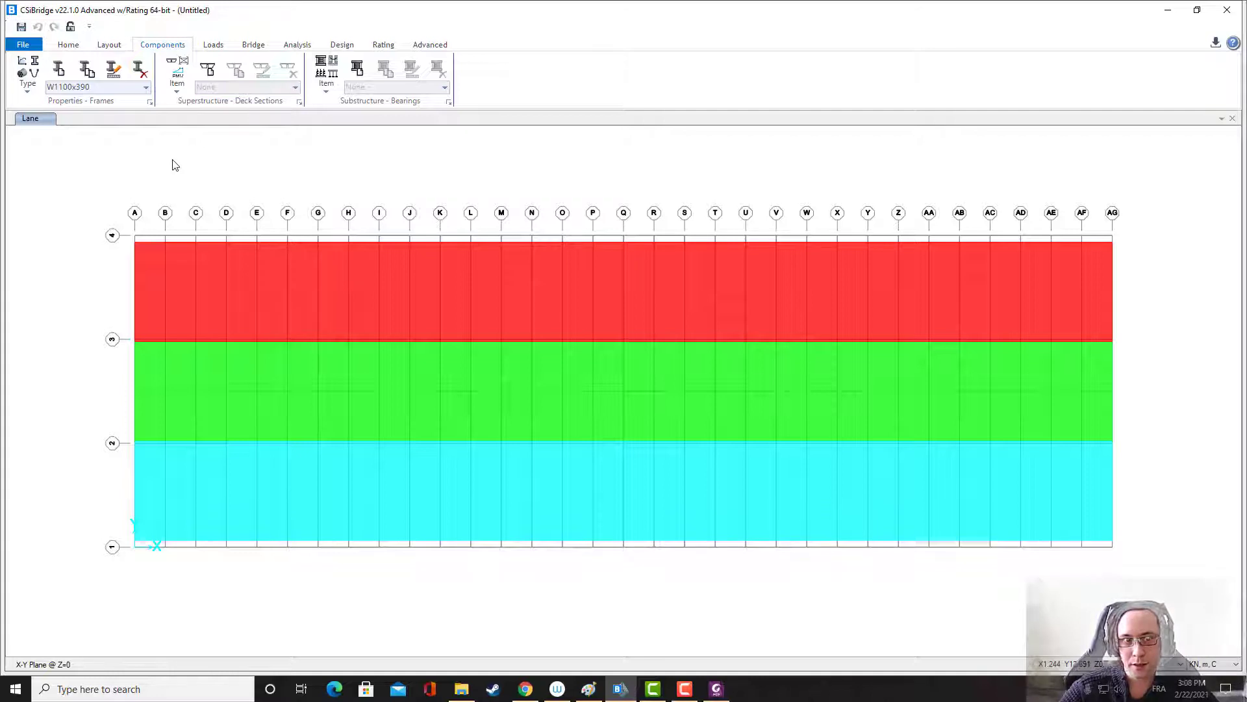
# - Add a new rectangular concrete frame section and name it Dalle
pyautogui.click(38, 83)
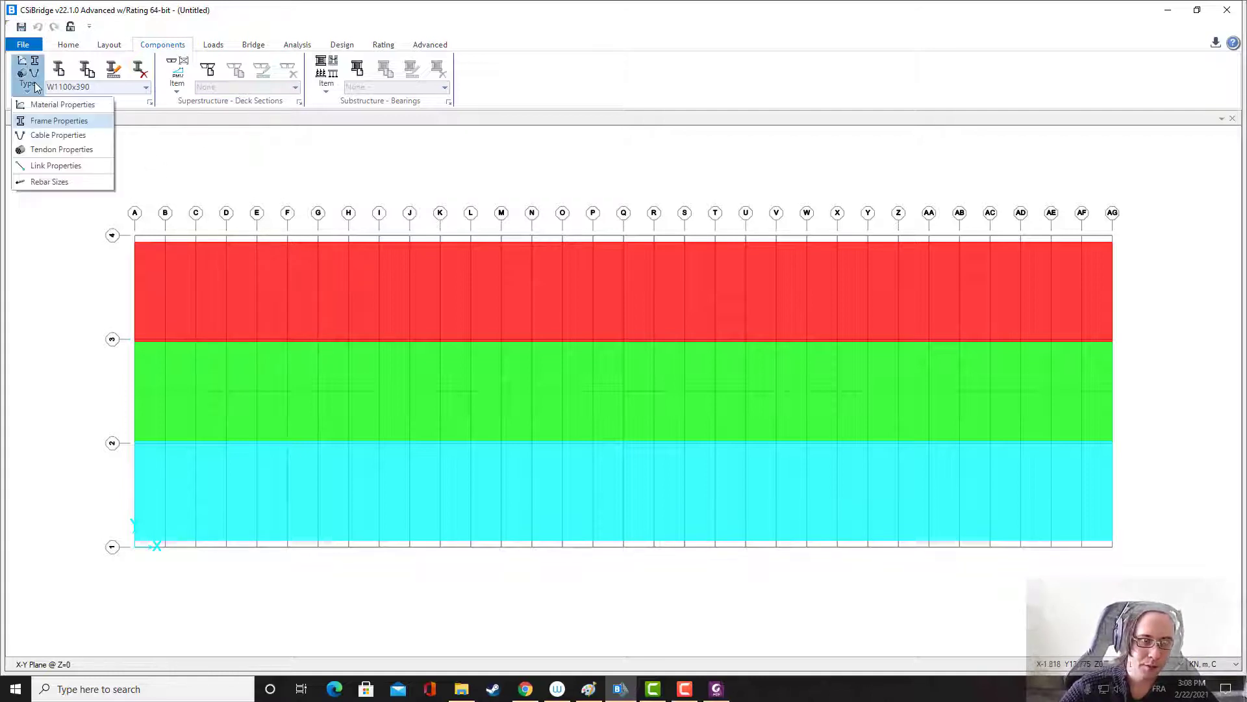
pyautogui.click(60, 137)
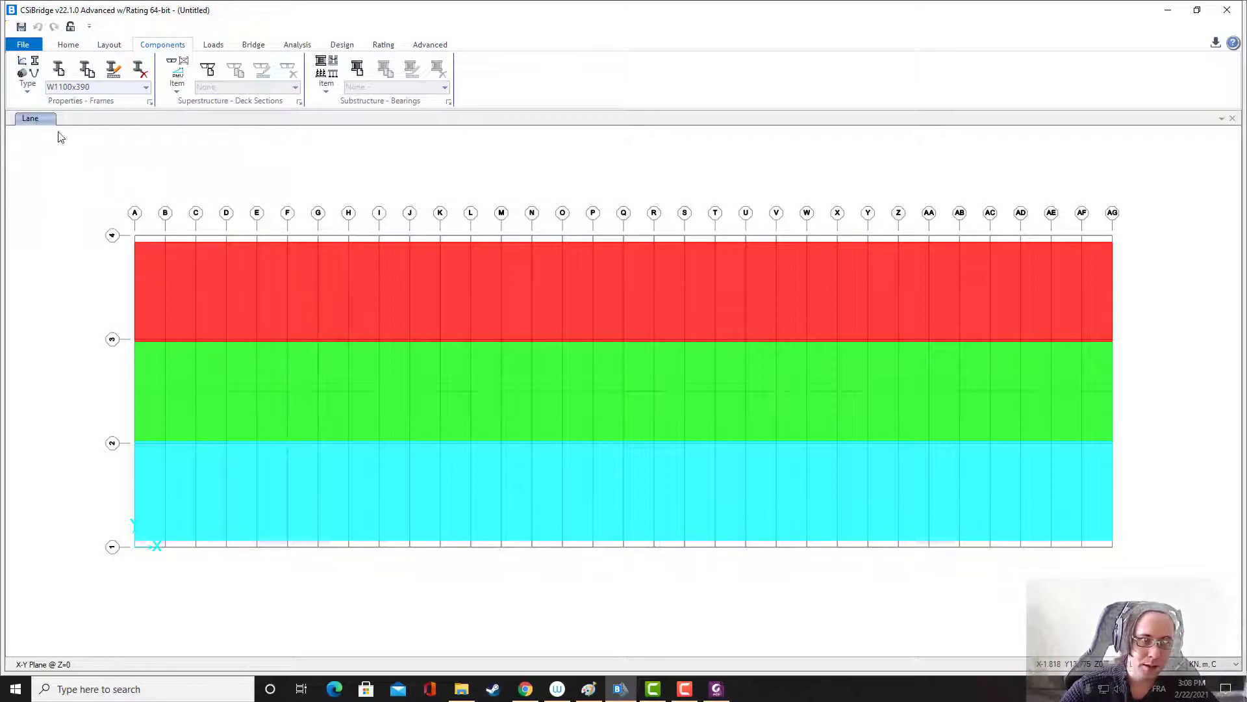
pyautogui.click(59, 68)
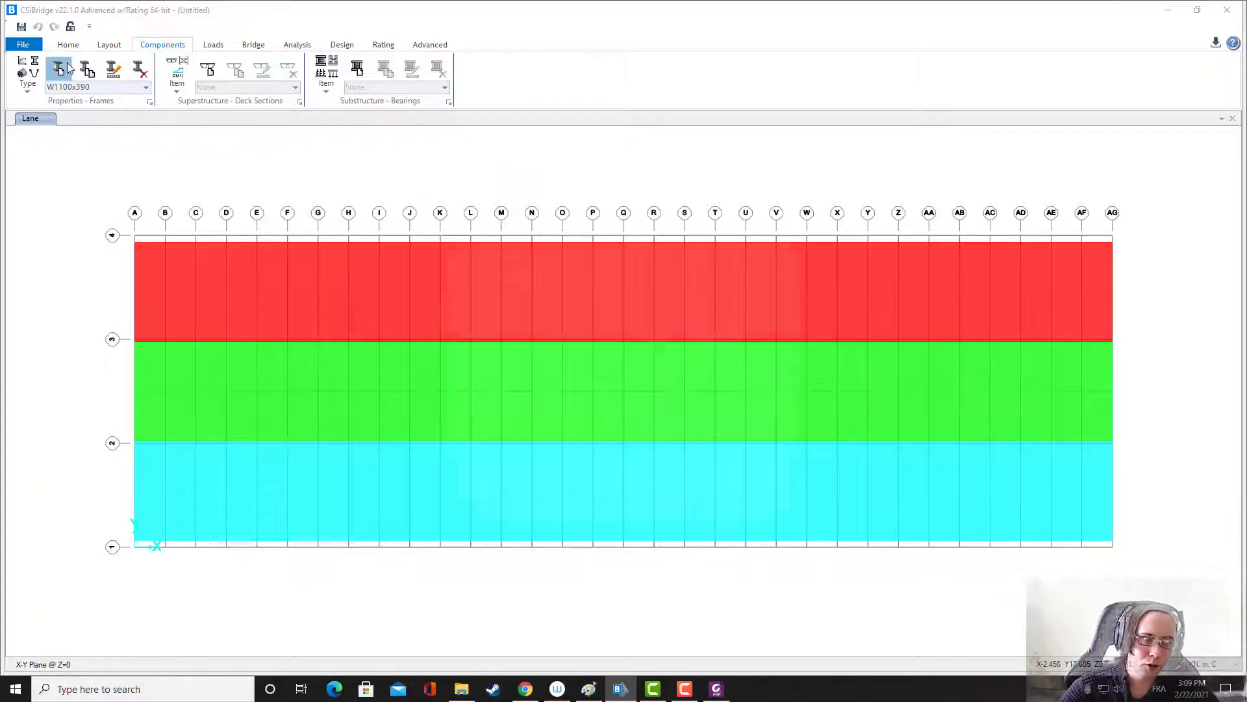
pyautogui.click(750, 222)
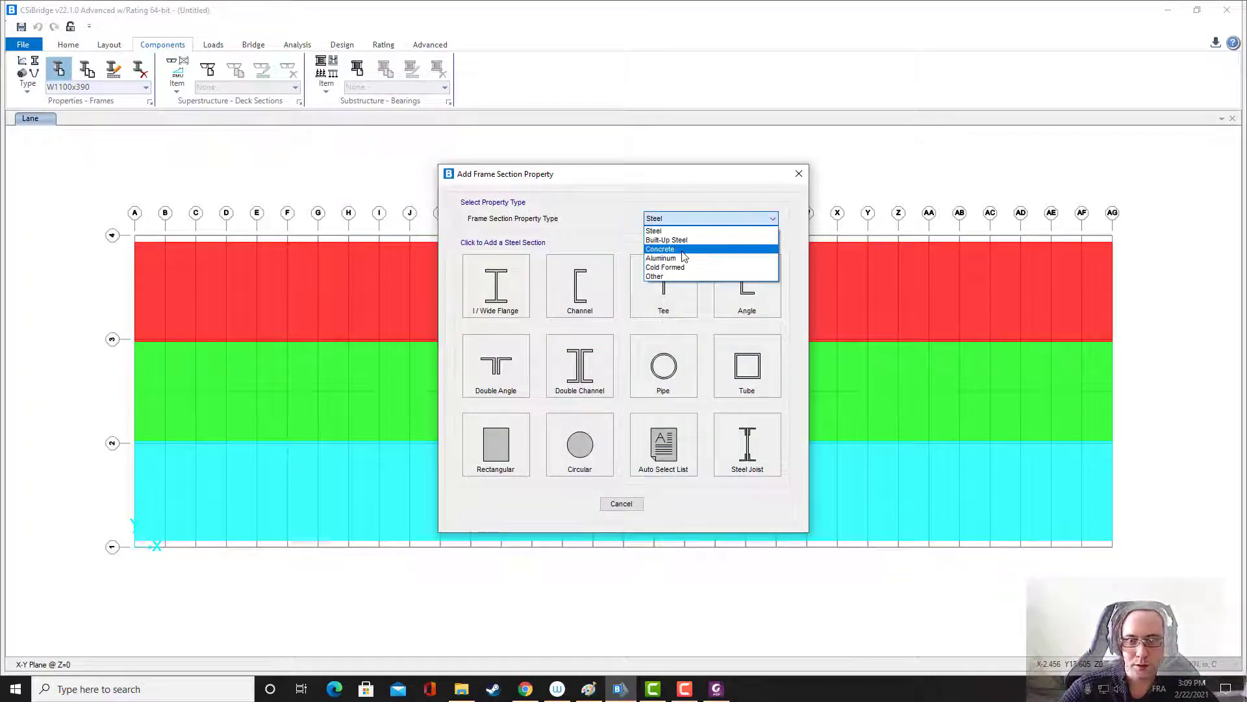
pyautogui.click(741, 241)
pyautogui.click(510, 298)
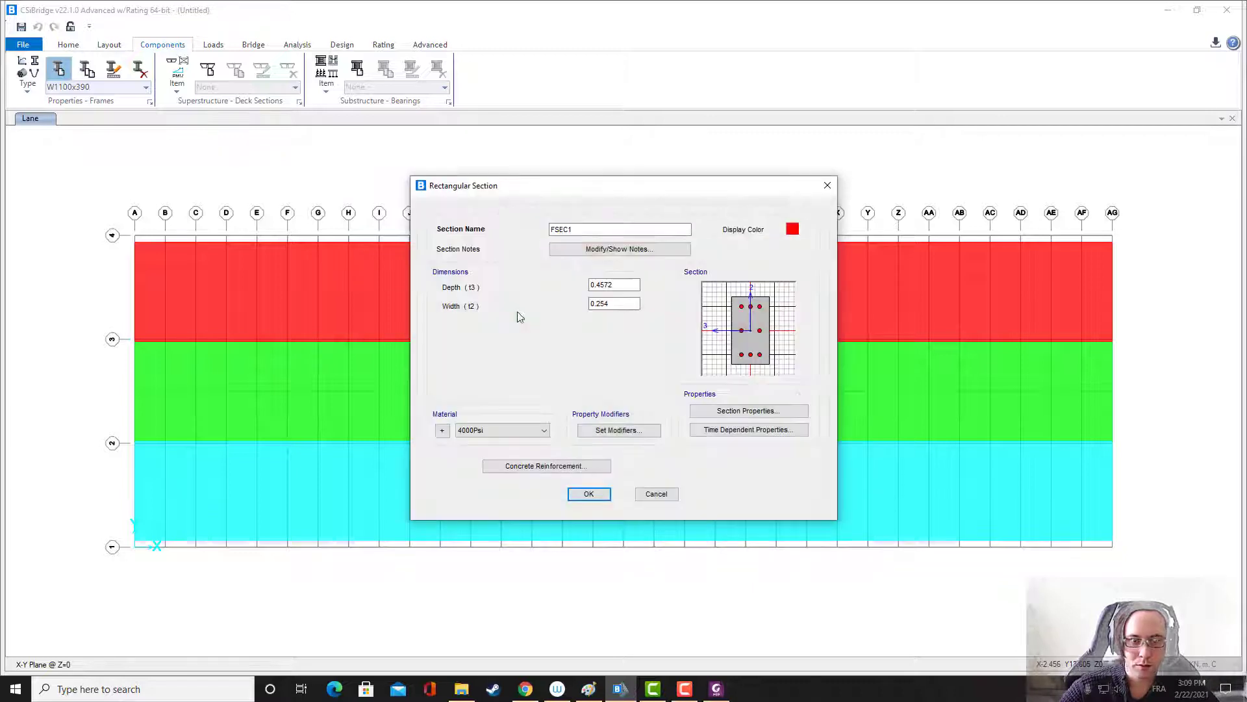
pyautogui.doubleClick(567, 224)
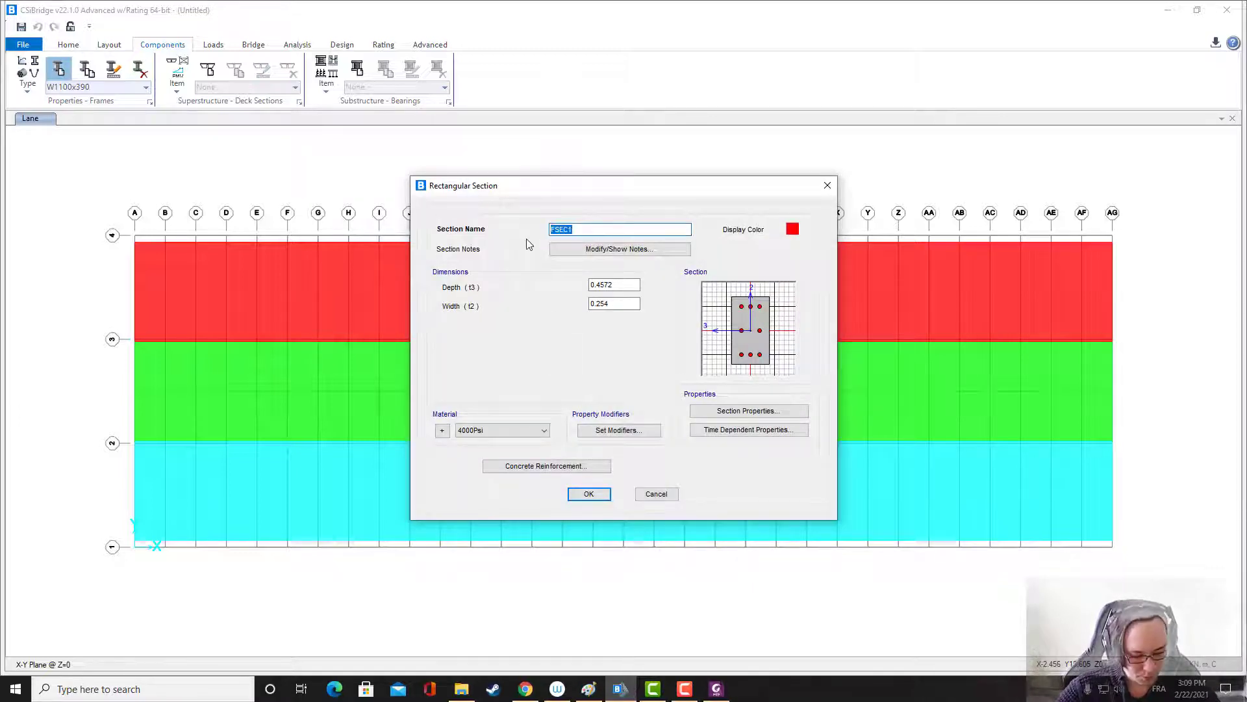
pyautogui.write('Dalle')
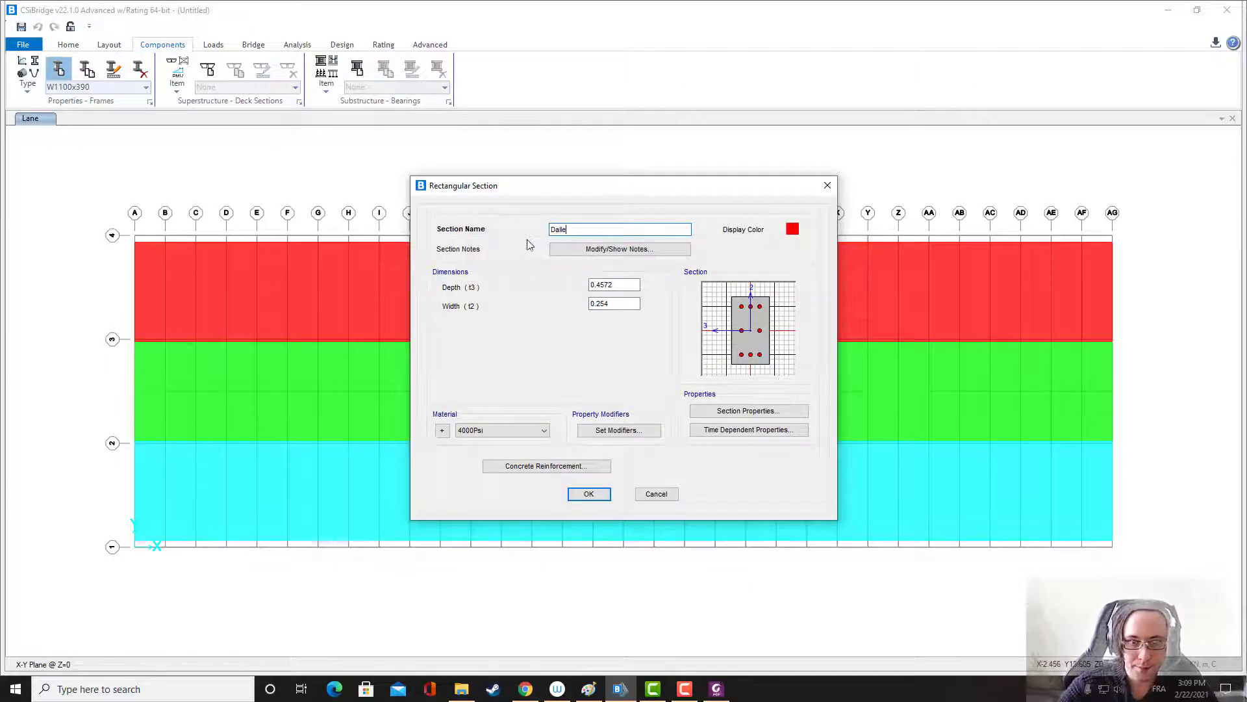
# - Set the Dalle section's depth to 0.2 m and its width to 1 m
pyautogui.doubleClick(621, 284)
pyautogui.write('0.2')
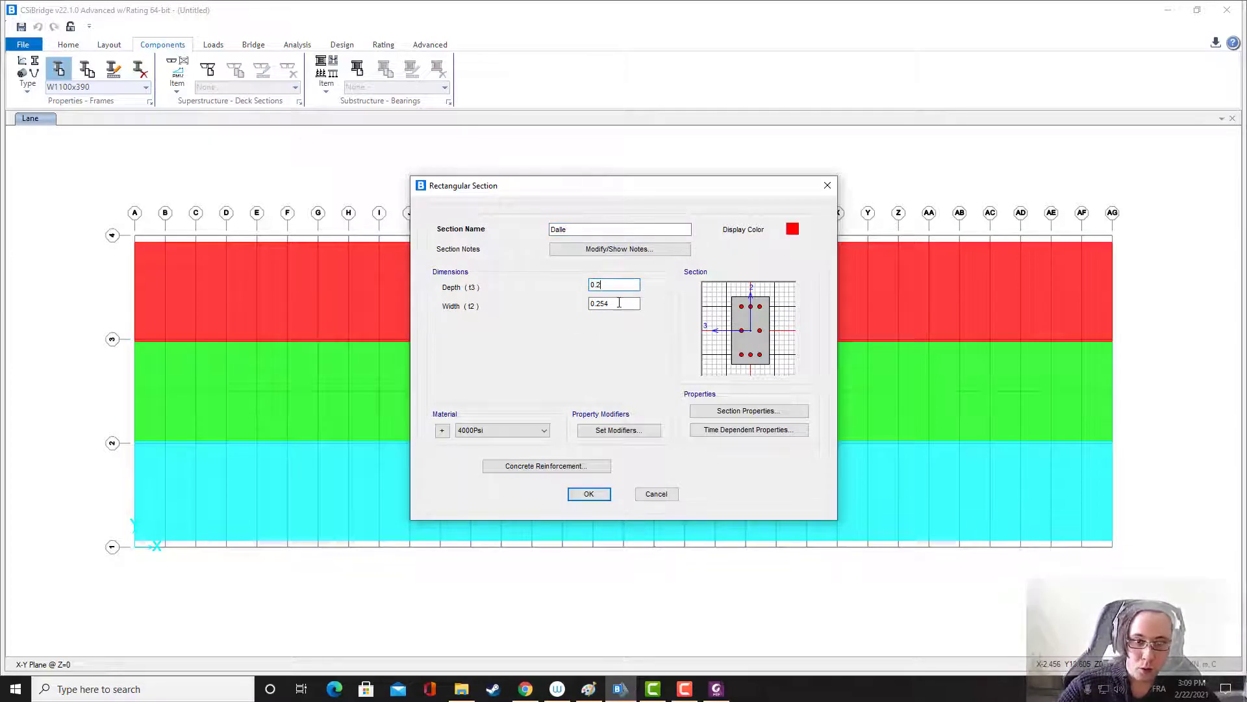
pyautogui.press('Tab')
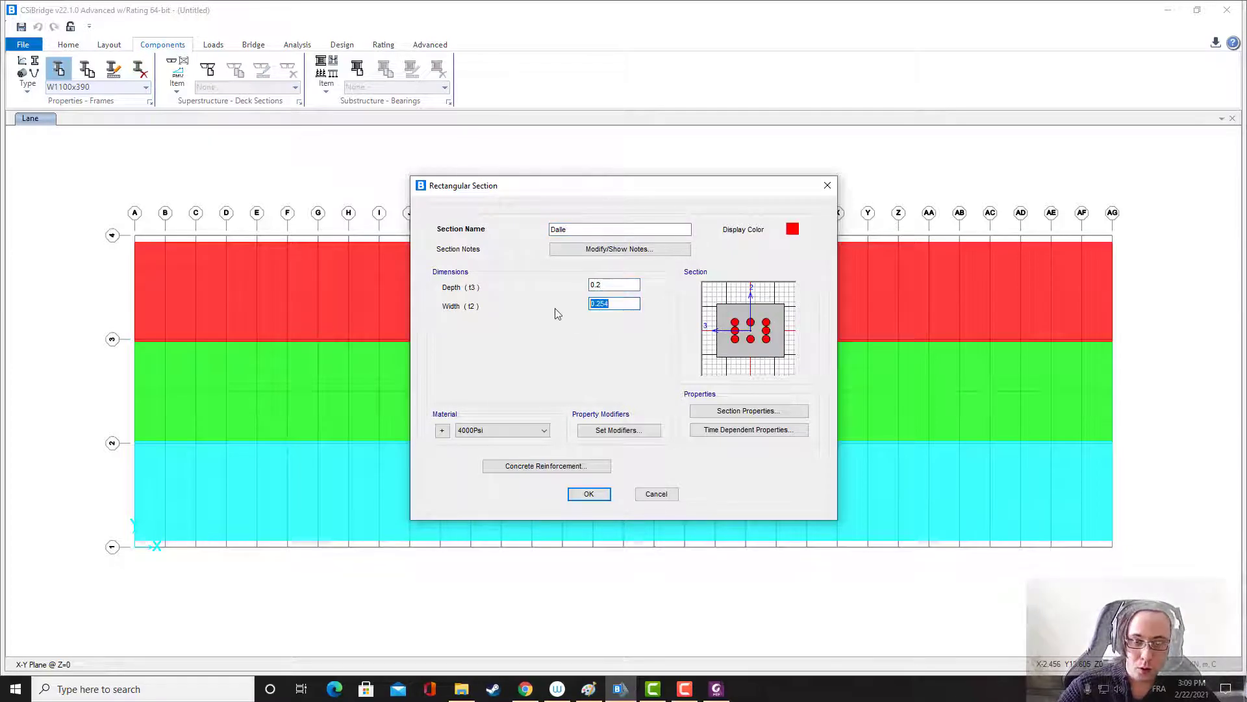
pyautogui.write('1')
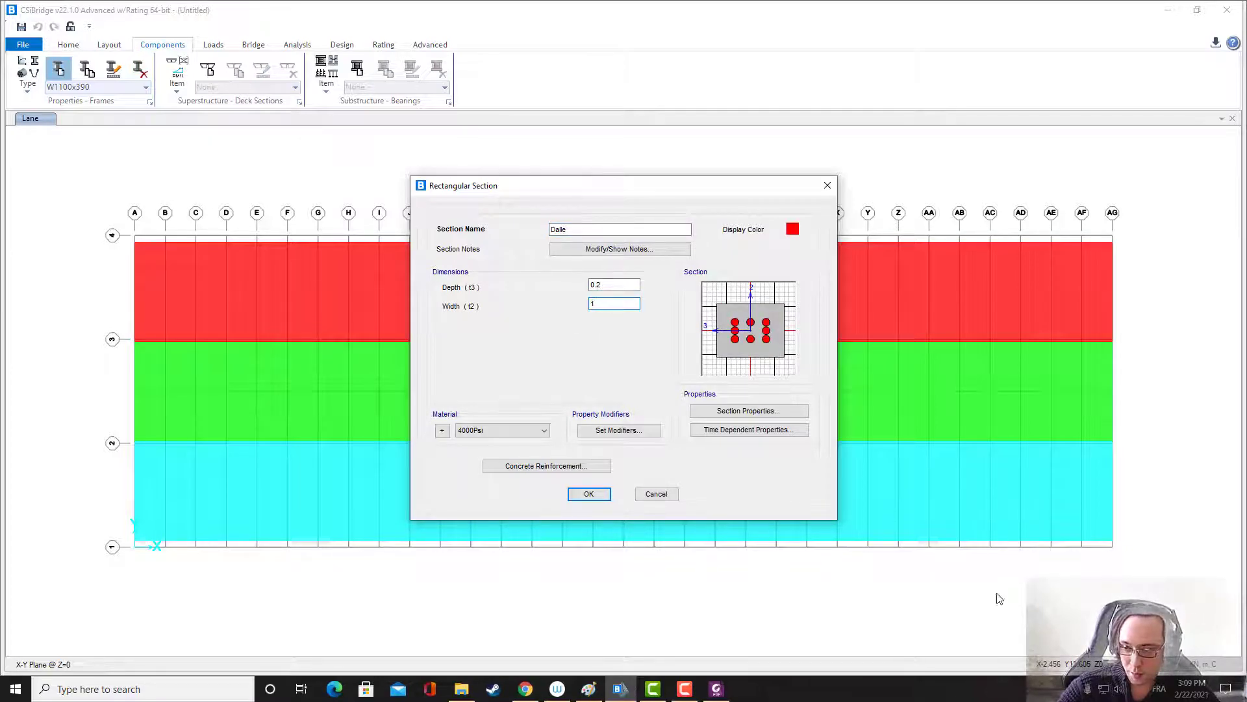
pyautogui.click(612, 287)
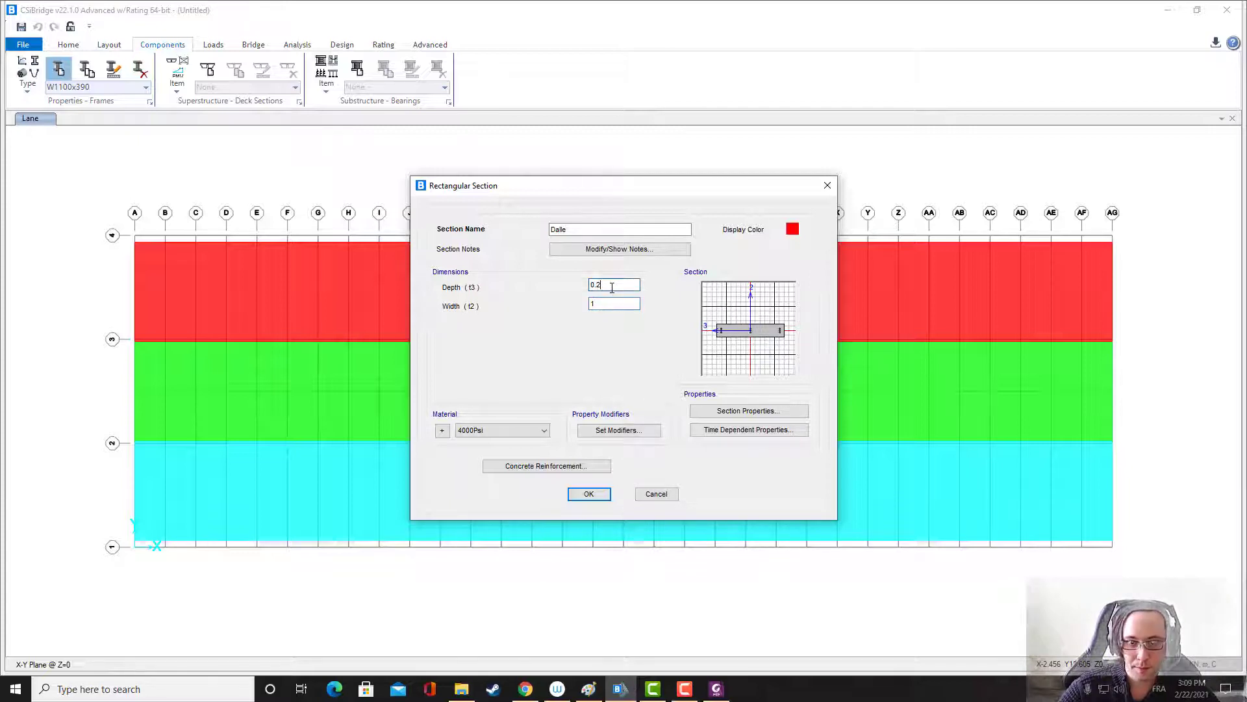
# - Set the Dalle section's concrete reinforcement design type to Beam (M3 Design Only) and accept the section
pyautogui.click(529, 466)
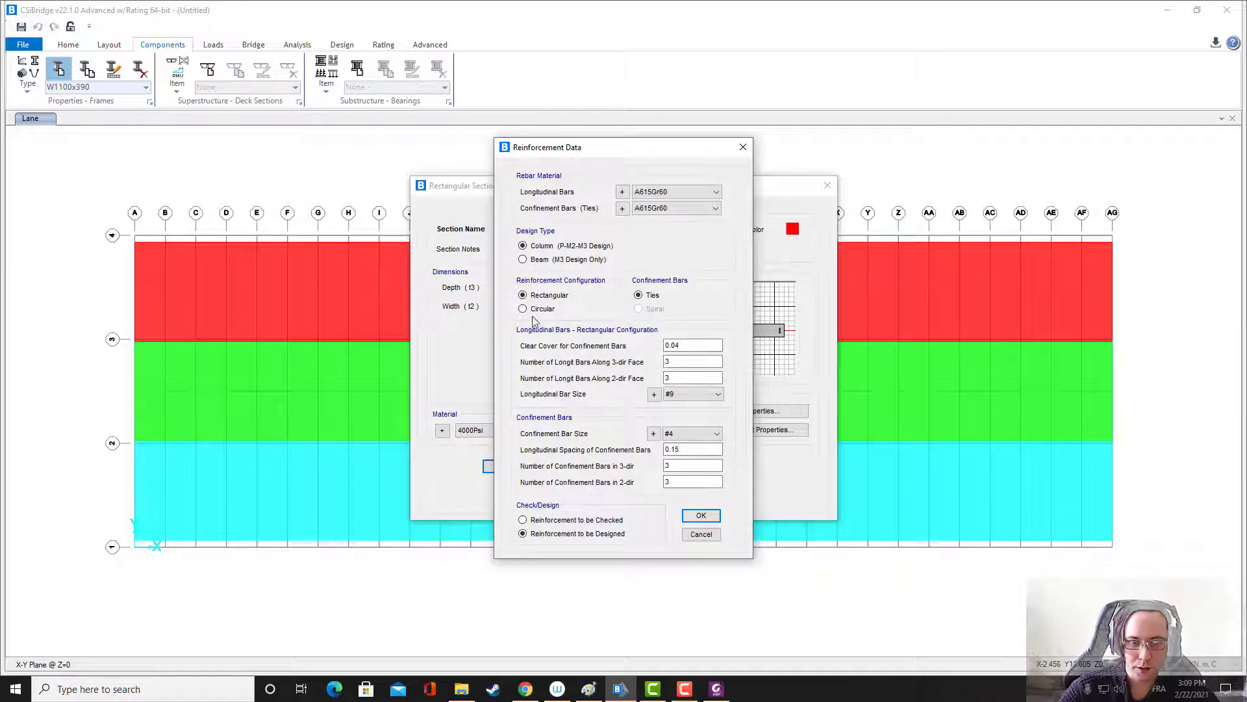
pyautogui.click(524, 259)
pyautogui.click(601, 415)
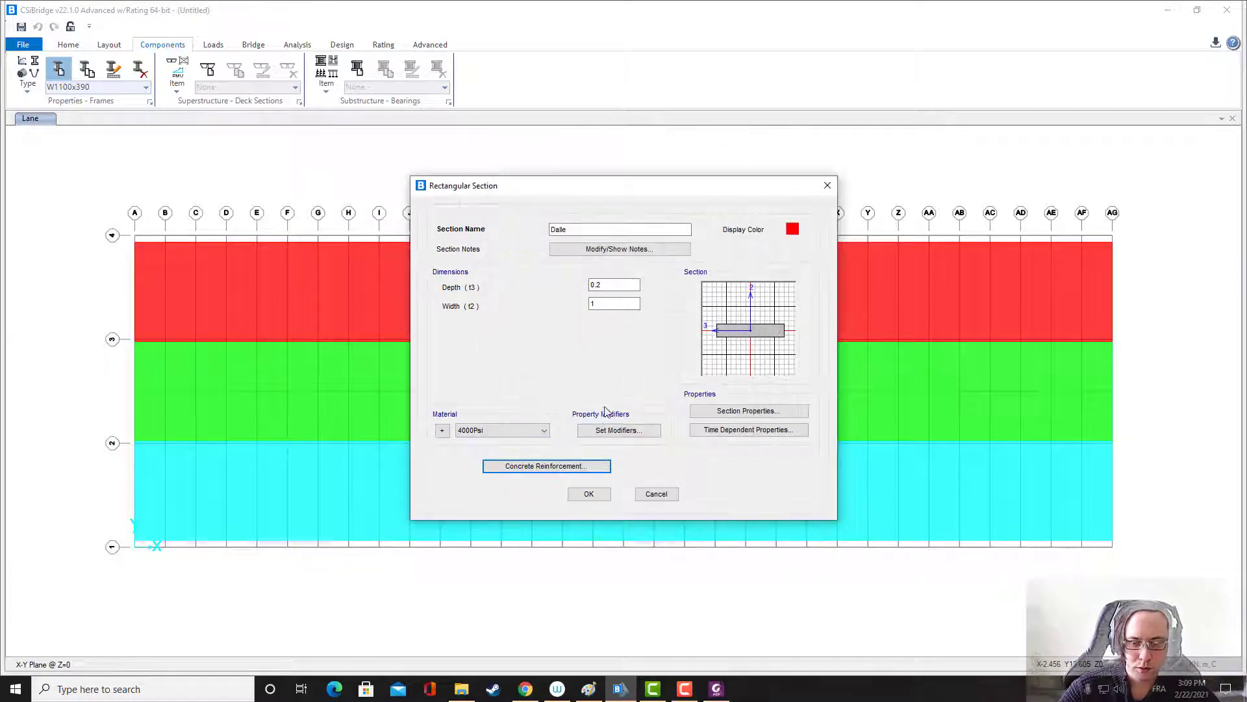
pyautogui.click(589, 494)
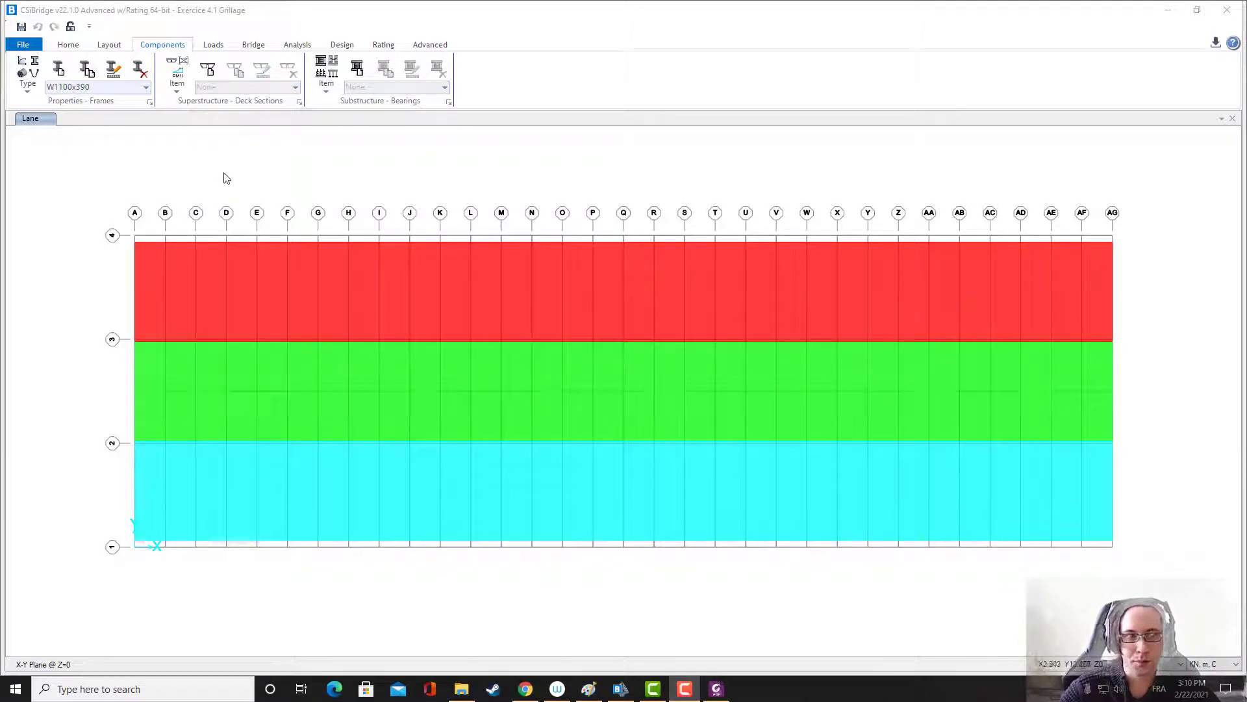
pyautogui.click(217, 46)
pyautogui.click(248, 47)
pyautogui.click(295, 47)
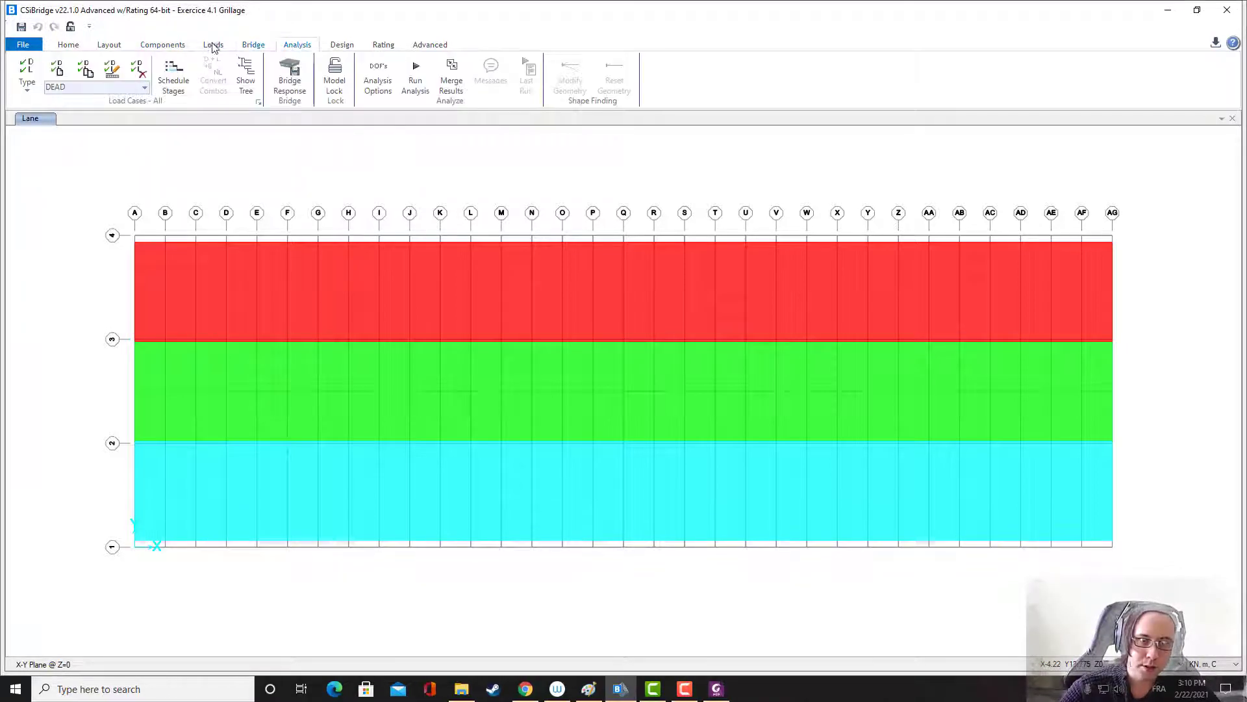
pyautogui.click(211, 46)
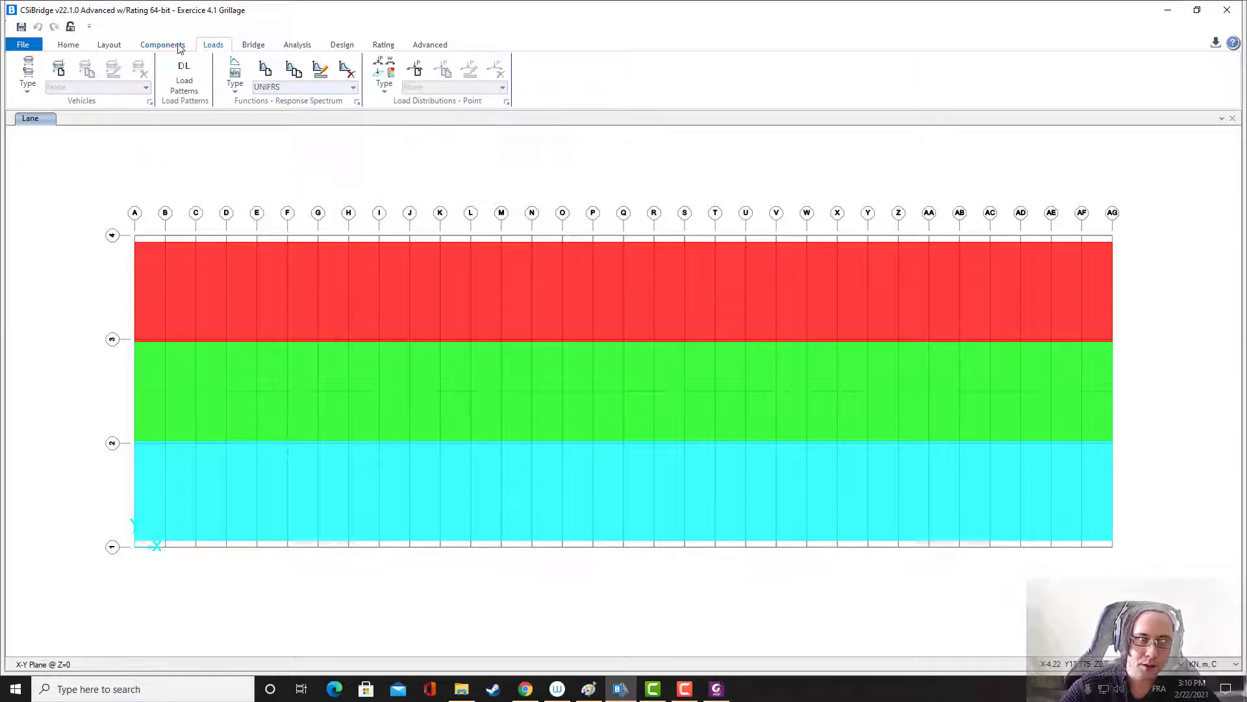
pyautogui.click(430, 47)
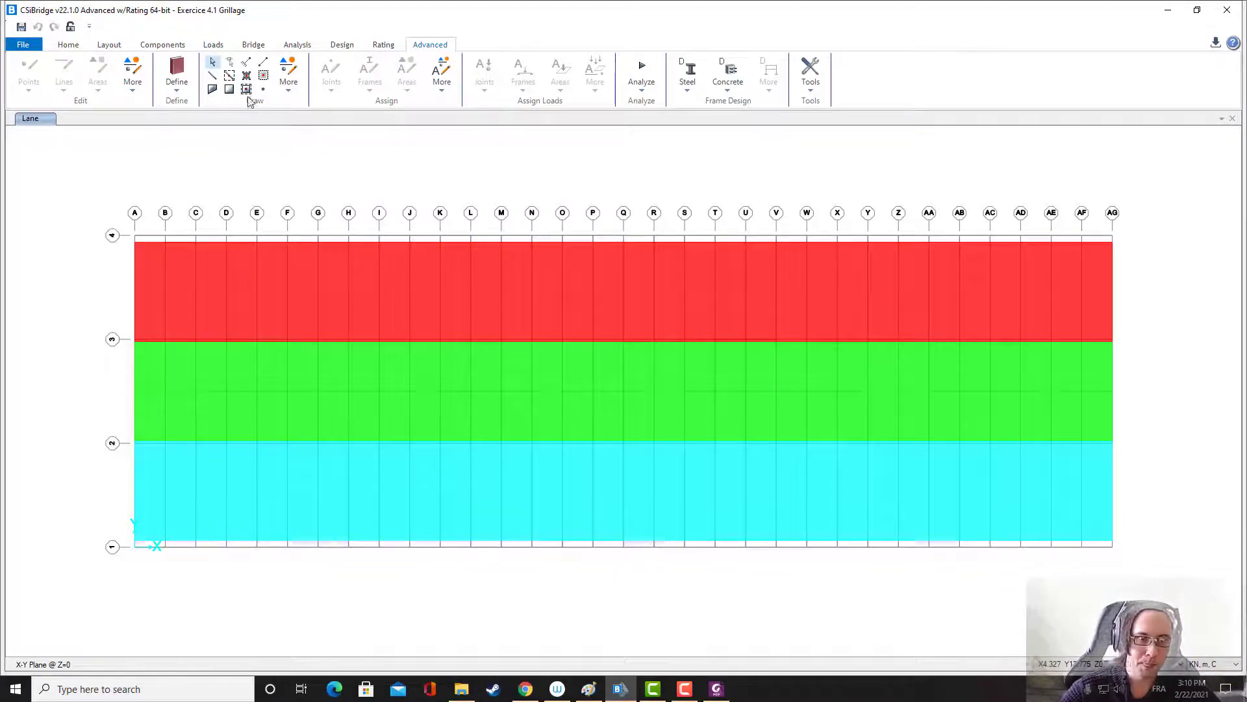
pyautogui.click(212, 76)
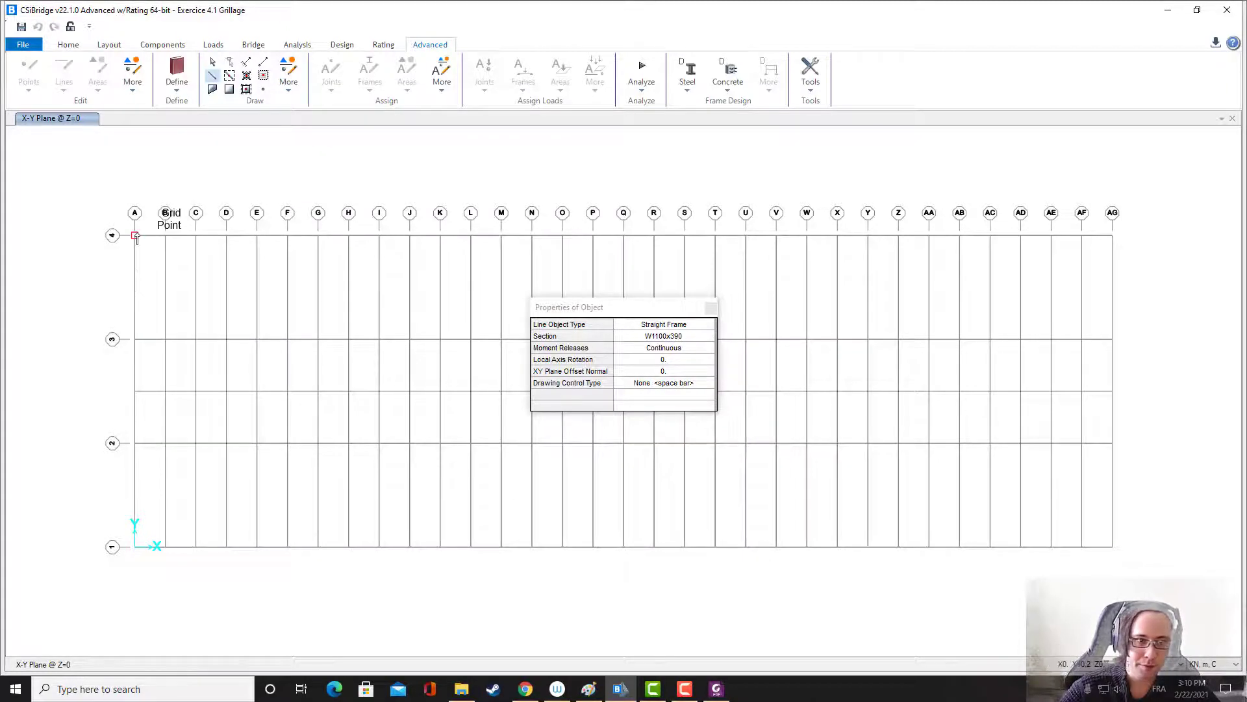
pyautogui.click(711, 308)
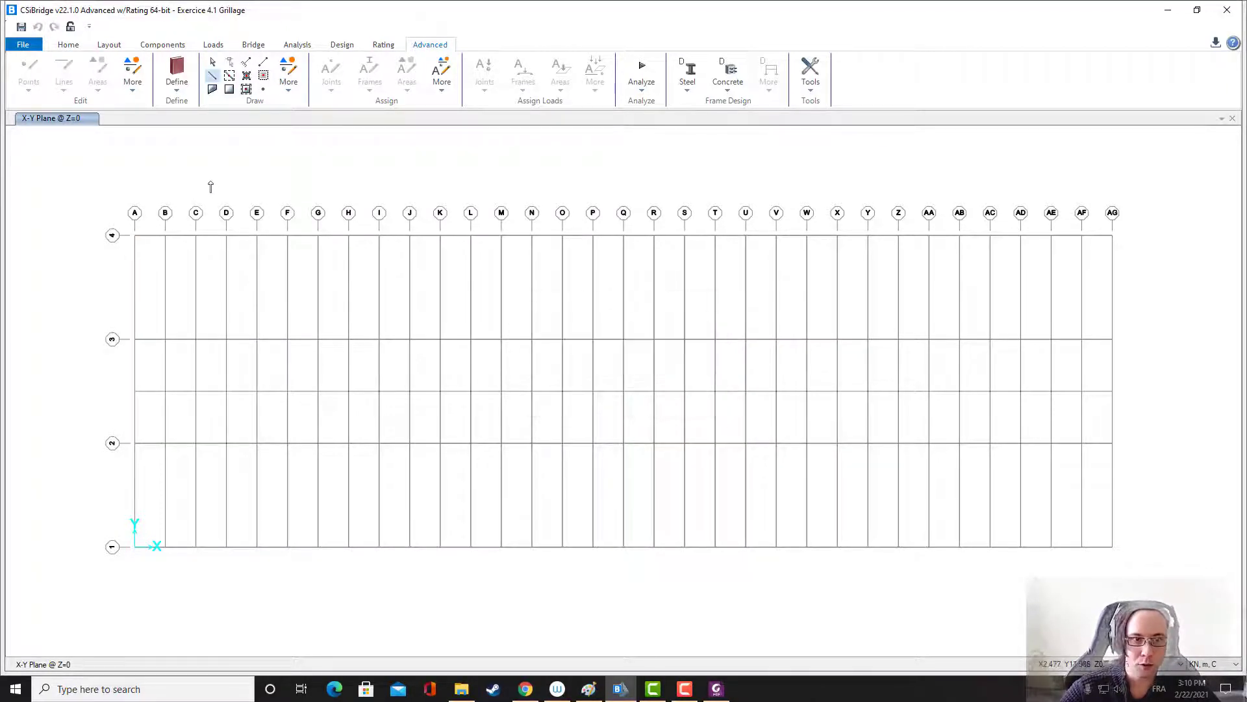
pyautogui.press('Escape')
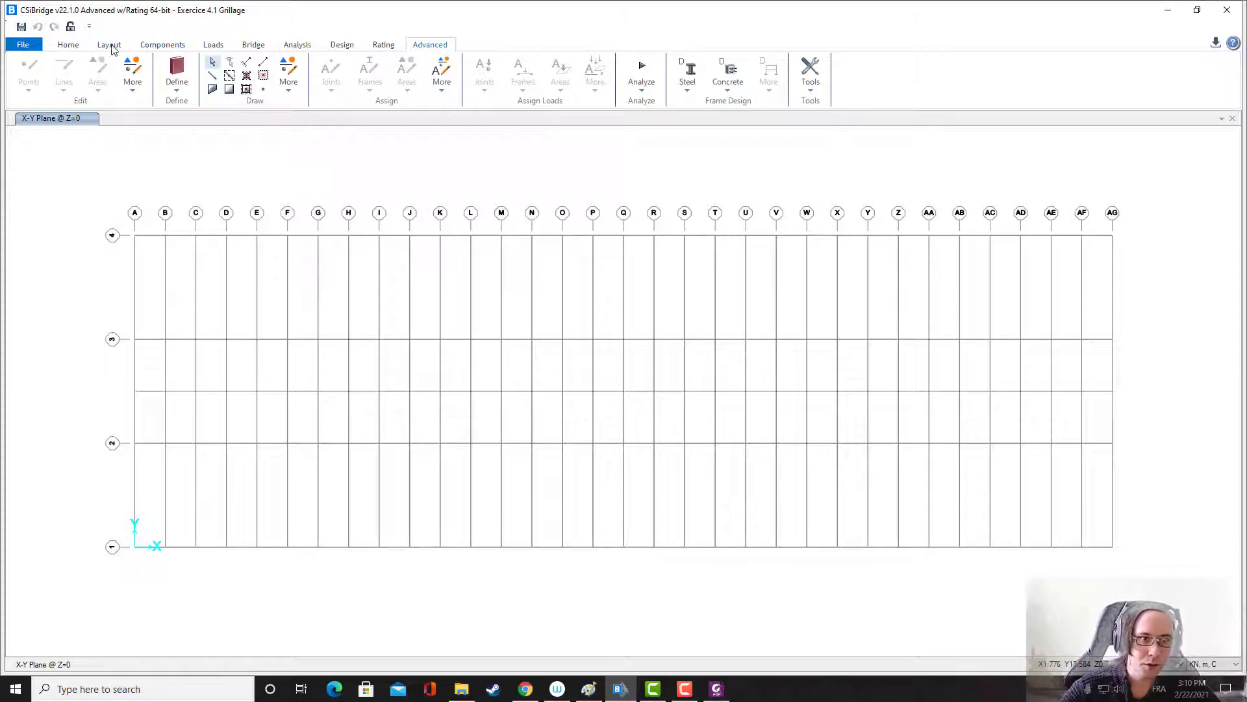
# - Edit the W1100x390 frame section's property modifiers and set the torsional constant factor to 36
pyautogui.click(177, 44)
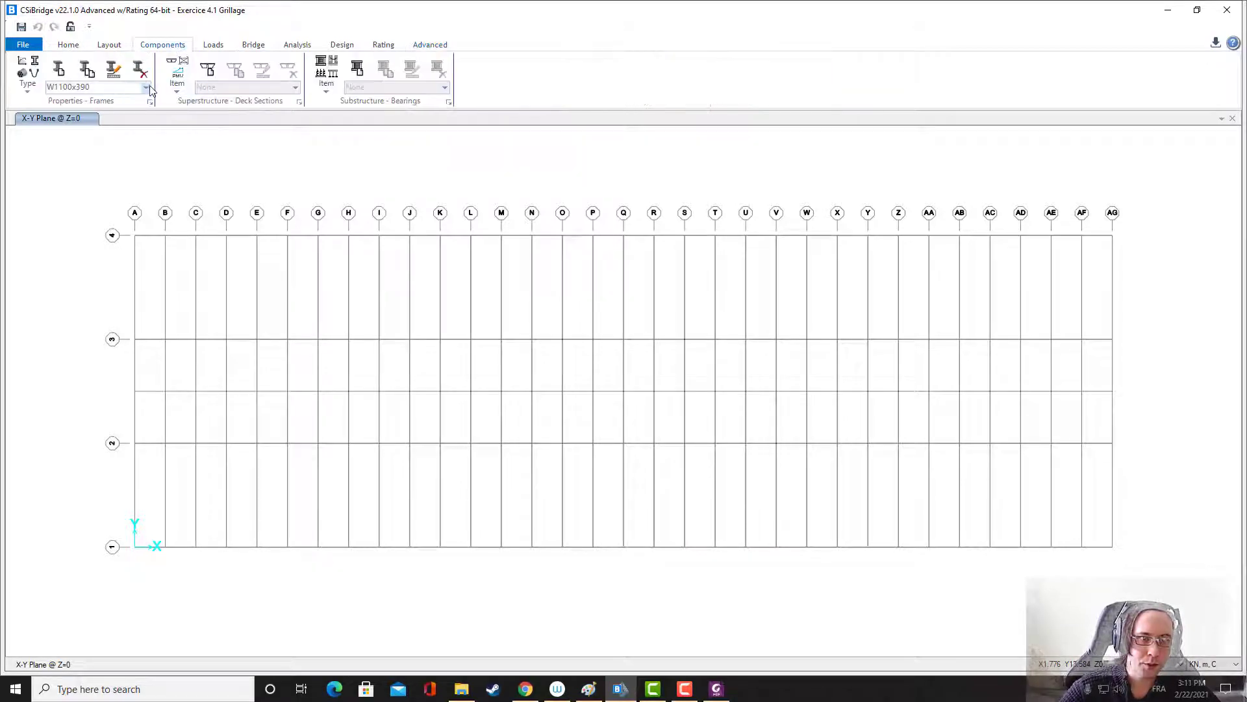
pyautogui.click(146, 89)
pyautogui.click(142, 103)
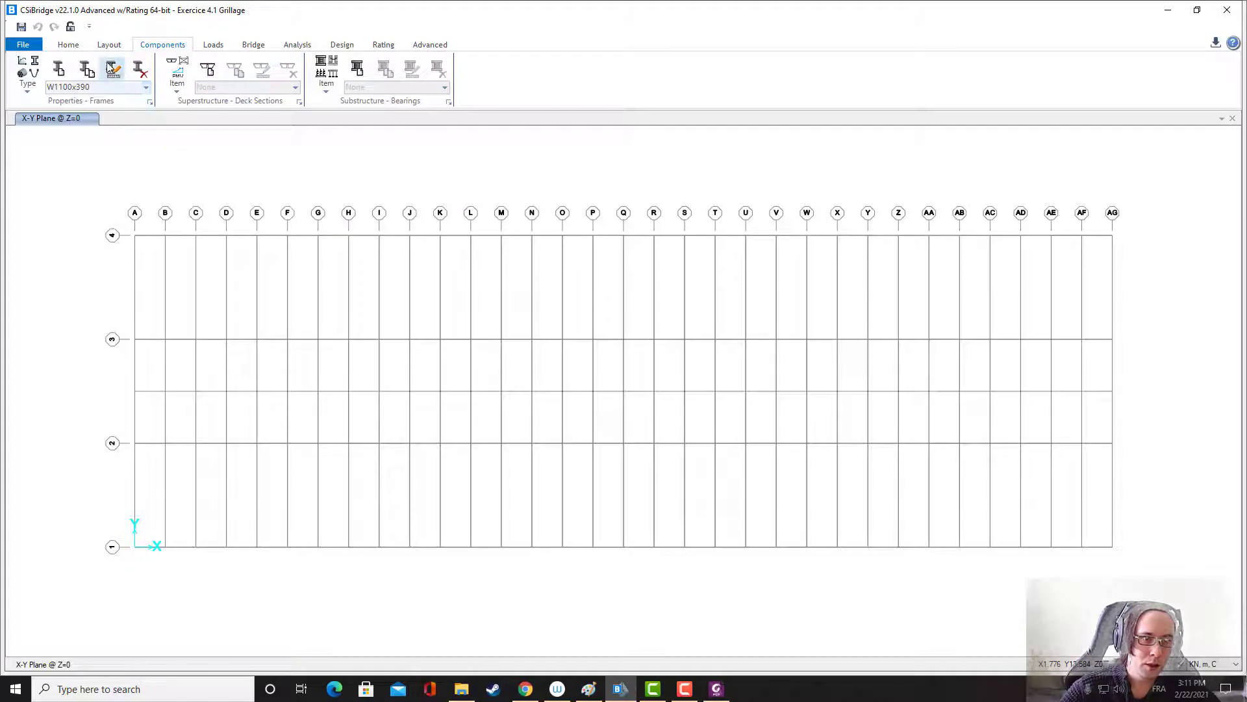
pyautogui.click(114, 69)
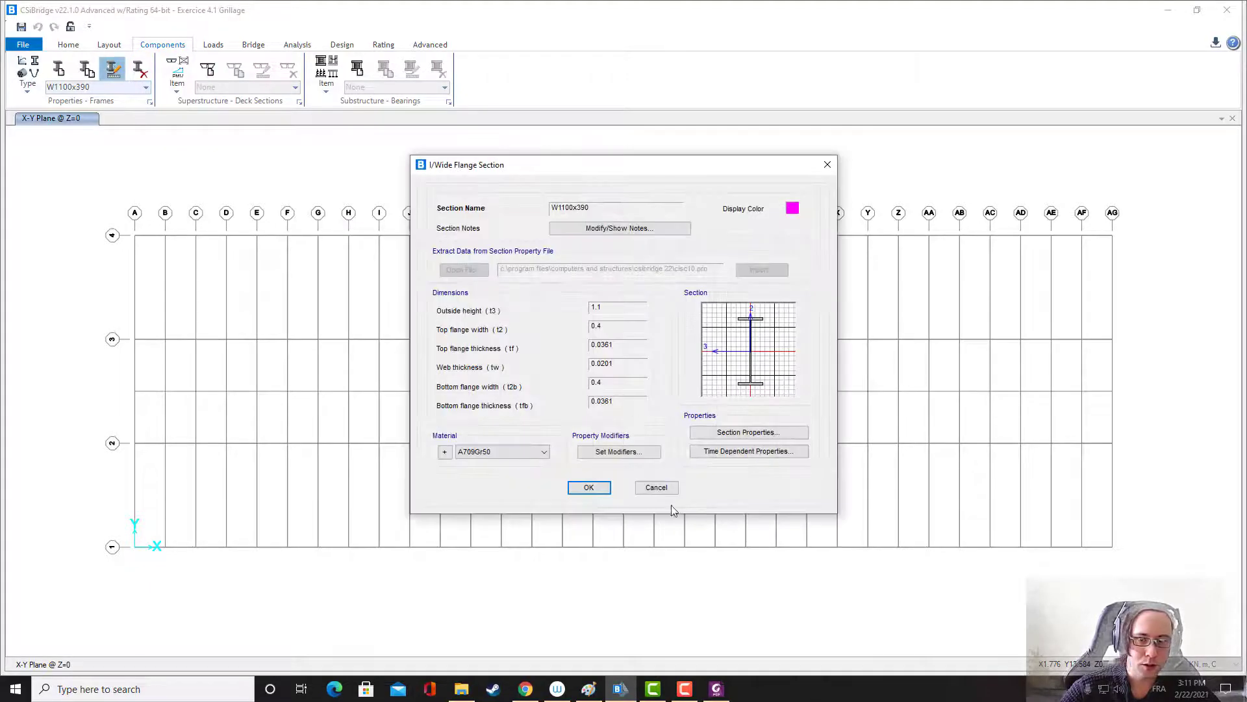
pyautogui.click(607, 453)
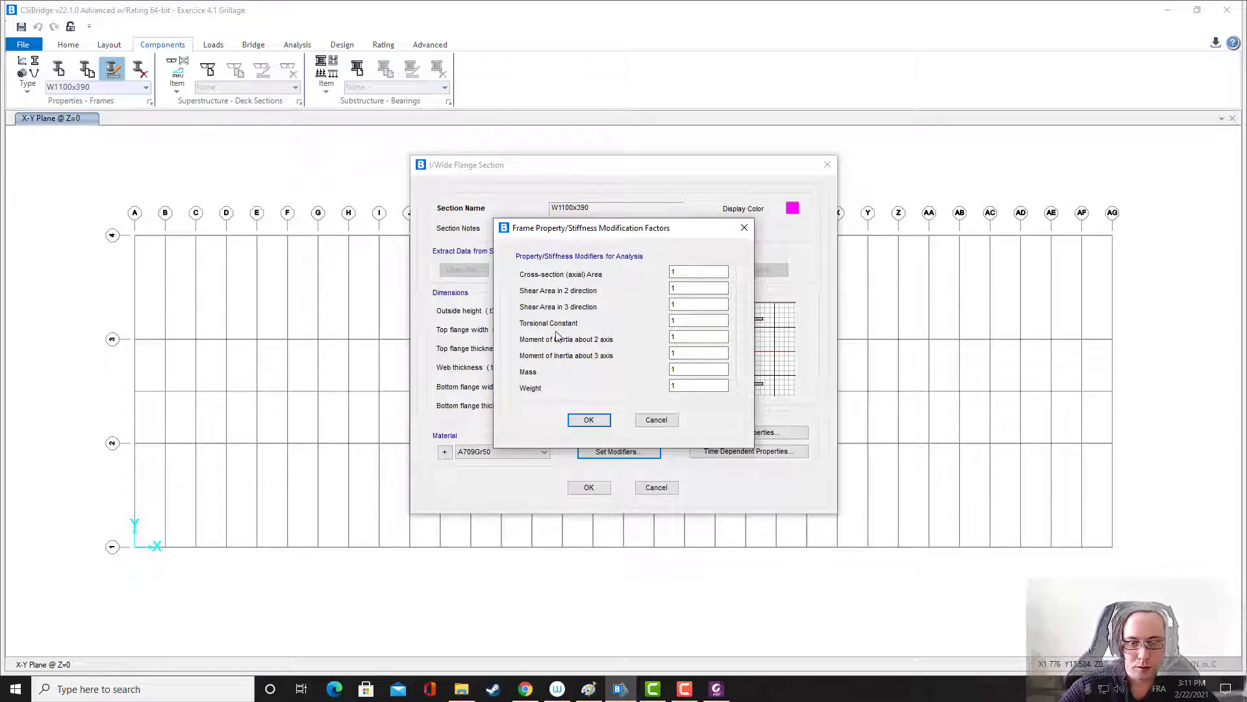
pyautogui.doubleClick(683, 321)
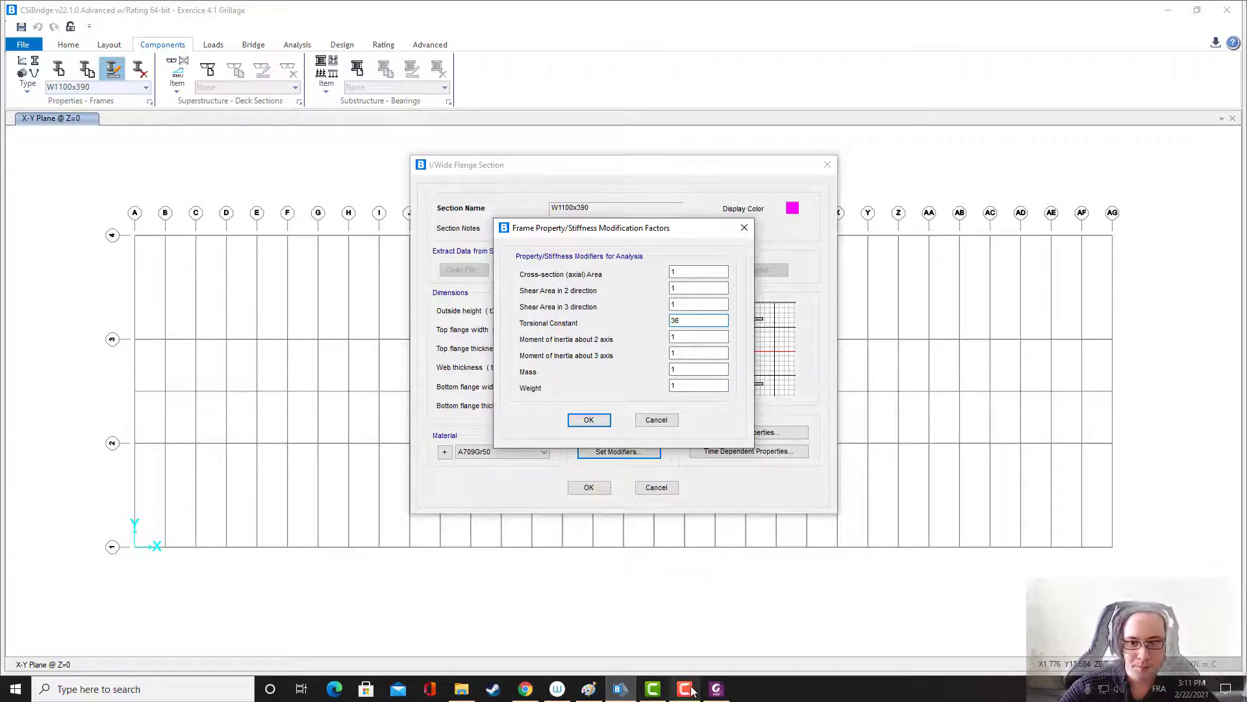
# - Consult the exercise PDF in Foxit, set the W1100x390 modifier for moment of inertia about 3 axis to 2.38, and accept the section
pyautogui.click(711, 692)
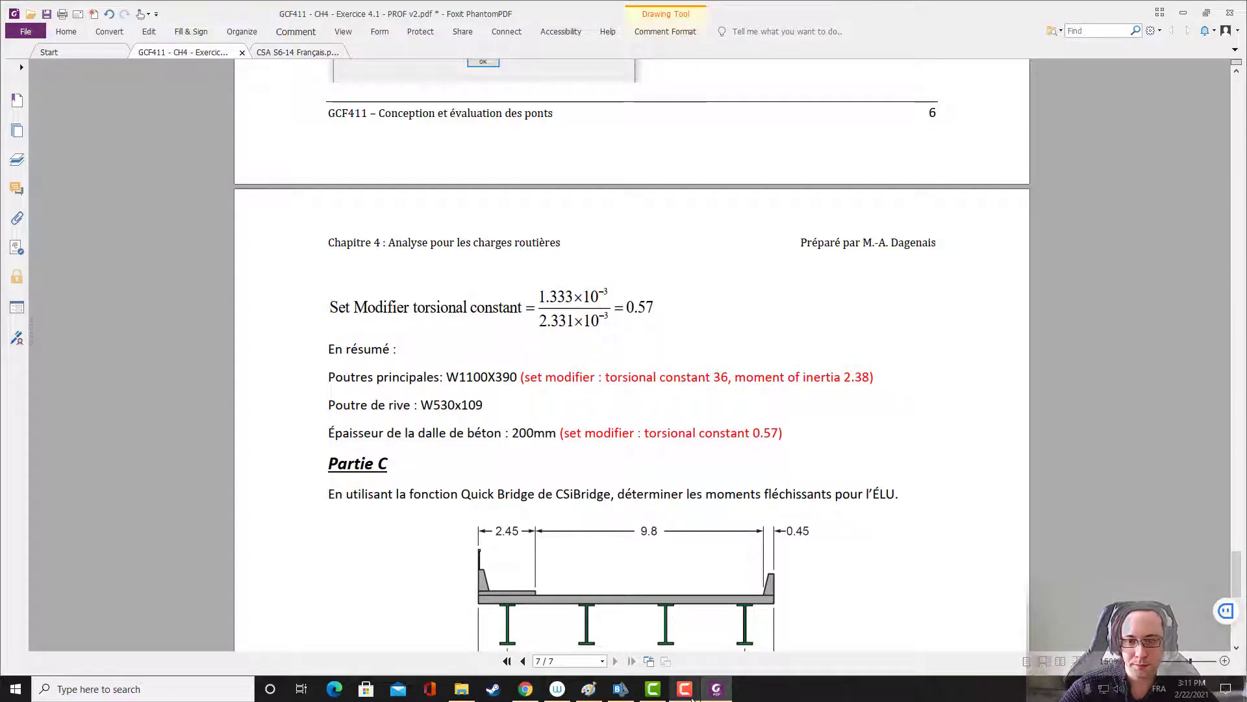
pyautogui.click(621, 689)
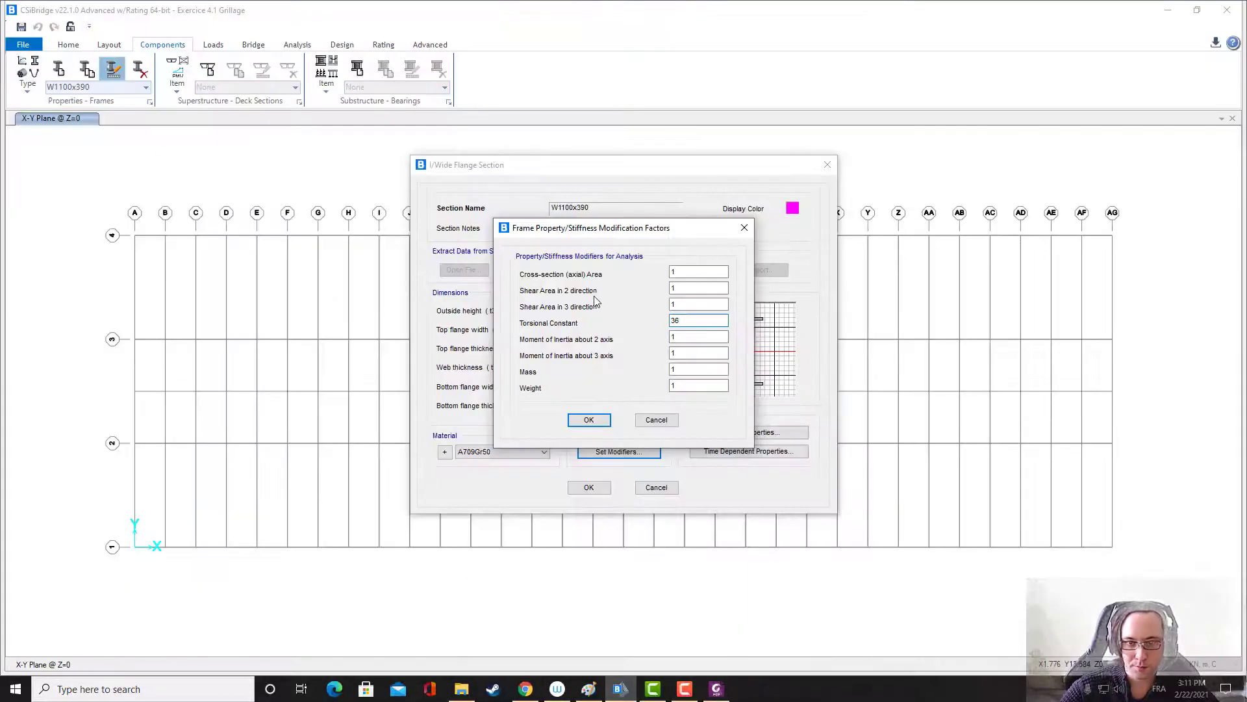
pyautogui.doubleClick(675, 304)
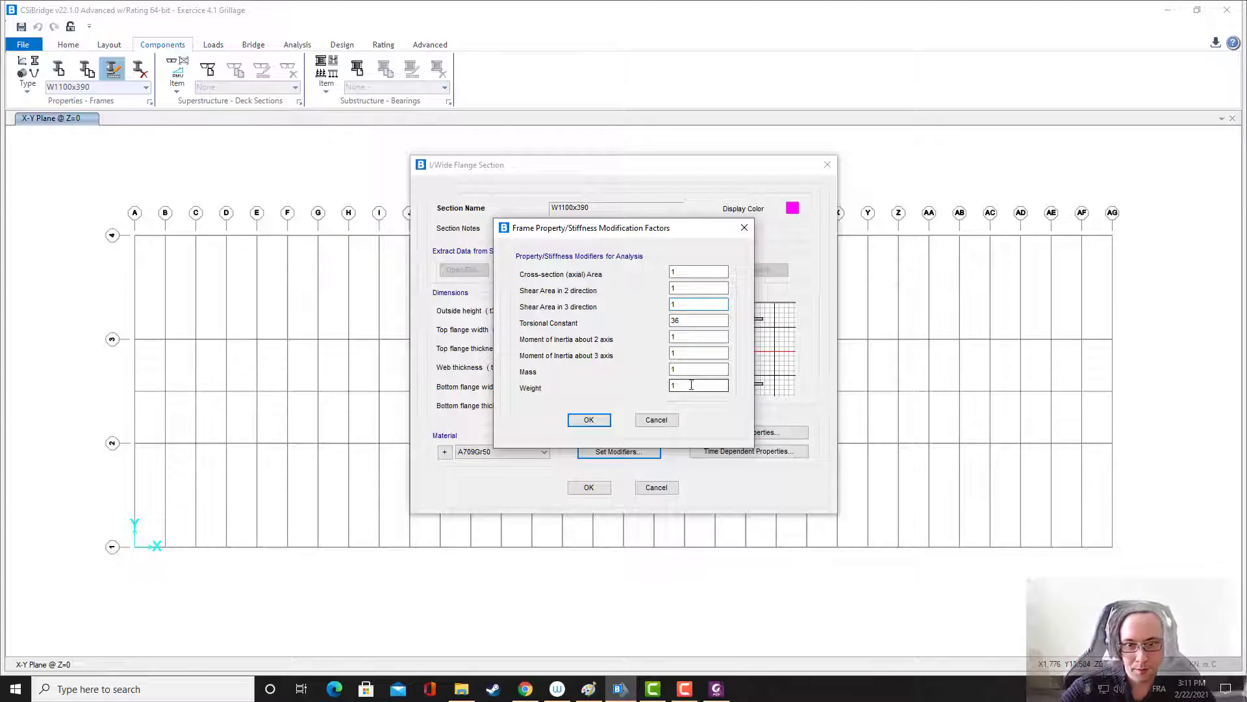
pyautogui.click(684, 352)
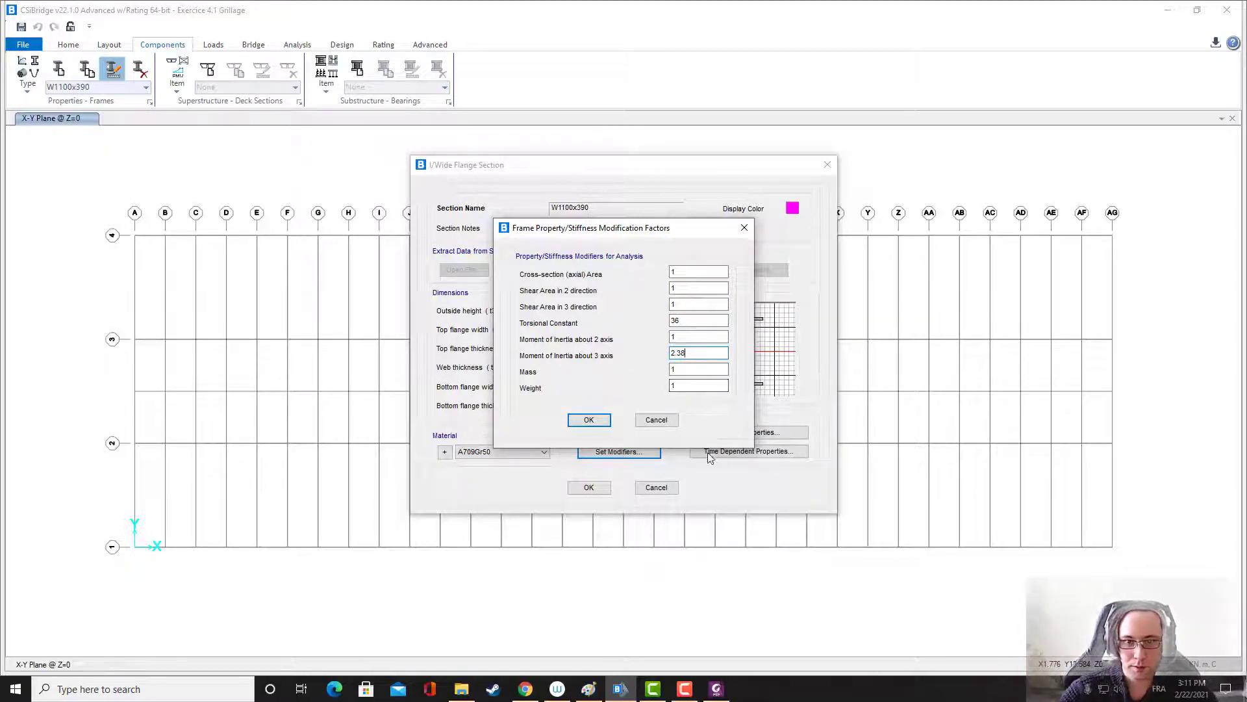
pyautogui.click(591, 419)
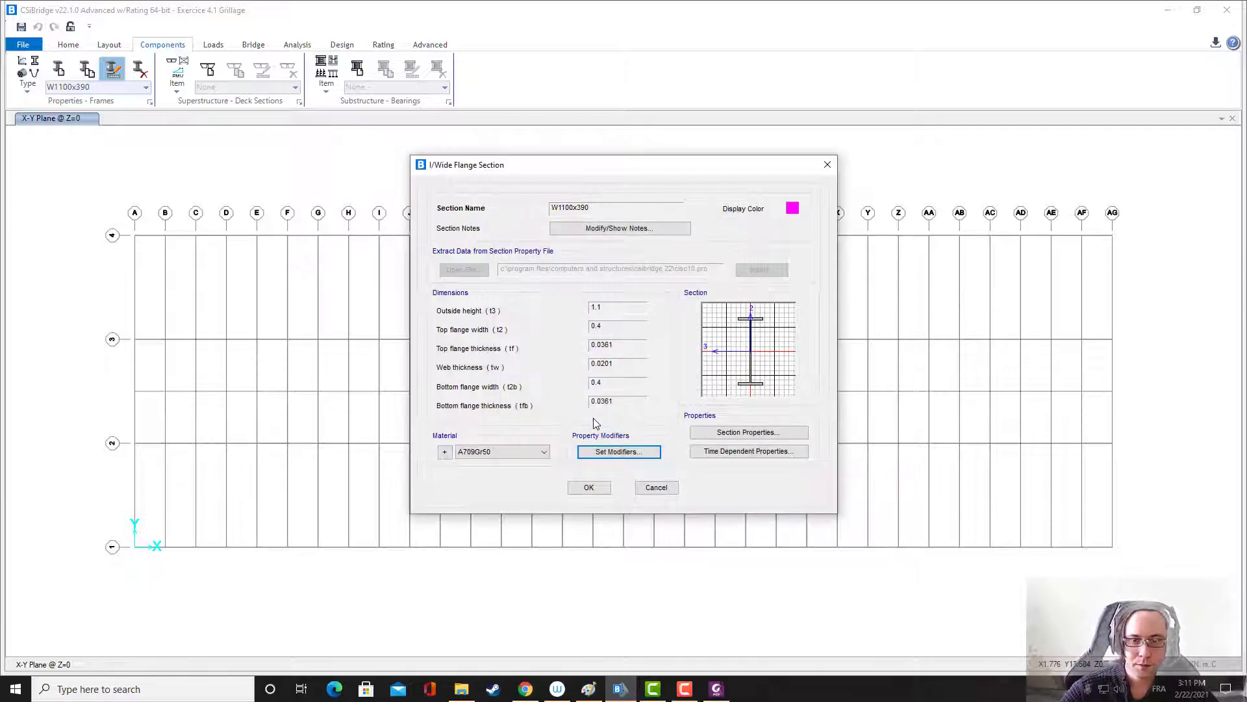
pyautogui.click(588, 487)
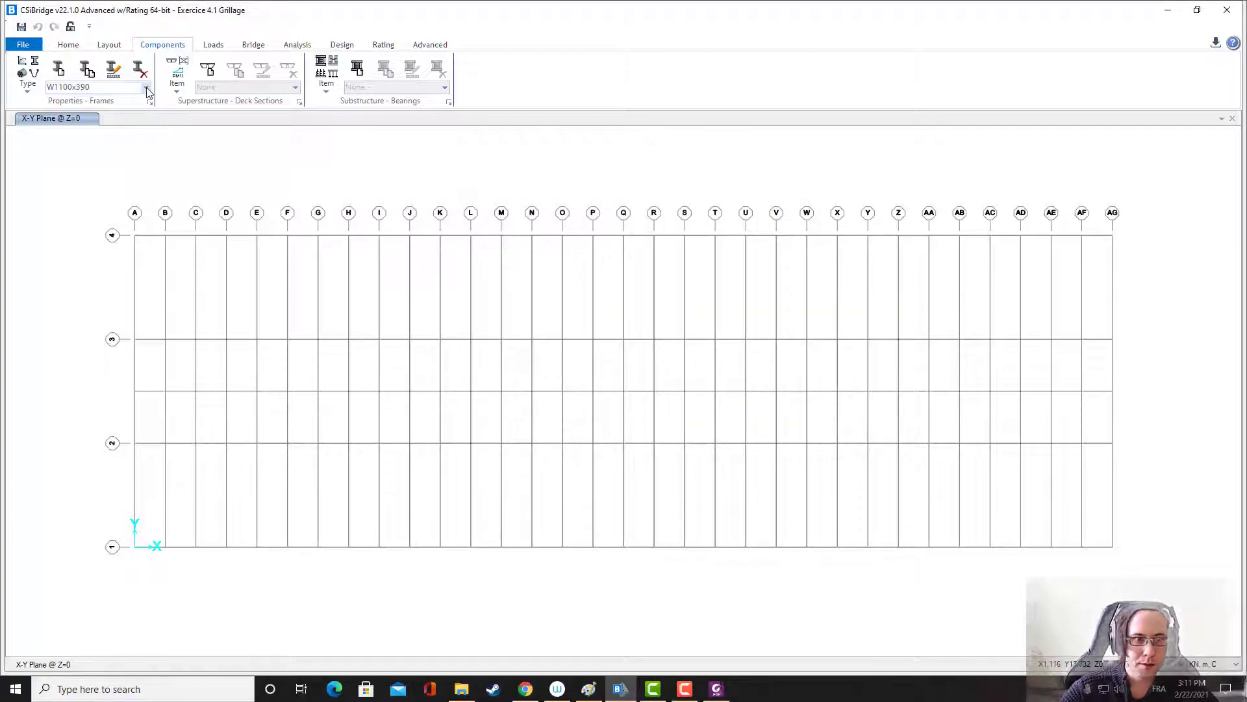
# - Set the Dalle section's torsional constant modifier to 0.57 after consulting the exercise PDF in Foxit, and accept the section
pyautogui.click(147, 91)
pyautogui.click(91, 120)
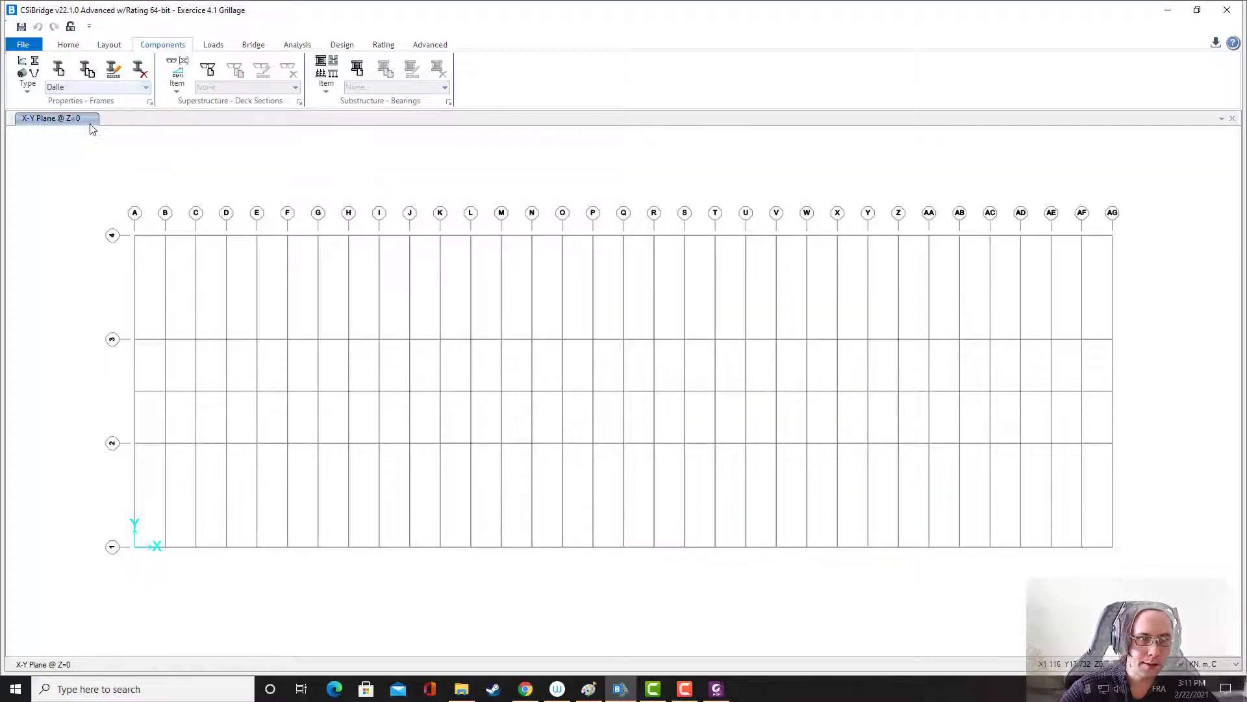
pyautogui.click(113, 72)
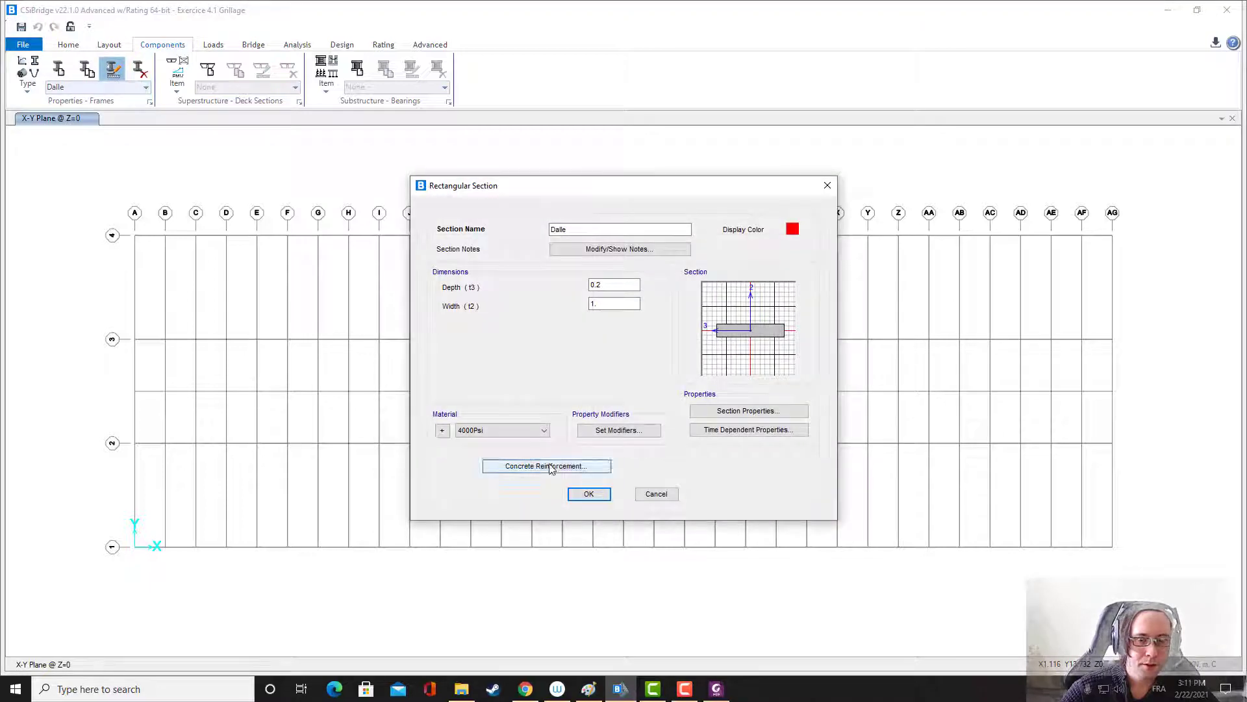
pyautogui.click(639, 431)
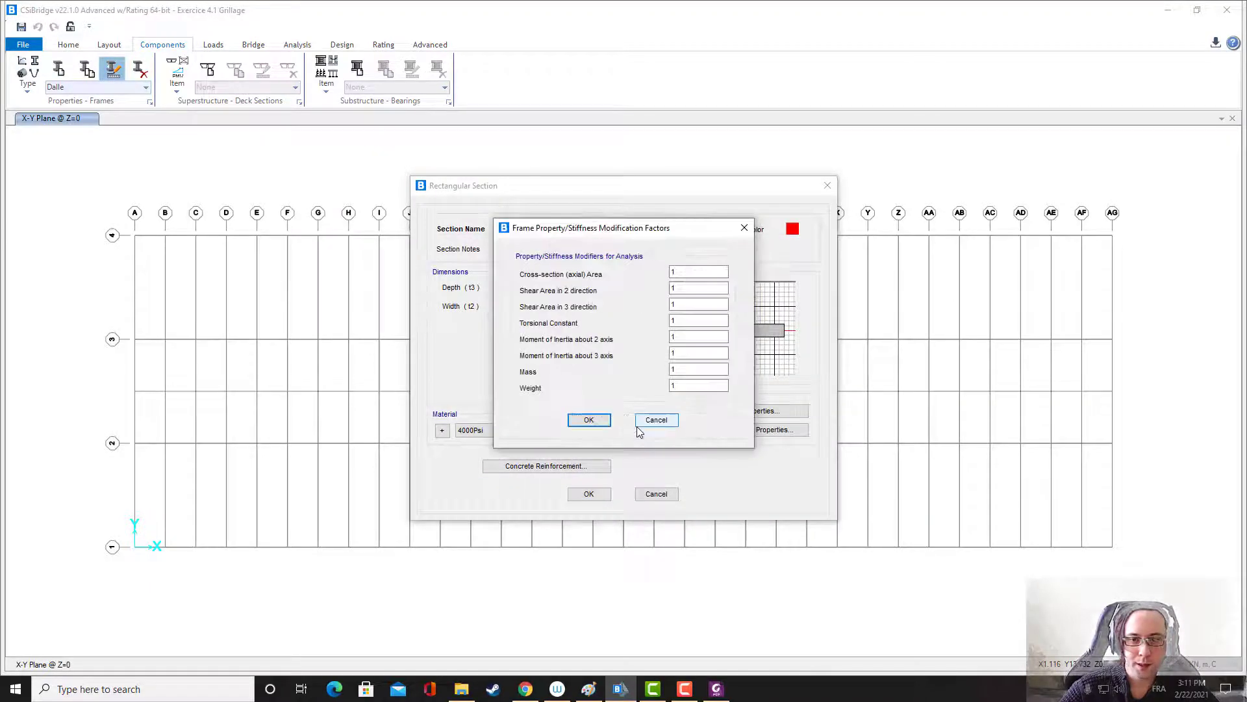
pyautogui.click(716, 690)
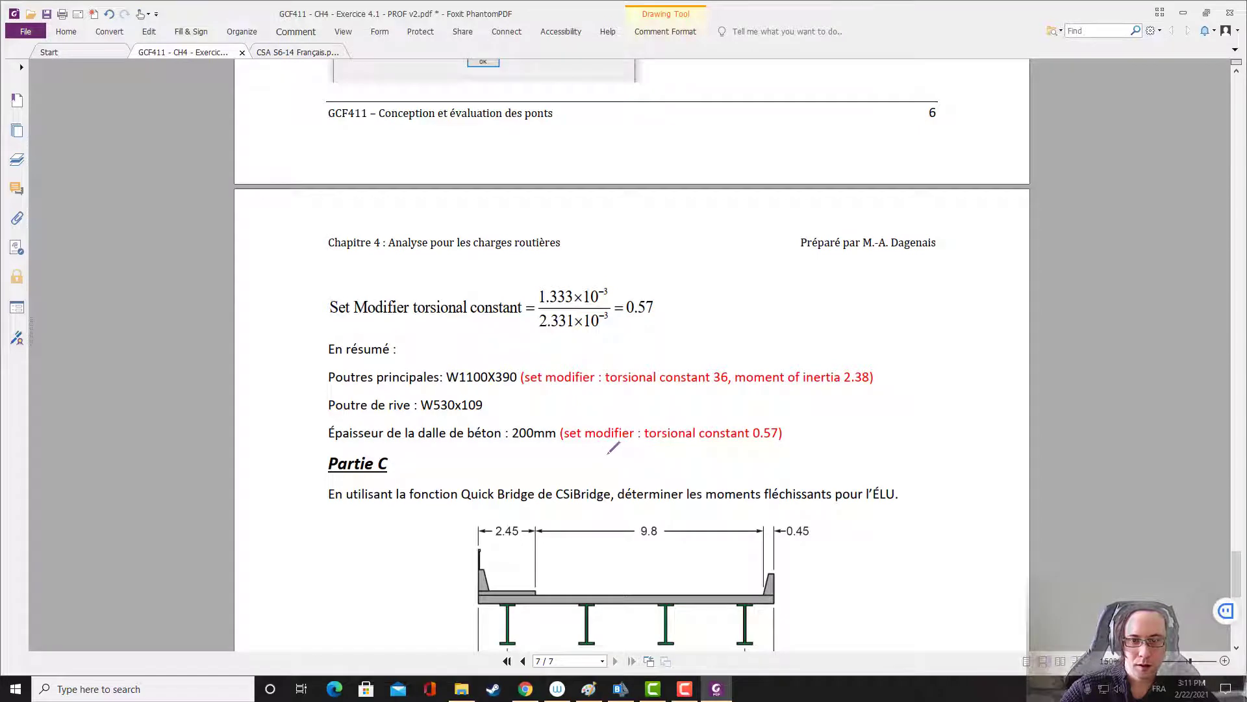
pyautogui.click(1183, 13)
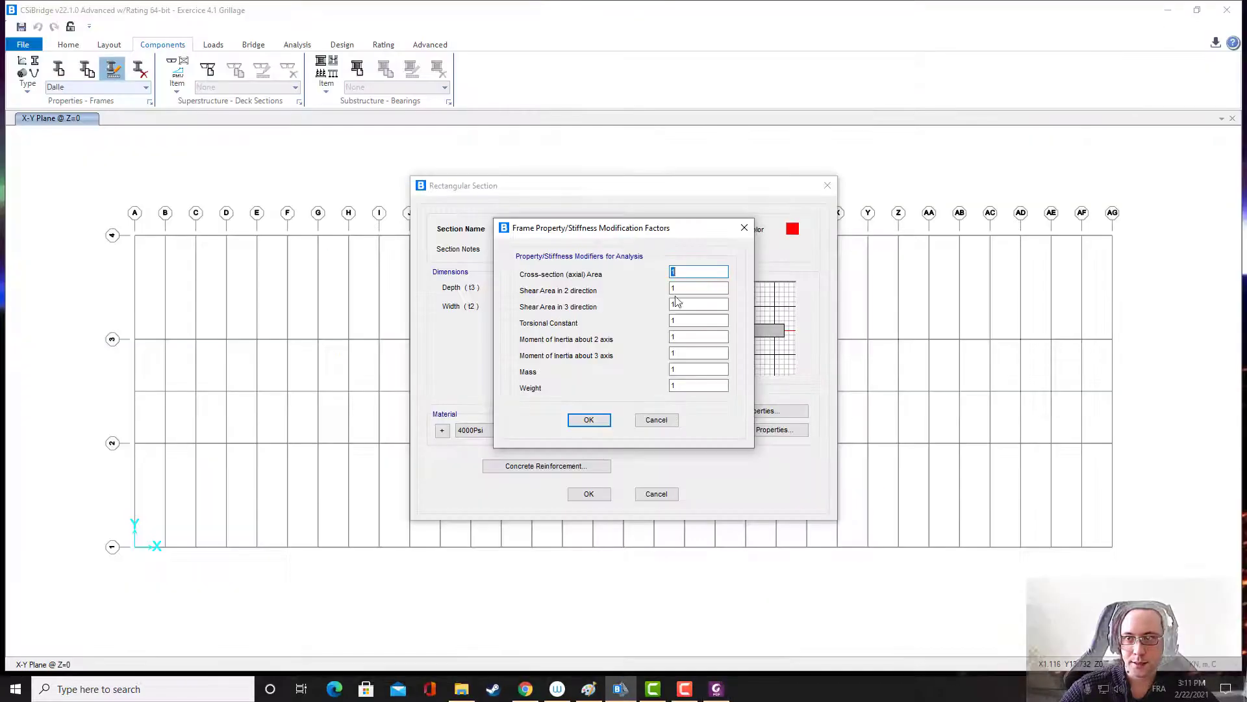
pyautogui.doubleClick(682, 320)
pyautogui.write('0')
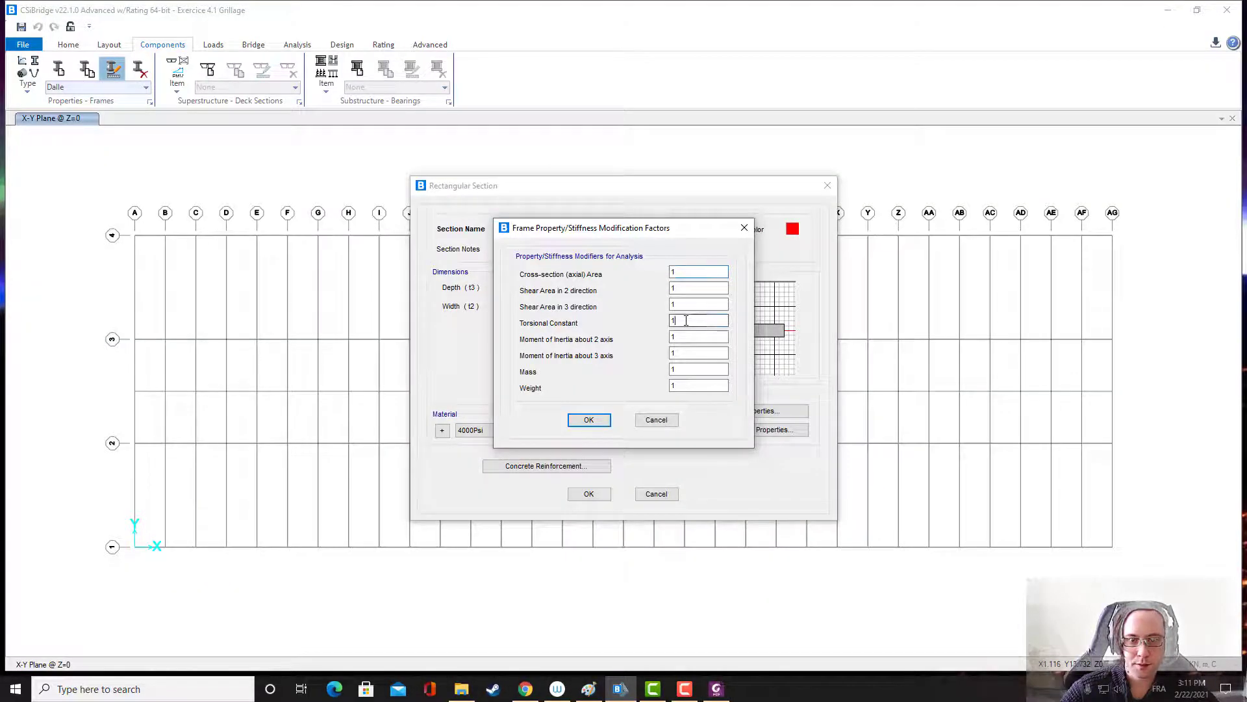
pyautogui.write('.57')
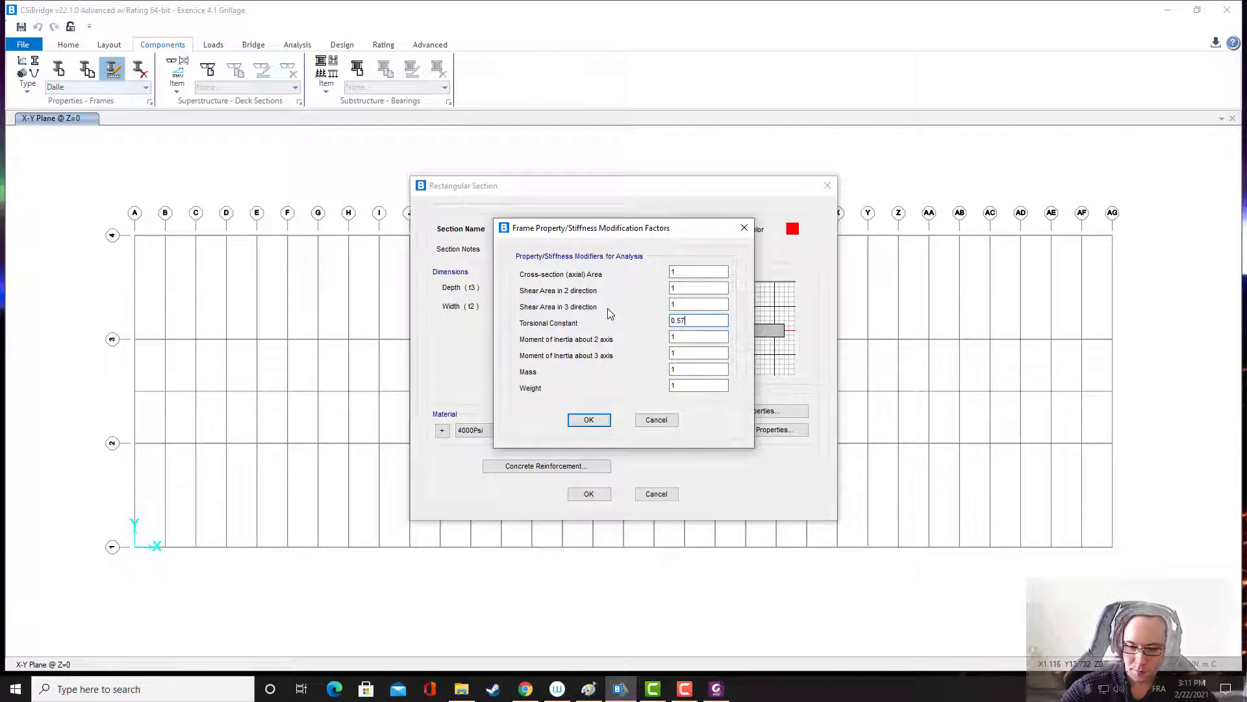
pyautogui.click(588, 420)
pyautogui.click(589, 494)
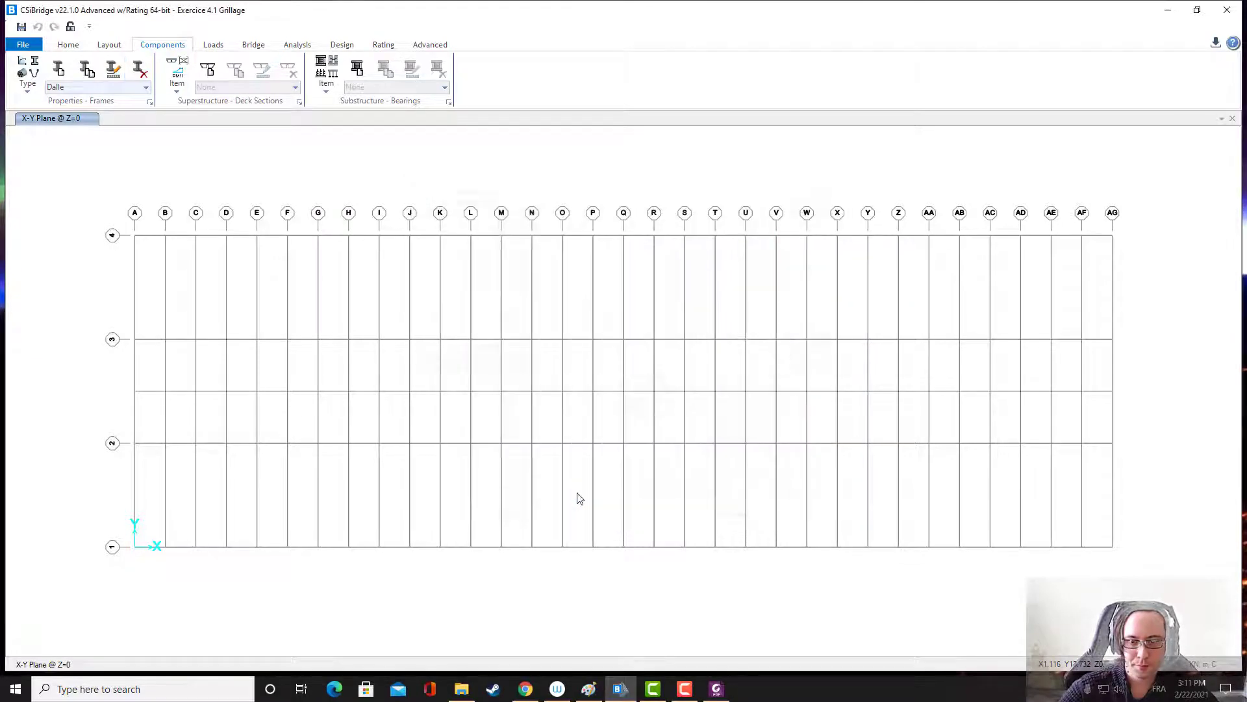
# - Draw straight W1100x390 frame members along grid lines 4 and 3, each from A to AG
pyautogui.click(431, 46)
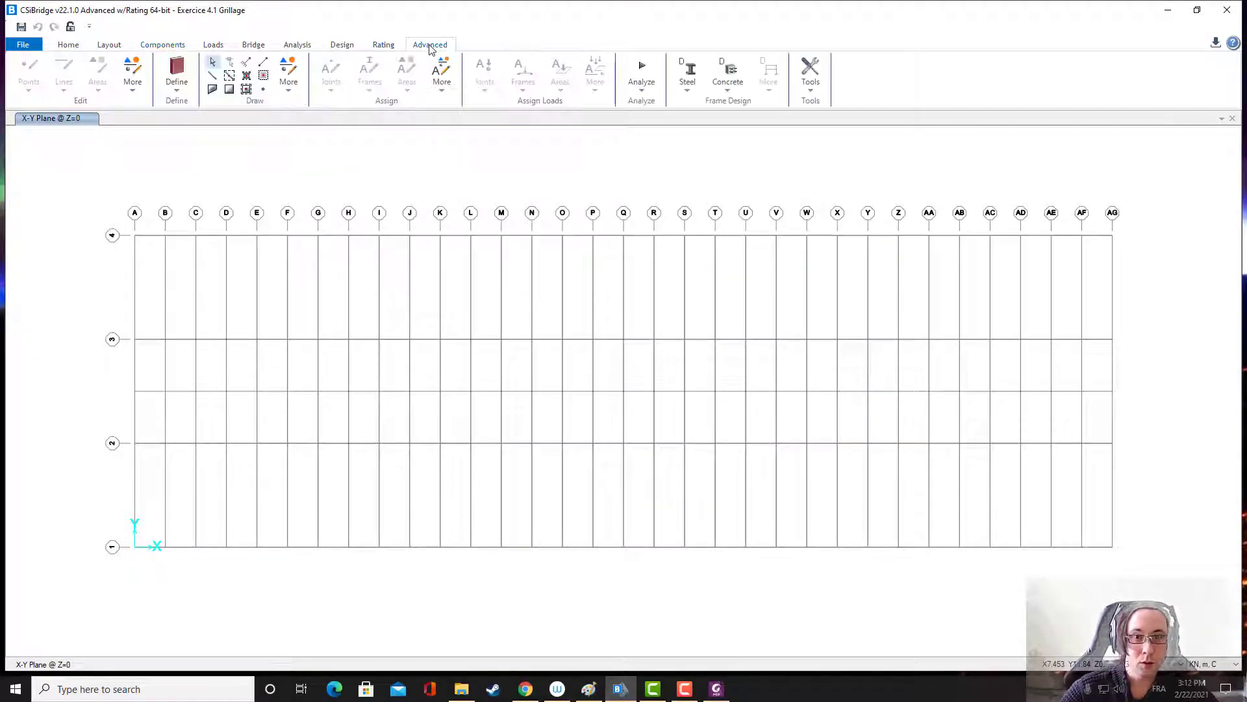
pyautogui.click(213, 75)
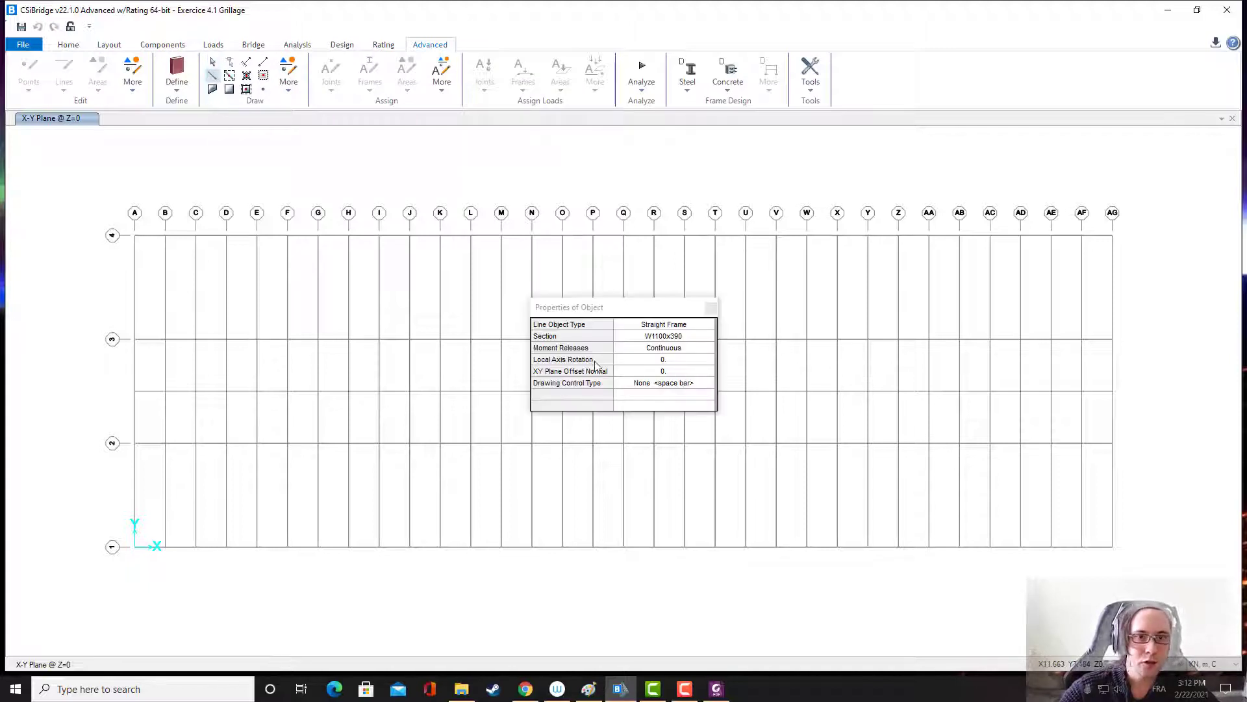
pyautogui.click(135, 235)
pyautogui.click(1111, 235)
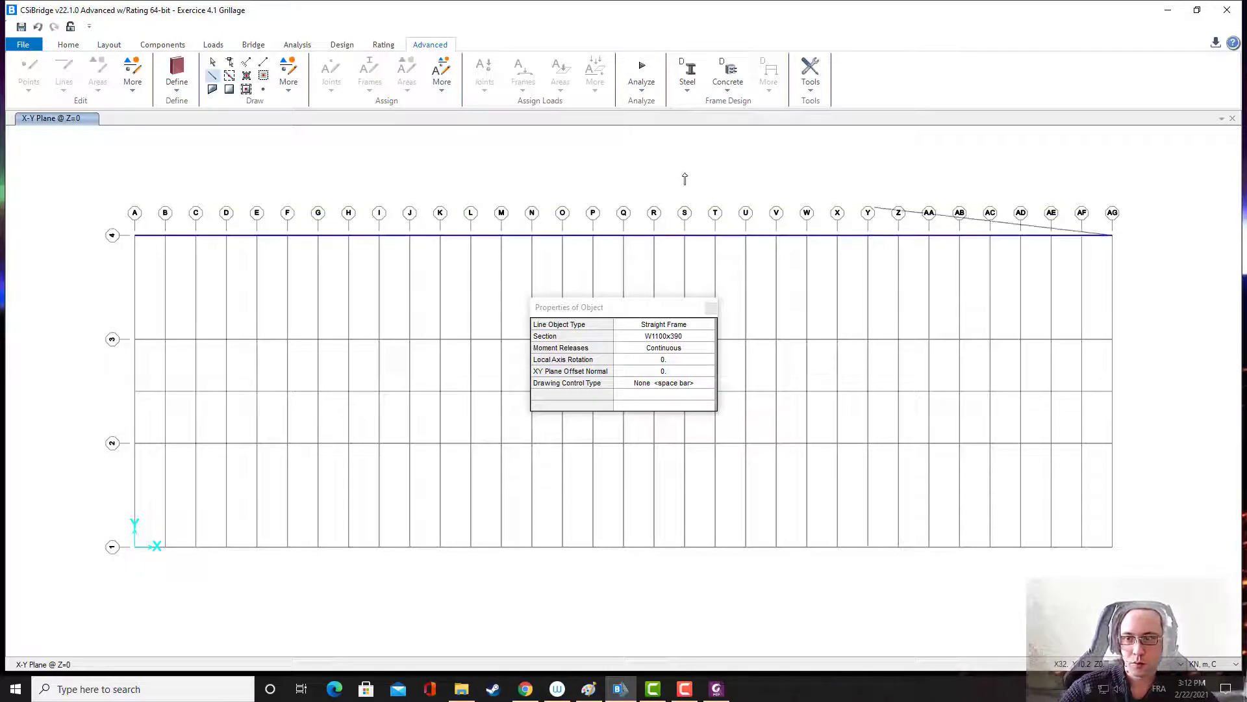
pyautogui.press('Escape')
pyautogui.click(134, 338)
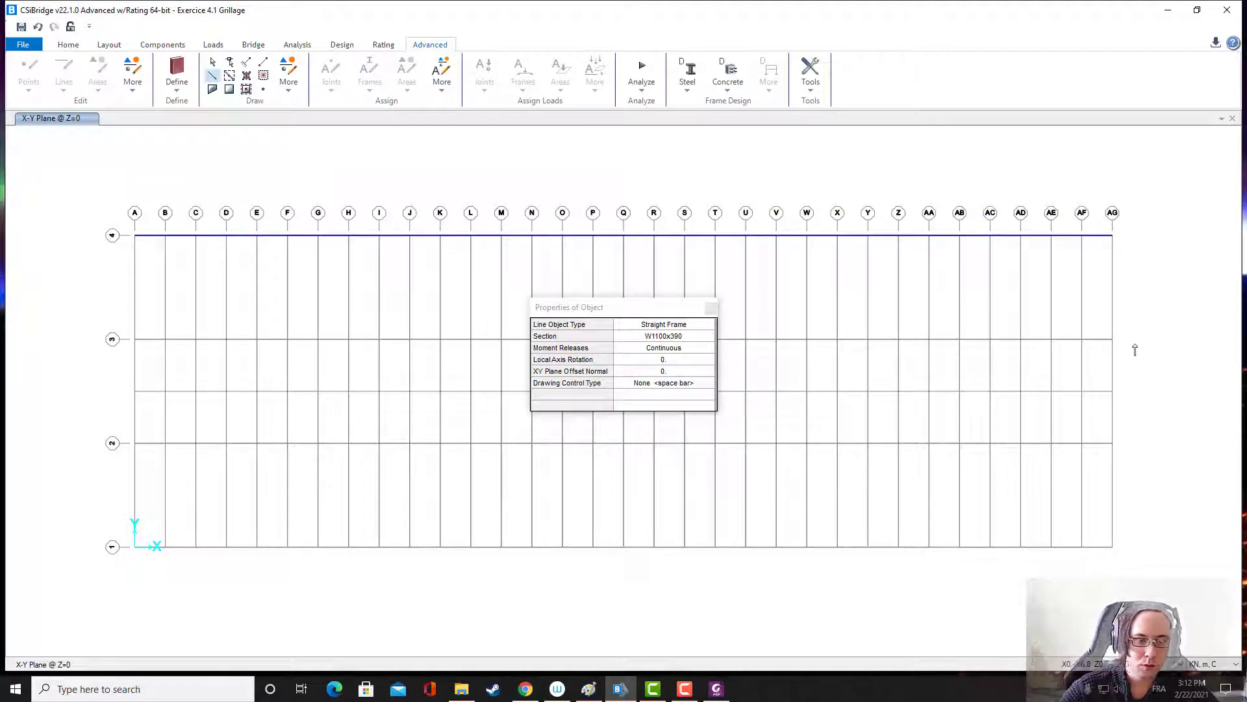
pyautogui.click(1113, 339)
pyautogui.press('Escape')
# - Draw straight W1100x390 frame members along grid lines 2 and 1, each from A to AG
pyautogui.click(135, 443)
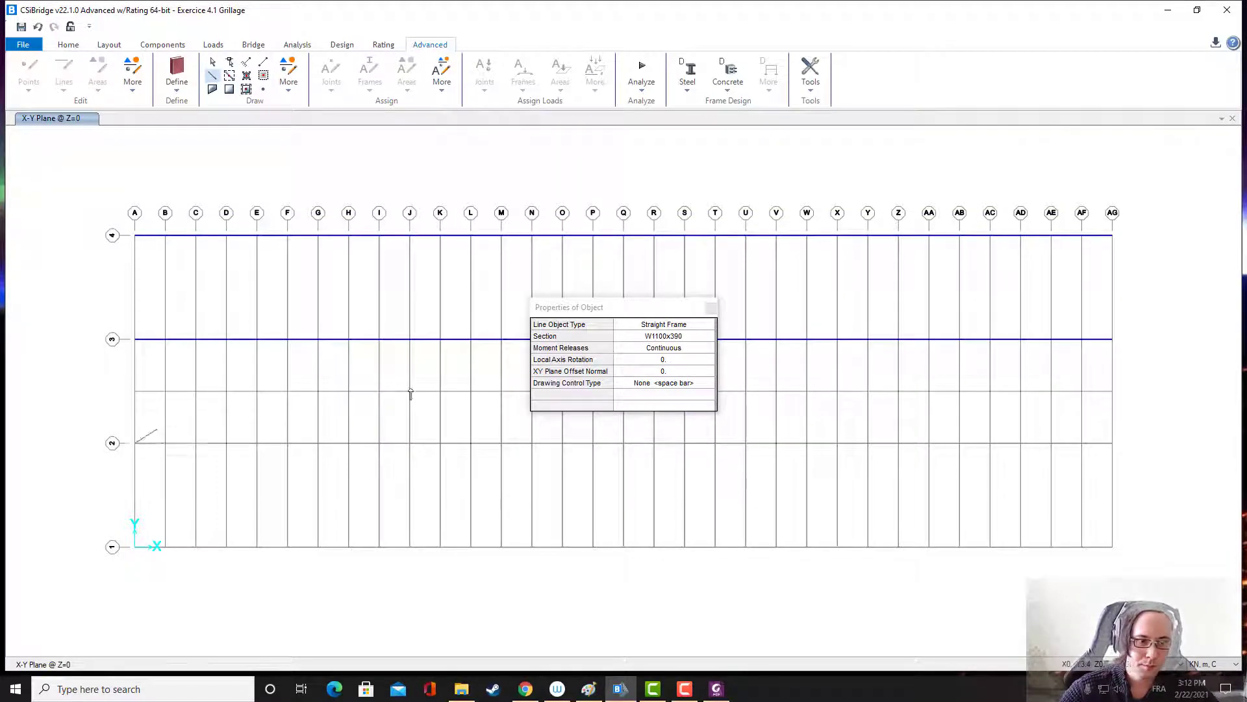
pyautogui.click(1111, 442)
pyautogui.press('Escape')
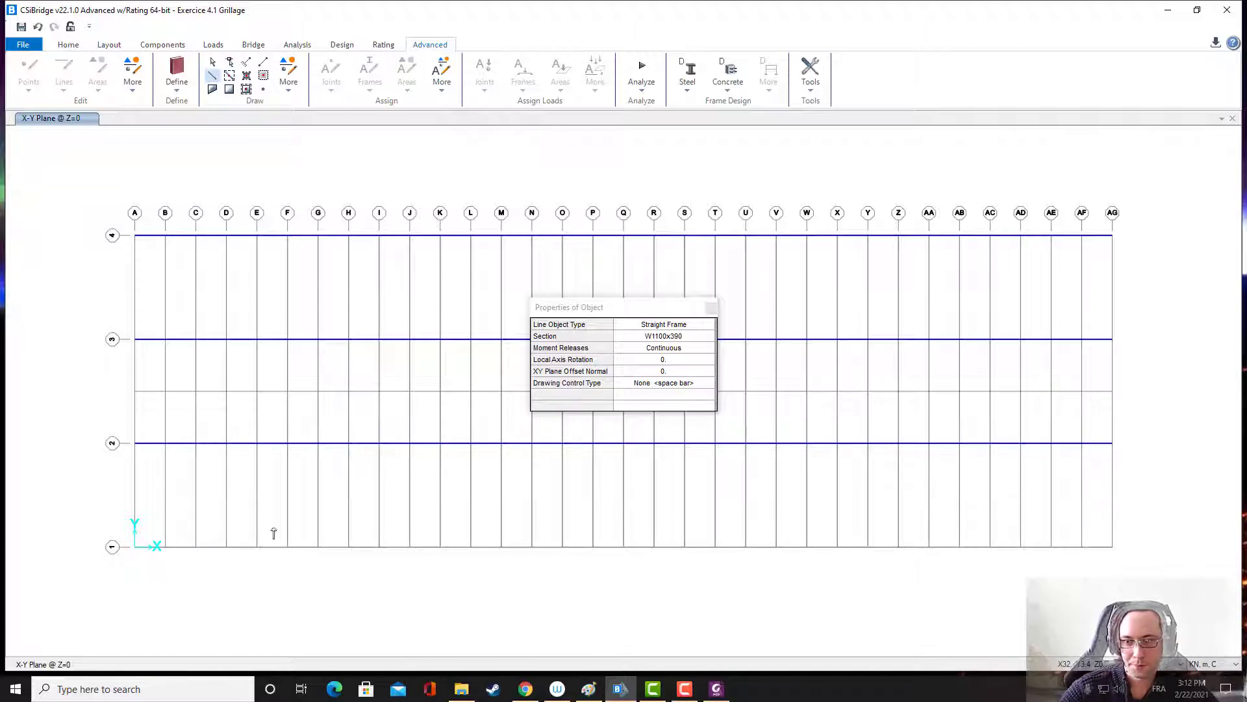
pyautogui.click(135, 546)
pyautogui.click(1113, 546)
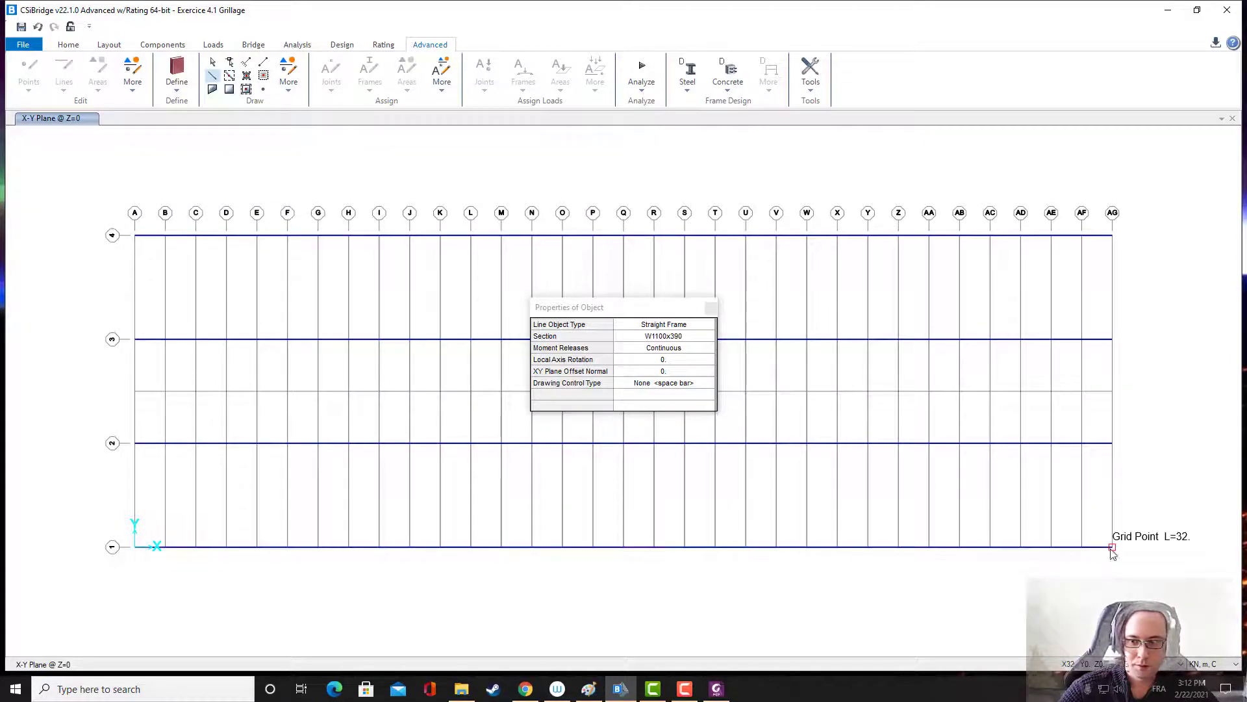
pyautogui.press('Escape')
# - Draw three W530x109 edge frame members along grid line A, connecting lines 4, 3, 2 and 1
pyautogui.doubleClick(680, 337)
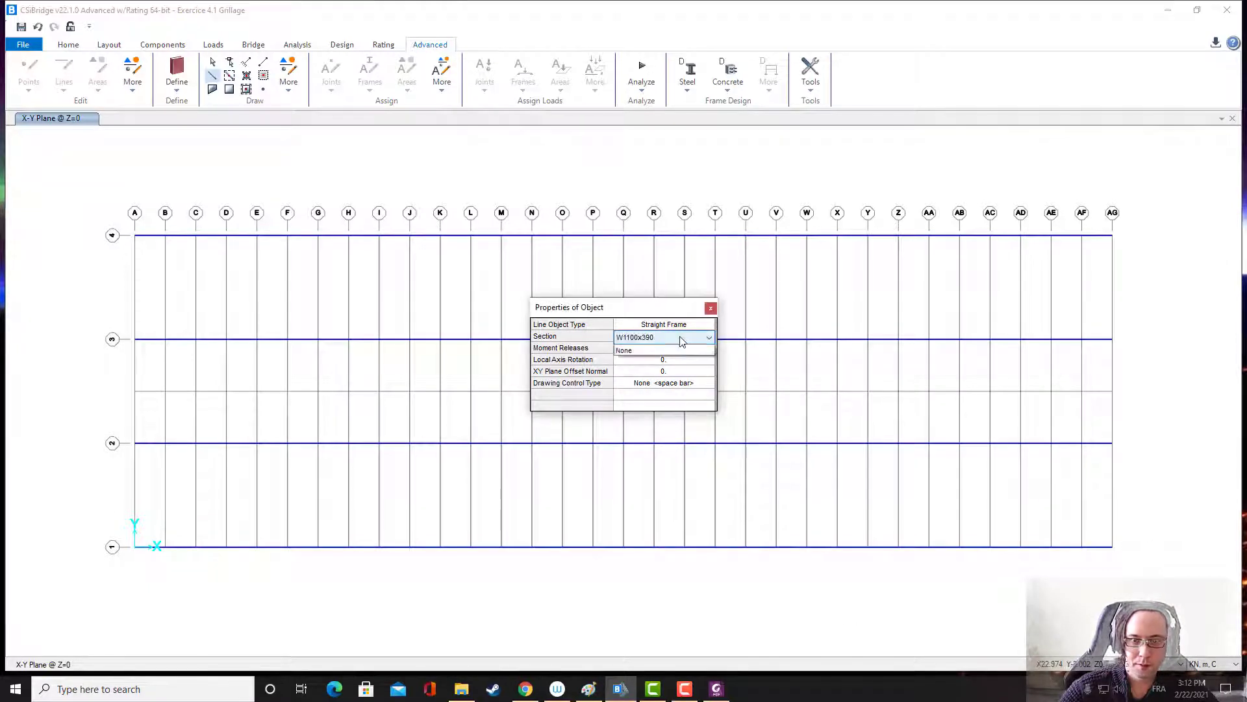
pyautogui.click(655, 359)
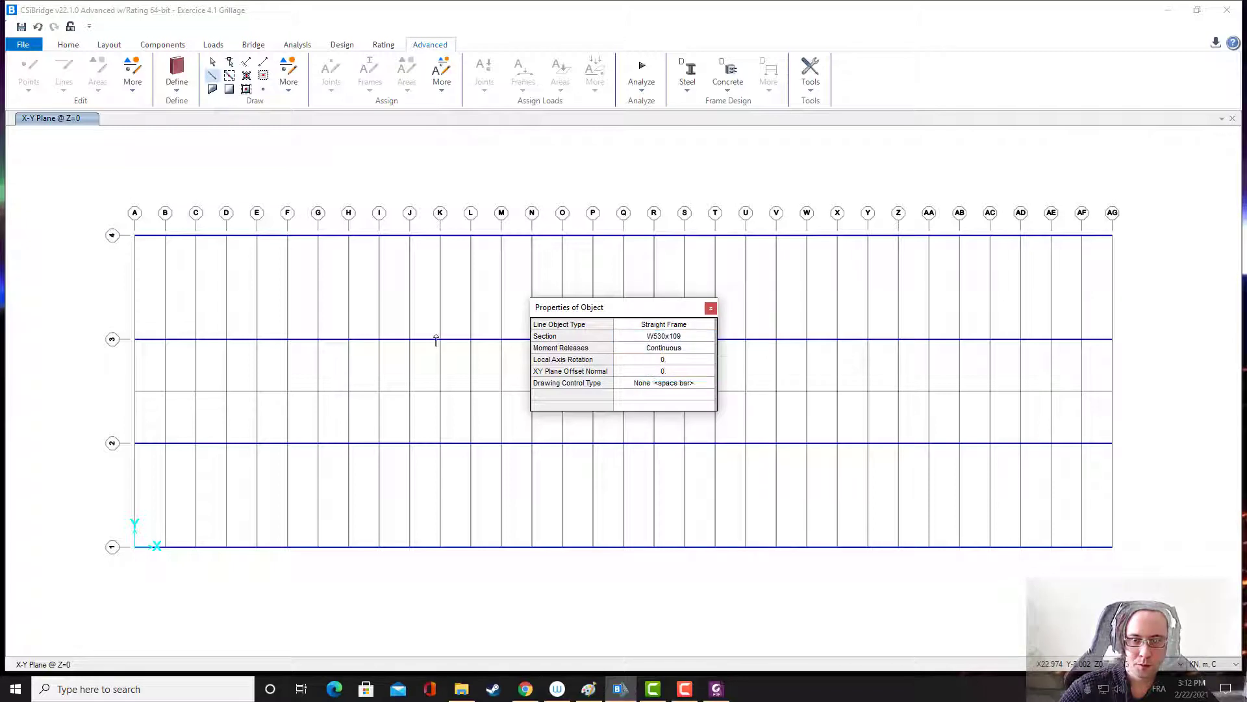
pyautogui.click(134, 235)
pyautogui.click(133, 340)
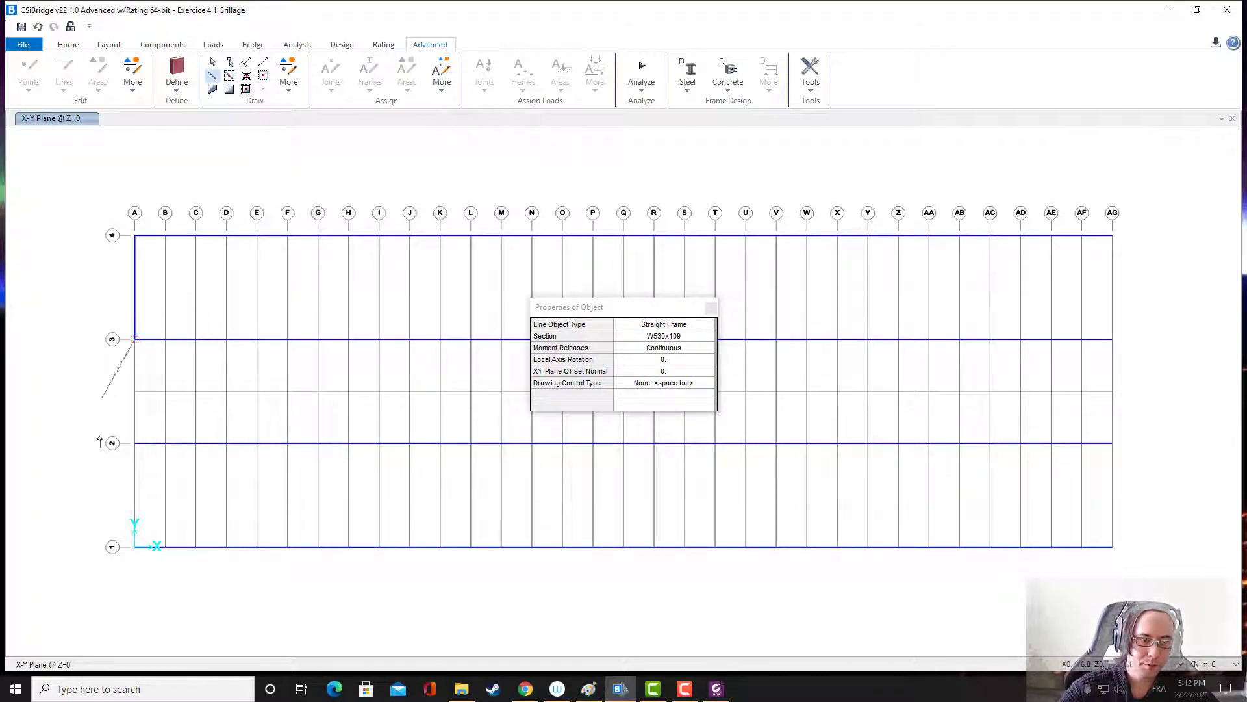
pyautogui.click(135, 443)
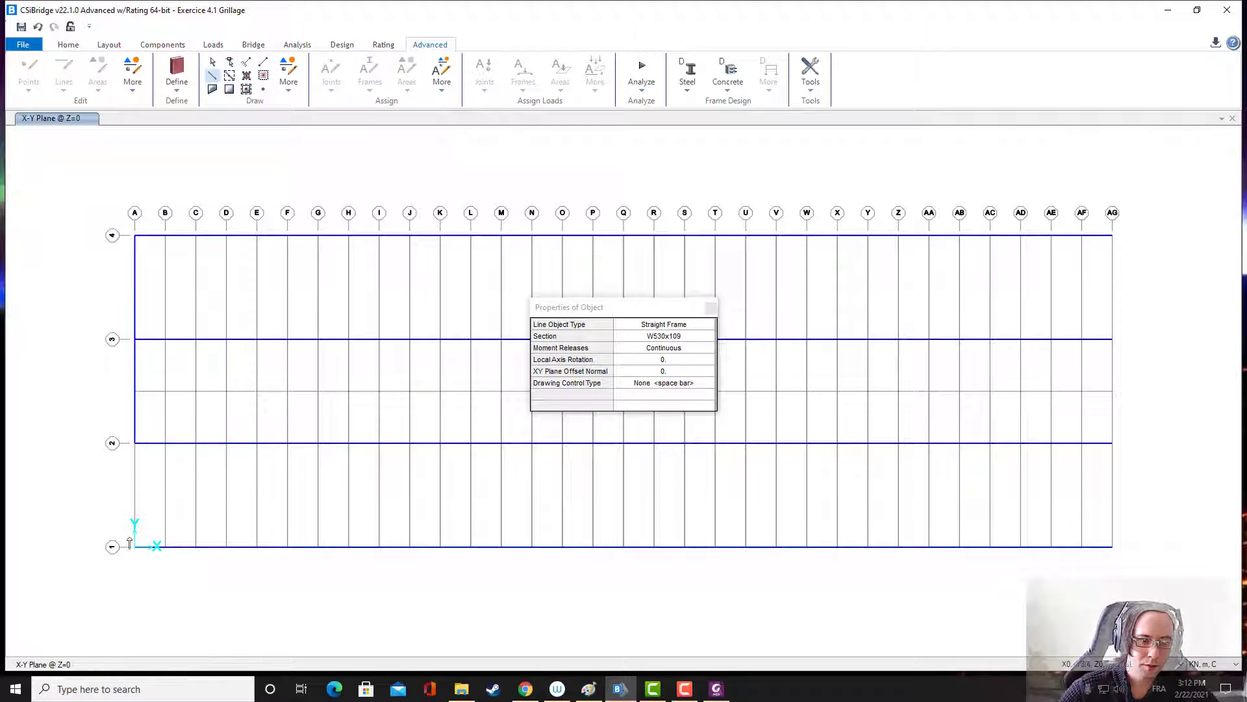
pyautogui.click(135, 546)
pyautogui.press('Return')
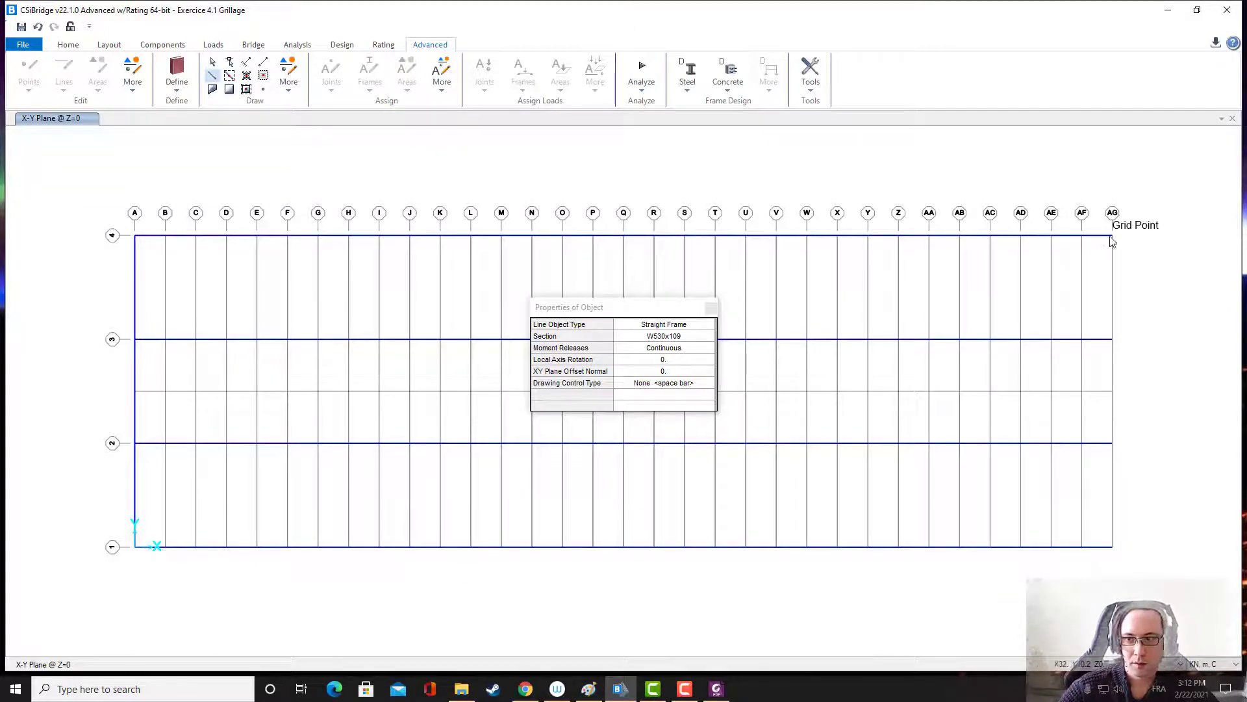
# - Draw three W530x109 edge frame members along grid line AG, connecting lines 4, 3, 2 and 1, and end the drawing
pyautogui.click(1113, 235)
pyautogui.click(1112, 339)
pyautogui.click(1111, 444)
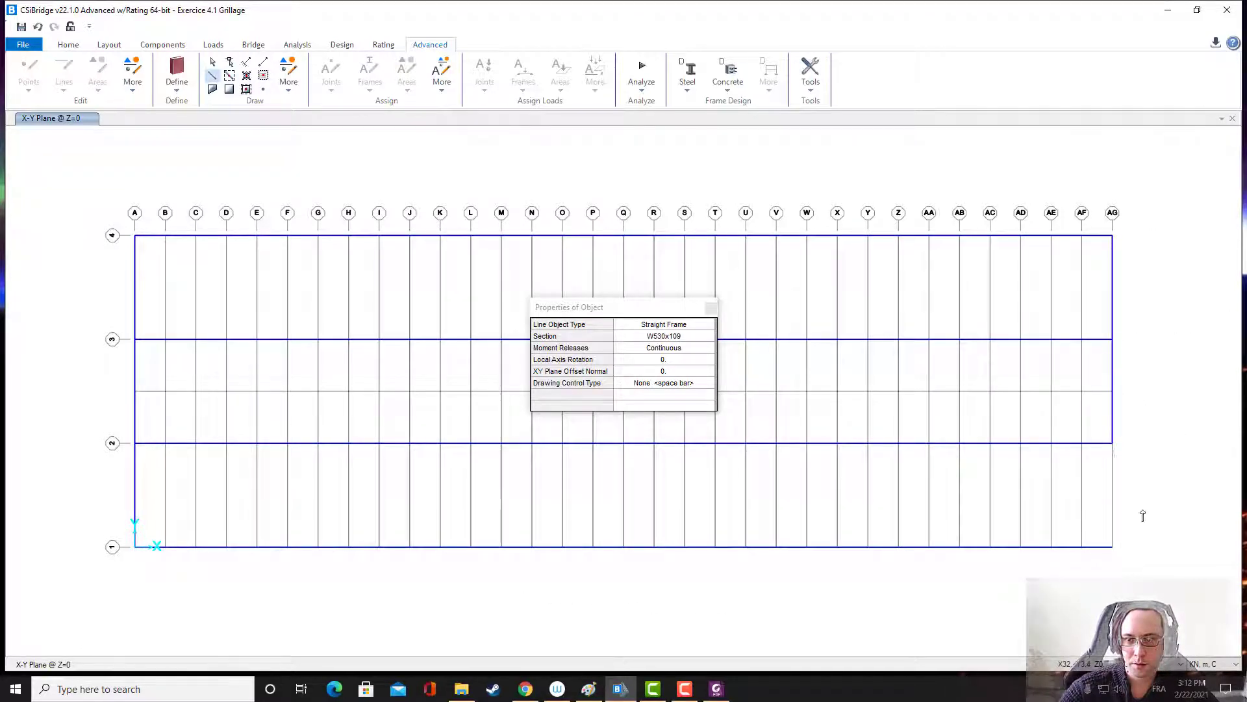
pyautogui.click(1112, 546)
pyautogui.press('Return')
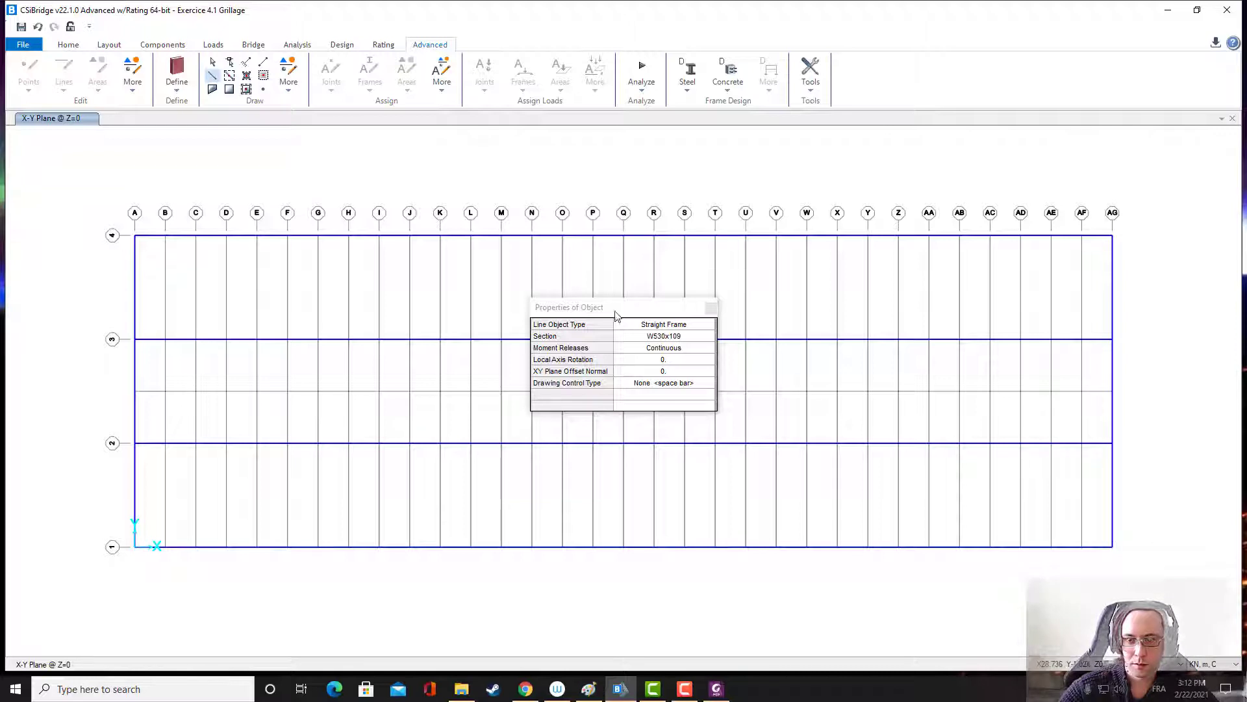
pyautogui.click(711, 307)
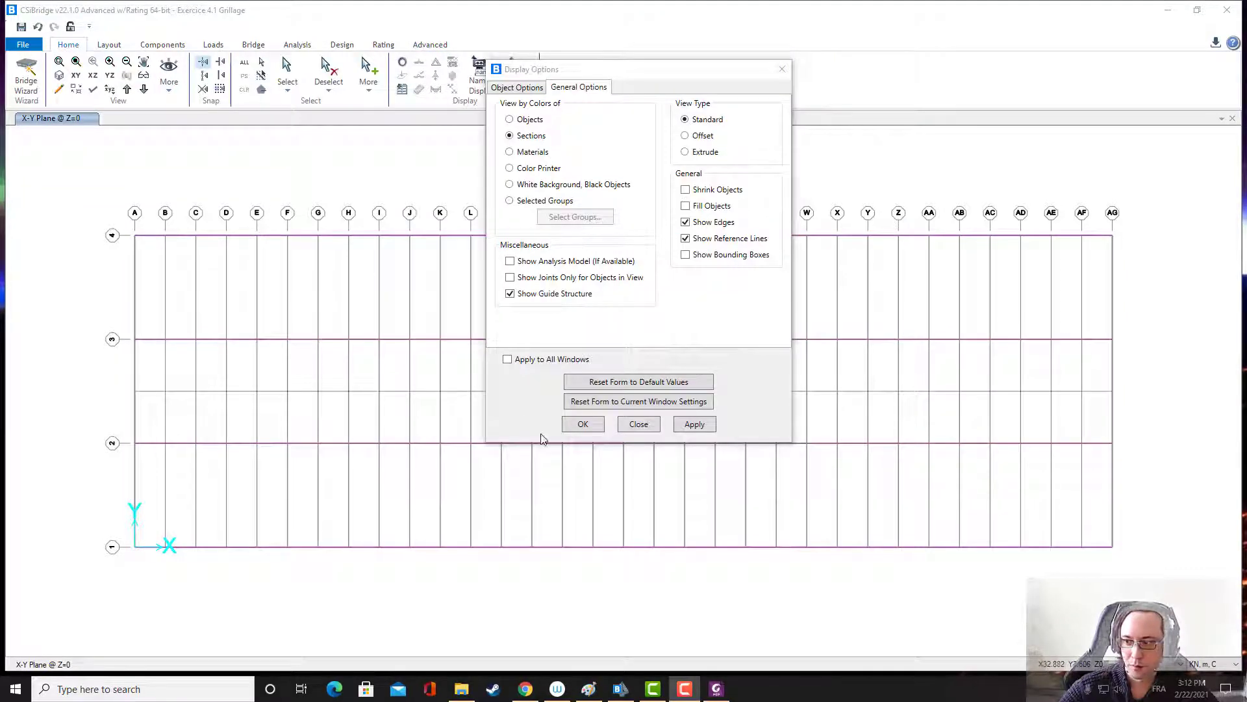
# - Review the display options with colouring by Sections, and change the W530x109 section's display colour to deep pink
pyautogui.click(527, 90)
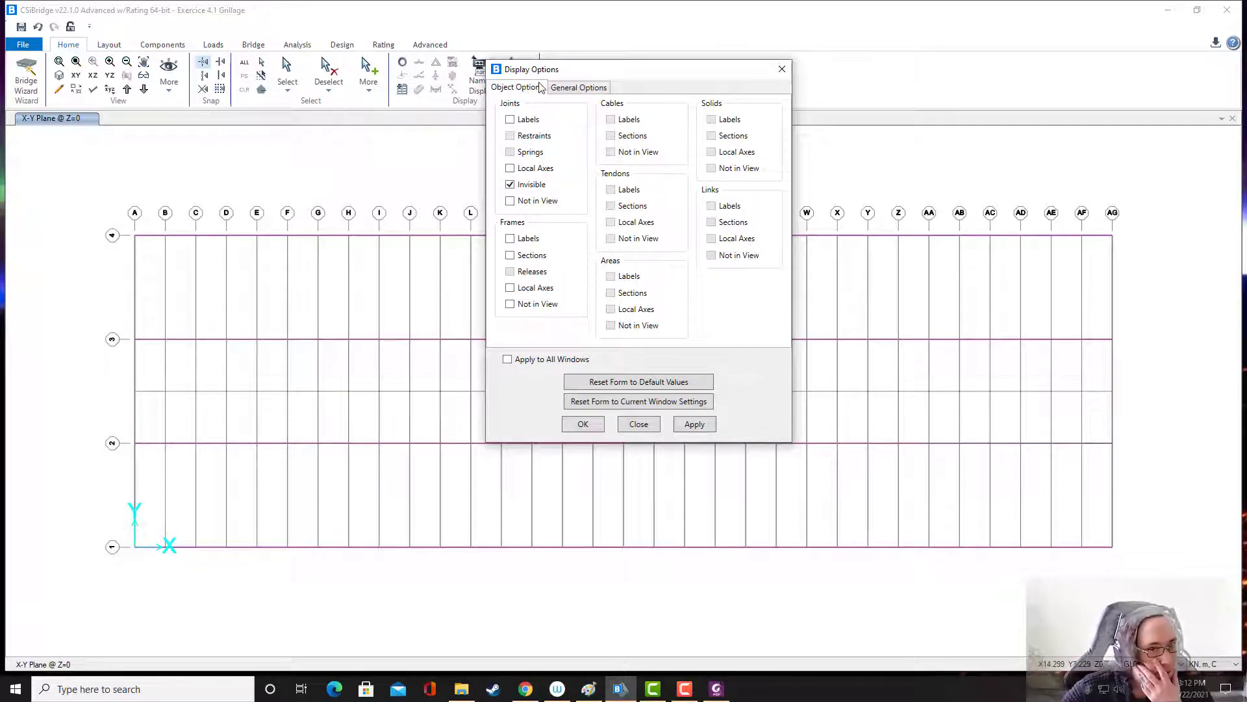
pyautogui.click(559, 91)
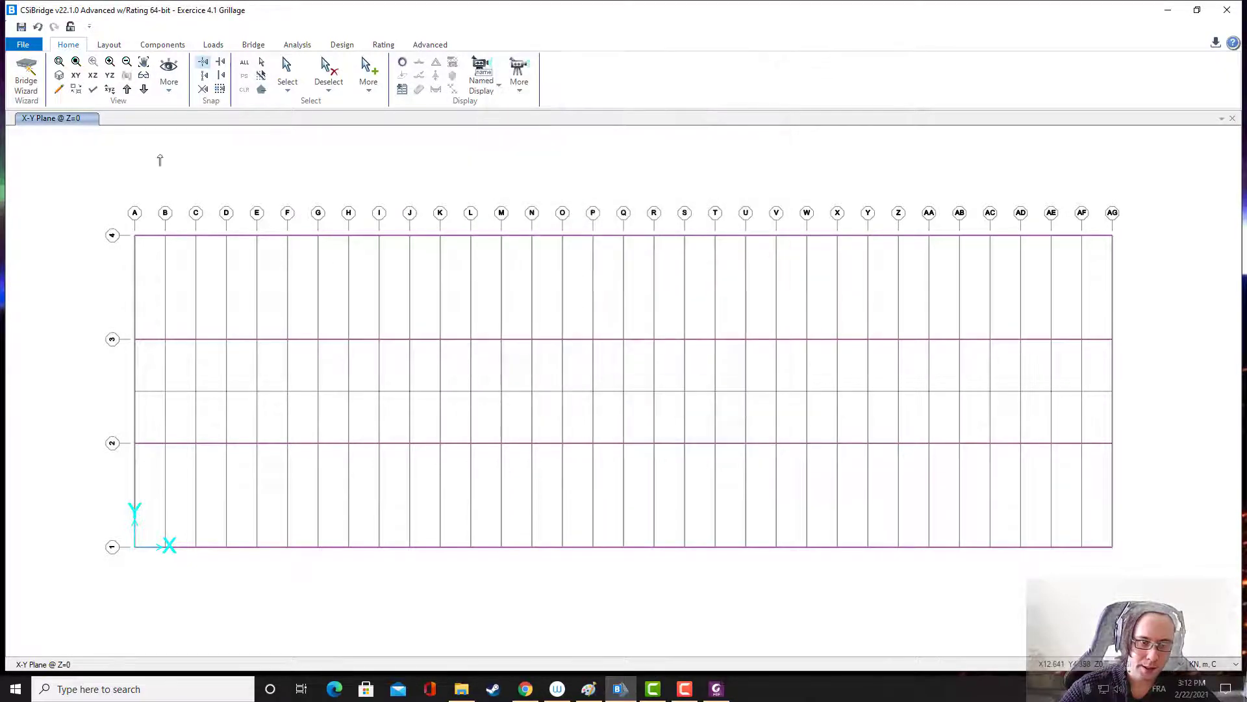
pyautogui.click(174, 47)
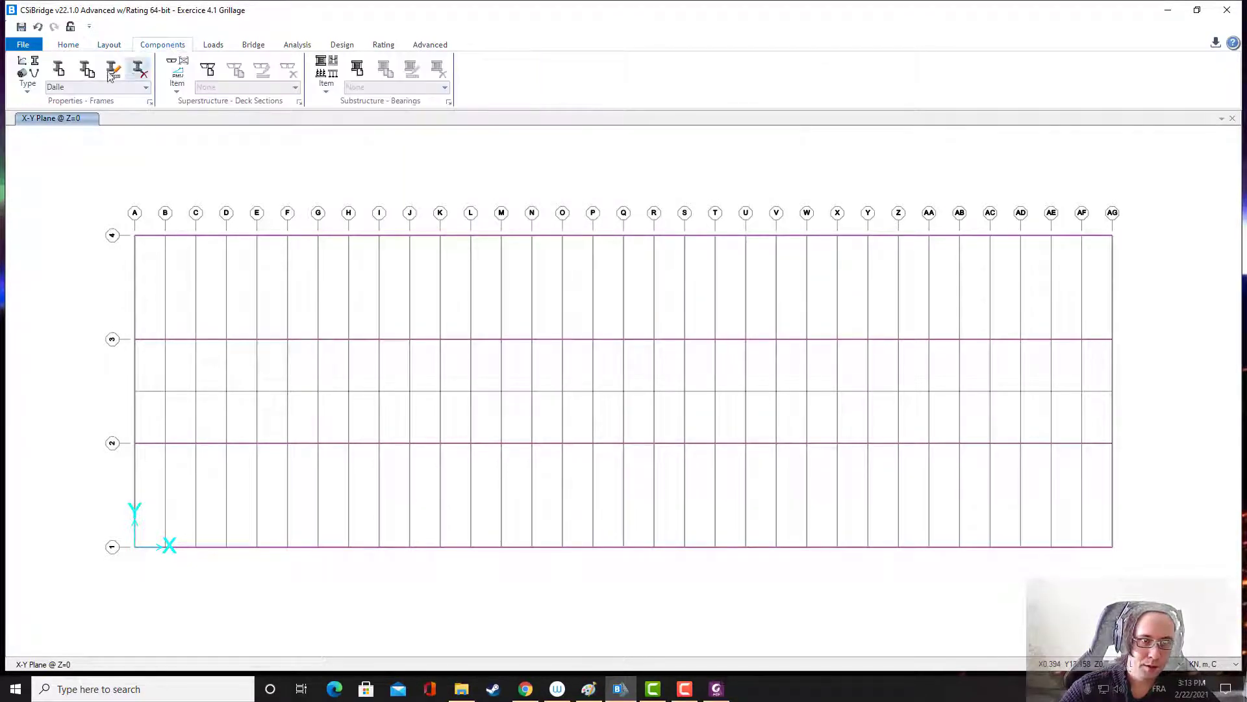
pyautogui.click(146, 87)
pyautogui.click(97, 115)
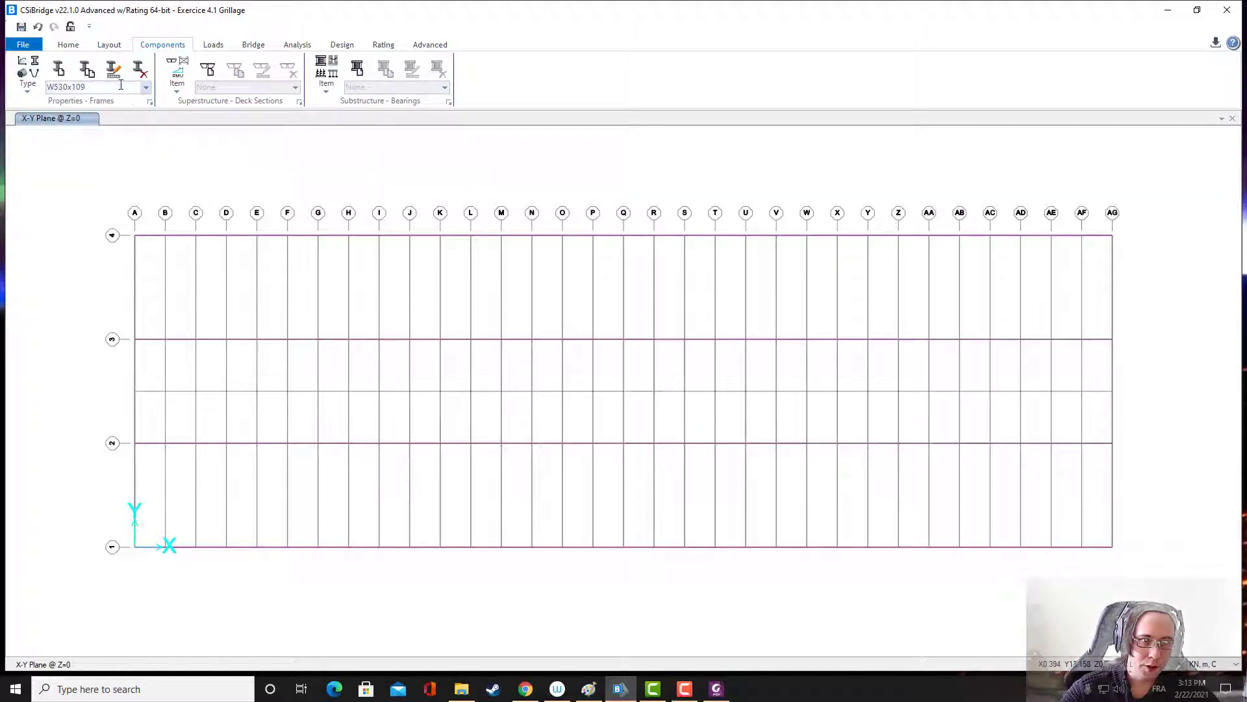
pyautogui.click(112, 71)
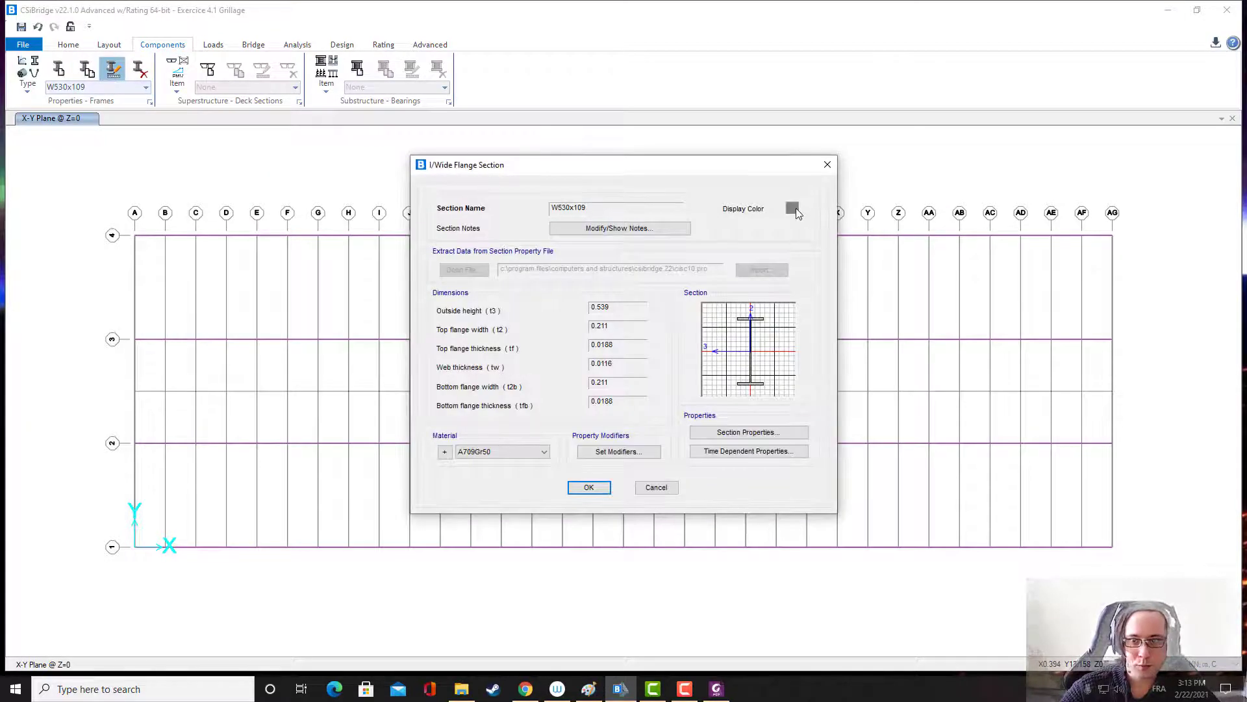
pyautogui.click(792, 208)
pyautogui.click(682, 223)
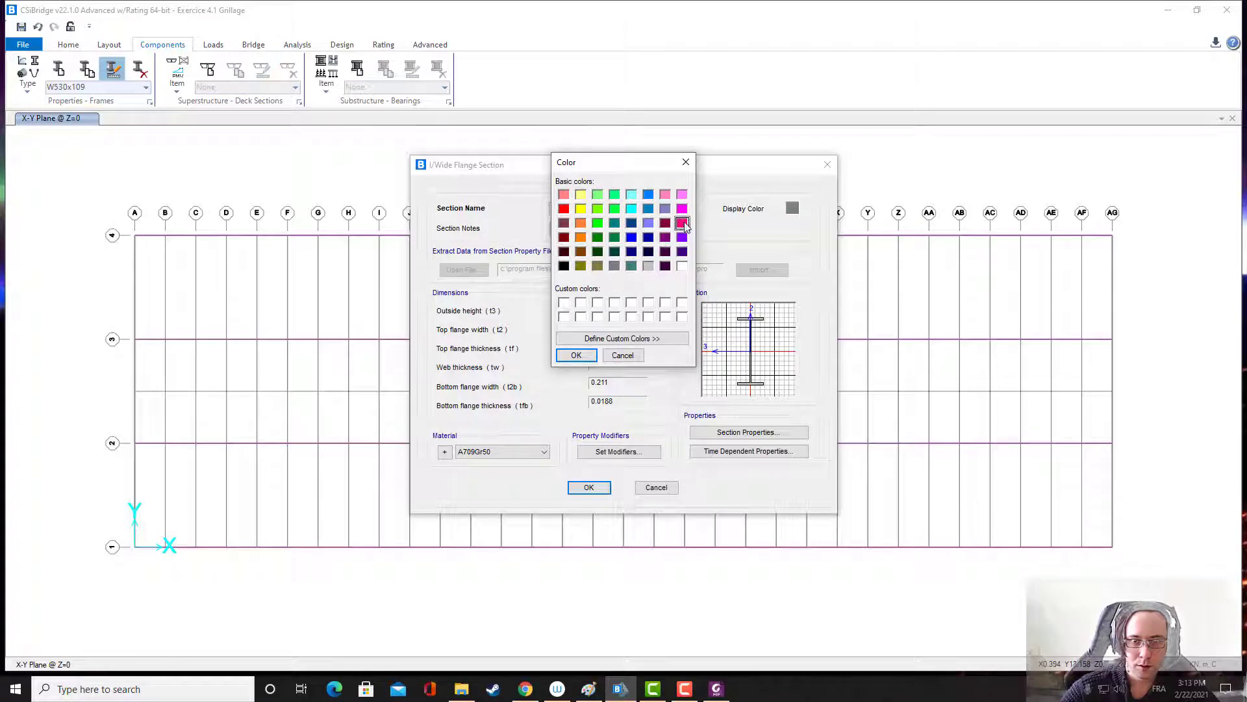
pyautogui.click(577, 355)
pyautogui.click(587, 488)
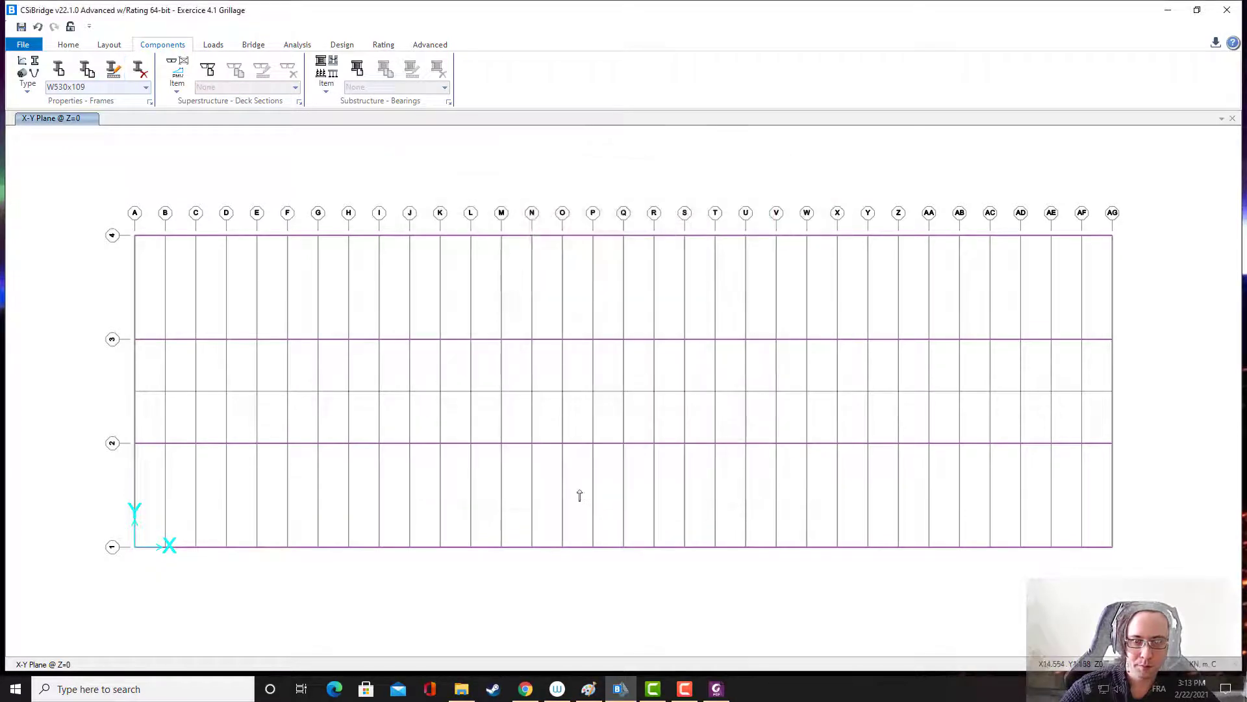
# - Refresh the view's section colours by applying colouring by Objects and switching back to Sections in the display options
pyautogui.click(69, 45)
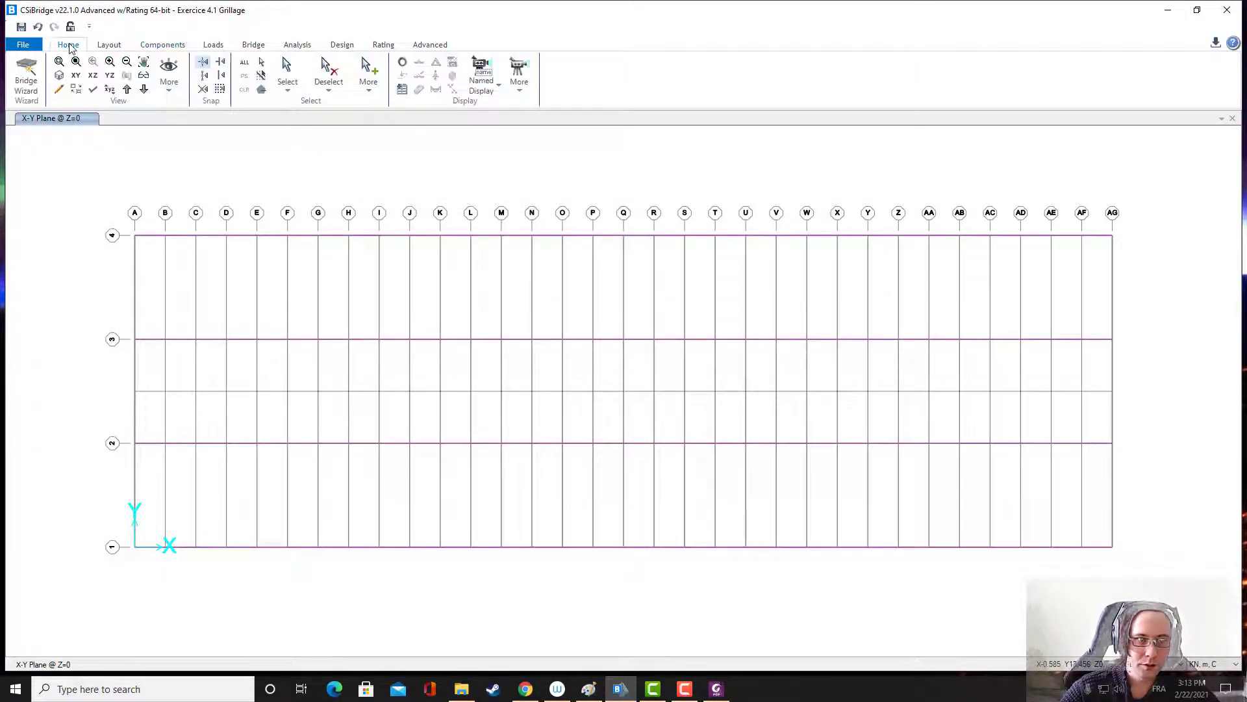
pyautogui.click(93, 89)
pyautogui.click(579, 87)
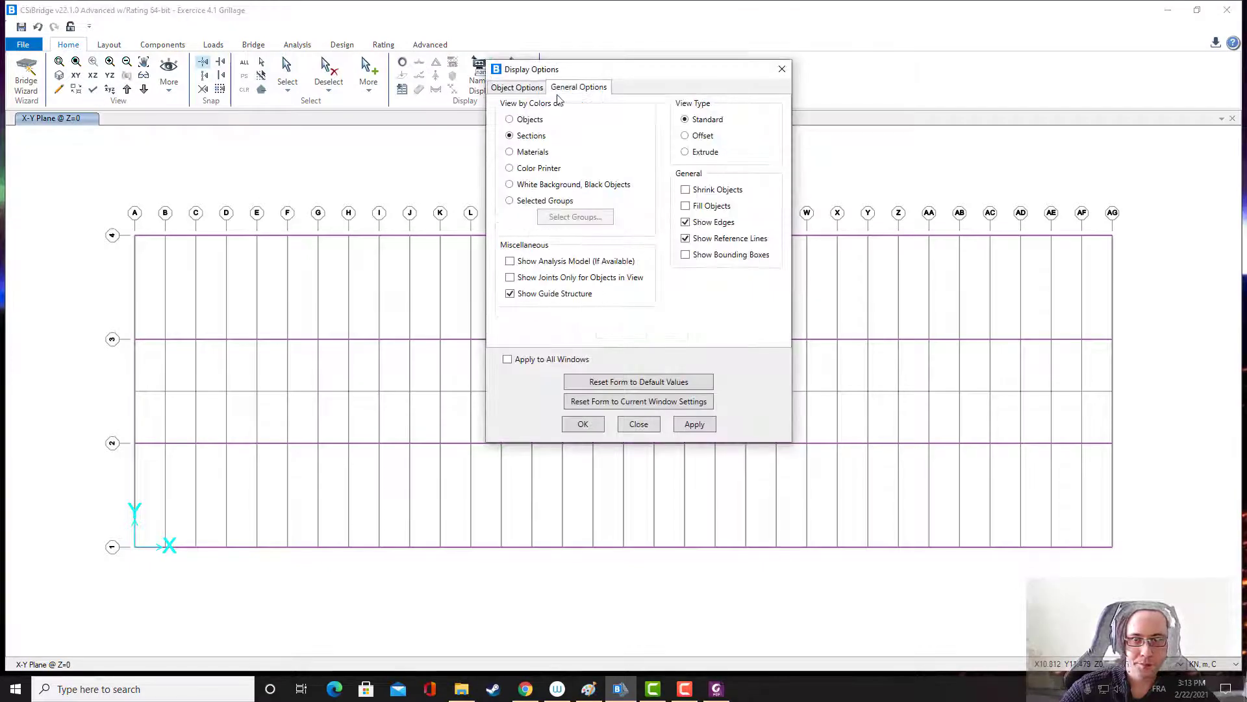
pyautogui.click(694, 425)
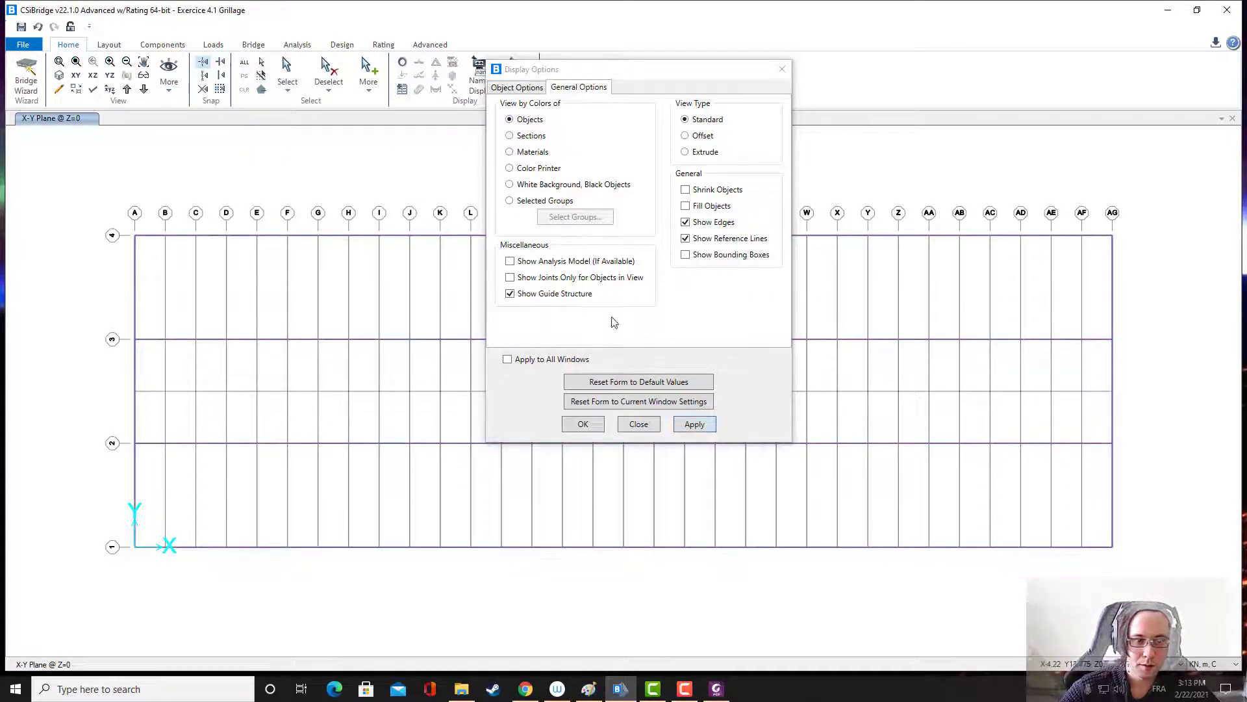
pyautogui.click(532, 136)
pyautogui.click(695, 425)
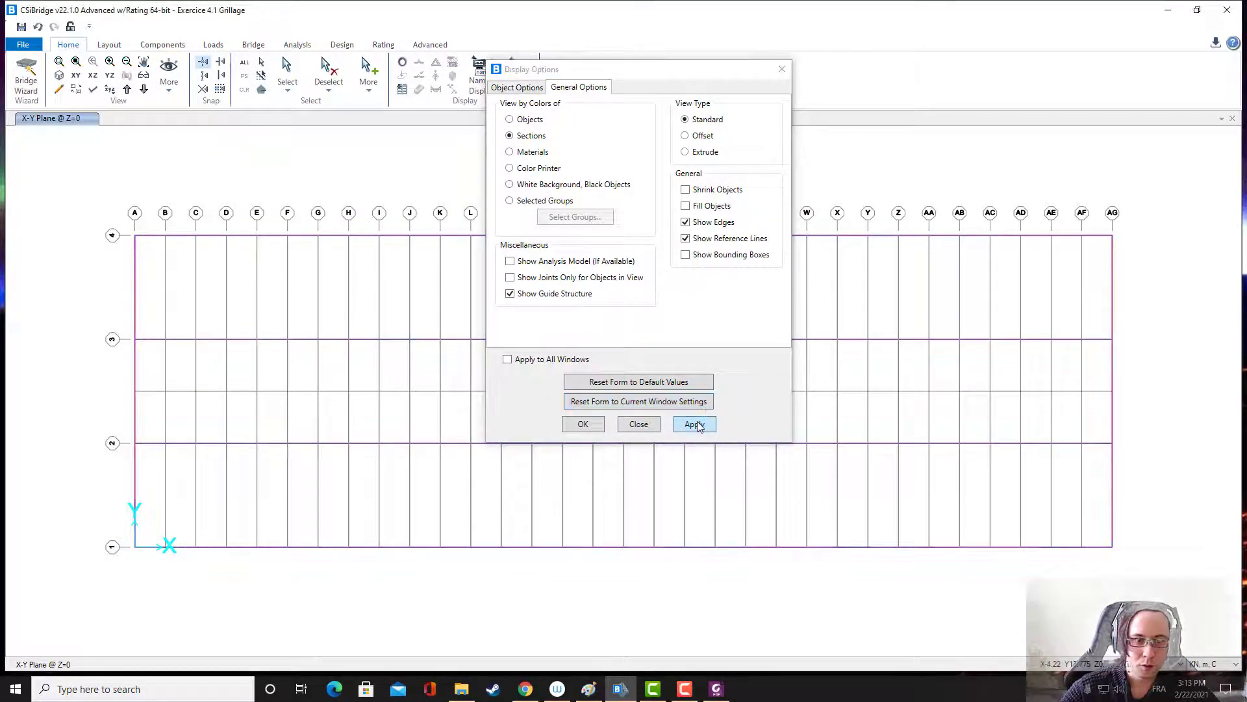
pyautogui.click(583, 424)
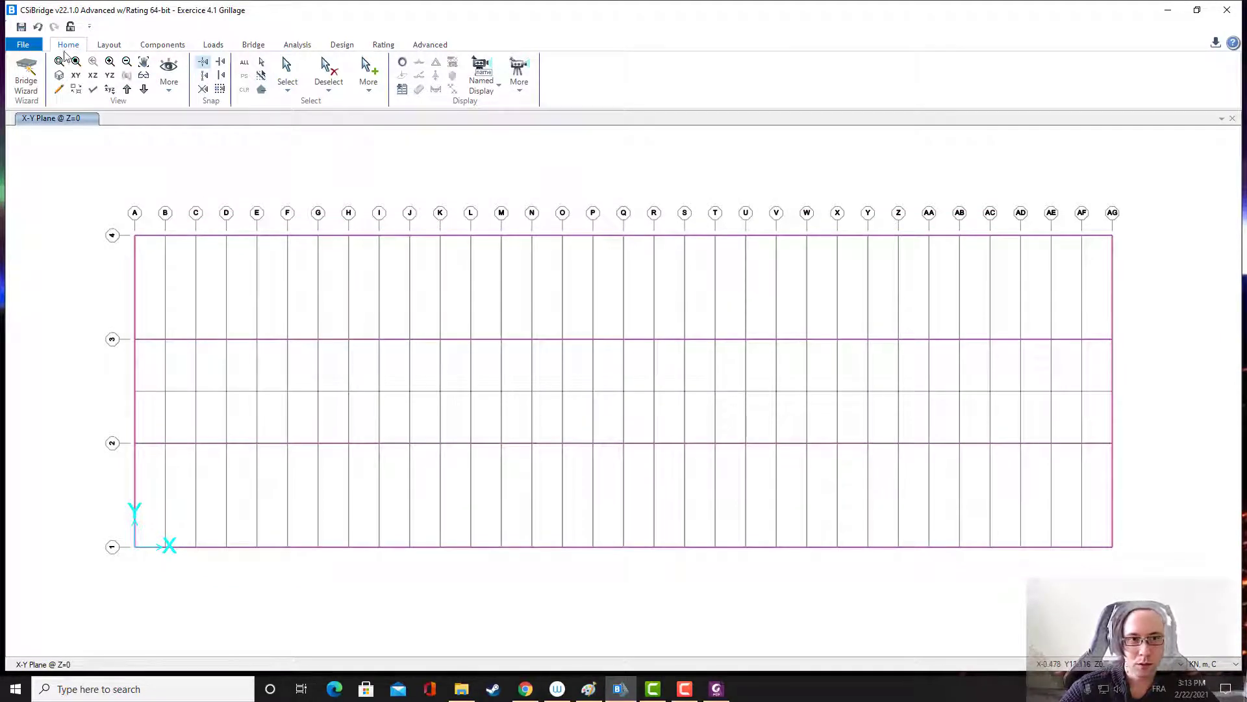
# - Draw straight Dalle frame members on grid lines B and C, each from line 4 to line 3
pyautogui.click(423, 45)
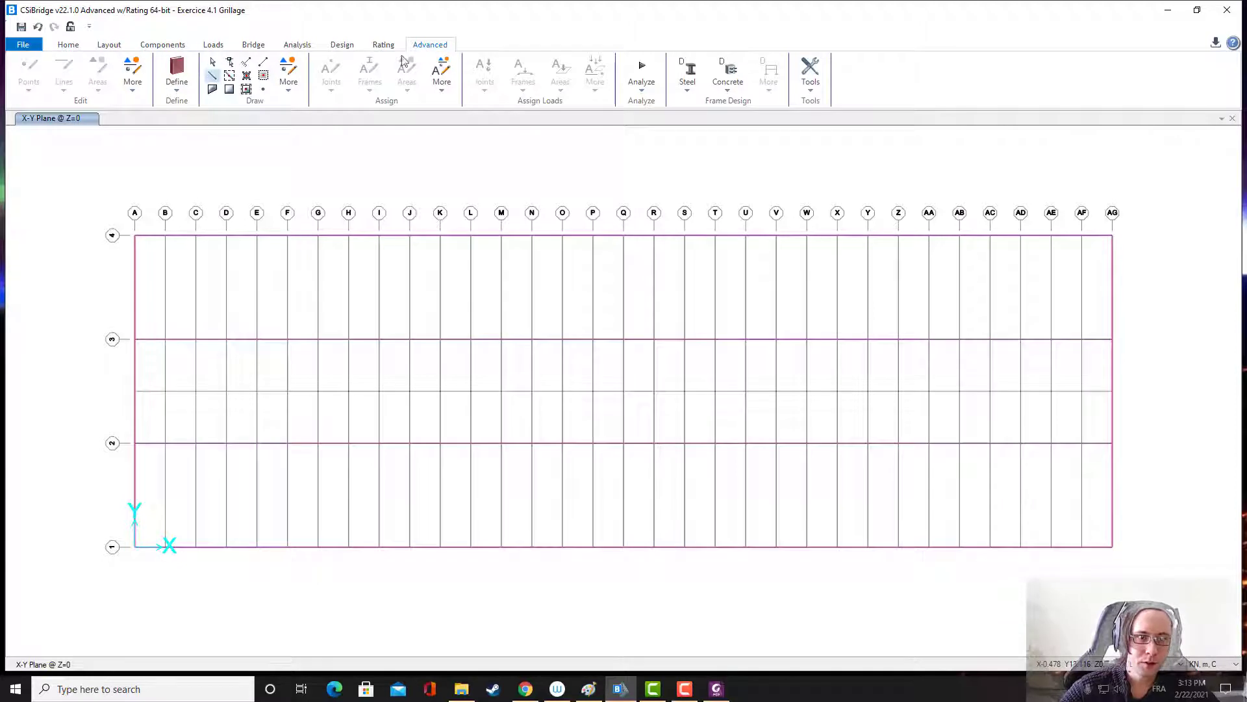
pyautogui.click(213, 76)
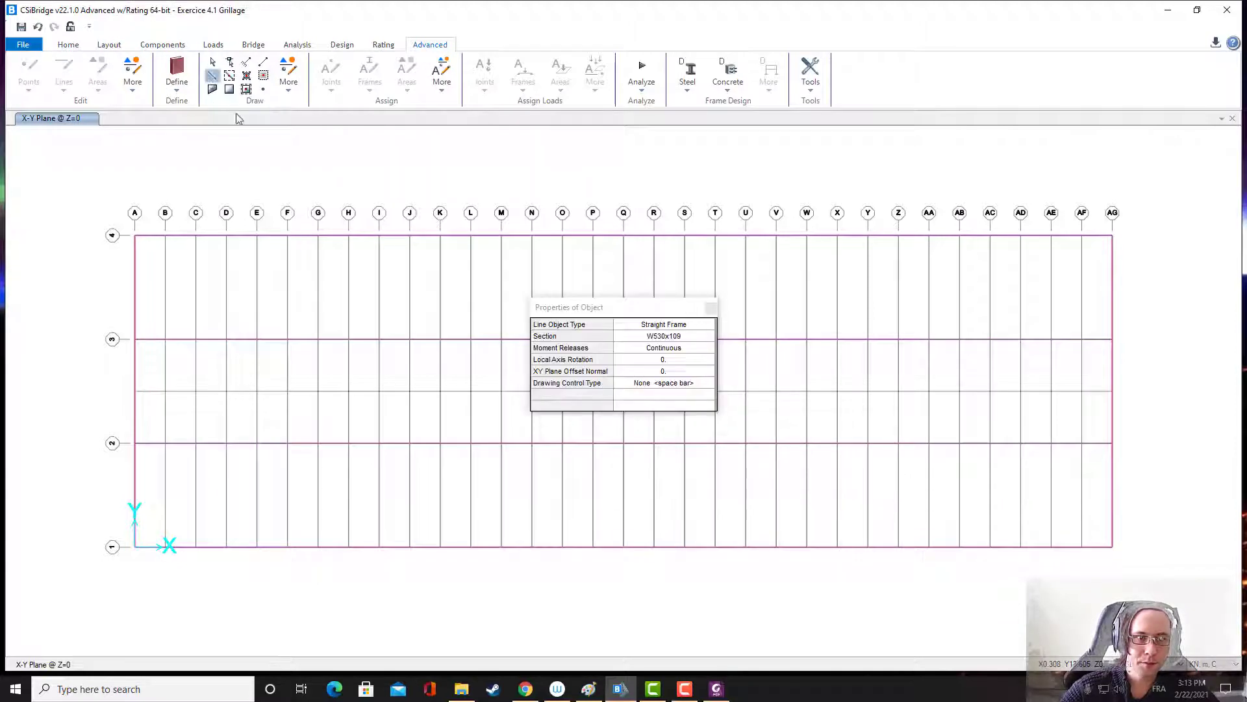
pyautogui.click(663, 335)
pyautogui.click(663, 336)
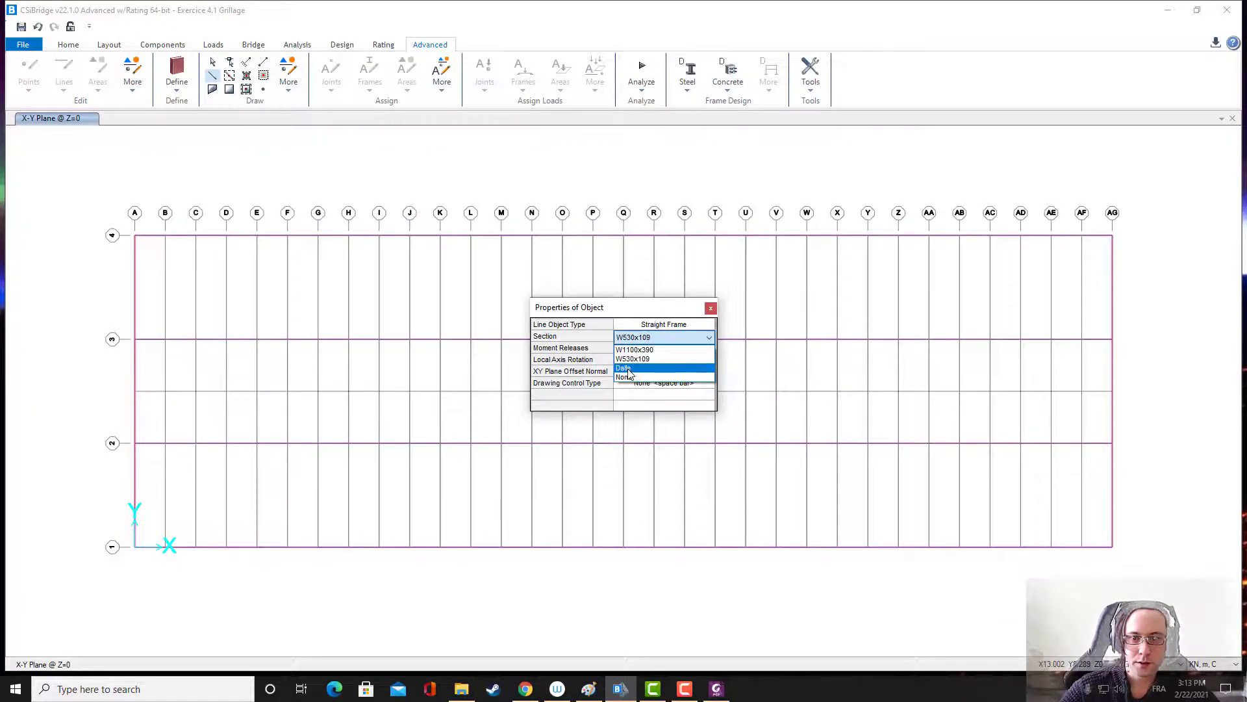
pyautogui.click(662, 366)
pyautogui.click(165, 235)
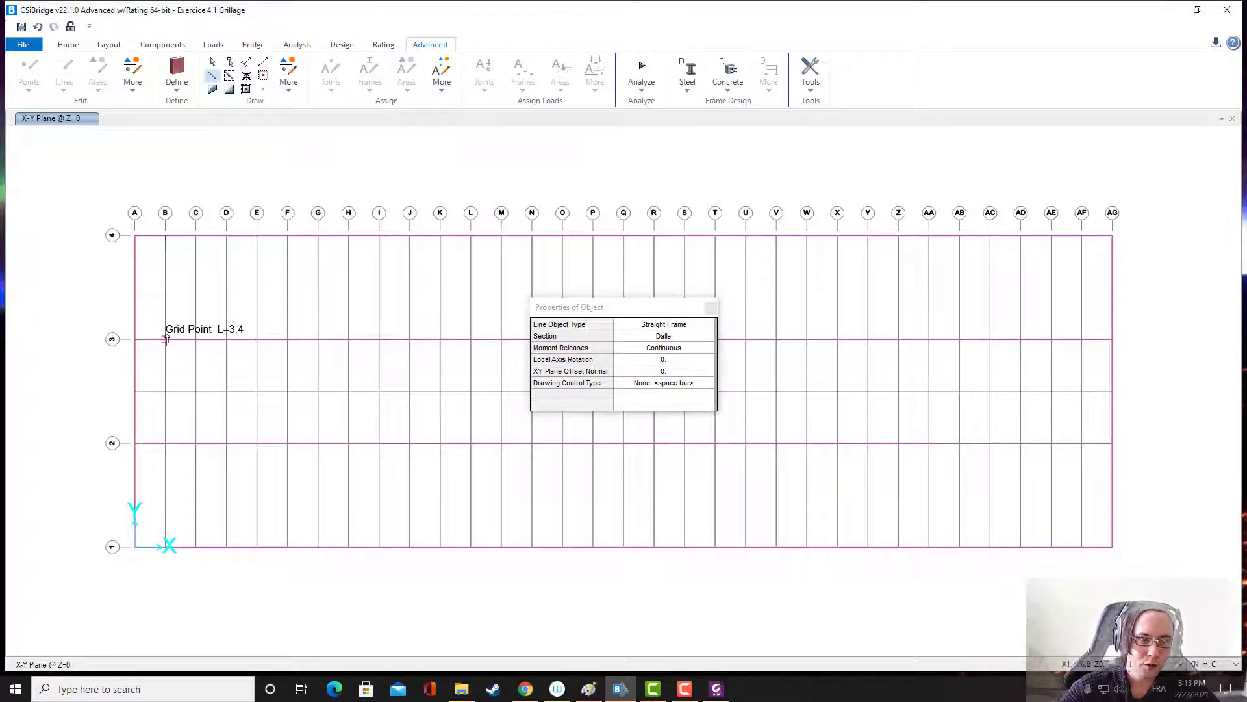
pyautogui.click(165, 338)
pyautogui.click(196, 235)
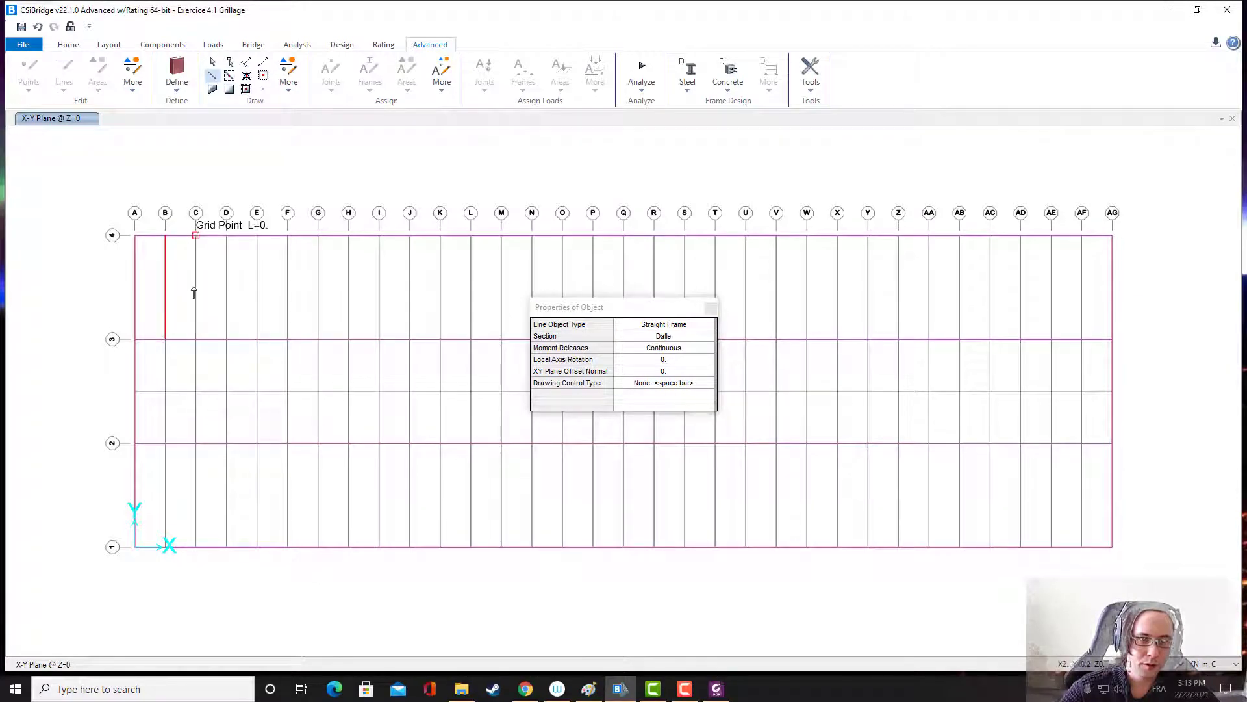
pyautogui.click(195, 339)
# - Draw Dalle frame members on grid lines B and C from line 3 to 2 and from line 2 to 1, and end the drawing
pyautogui.click(165, 339)
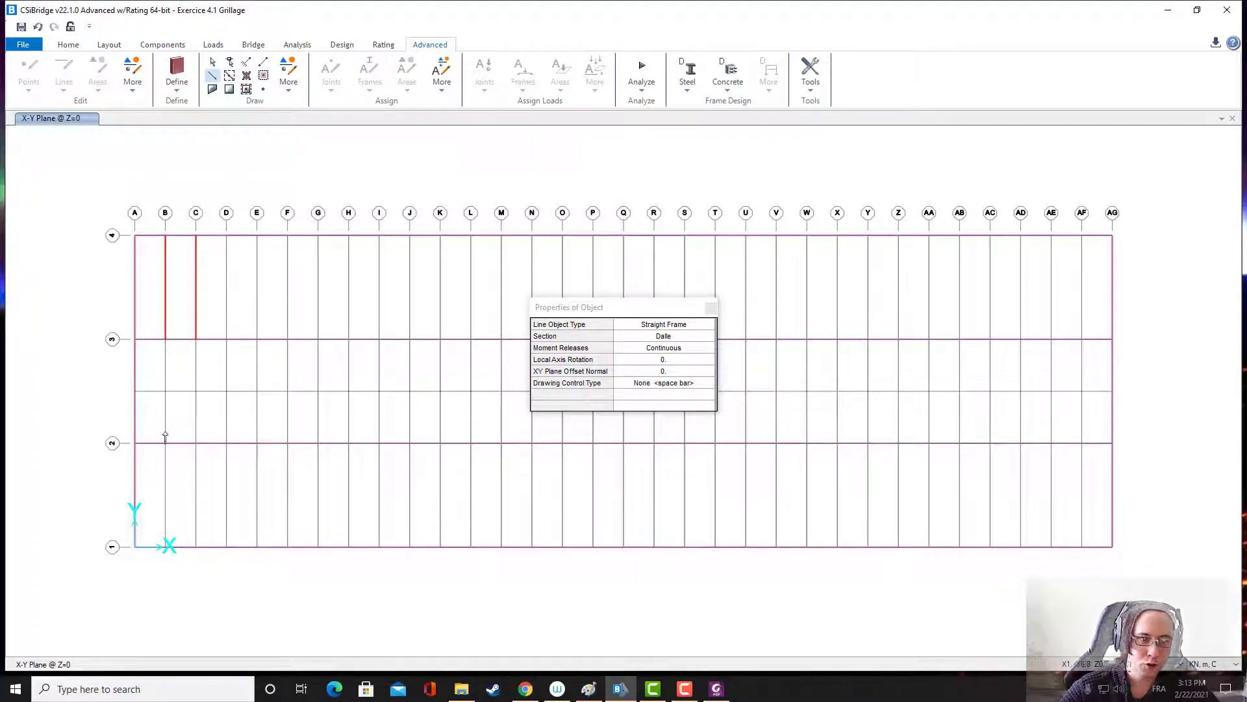
pyautogui.click(165, 443)
pyautogui.click(196, 339)
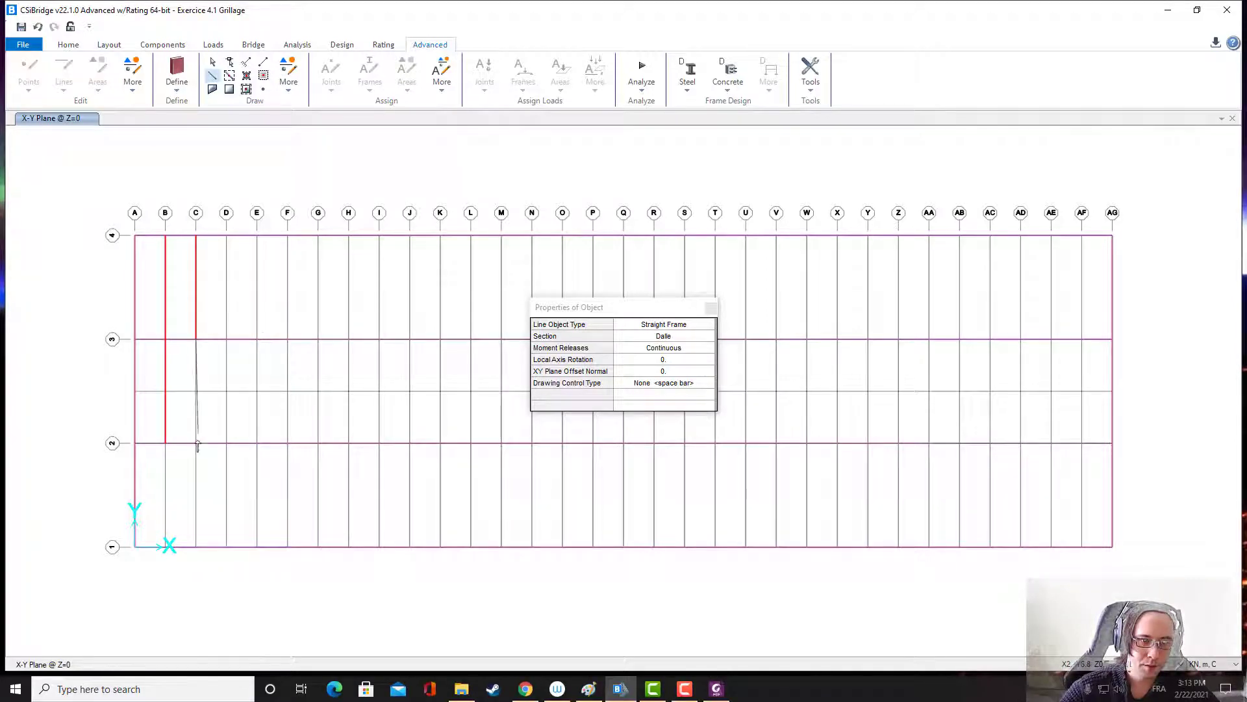
pyautogui.click(195, 443)
pyautogui.click(165, 443)
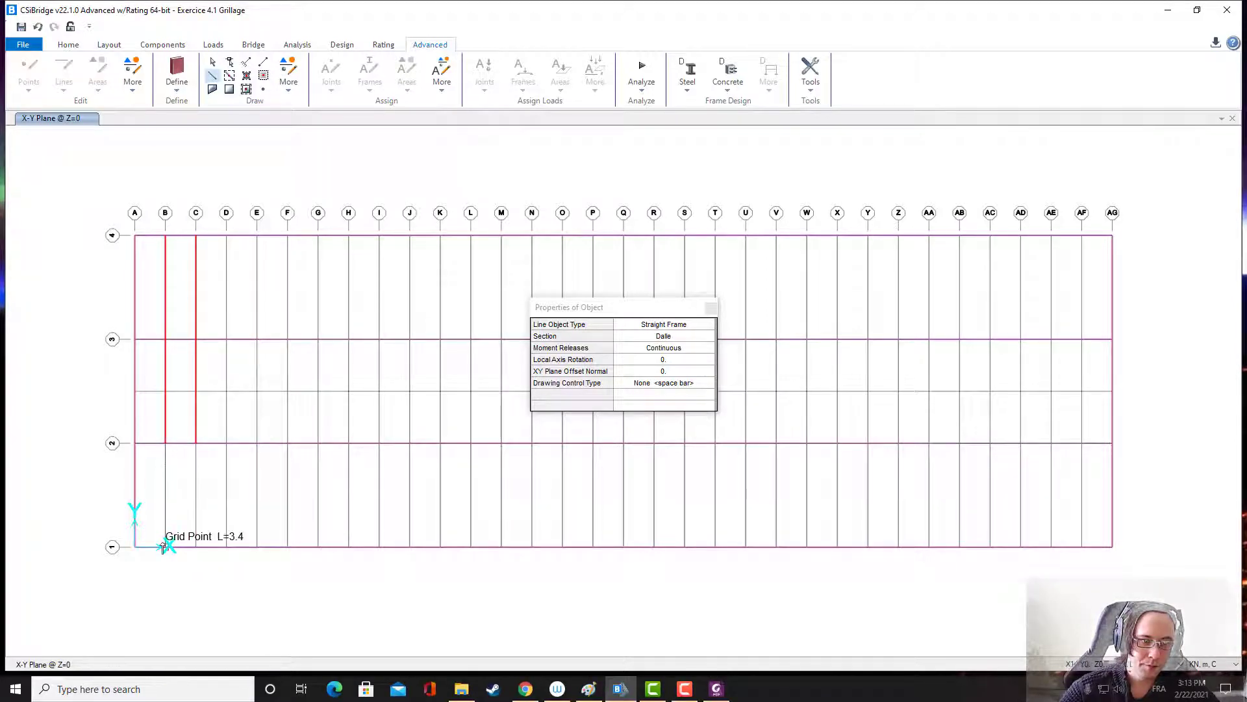
pyautogui.click(165, 546)
pyautogui.click(196, 442)
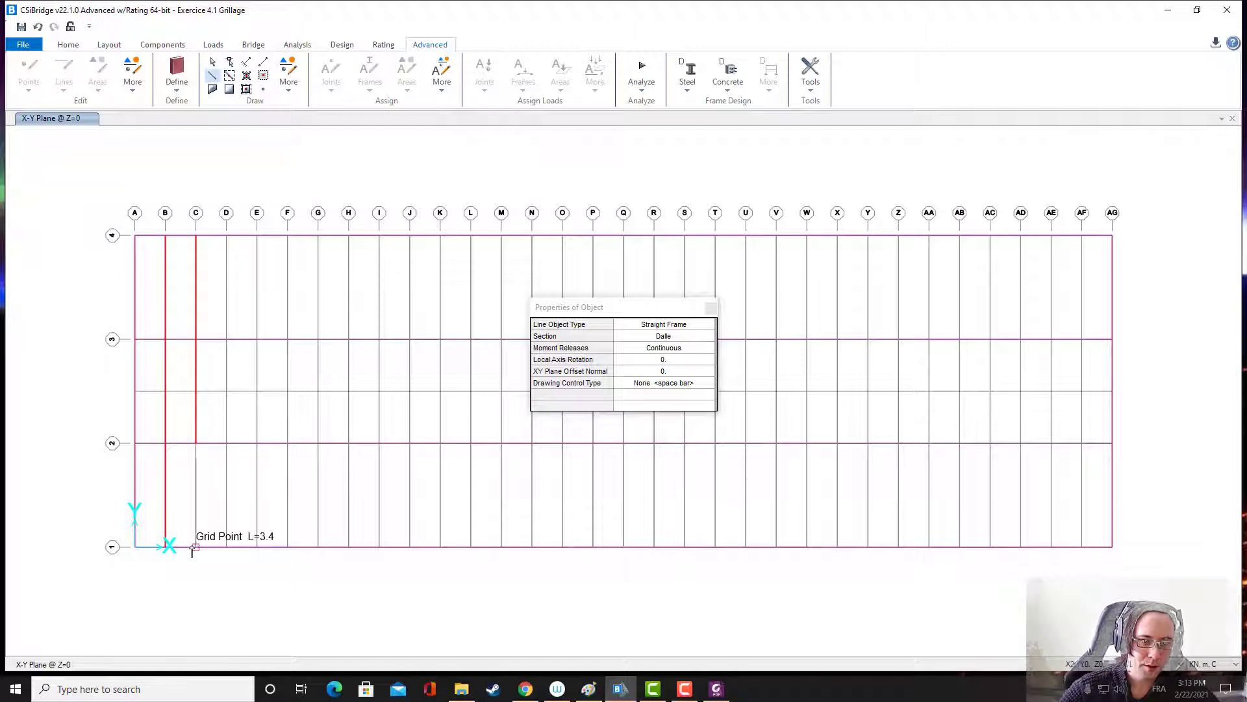
pyautogui.click(195, 545)
pyautogui.click(711, 307)
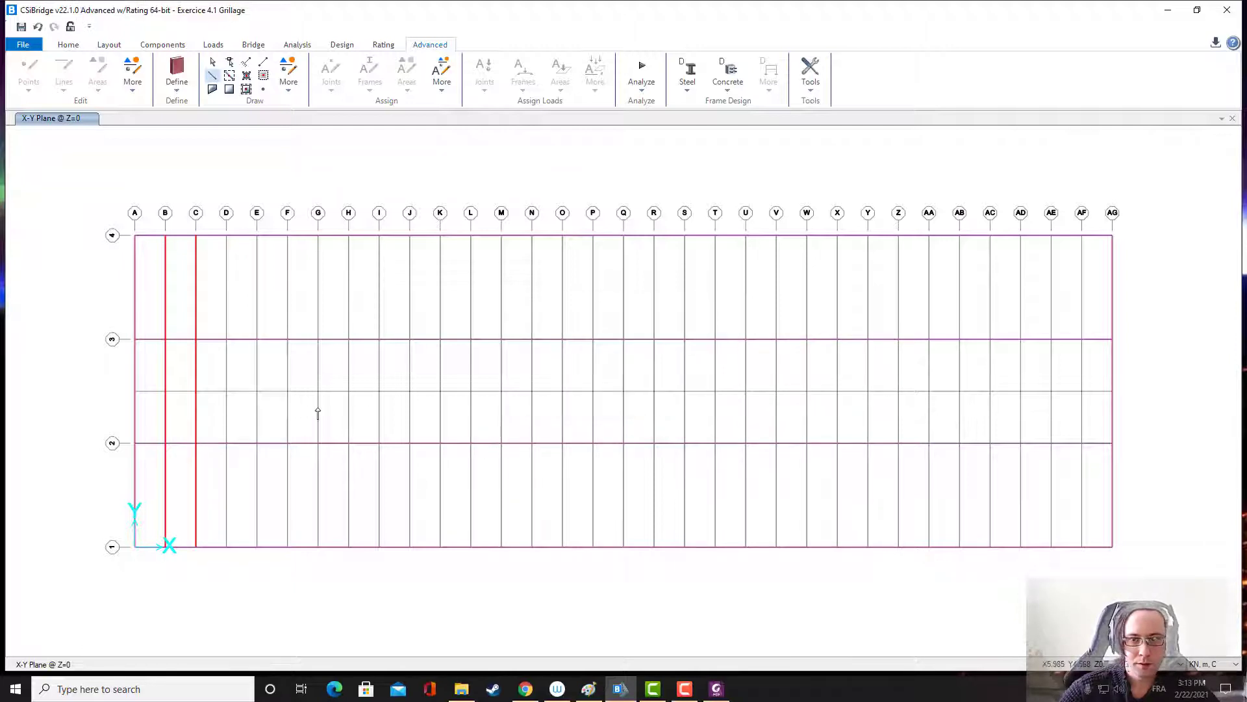
pyautogui.press('Escape')
# - Replicate the three Dalle members on grid line C linearly, with dx set to 1 m and the number of increments to 28
pyautogui.moveTo(214, 505); pyautogui.dragTo(189, 483)
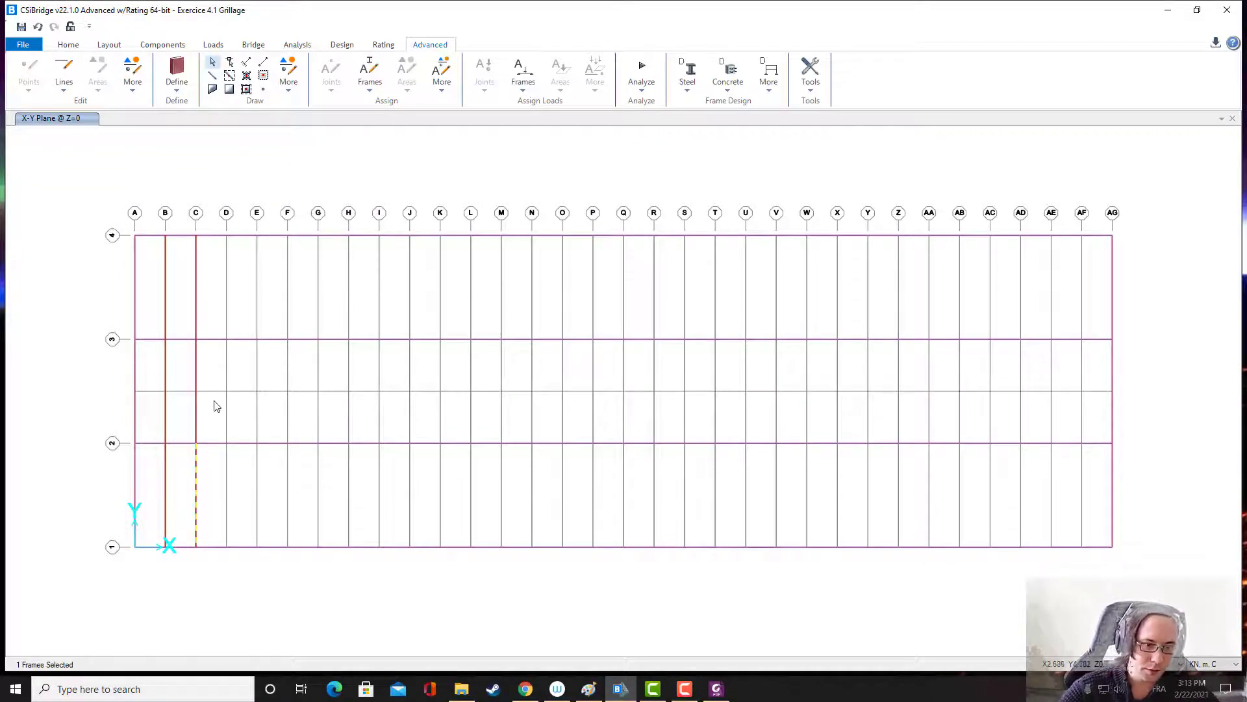
pyautogui.moveTo(214, 401); pyautogui.dragTo(178, 382)
pyautogui.moveTo(202, 317); pyautogui.dragTo(179, 265)
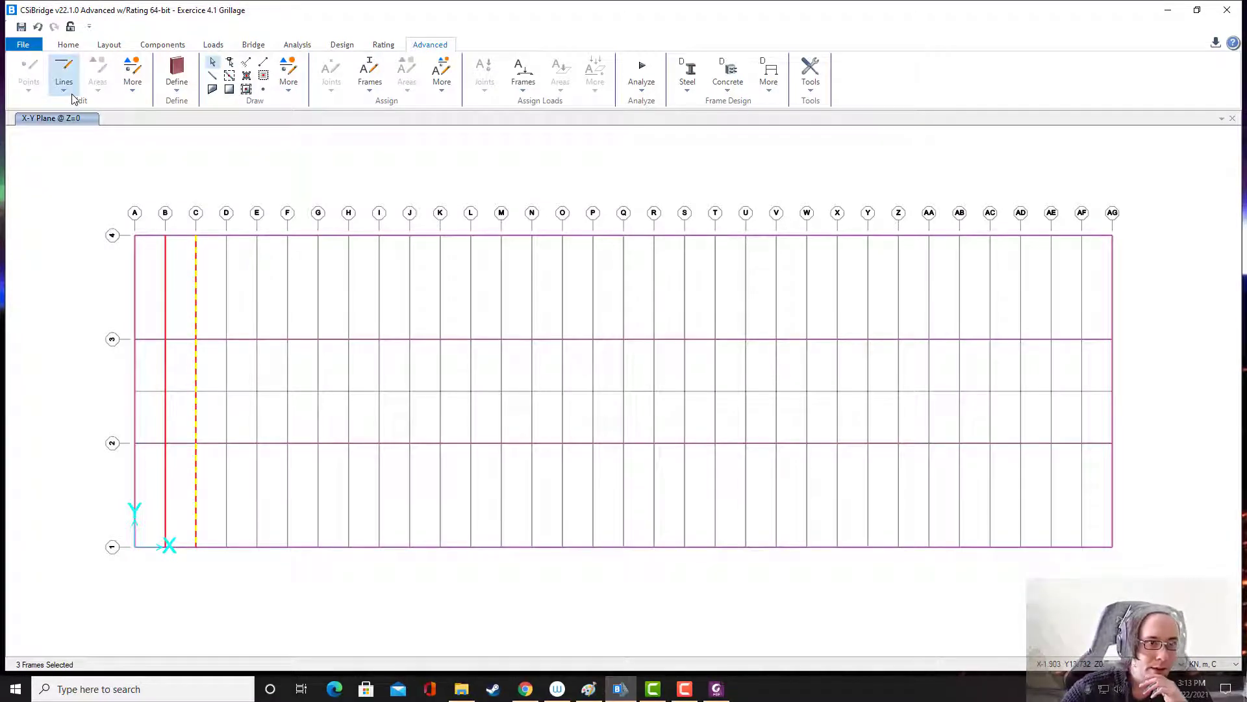
pyautogui.click(134, 93)
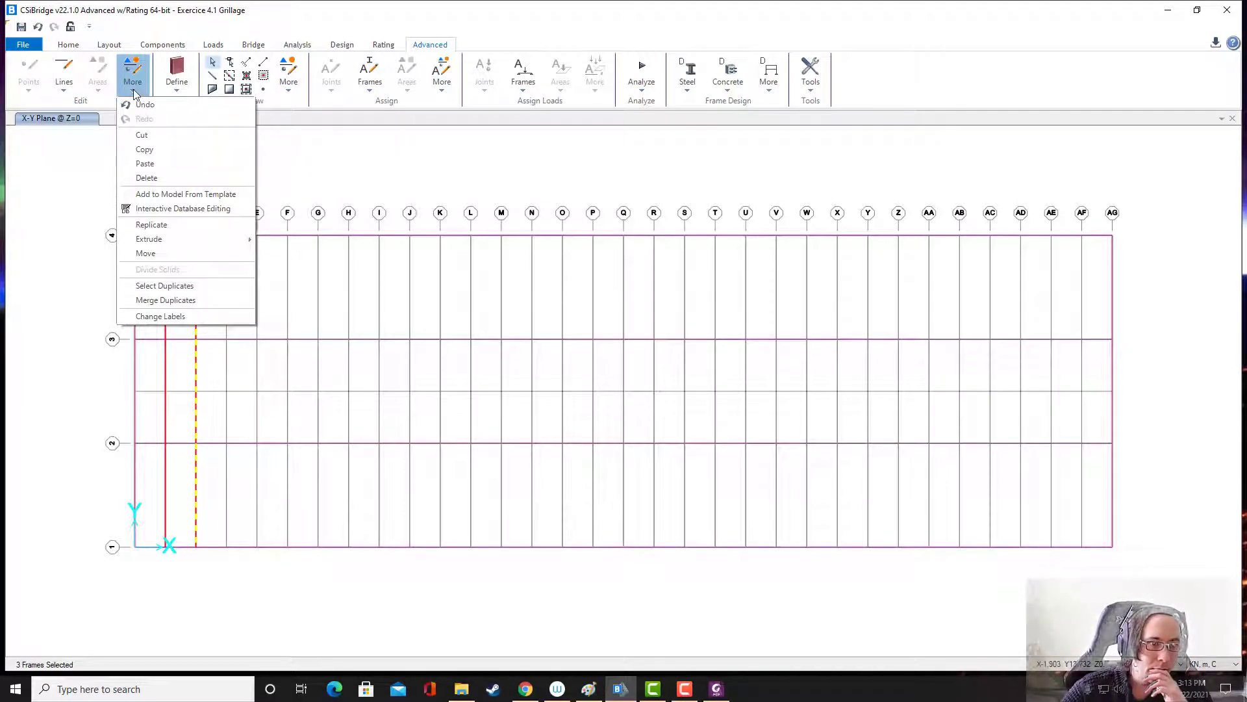
pyautogui.click(134, 94)
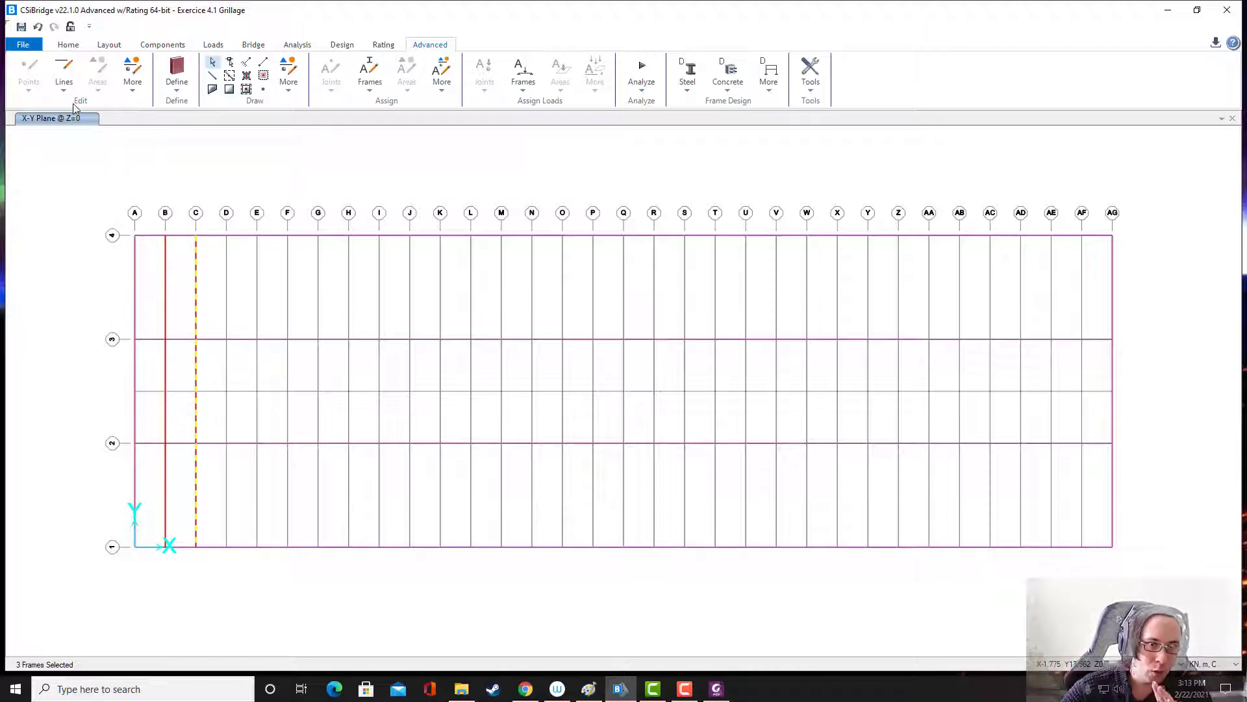
pyautogui.click(136, 91)
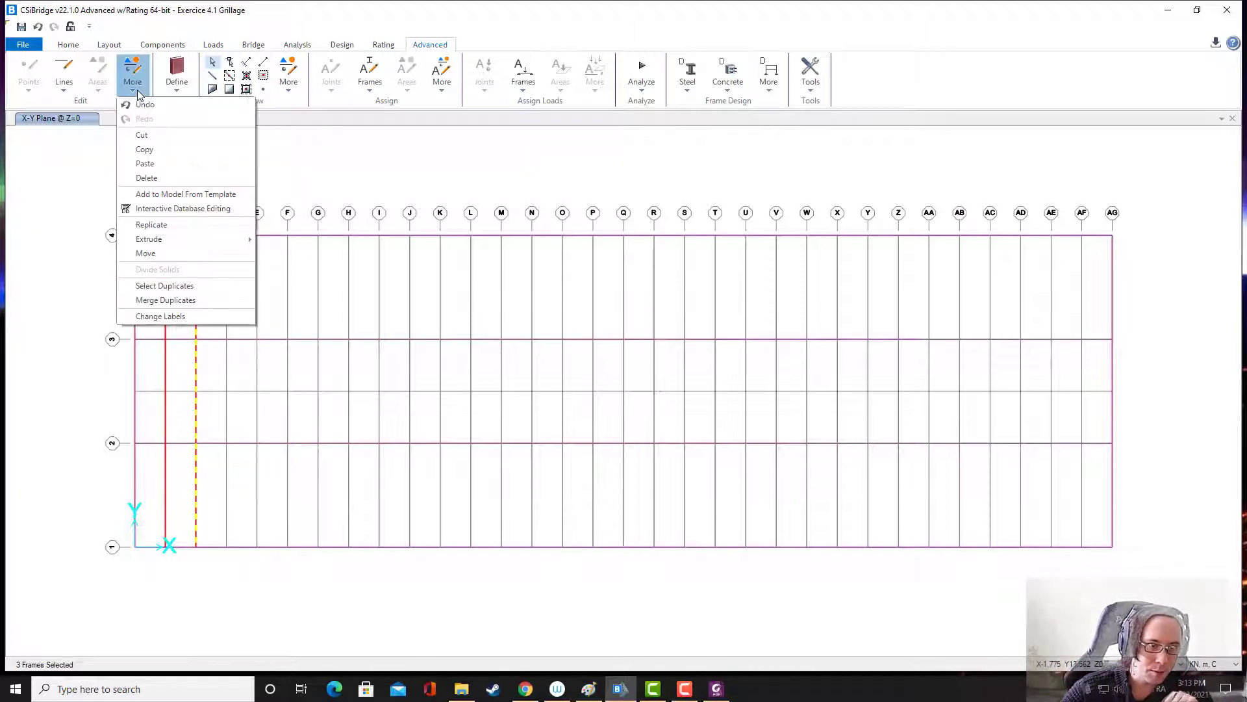
pyautogui.click(155, 224)
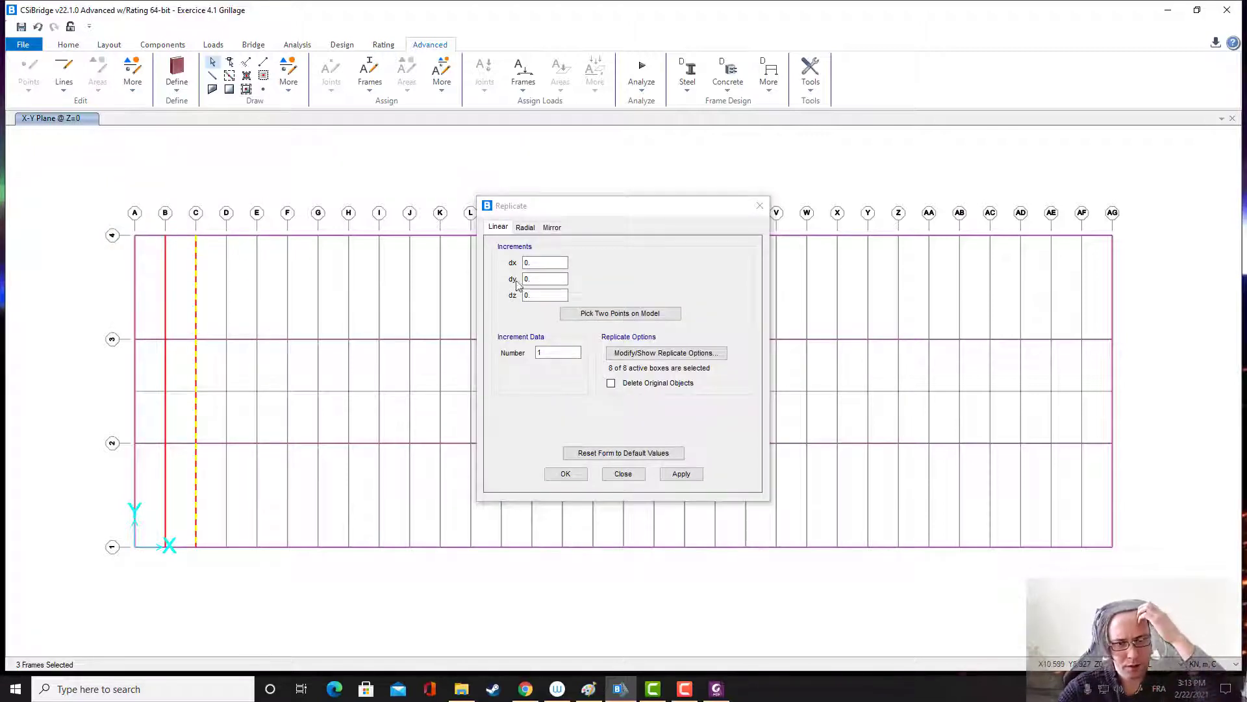
pyautogui.click(528, 278)
pyautogui.click(532, 264)
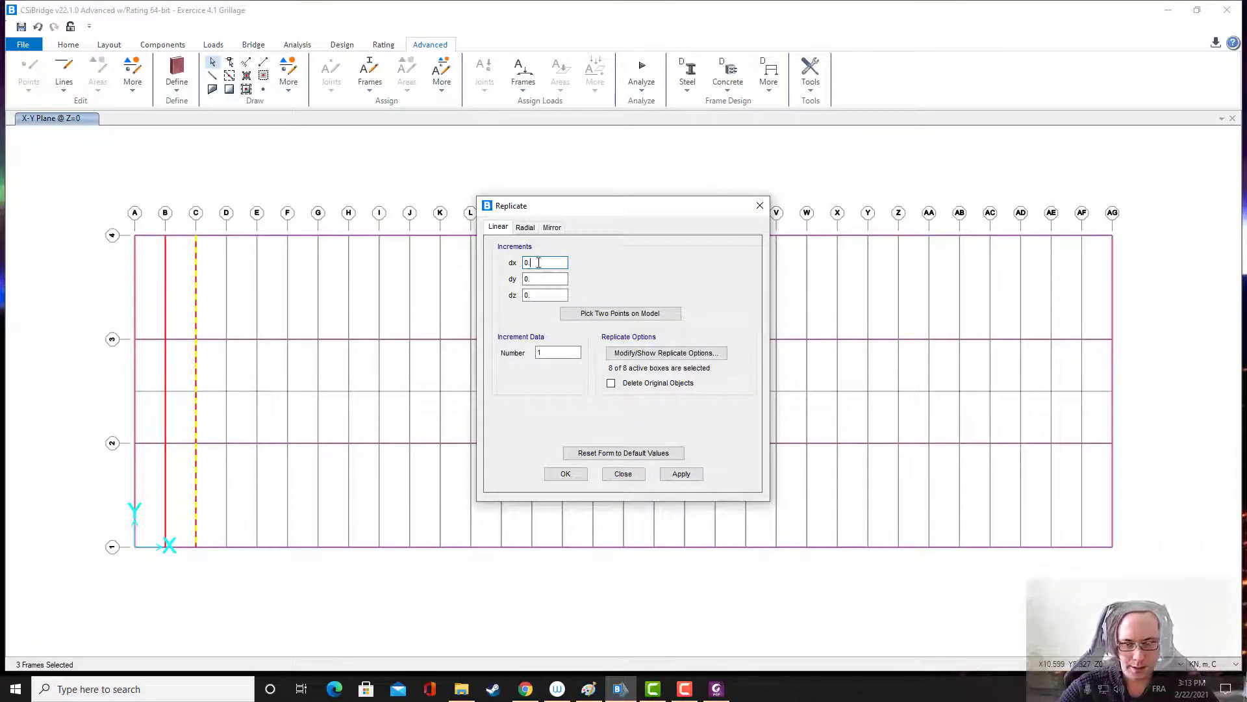
pyautogui.moveTo(538, 262); pyautogui.dragTo(516, 259)
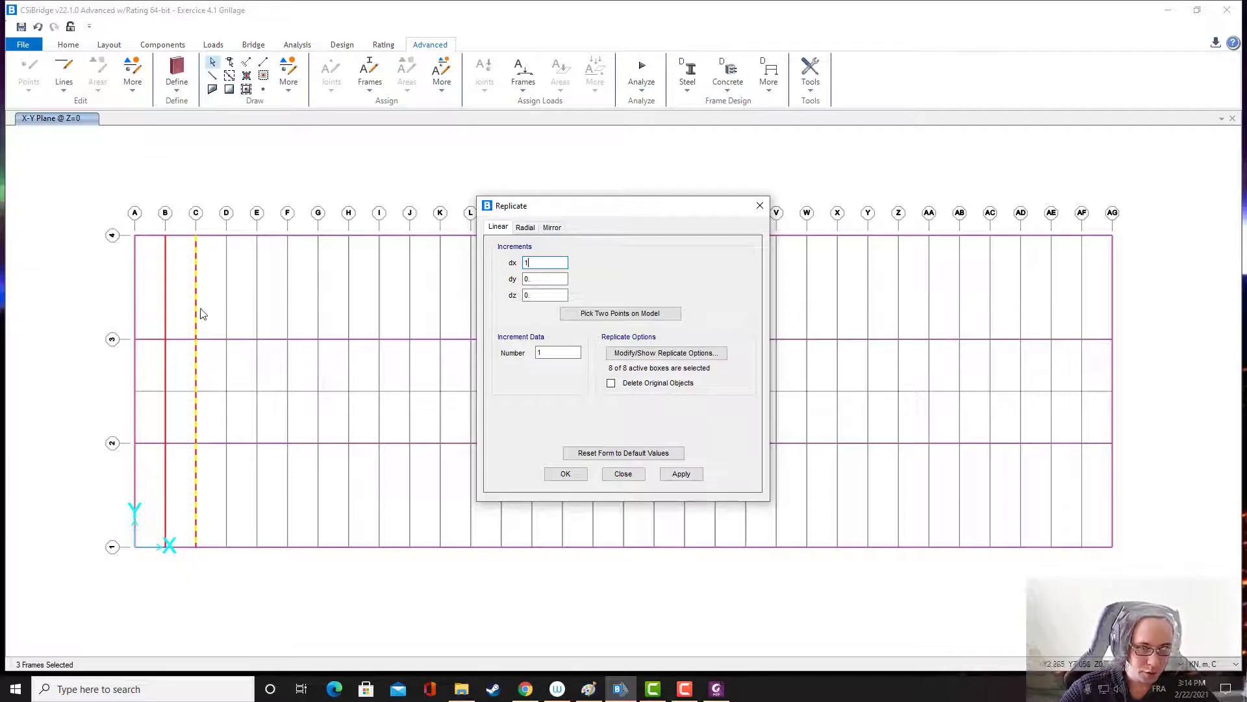
pyautogui.click(557, 352)
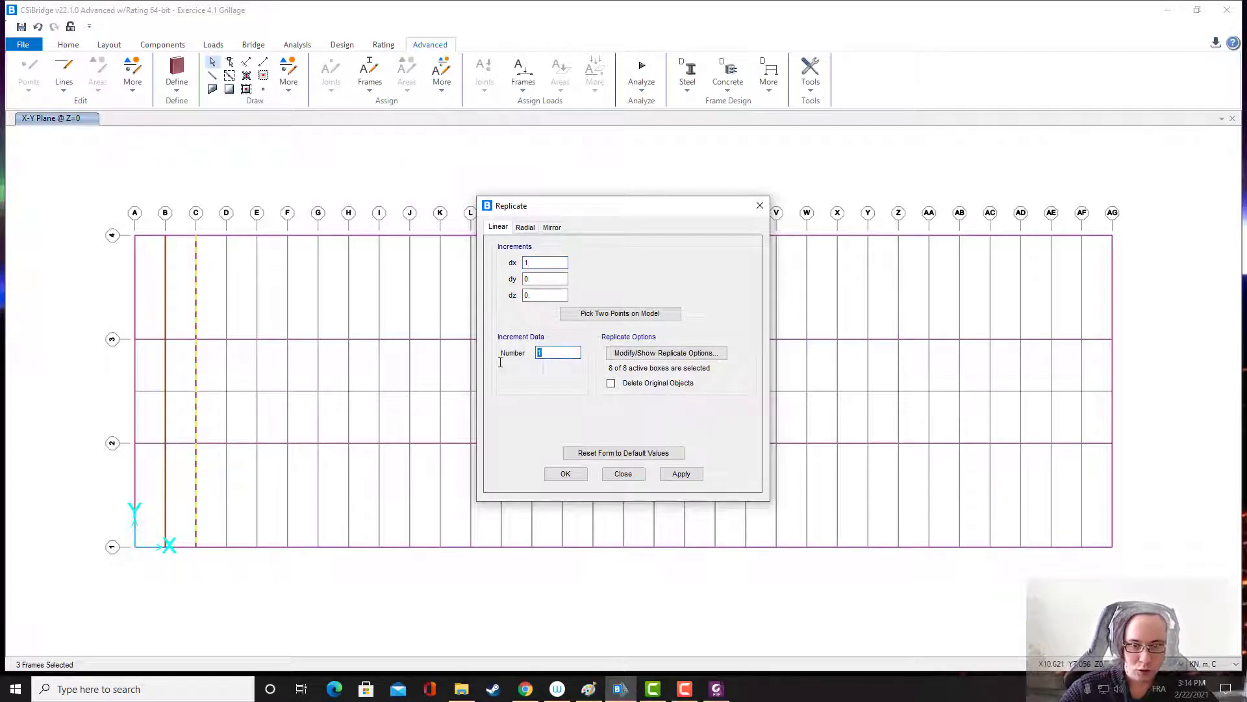
pyautogui.write('28')
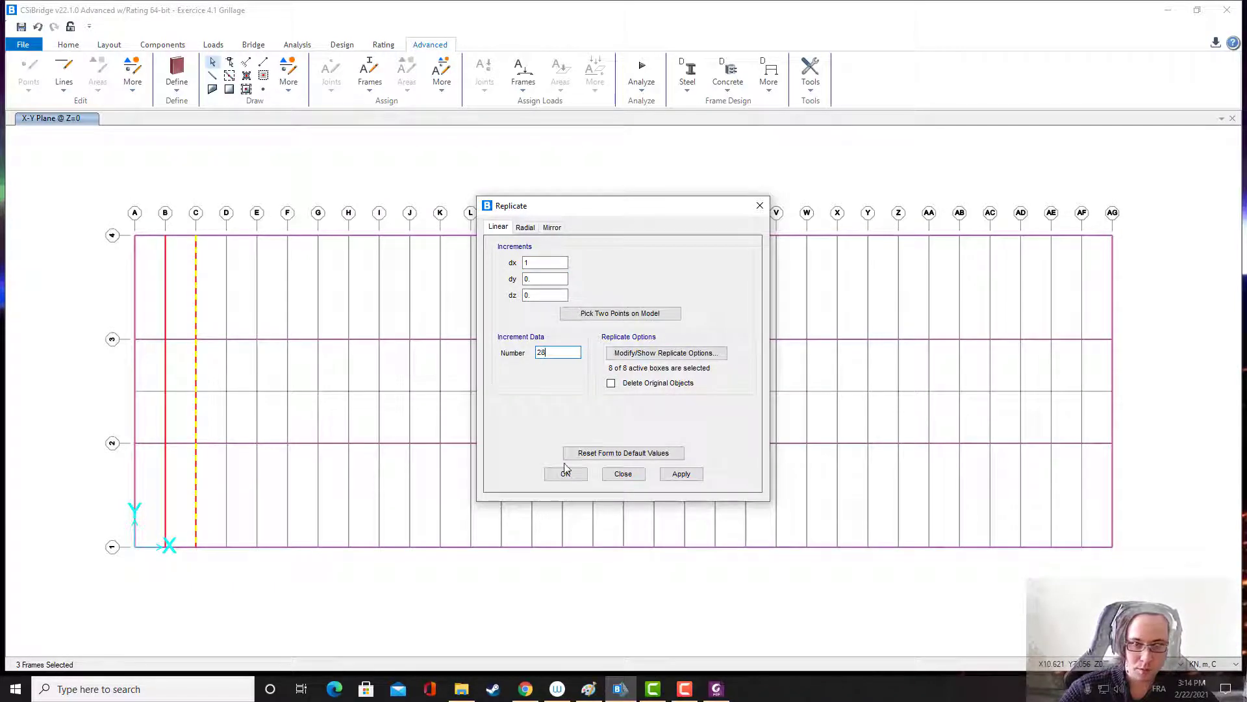
pyautogui.click(682, 476)
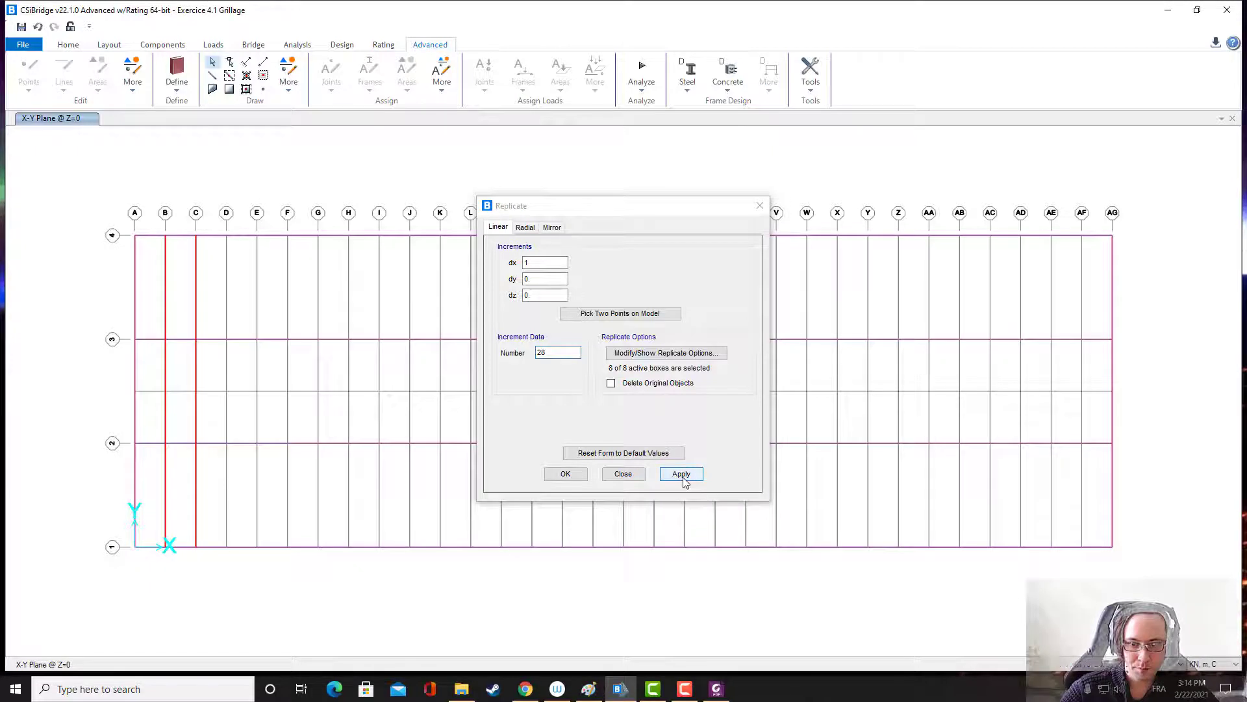
pyautogui.click(564, 475)
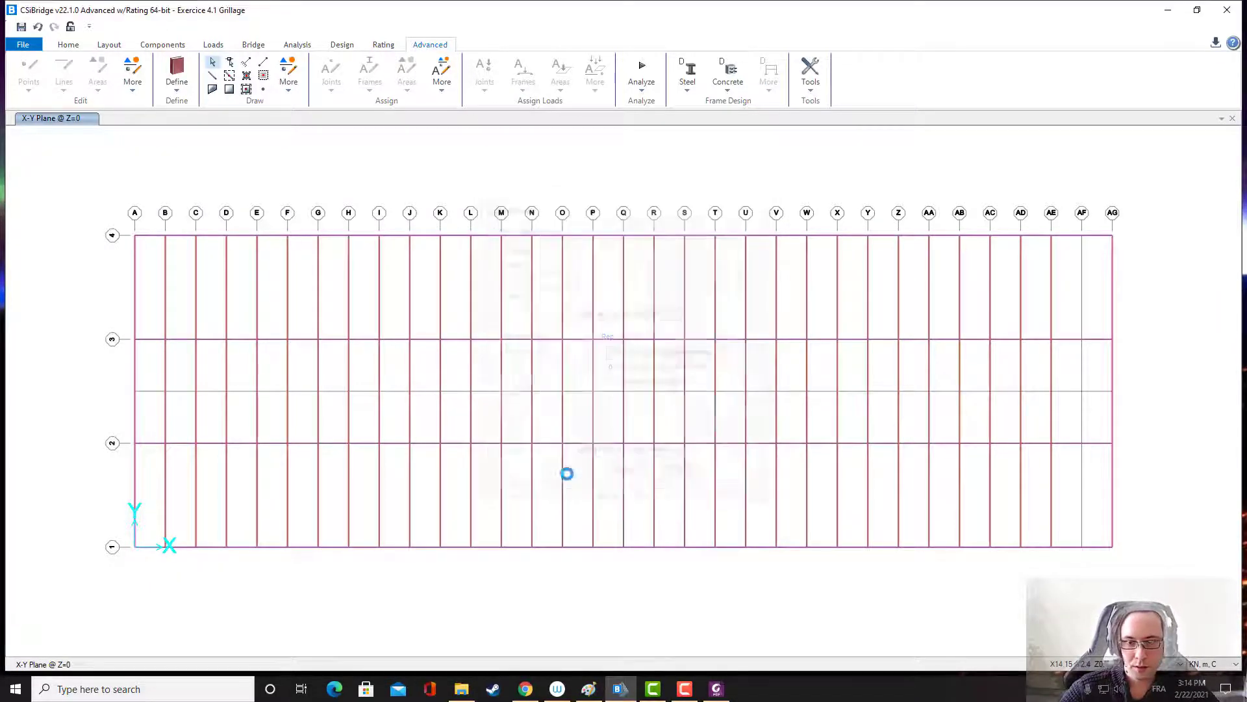
# - Draw straight Dalle frame members on grid line AF from line 4 to 3, 3 to 2 and 2 to 1, and end the drawing
pyautogui.click(212, 75)
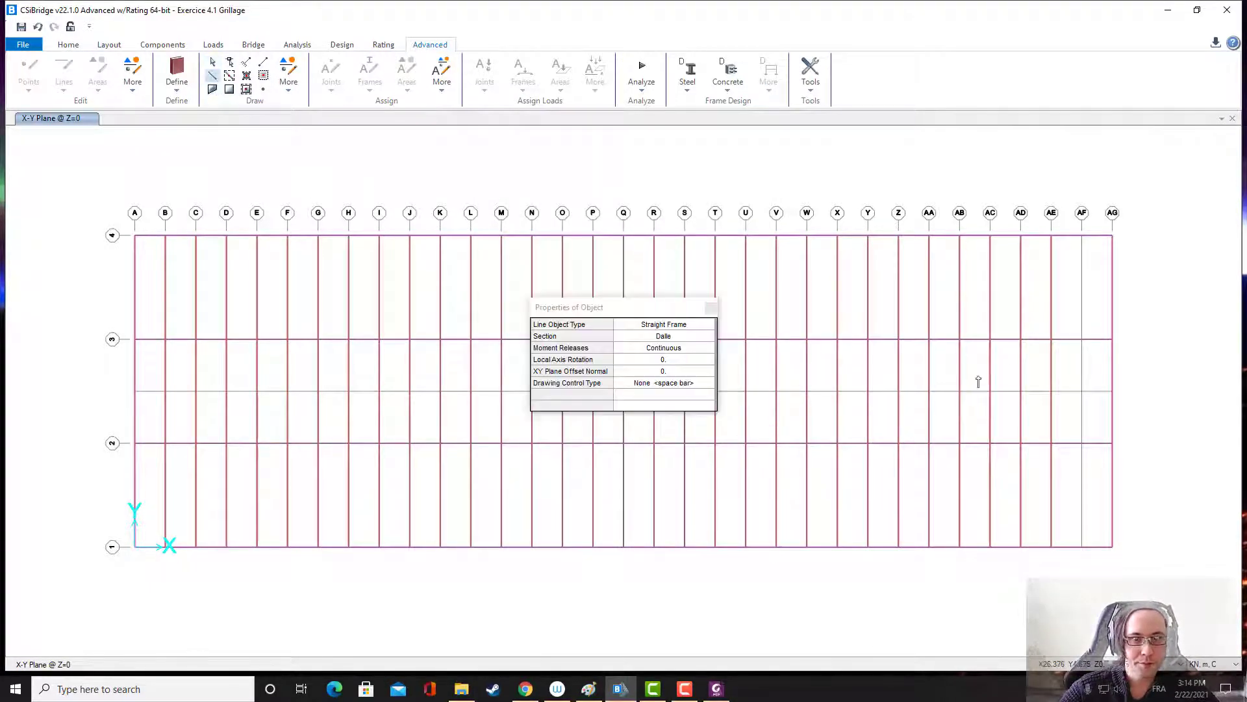
pyautogui.click(1081, 235)
pyautogui.click(1082, 339)
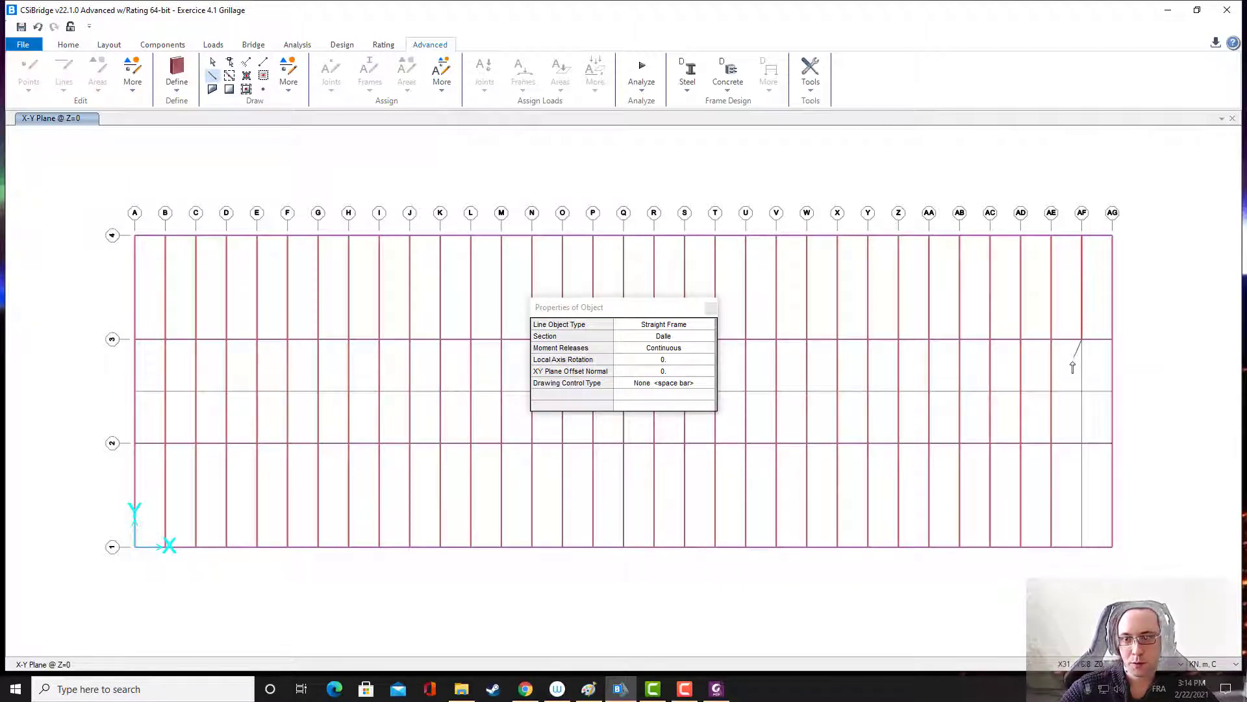
pyautogui.click(1081, 444)
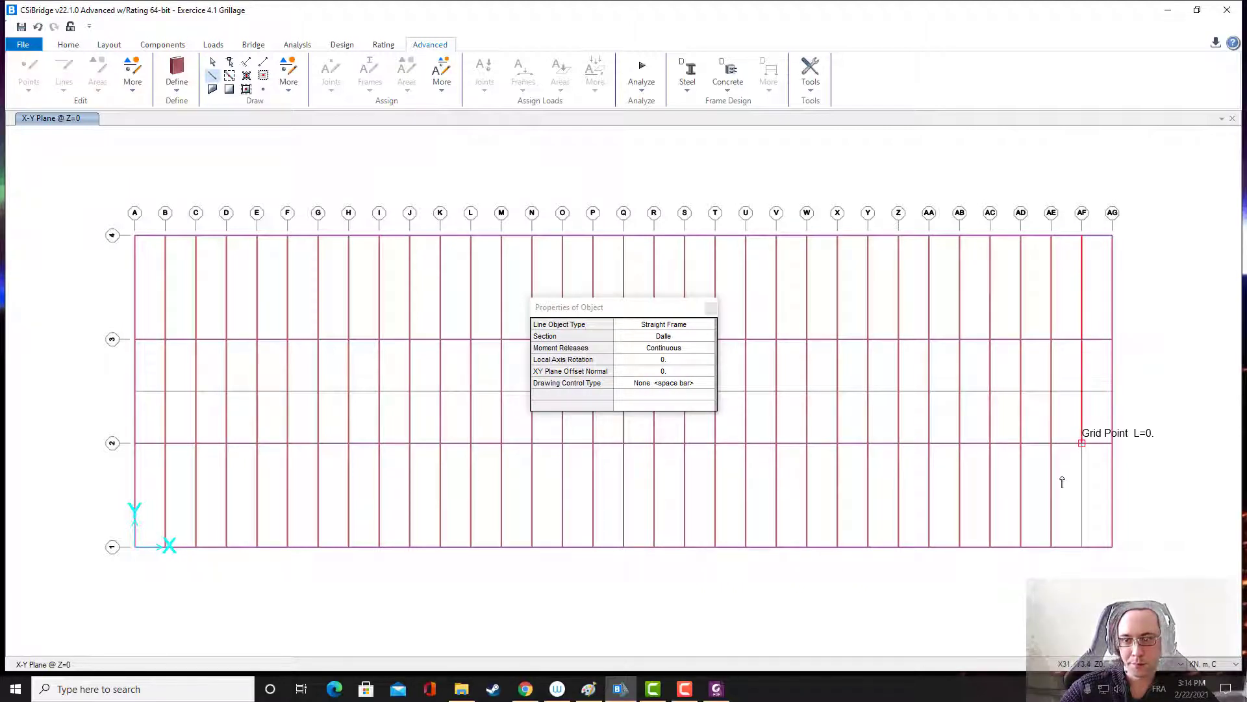
pyautogui.click(1081, 547)
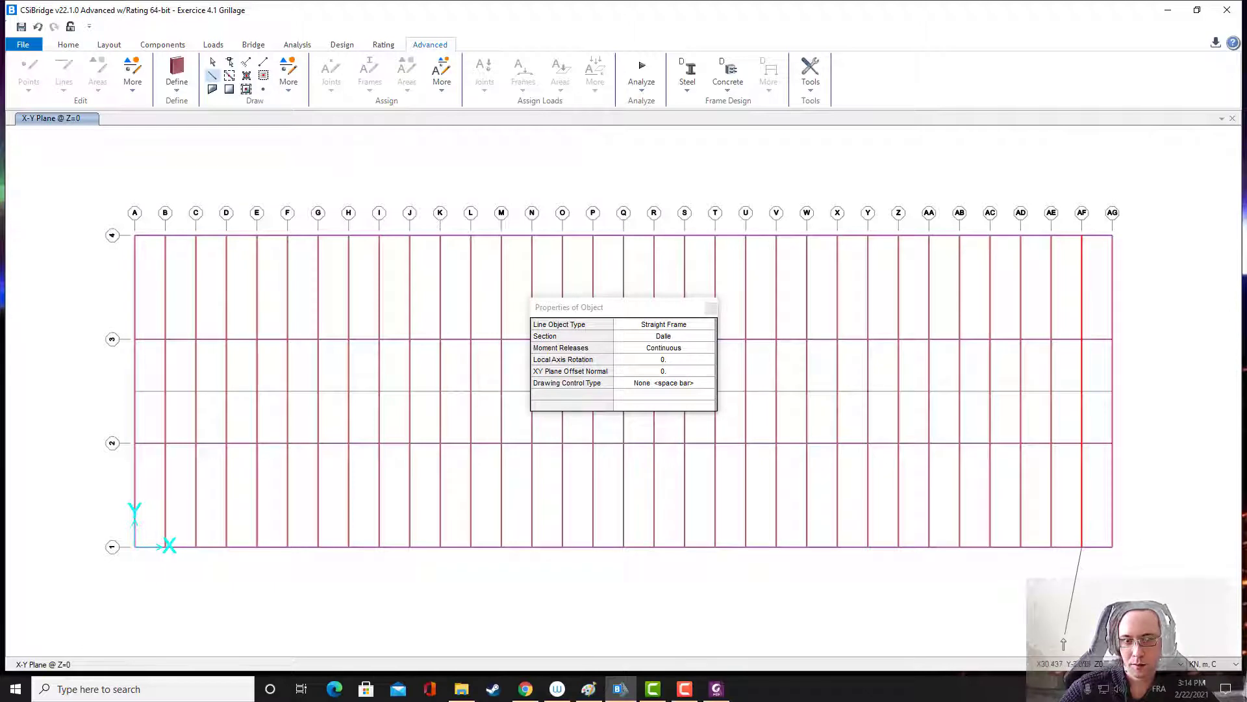
pyautogui.press('Escape')
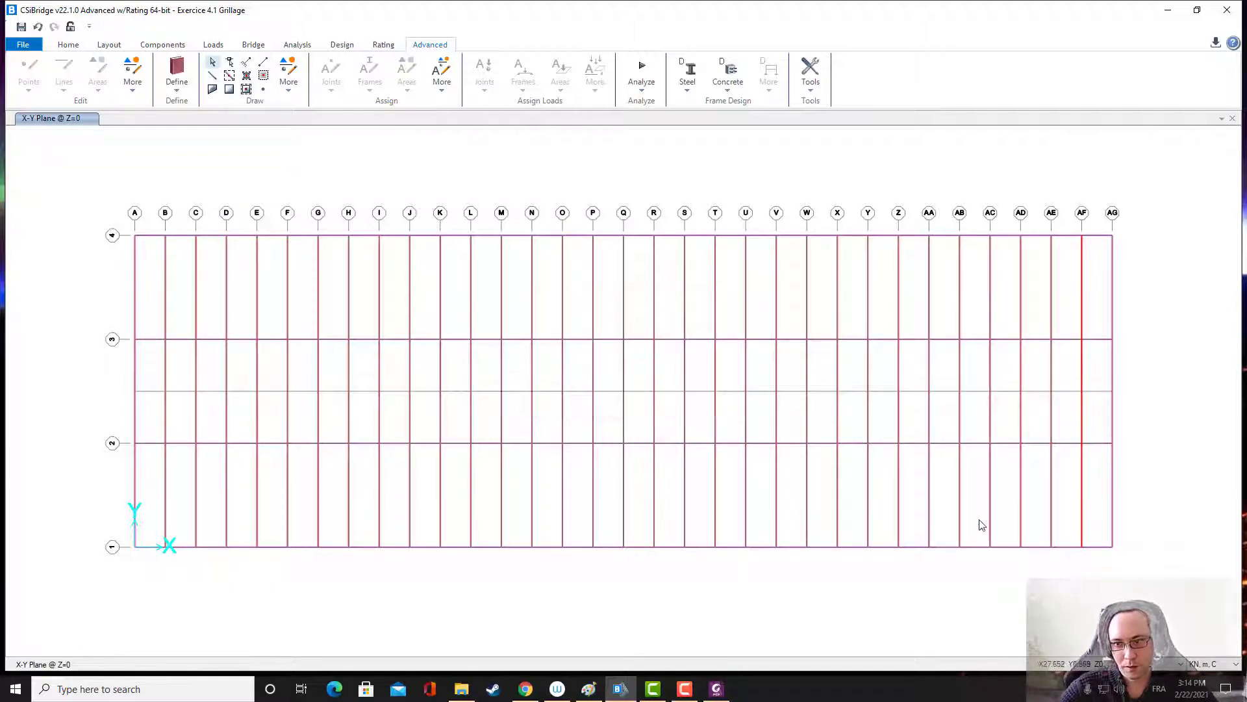
# - Examine the line assignments of the slab members between lines 2 and 1 on grid lines AF and AE
pyautogui.click(1053, 501)
pyautogui.press('Delete')
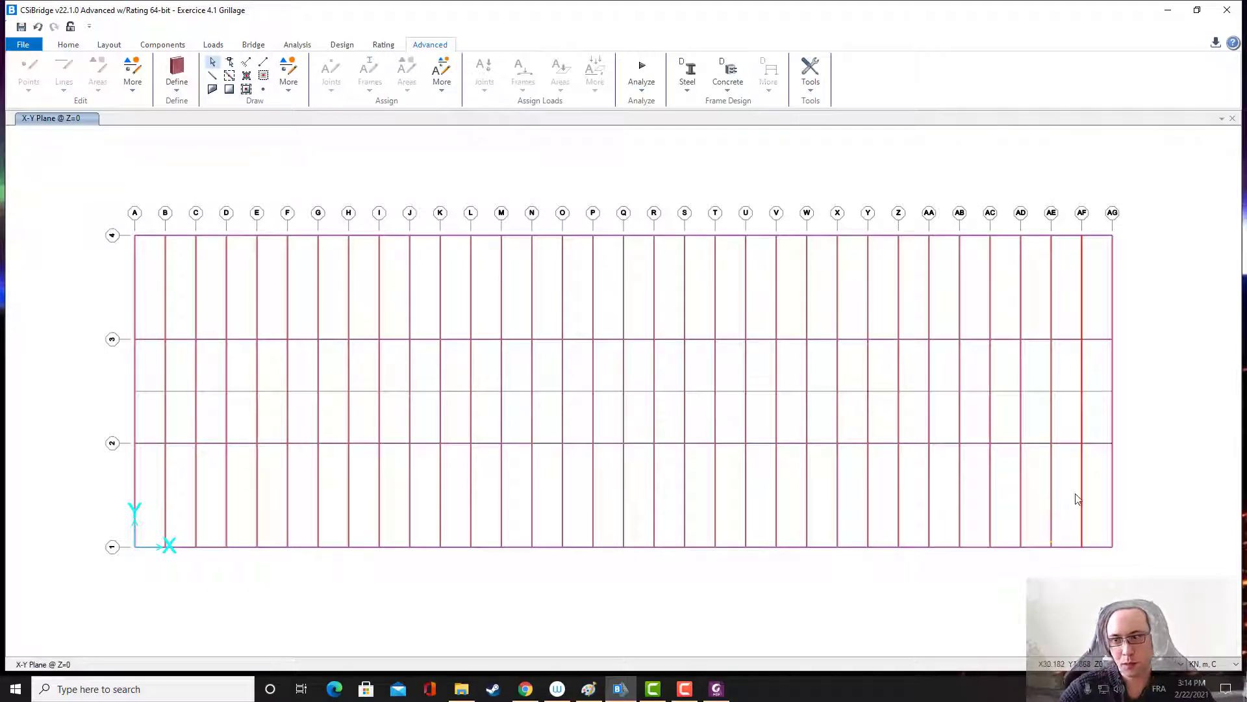
pyautogui.rightClick(1083, 503)
pyautogui.click(1084, 492)
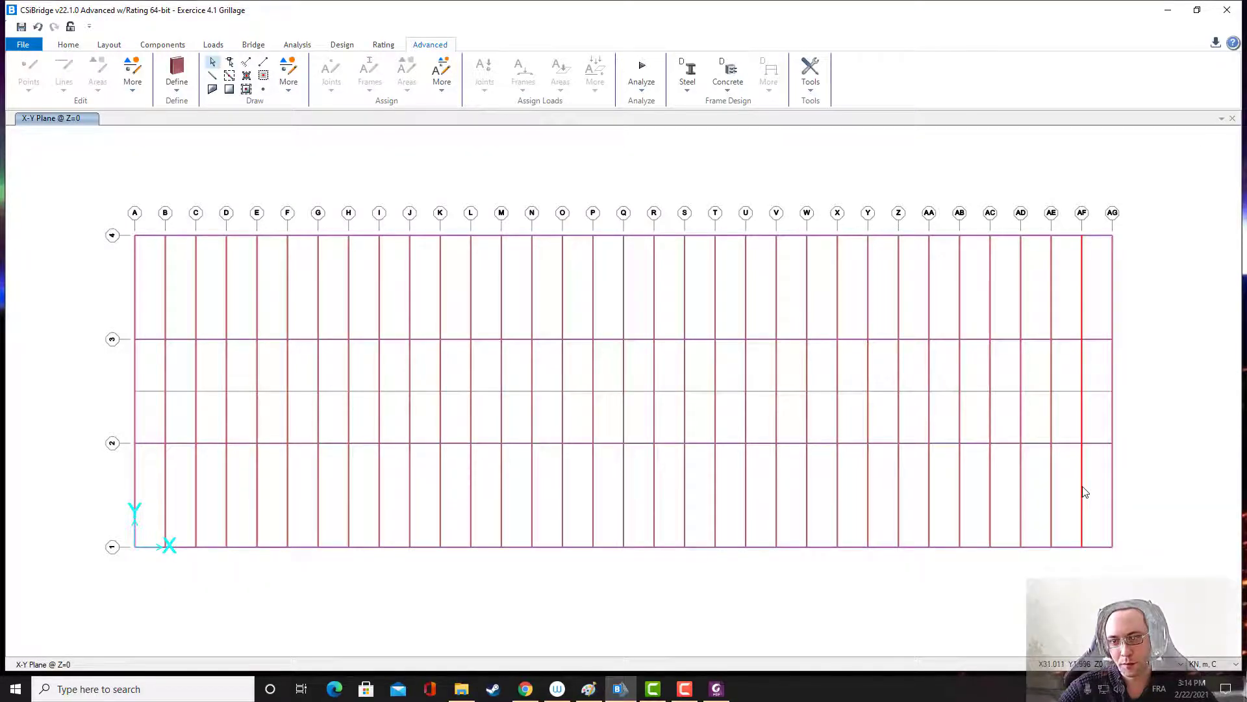
pyautogui.rightClick(1083, 490)
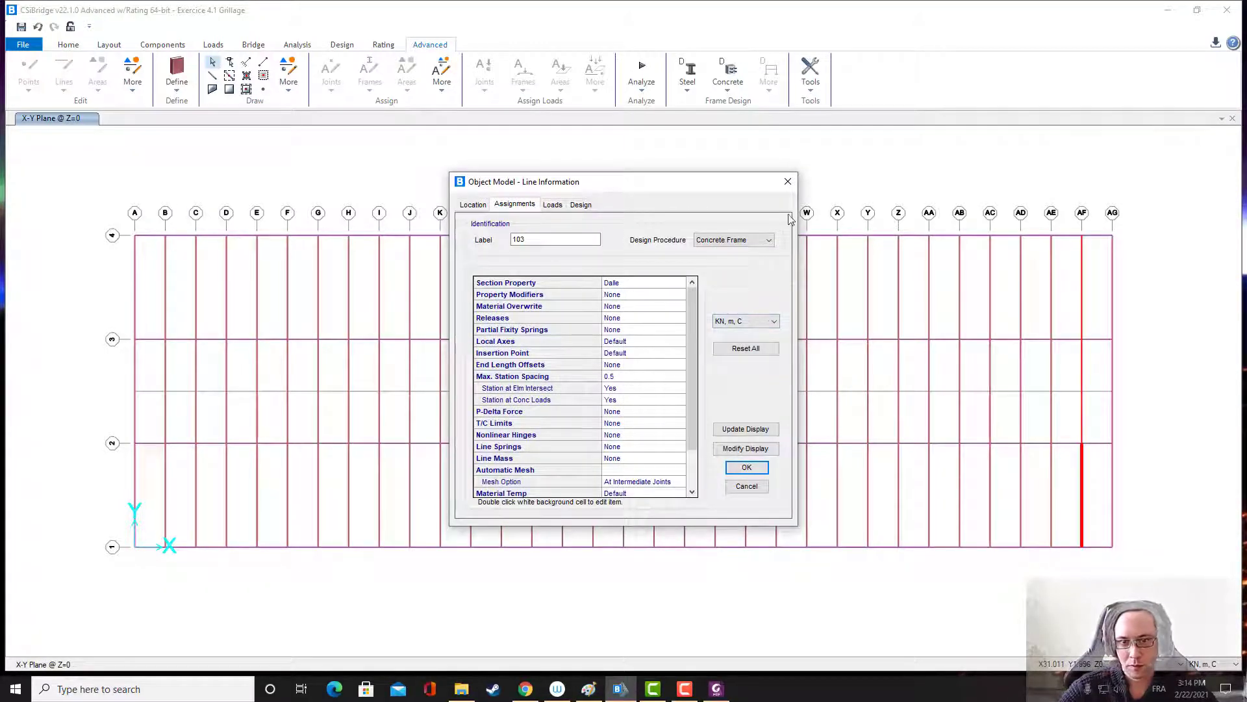
pyautogui.click(788, 182)
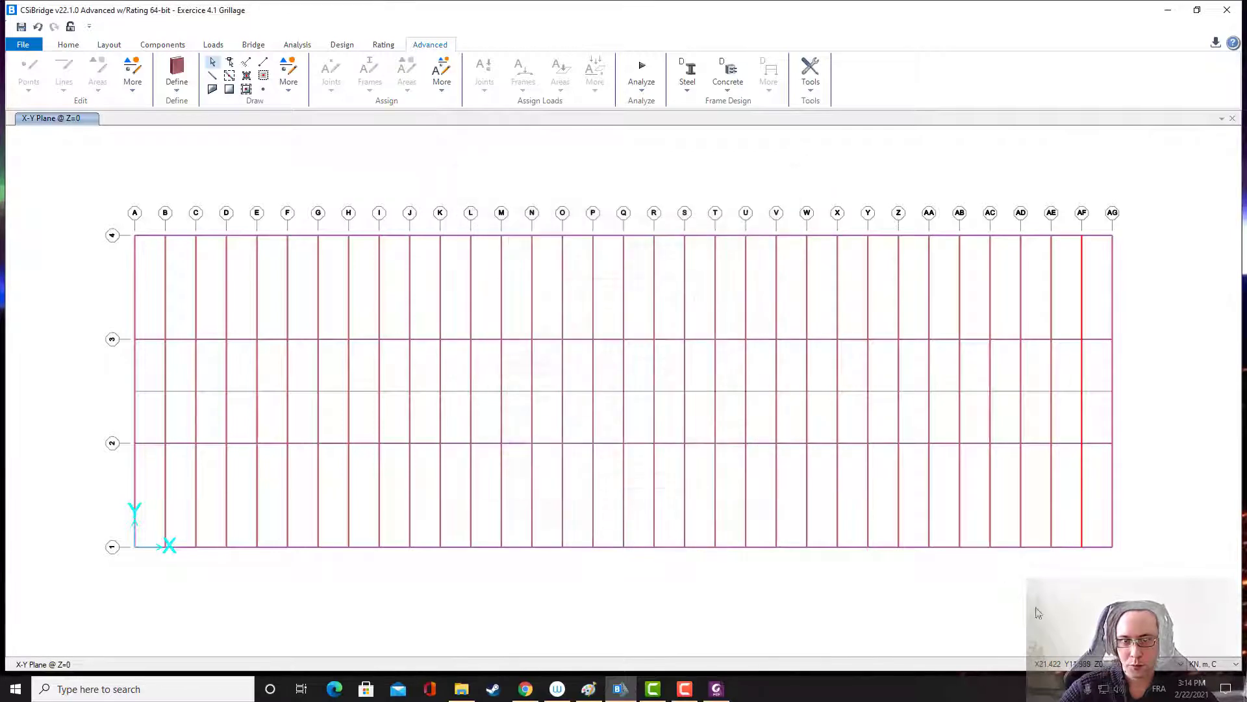
pyautogui.rightClick(1052, 489)
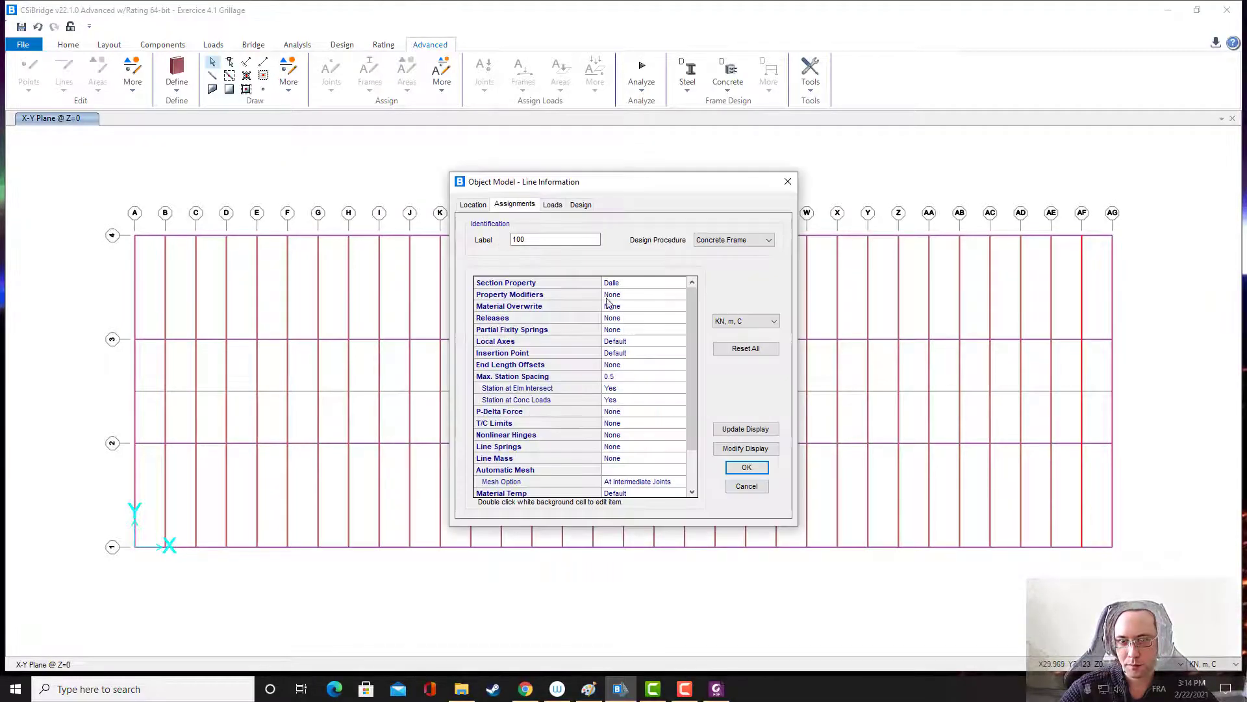
pyautogui.click(788, 182)
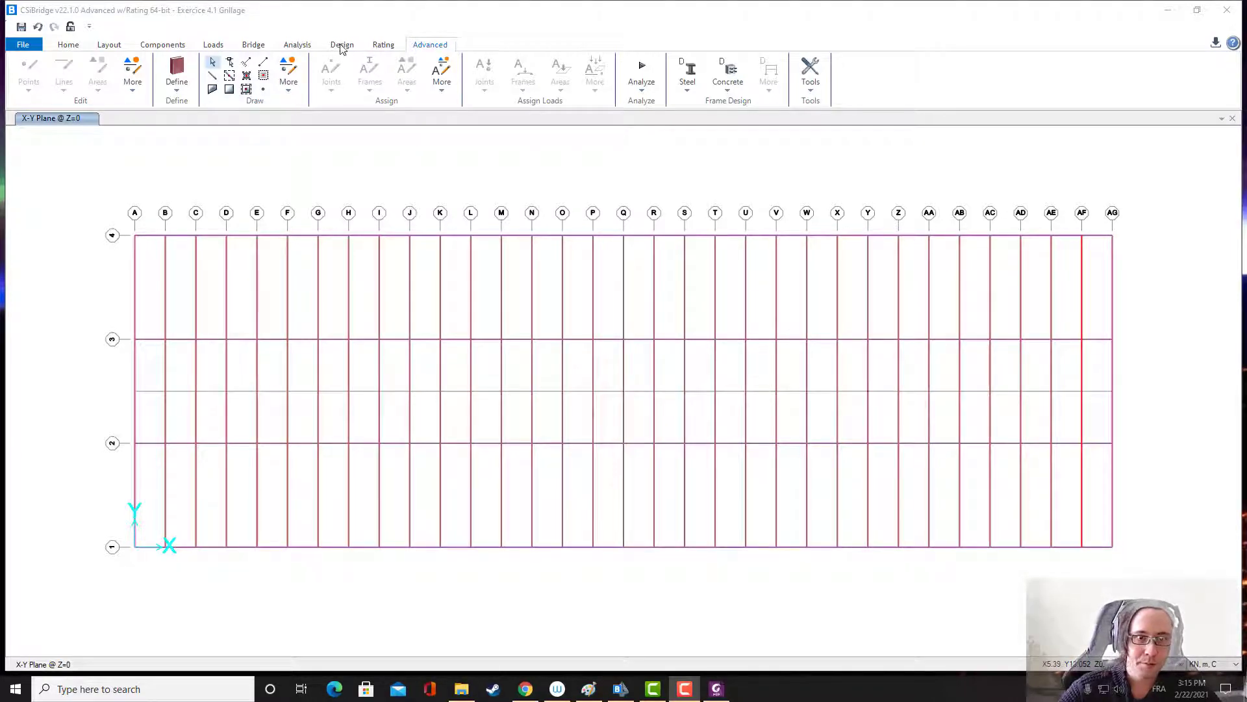
pyautogui.click(291, 44)
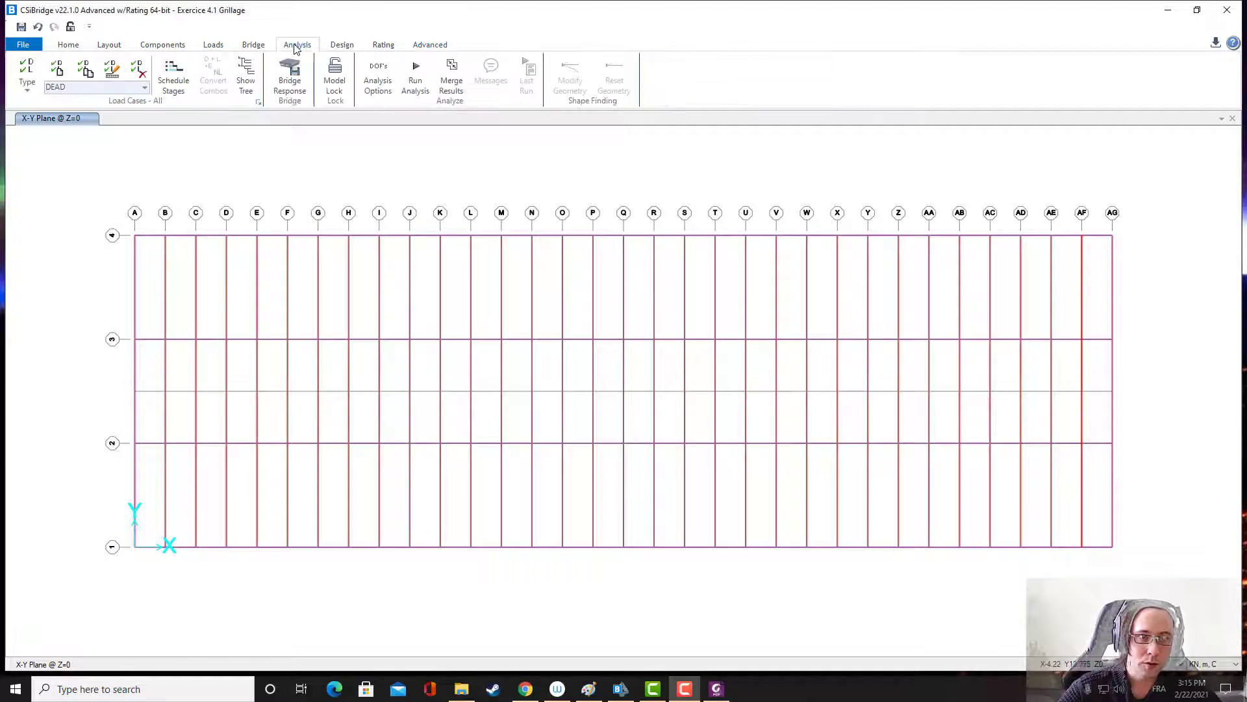
pyautogui.click(27, 77)
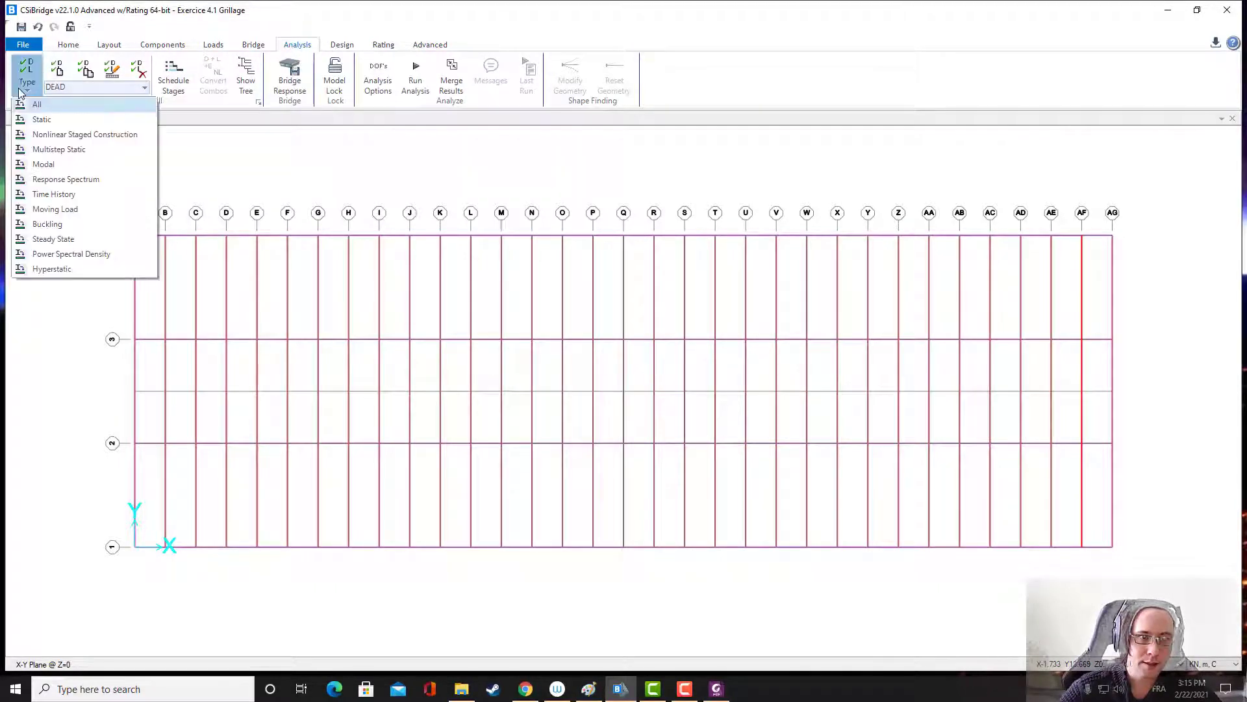
pyautogui.click(55, 209)
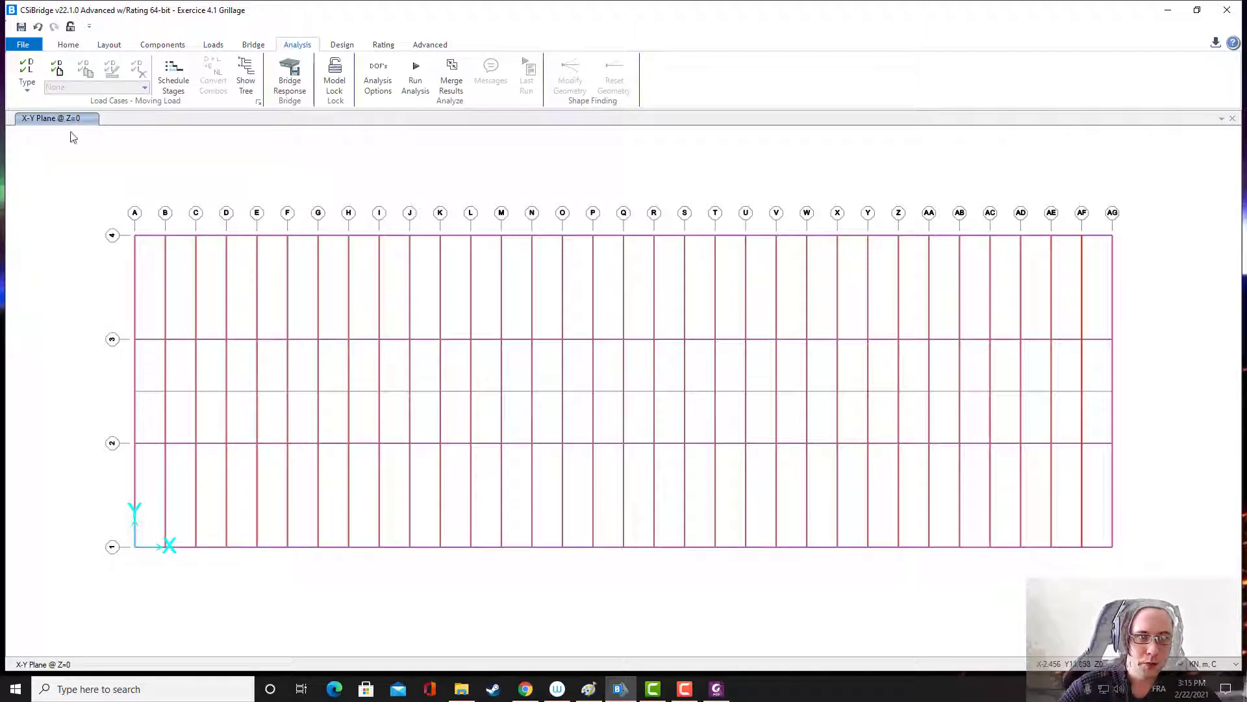
pyautogui.click(57, 67)
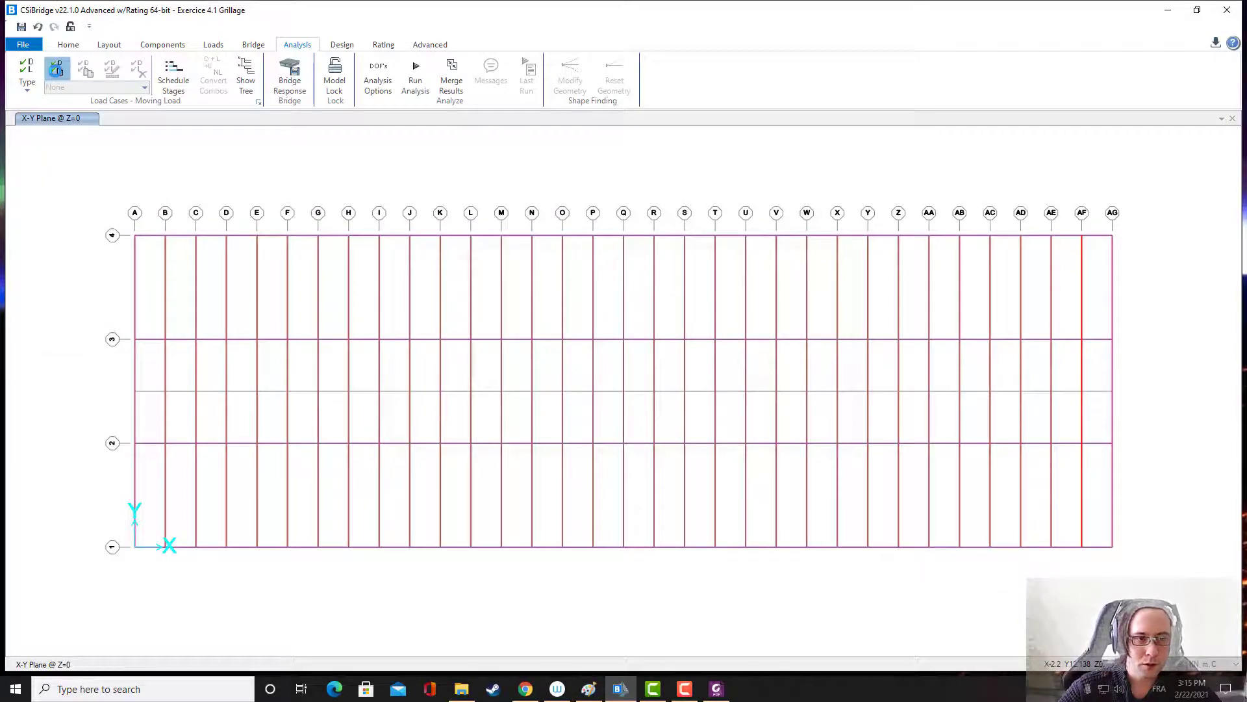
pyautogui.click(674, 406)
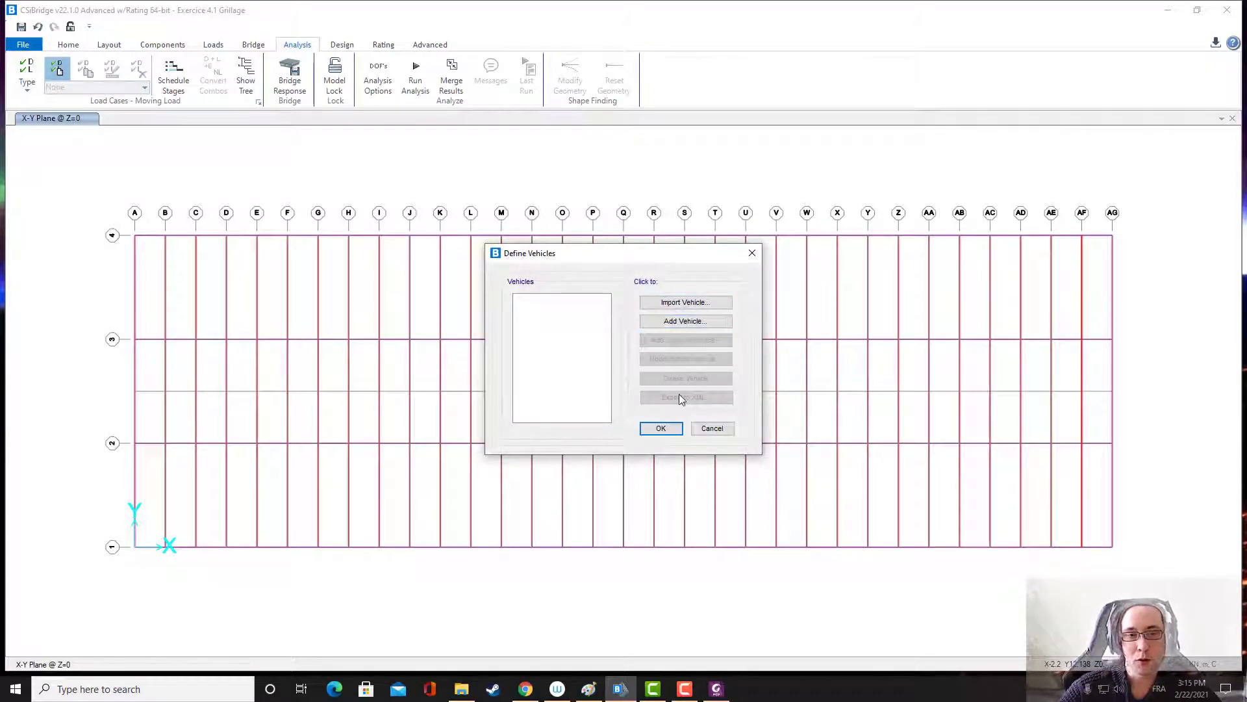
pyautogui.click(712, 428)
pyautogui.click(779, 388)
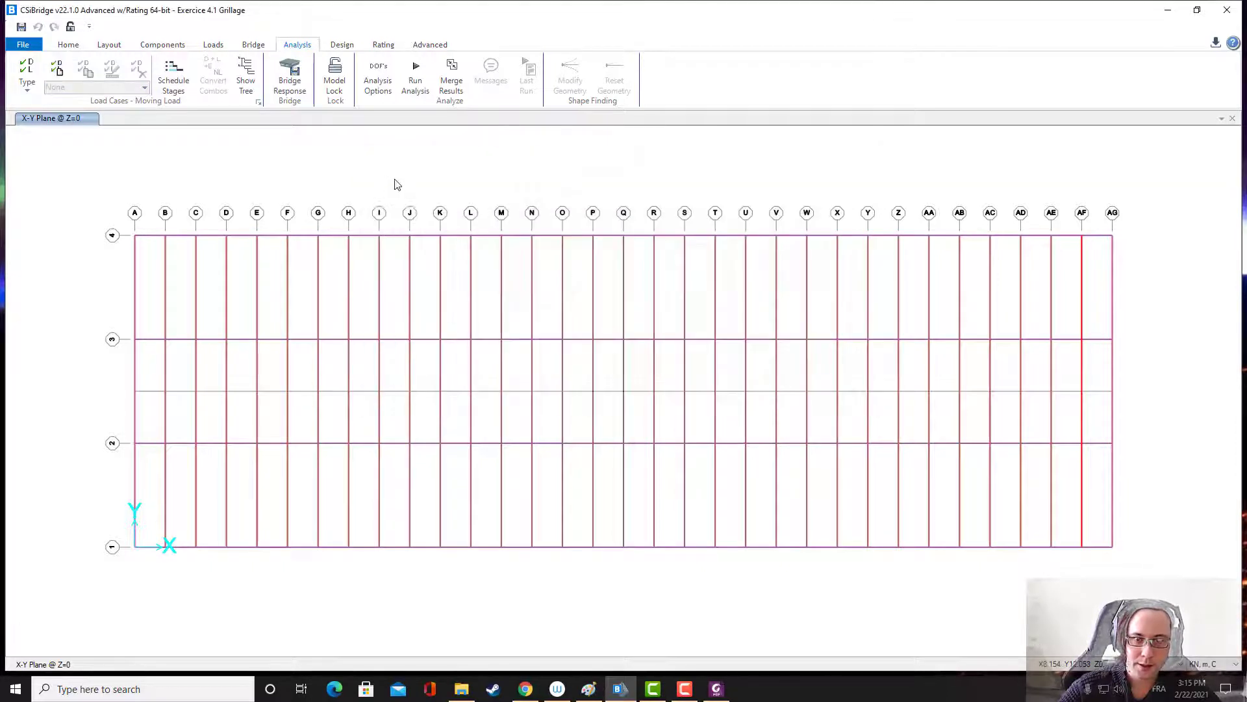
# - Import the CL-625 Truck vehicle from the Canadian CAN/CSA-S6 library into the vehicle definitions
pyautogui.click(220, 47)
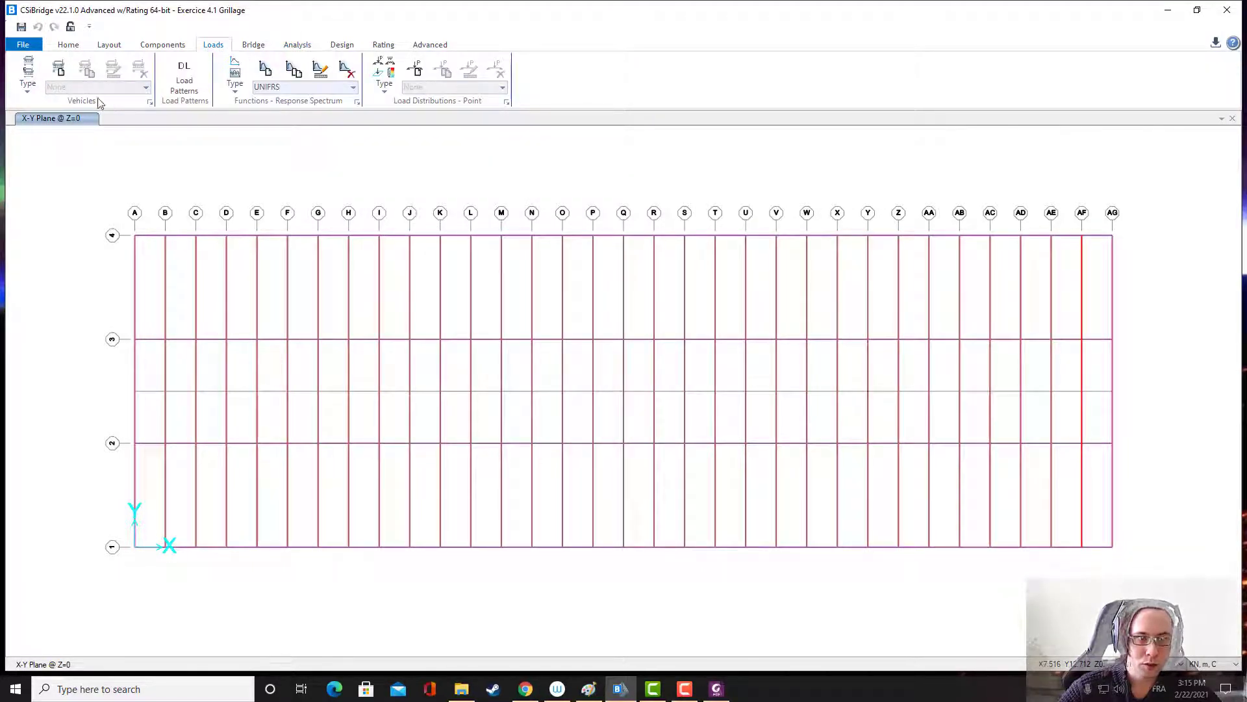
pyautogui.click(149, 102)
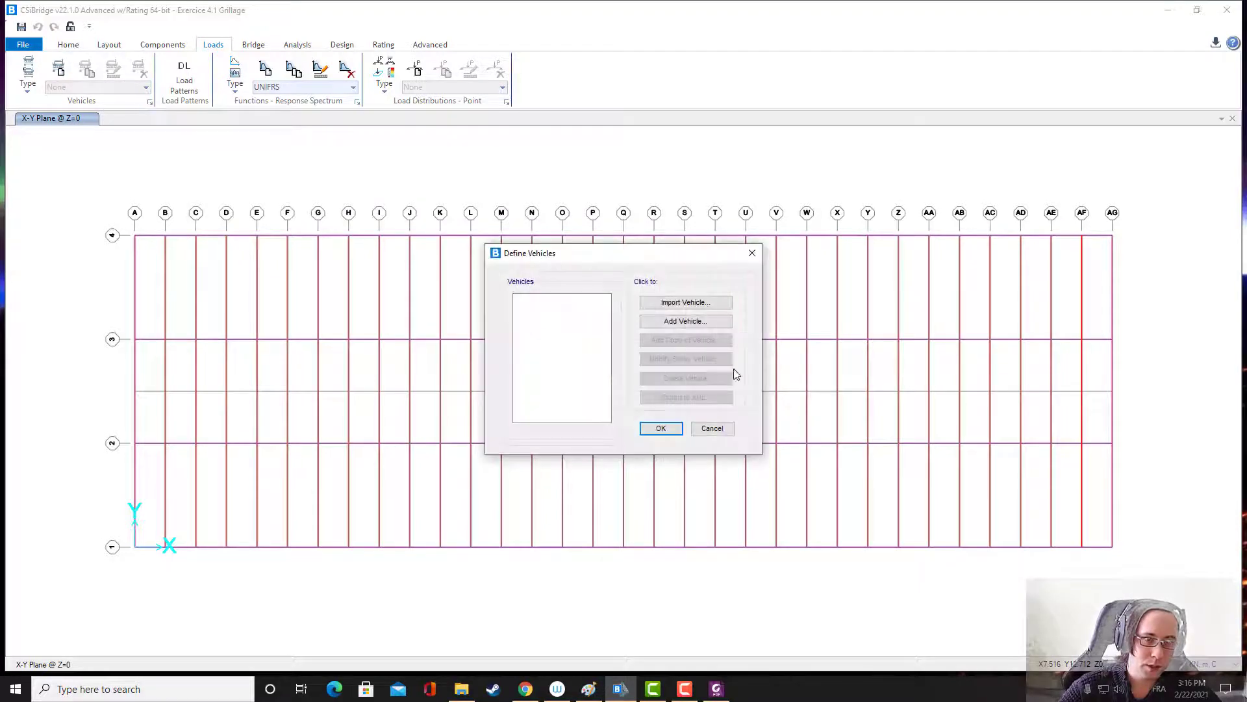
pyautogui.click(679, 304)
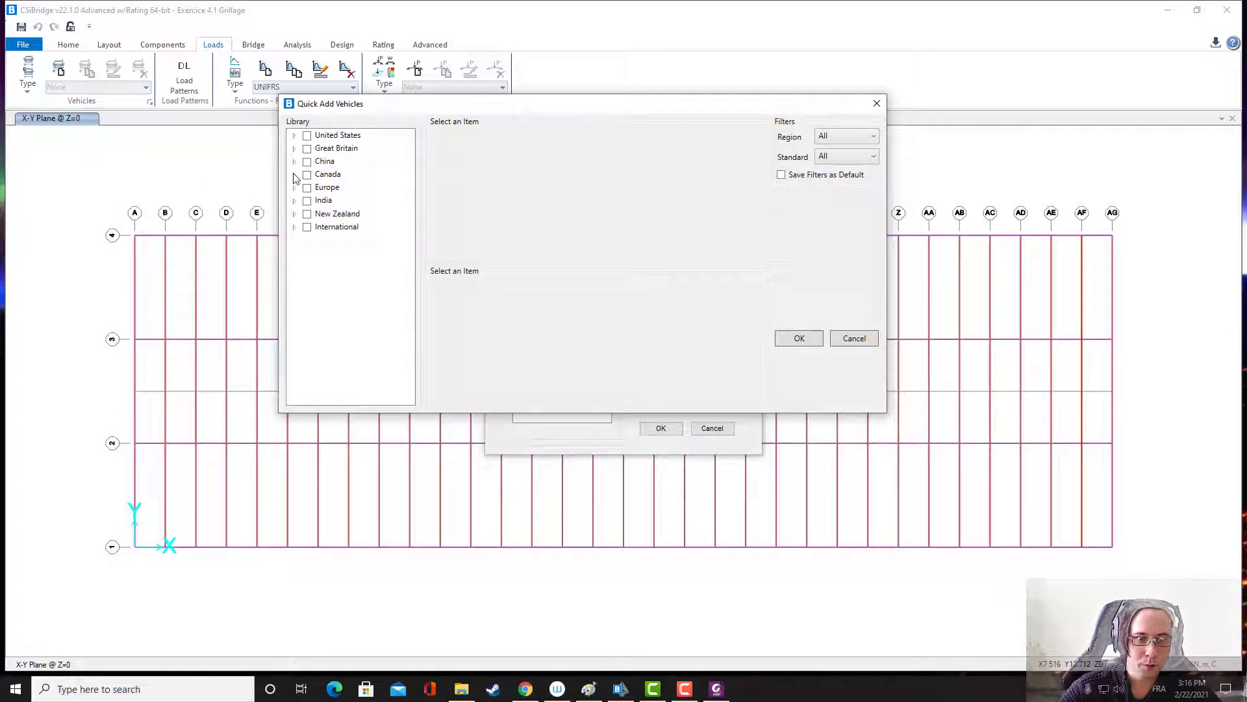
pyautogui.click(294, 174)
pyautogui.click(306, 187)
pyautogui.click(332, 200)
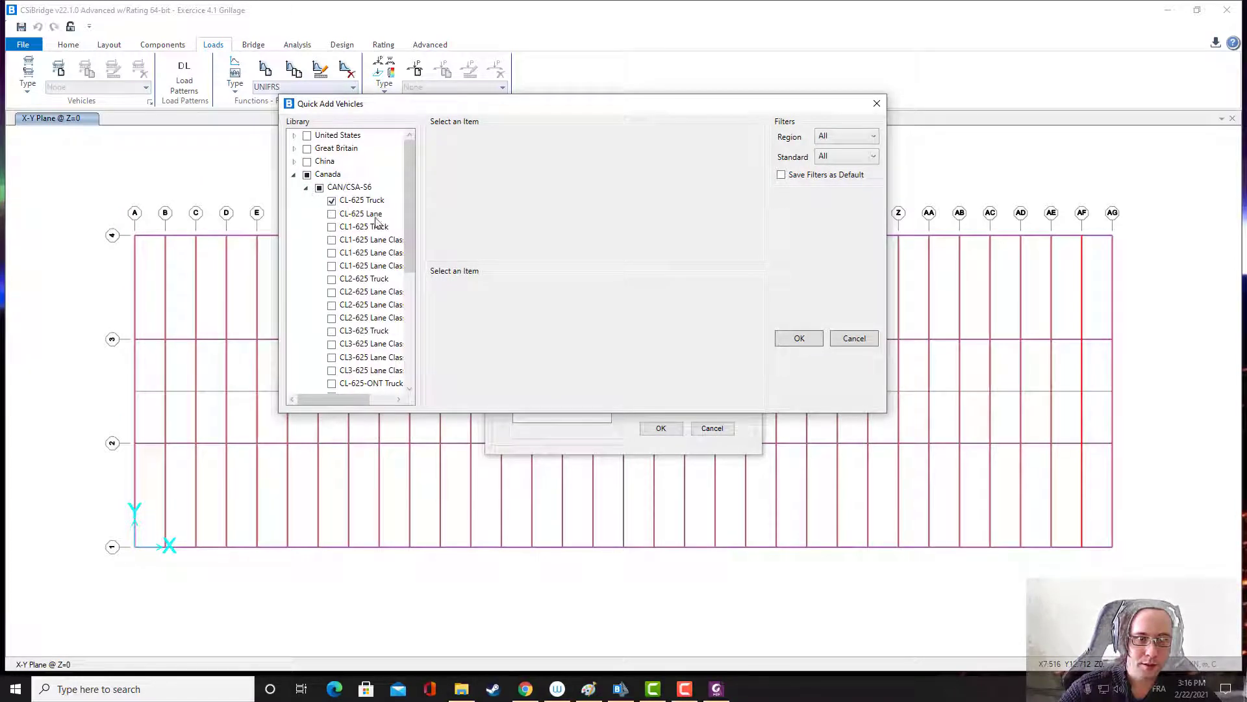
pyautogui.click(801, 339)
pyautogui.click(661, 429)
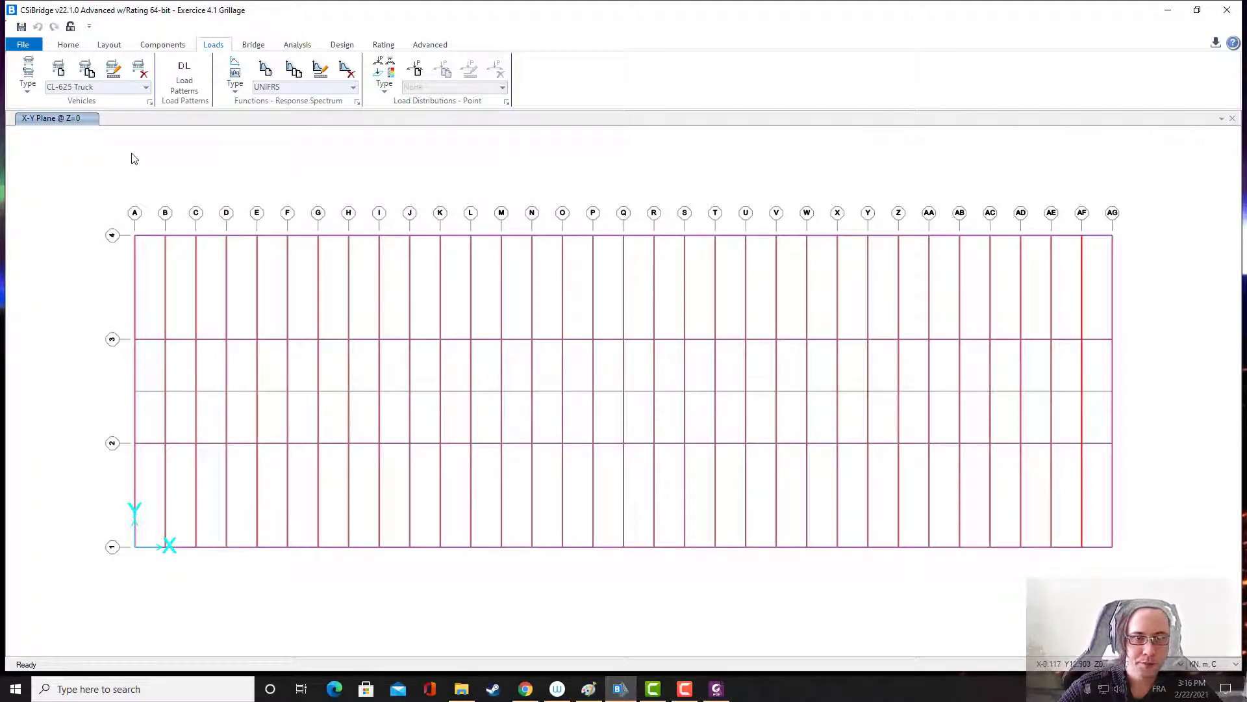
pyautogui.click(162, 45)
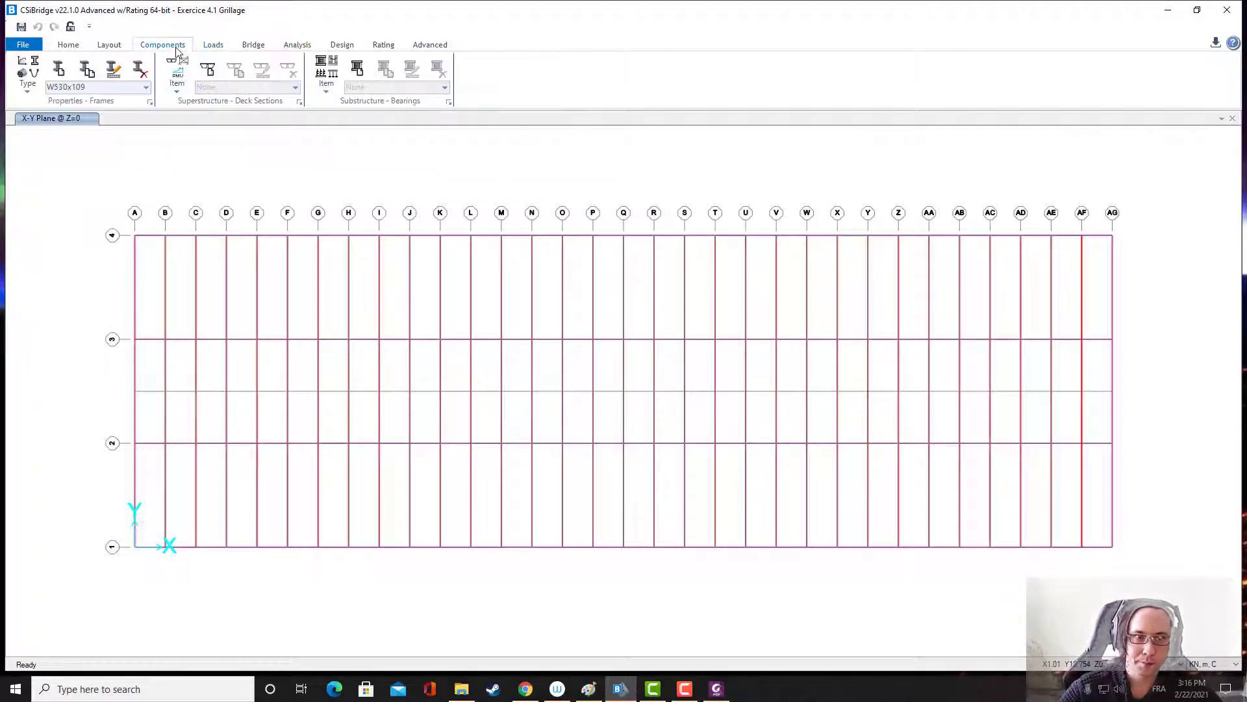
# - Create a new moving load case named MovingLoad 2 voies
pyautogui.click(297, 45)
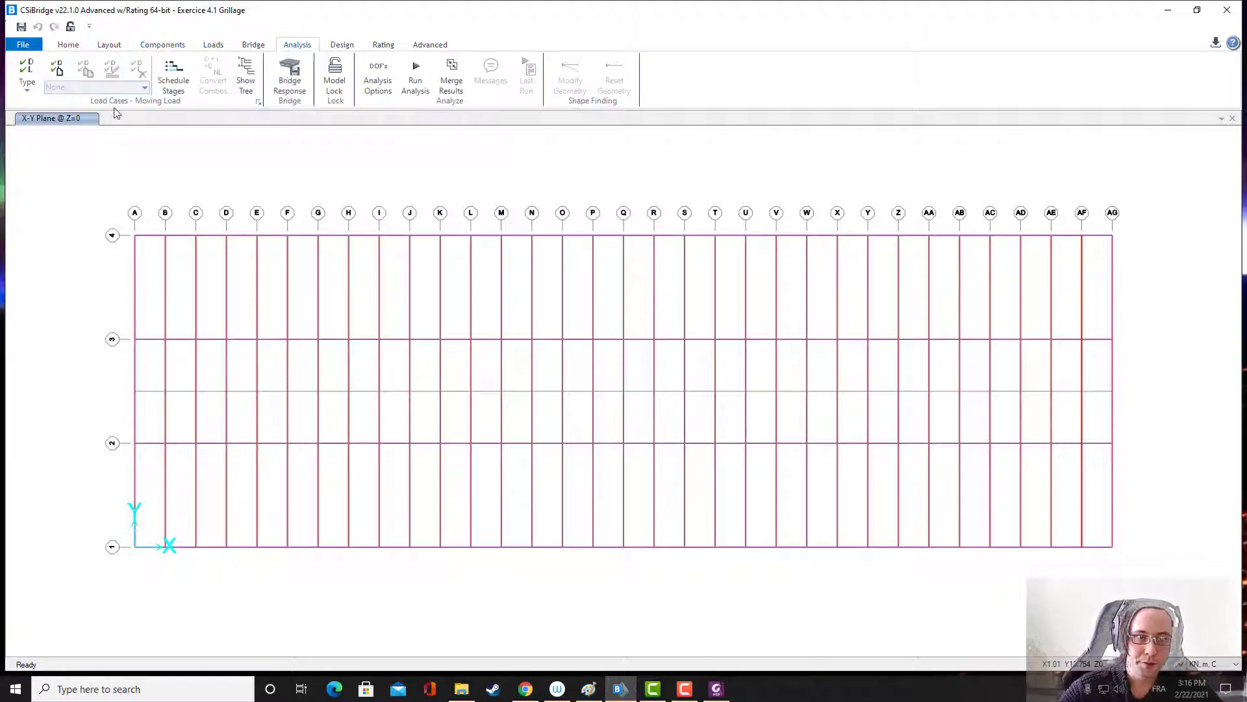
pyautogui.click(28, 91)
pyautogui.click(52, 206)
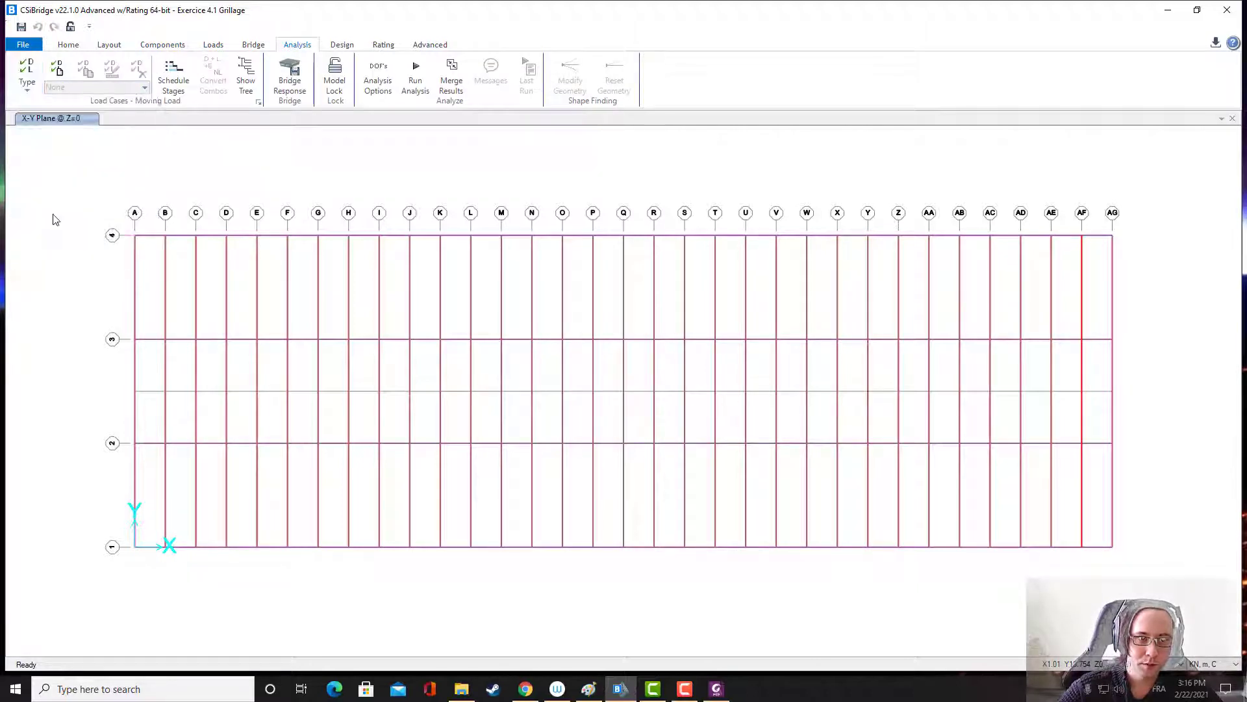
pyautogui.click(56, 67)
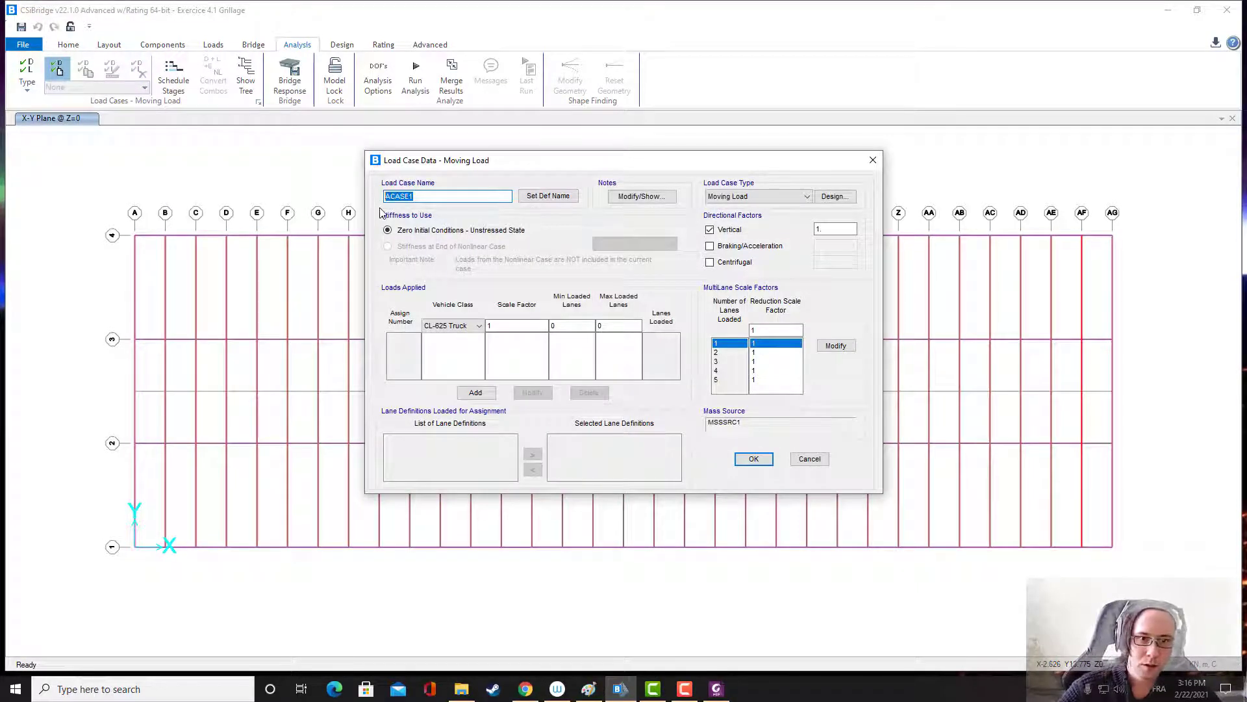
pyautogui.write('MovingLoad 2 voies')
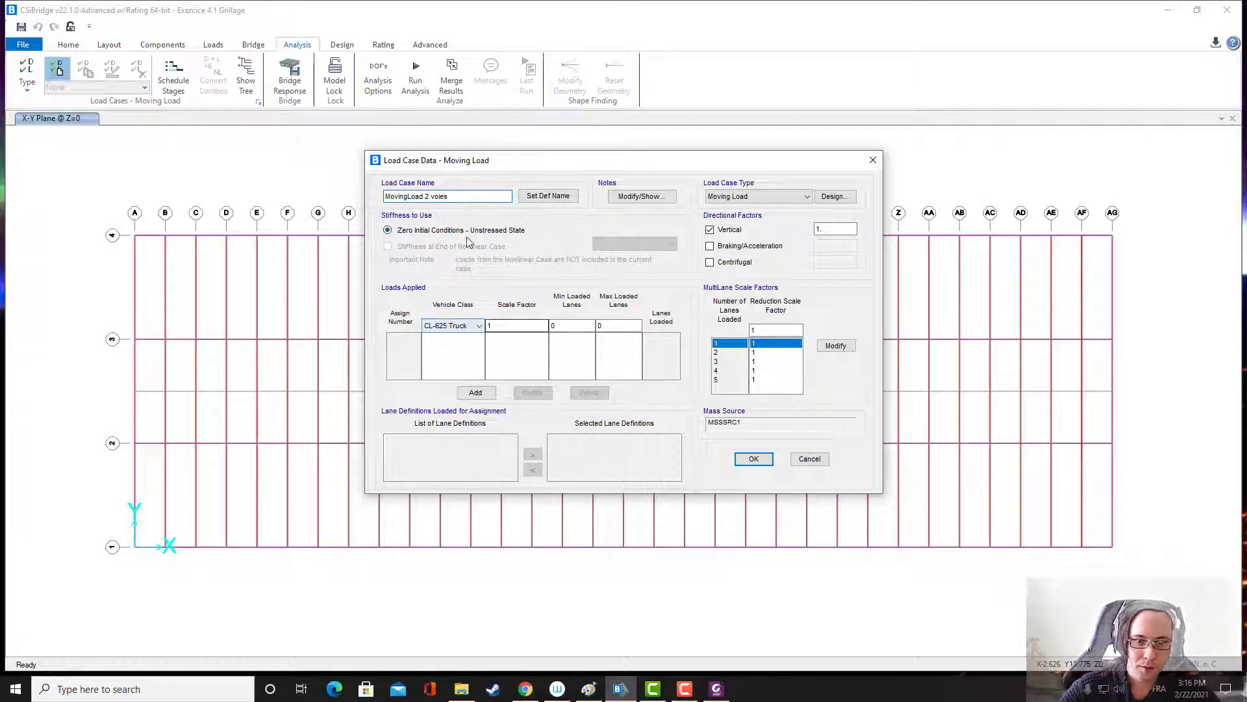
# - Add a CL-625 Truck load with a scale factor of 1.25 to the two-lane load case
pyautogui.click(498, 325)
pyautogui.write('.2')
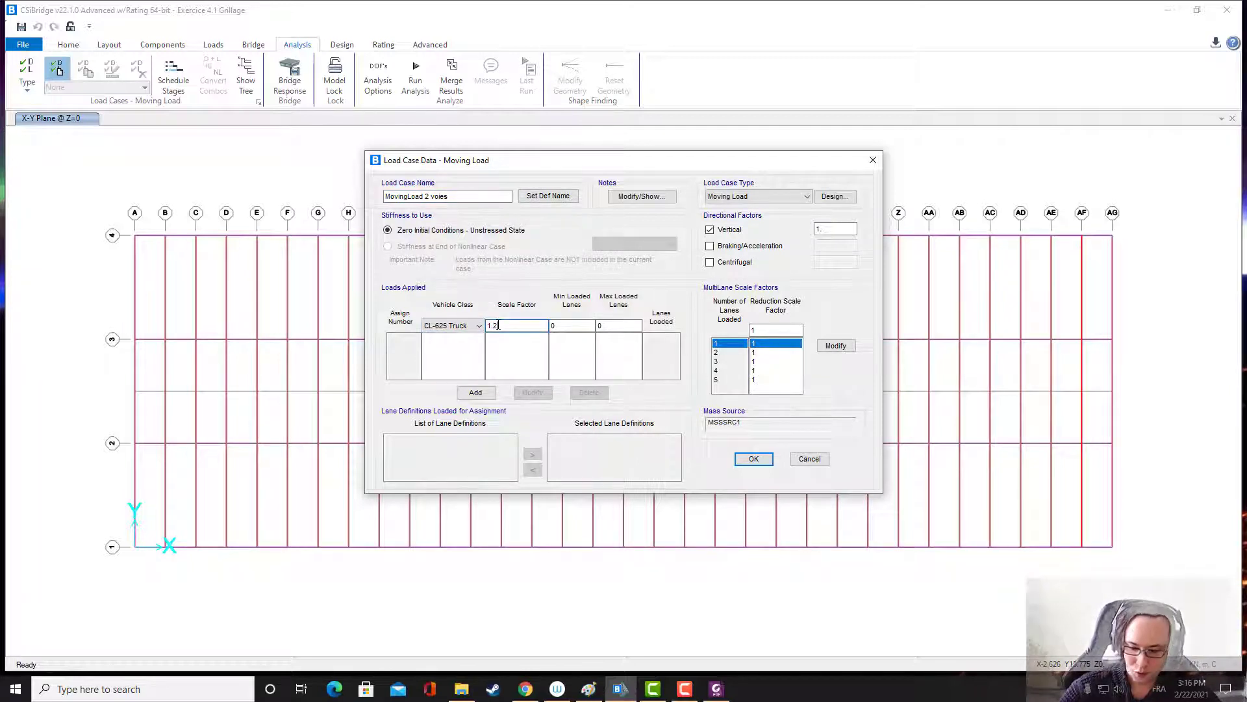
pyautogui.write('5')
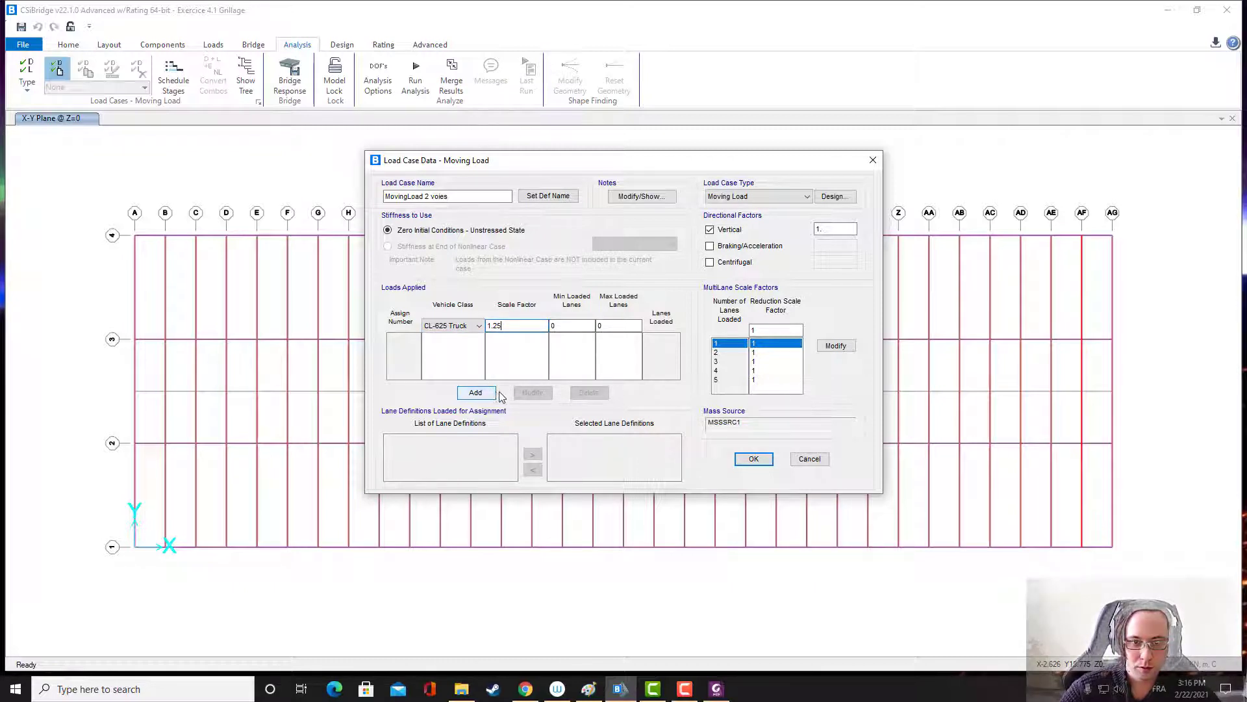
pyautogui.click(476, 392)
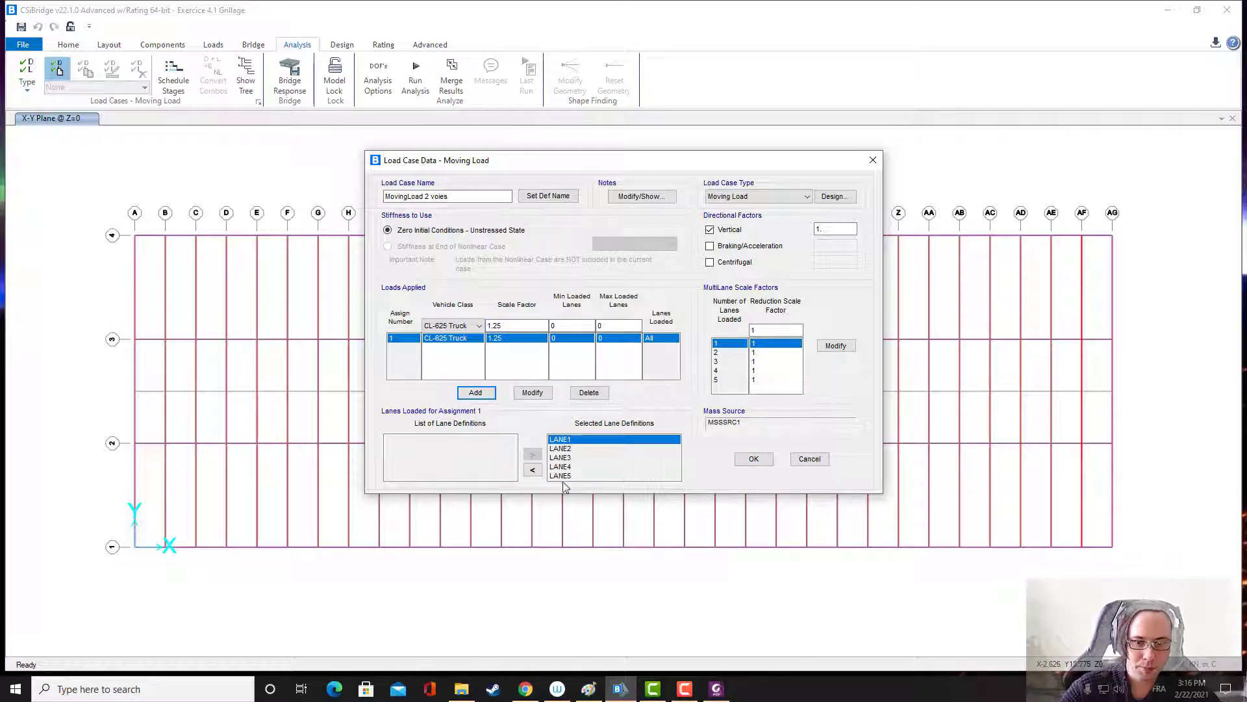
# - Remove LANE3, LANE4 and LANE5 from the lanes loaded by assignment 1
pyautogui.click(562, 458)
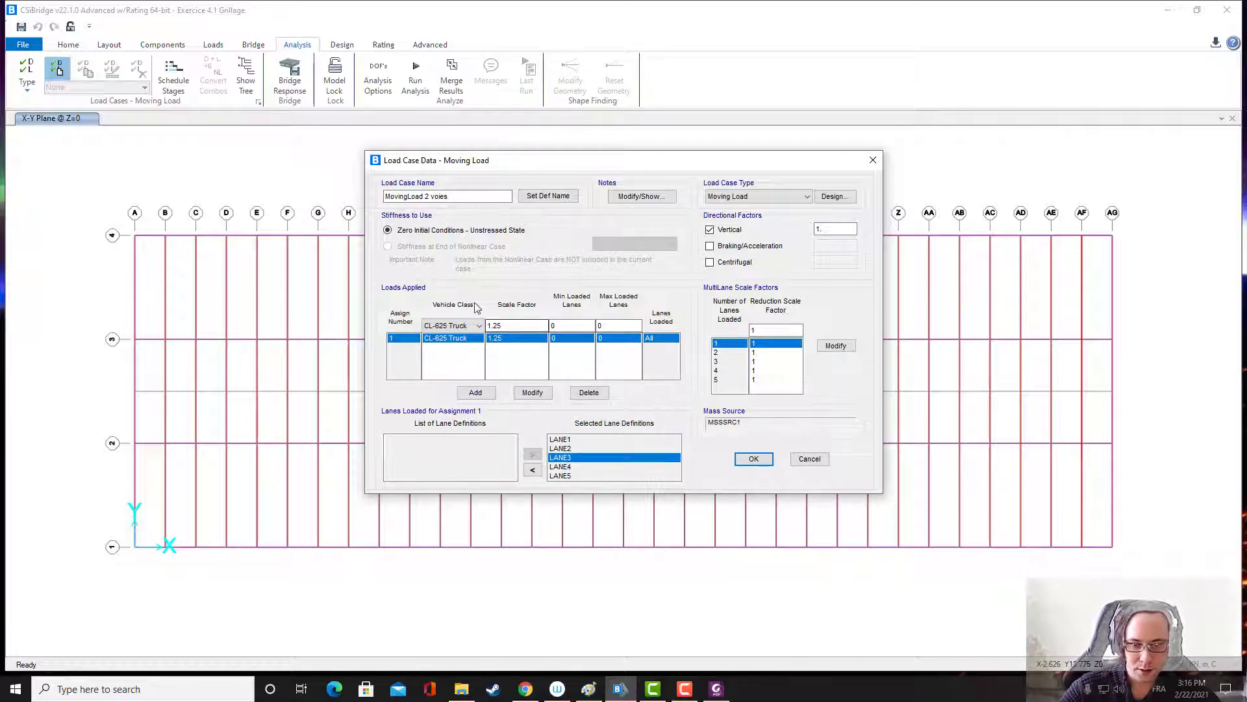
pyautogui.click(533, 473)
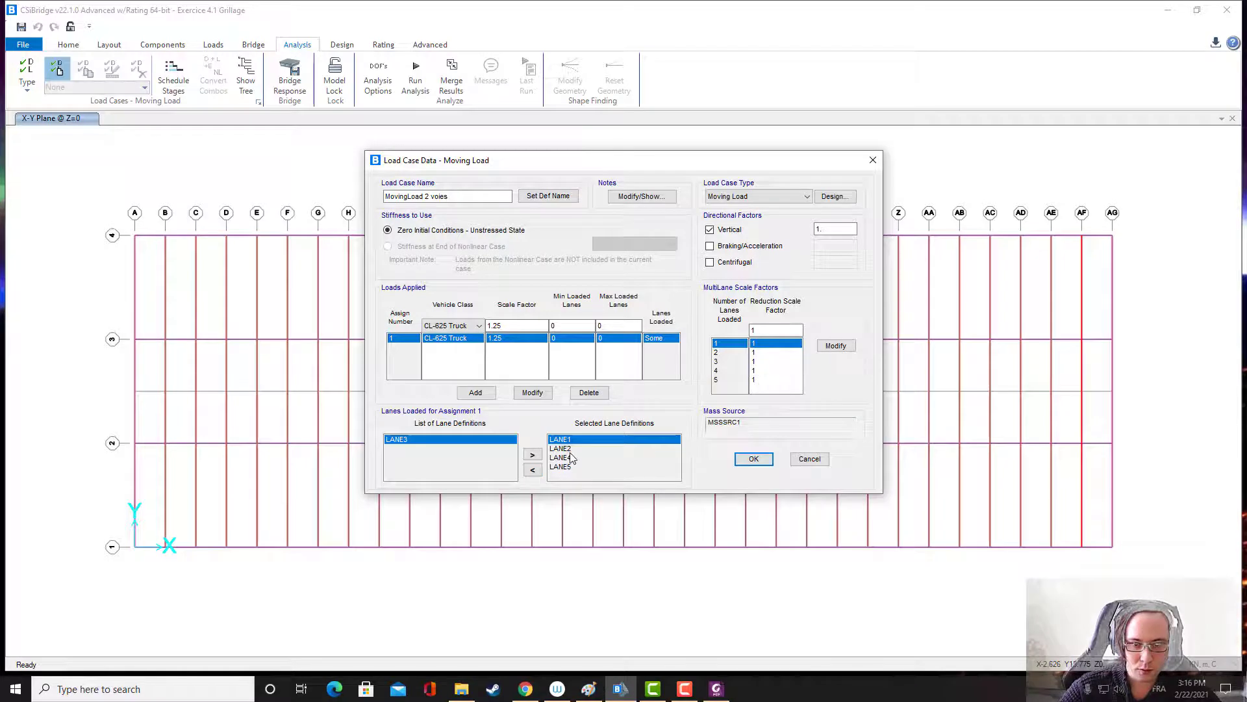
pyautogui.click(563, 458)
pyautogui.click(532, 470)
pyautogui.click(561, 458)
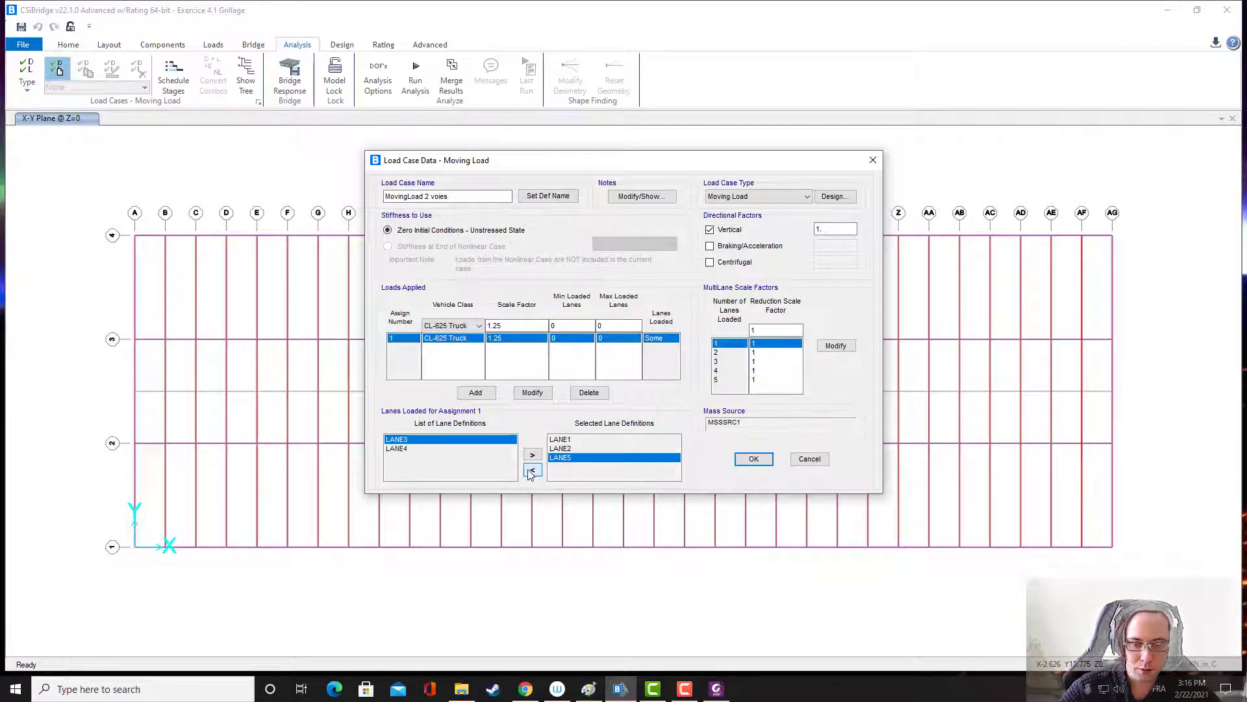
pyautogui.click(533, 469)
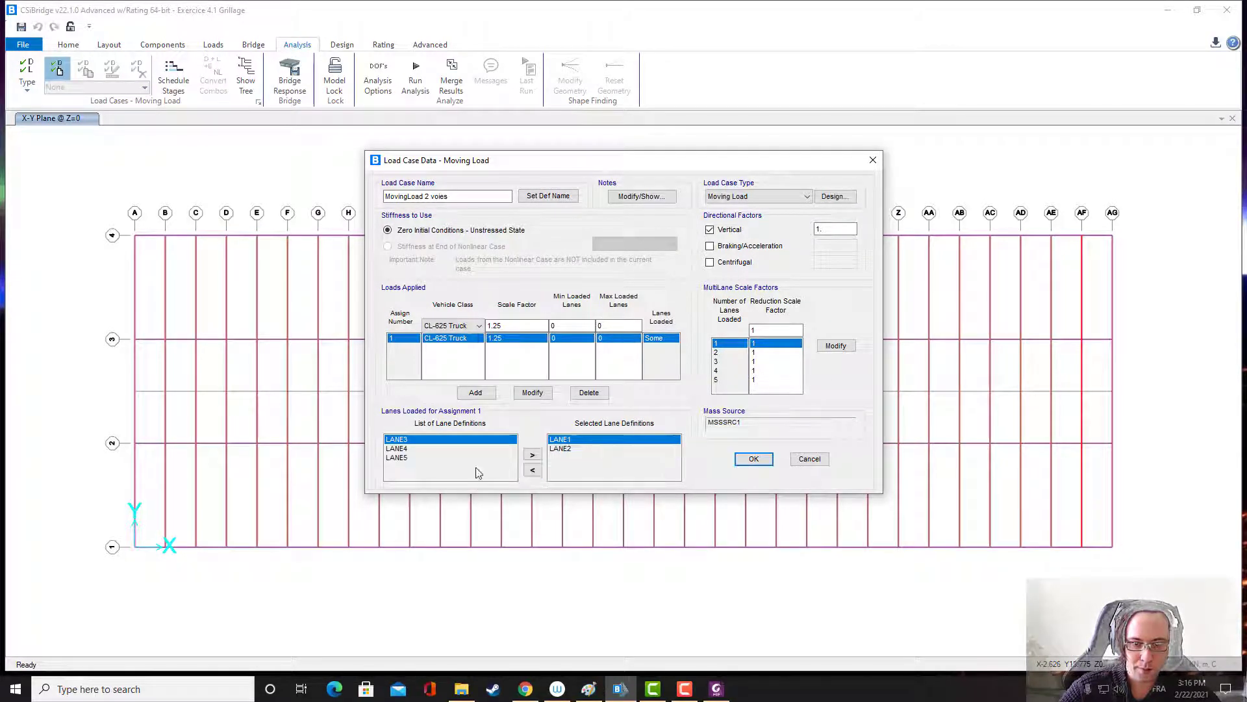
# - Set the reduction factor for two loaded lanes to 0.9 and the assignment's loaded lanes to minimum 1, maximum 2, and save the load case
pyautogui.click(724, 353)
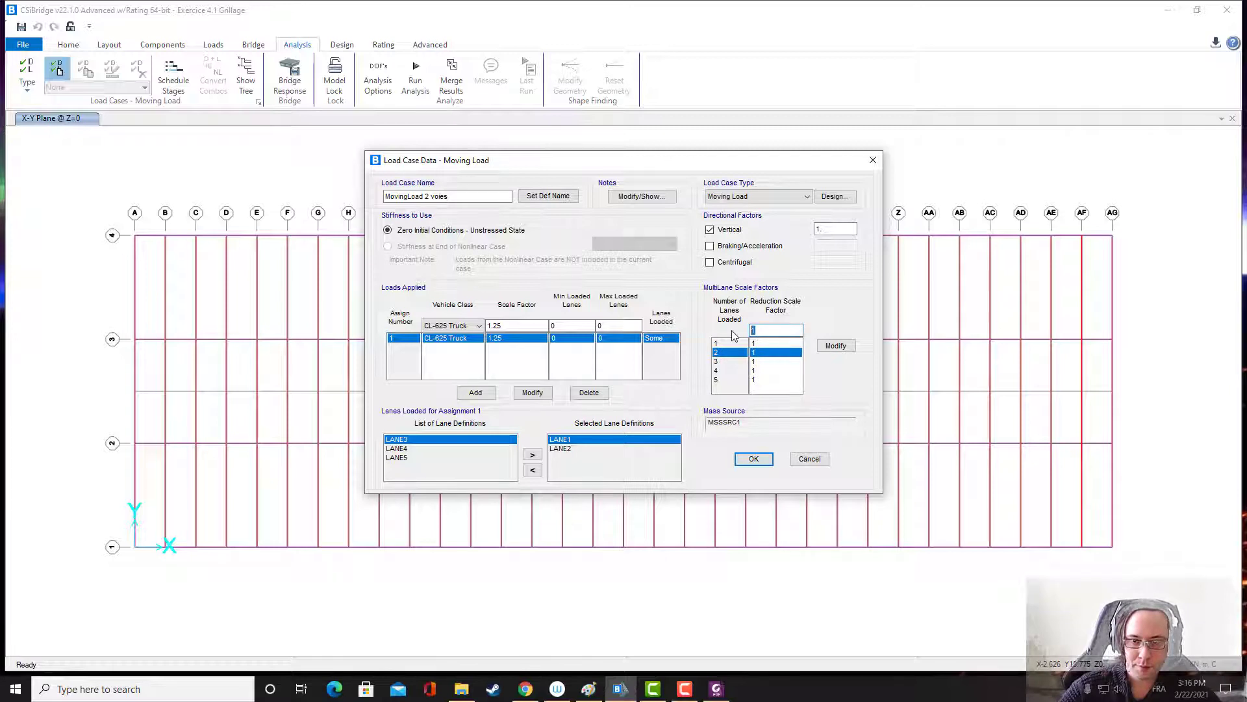
pyautogui.click(836, 345)
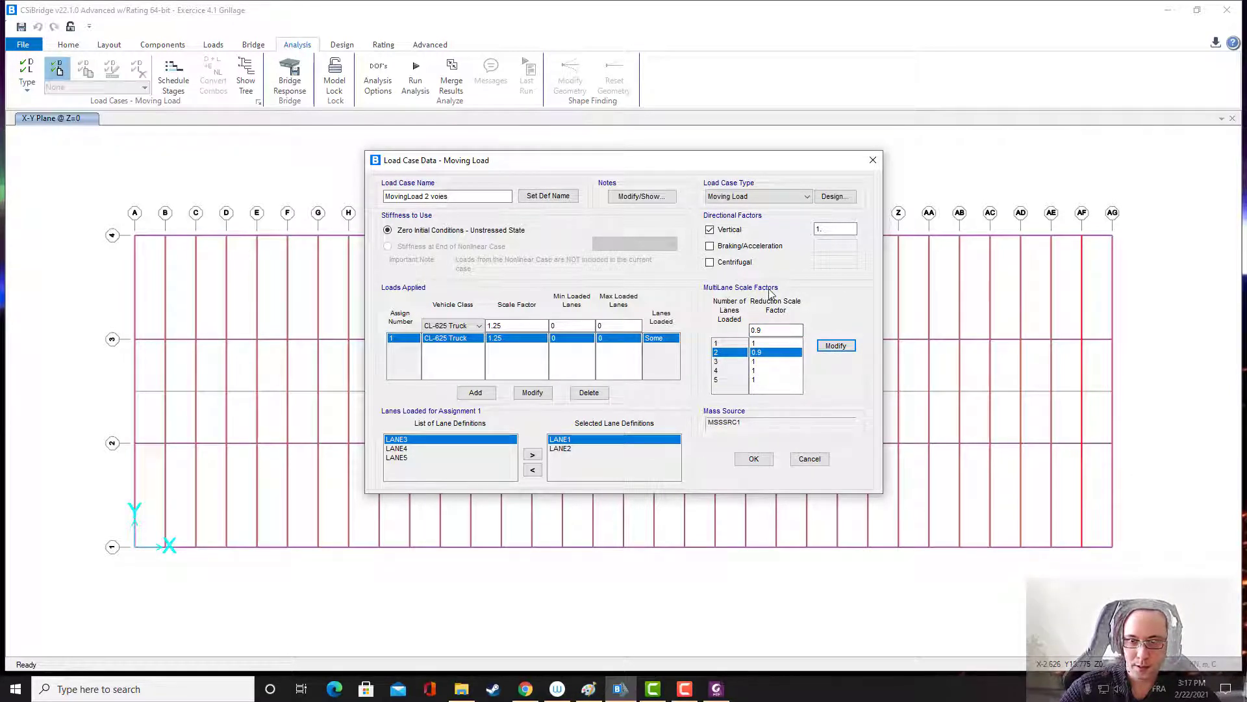
pyautogui.doubleClick(554, 328)
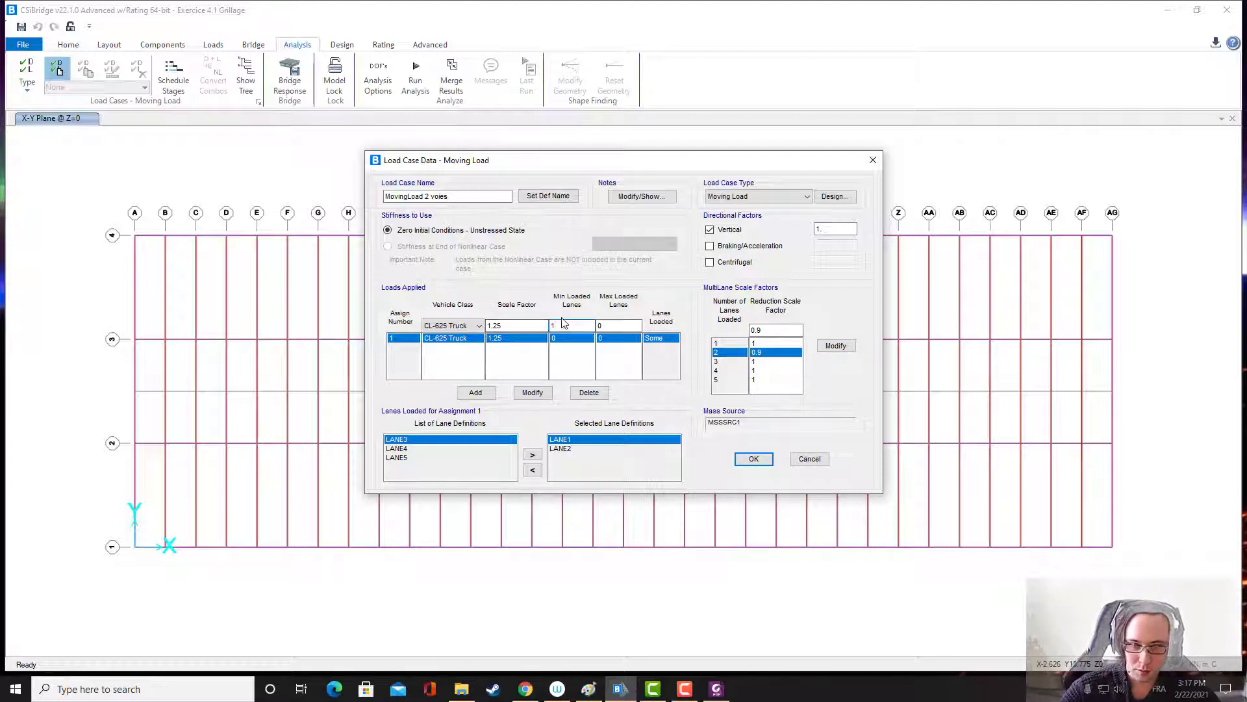
pyautogui.write('1')
pyautogui.press('Tab')
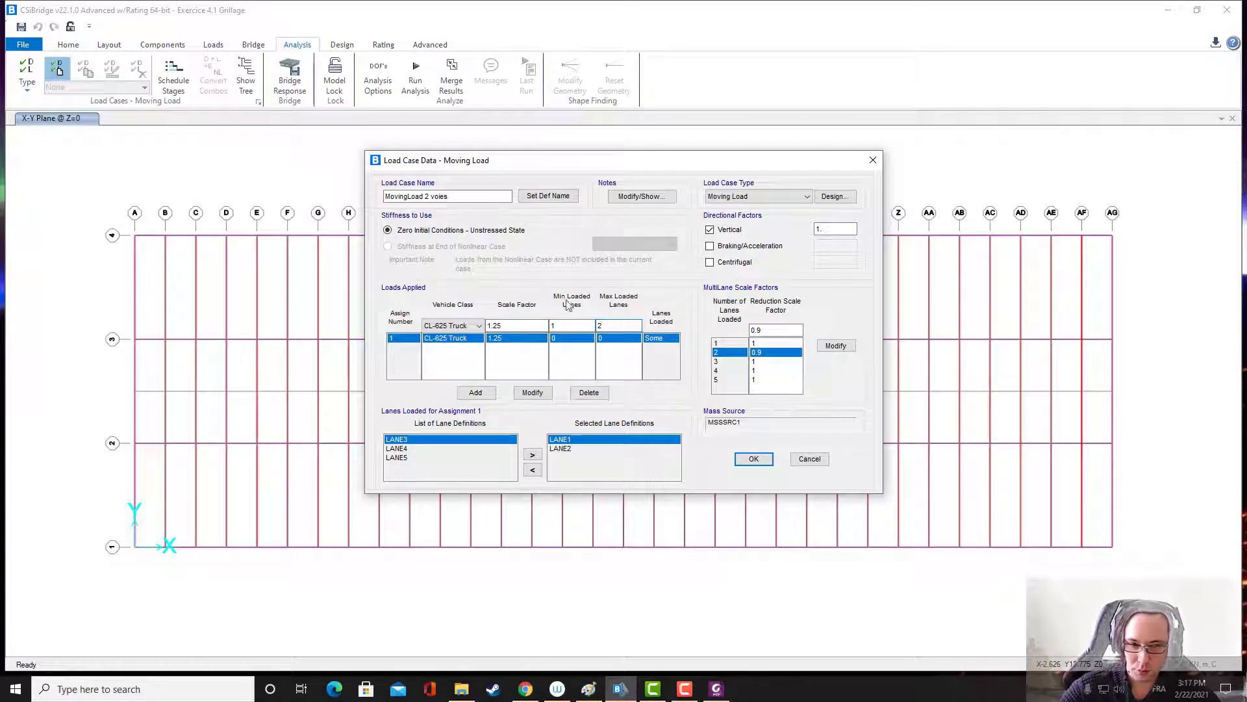
pyautogui.click(533, 393)
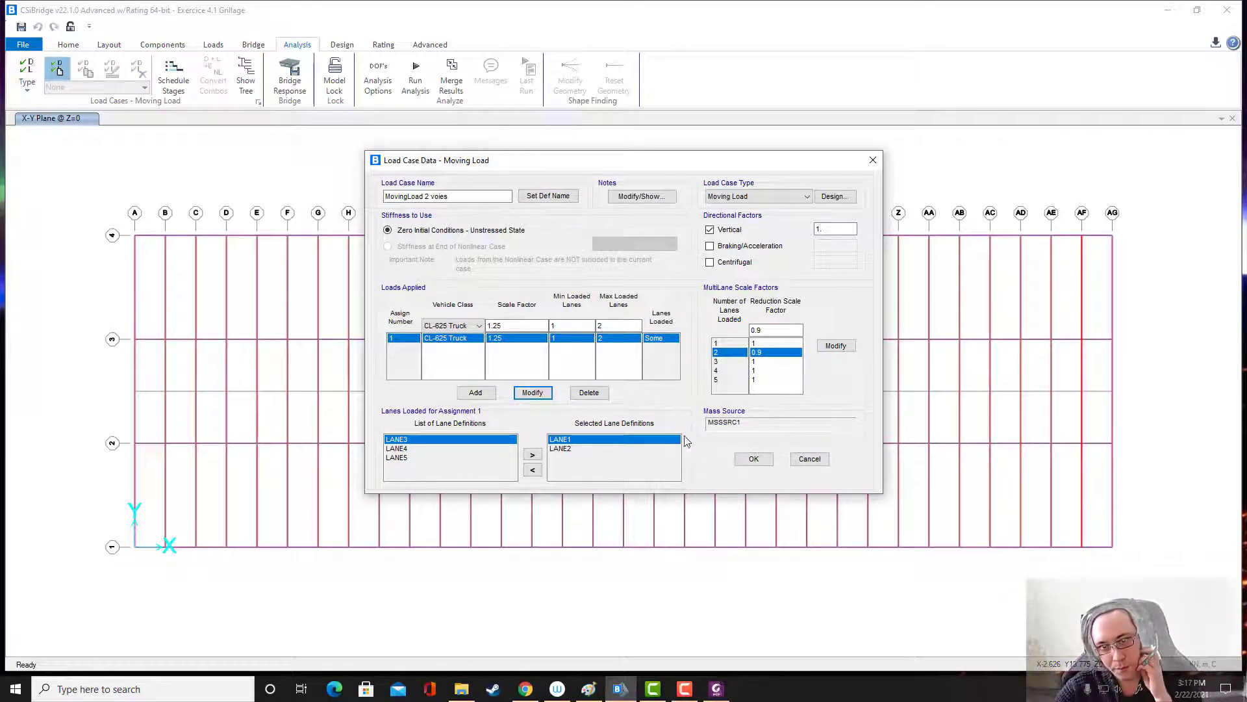
pyautogui.click(561, 325)
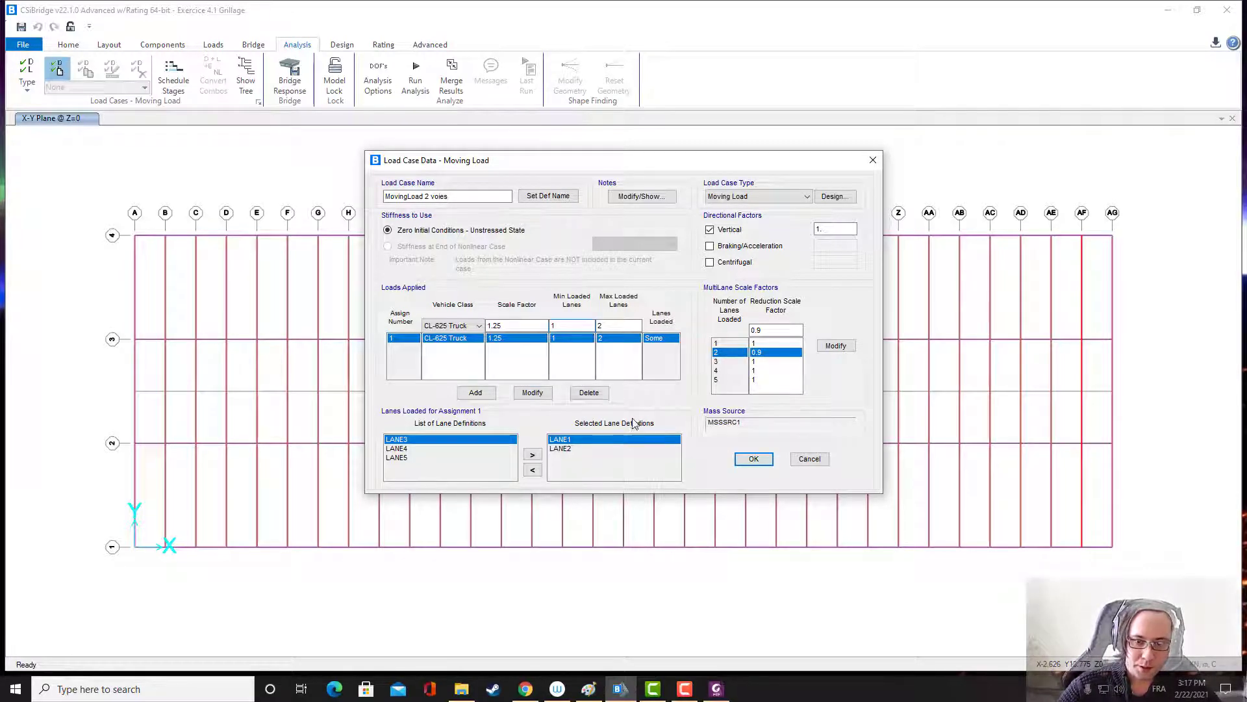
pyautogui.click(754, 459)
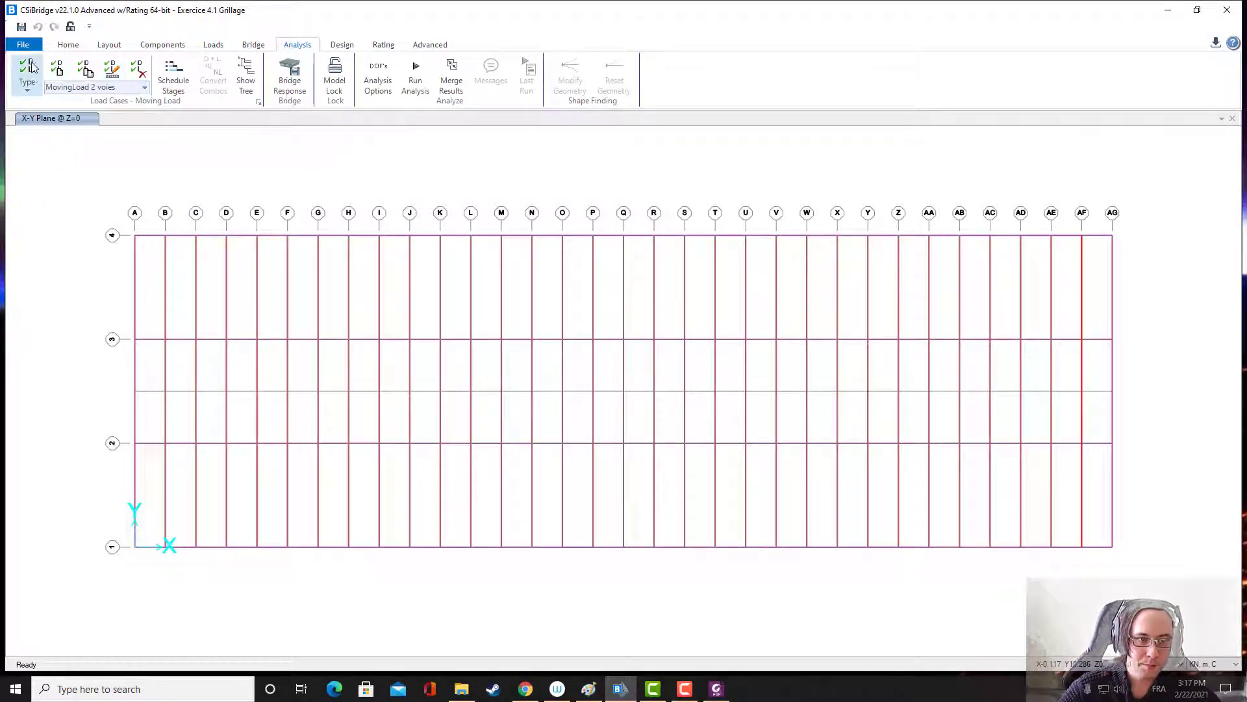
# - Create another moving load case named MovingLoad 3 voies, with a scale factor of 1.25 for the CL-625 Truck
pyautogui.click(50, 63)
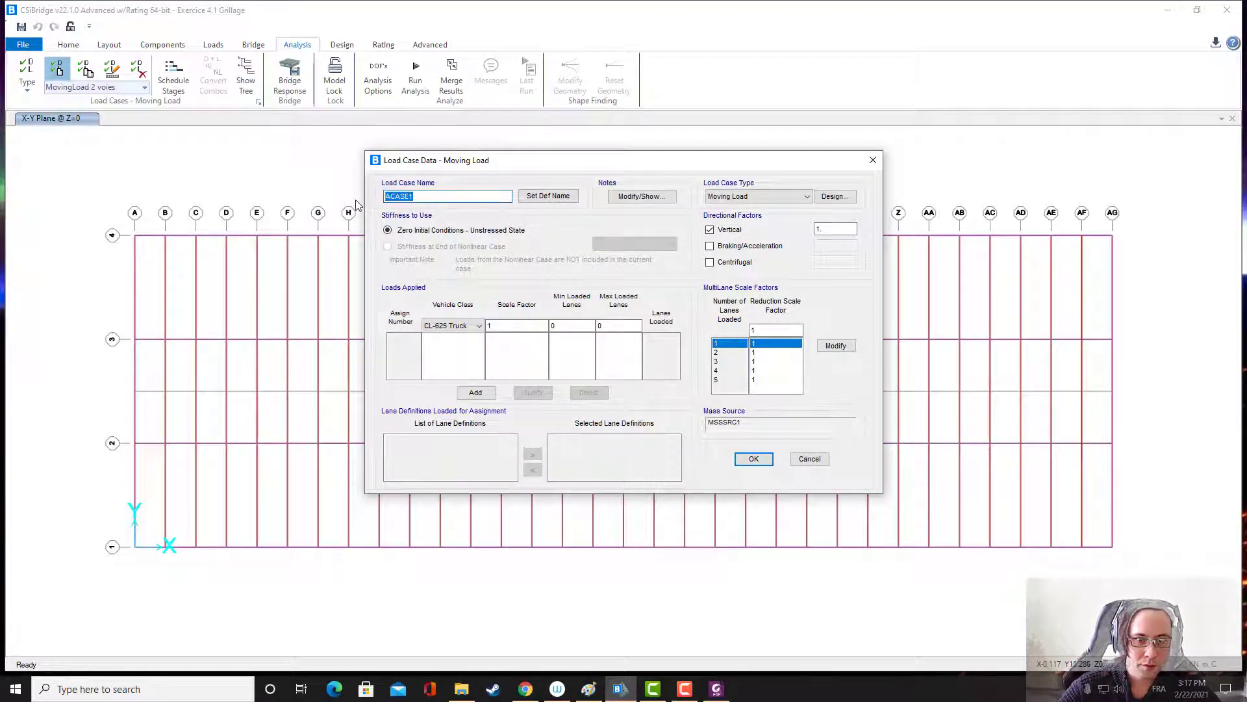
pyautogui.write('MovingLoad 3 voies')
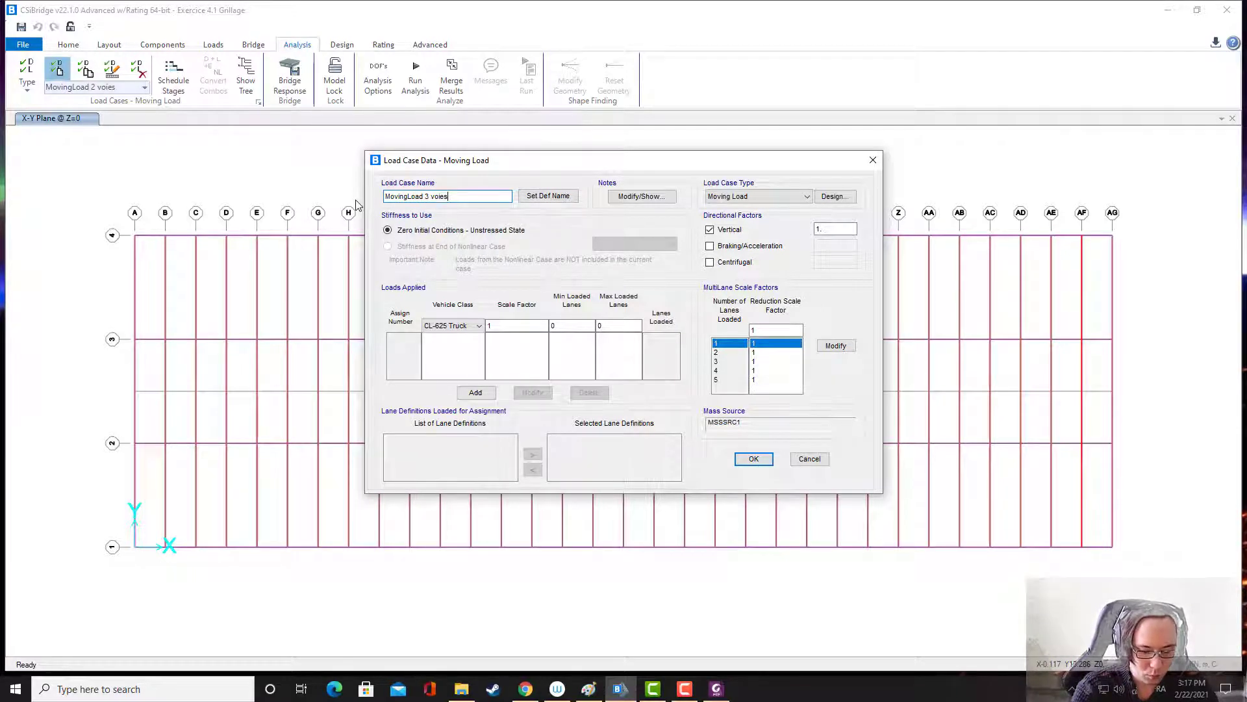
pyautogui.click(506, 326)
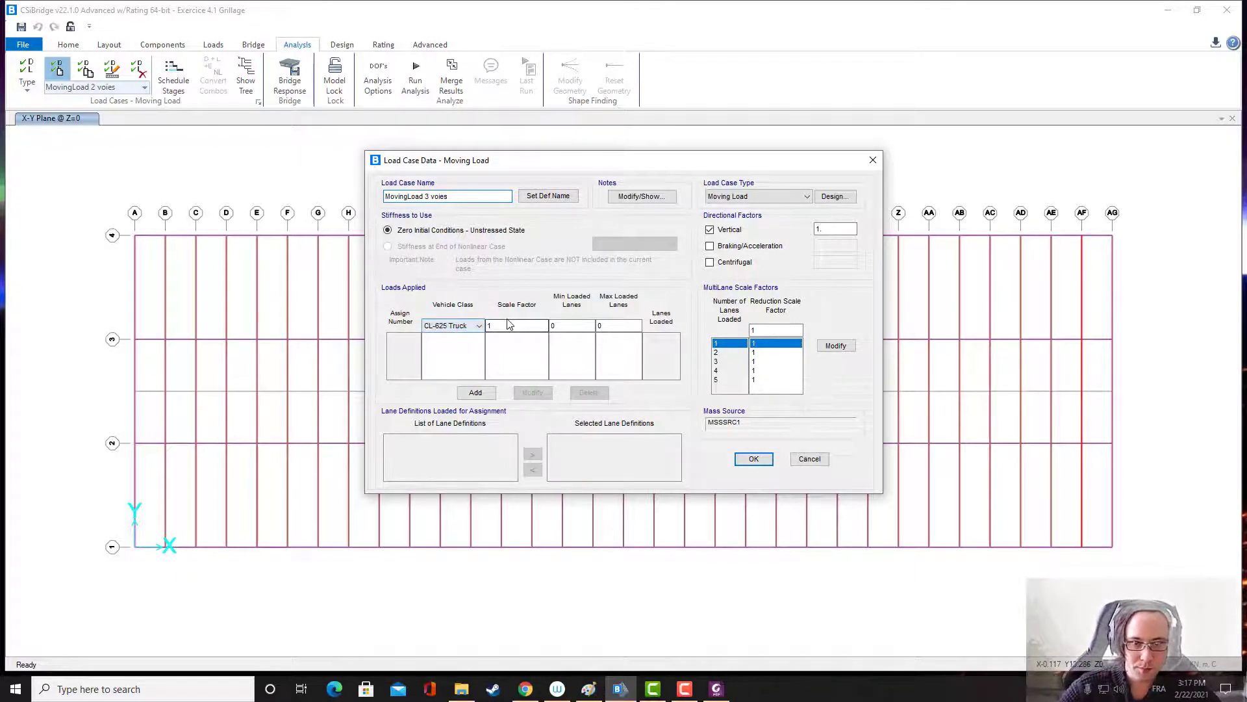
pyautogui.write('.25')
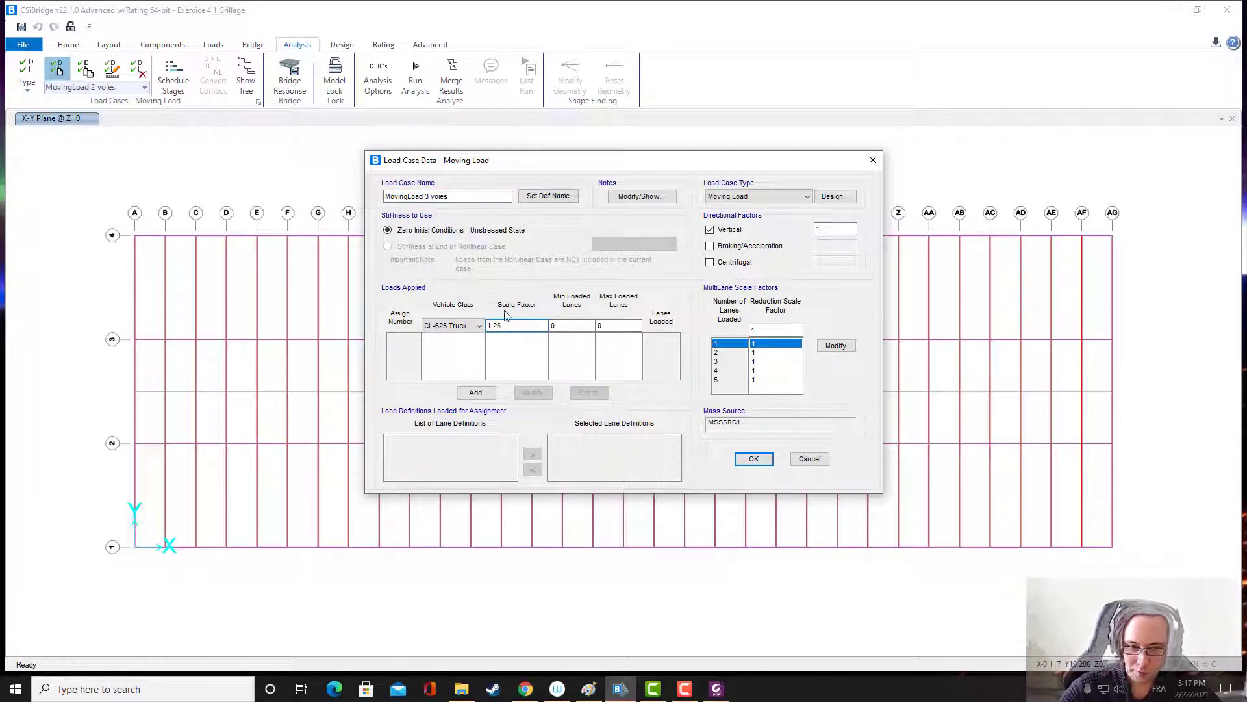
# - Add the truck load with minimum 1 and maximum 3 loaded lanes, and remove LANE1 and LANE2 from its selected lanes
pyautogui.press('Tab')
pyautogui.write('1')
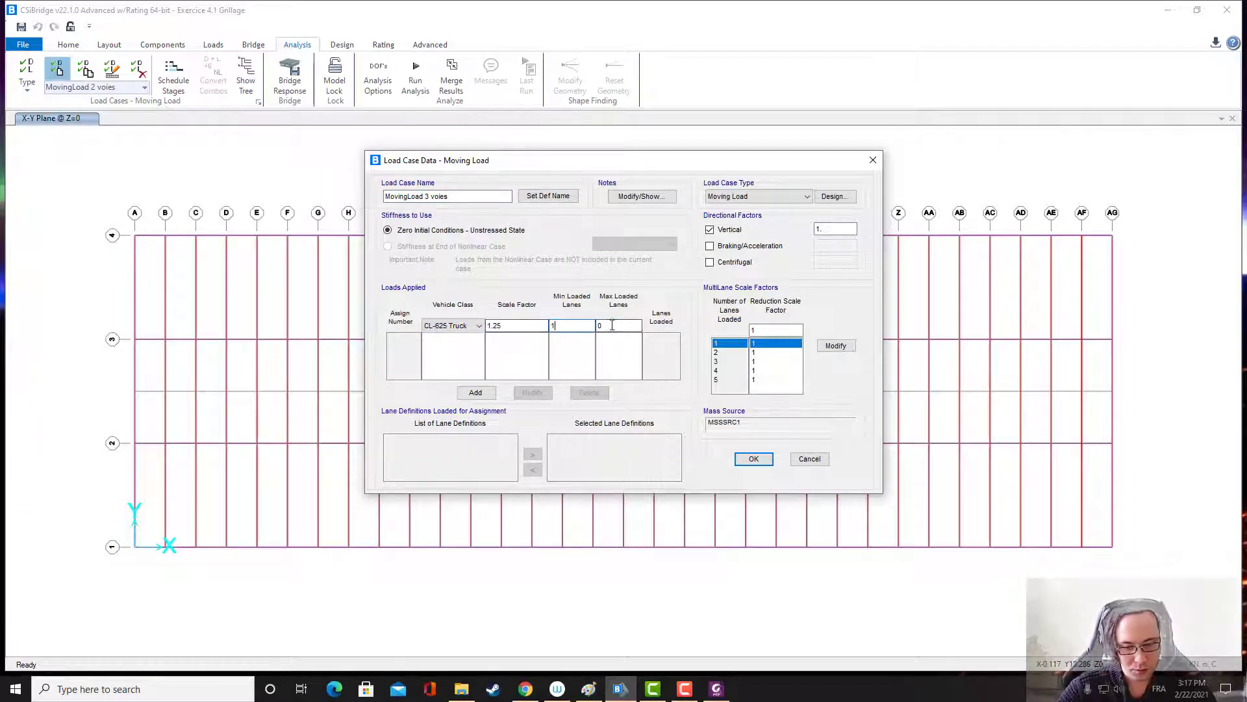
pyautogui.press('Tab')
pyautogui.write('3')
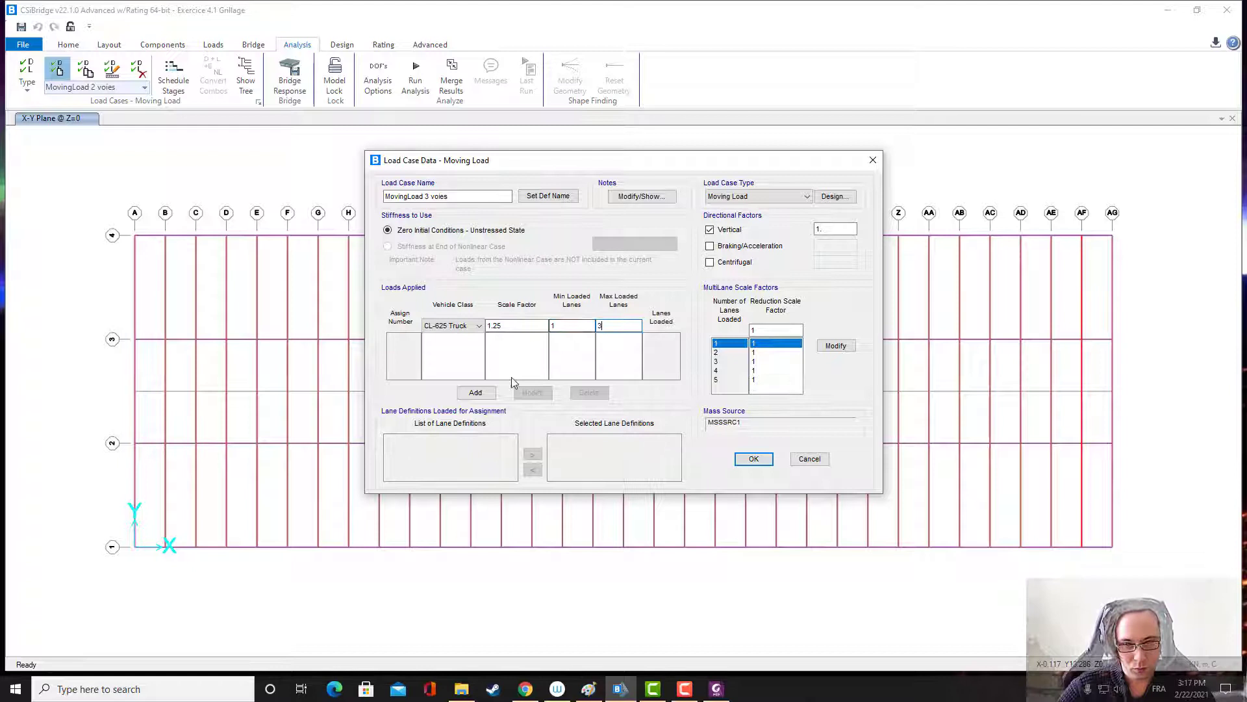
pyautogui.click(476, 393)
pyautogui.click(533, 469)
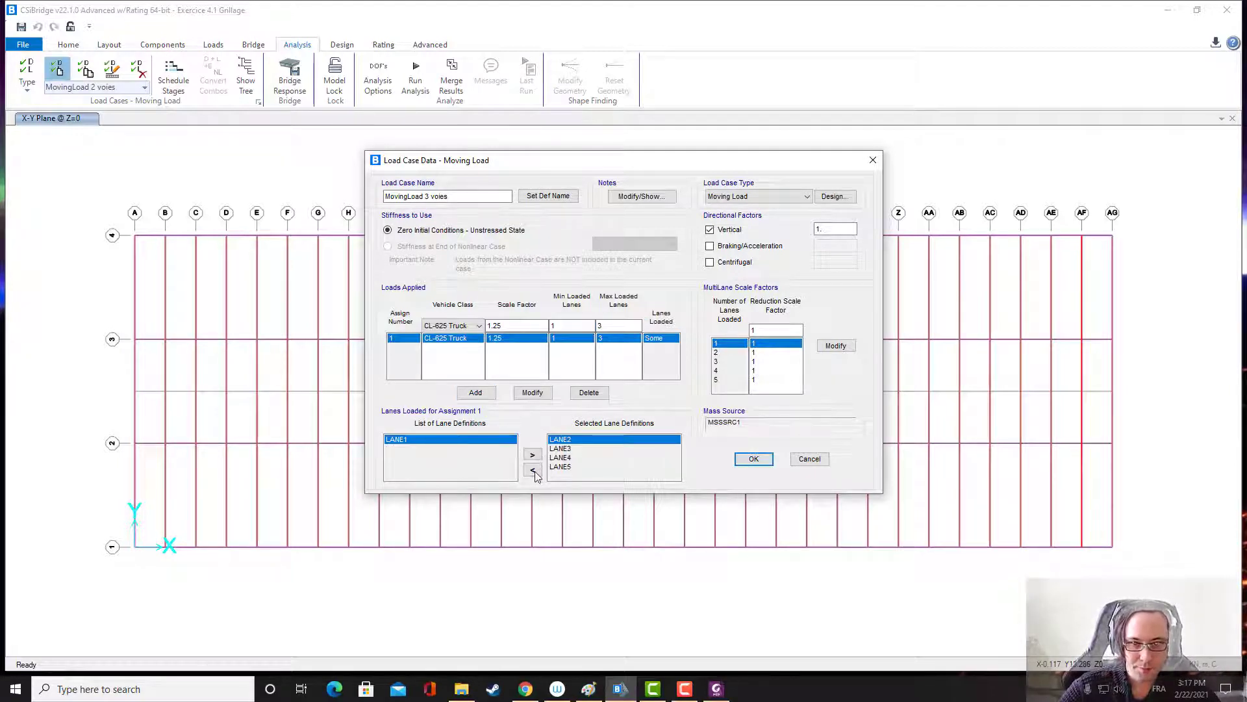
pyautogui.click(533, 470)
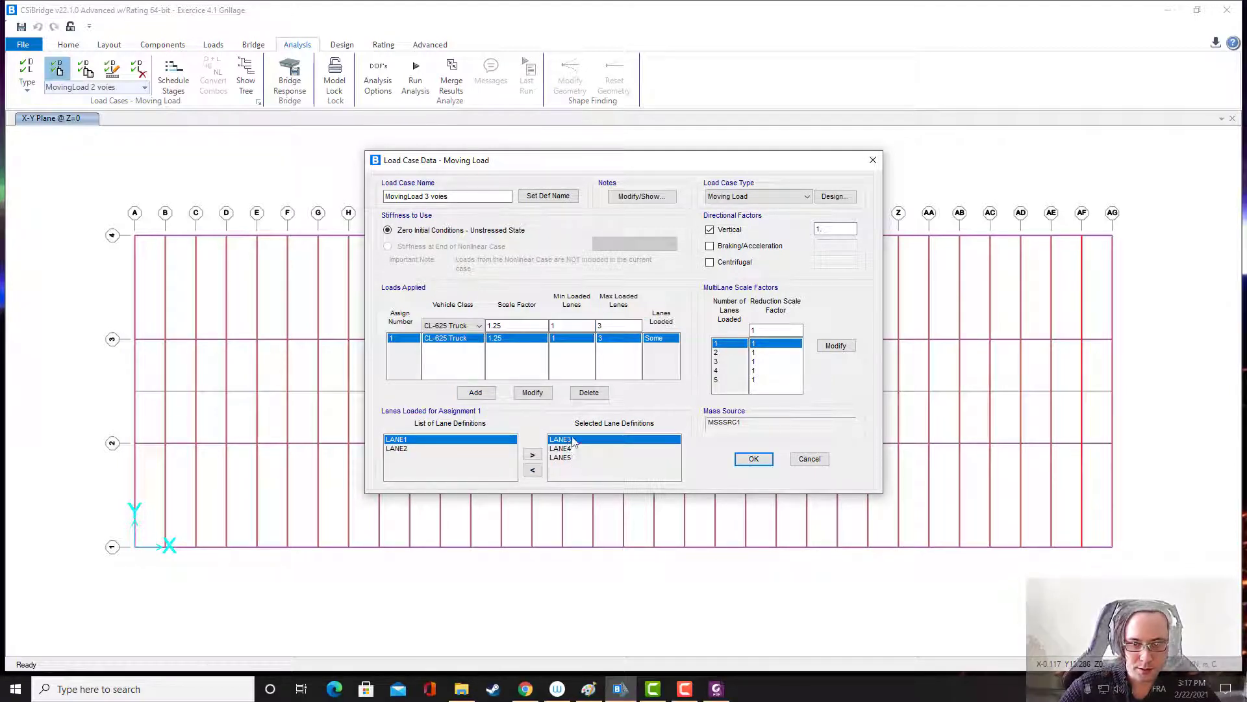
# - Set the reduction factors to 0.9 for two loaded lanes and 0.8 for three, and save the three-lane load case
pyautogui.click(765, 352)
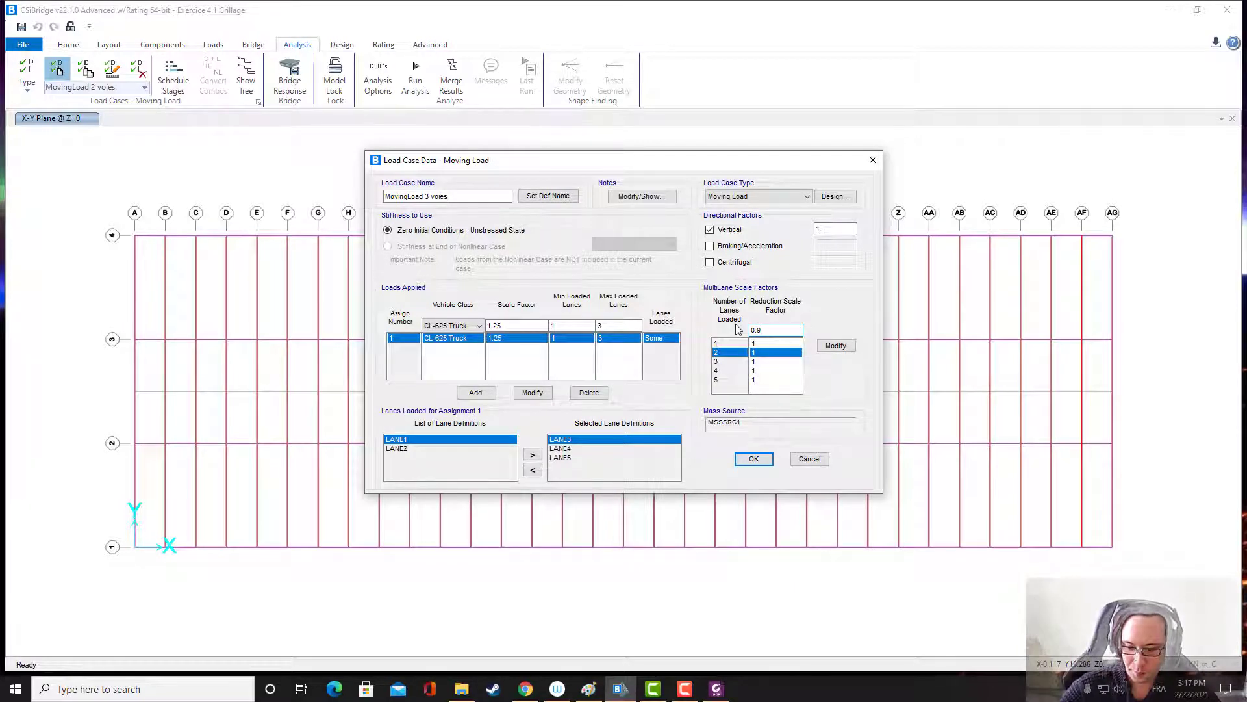
pyautogui.click(836, 345)
pyautogui.click(721, 362)
pyautogui.moveTo(774, 329); pyautogui.dragTo(744, 329)
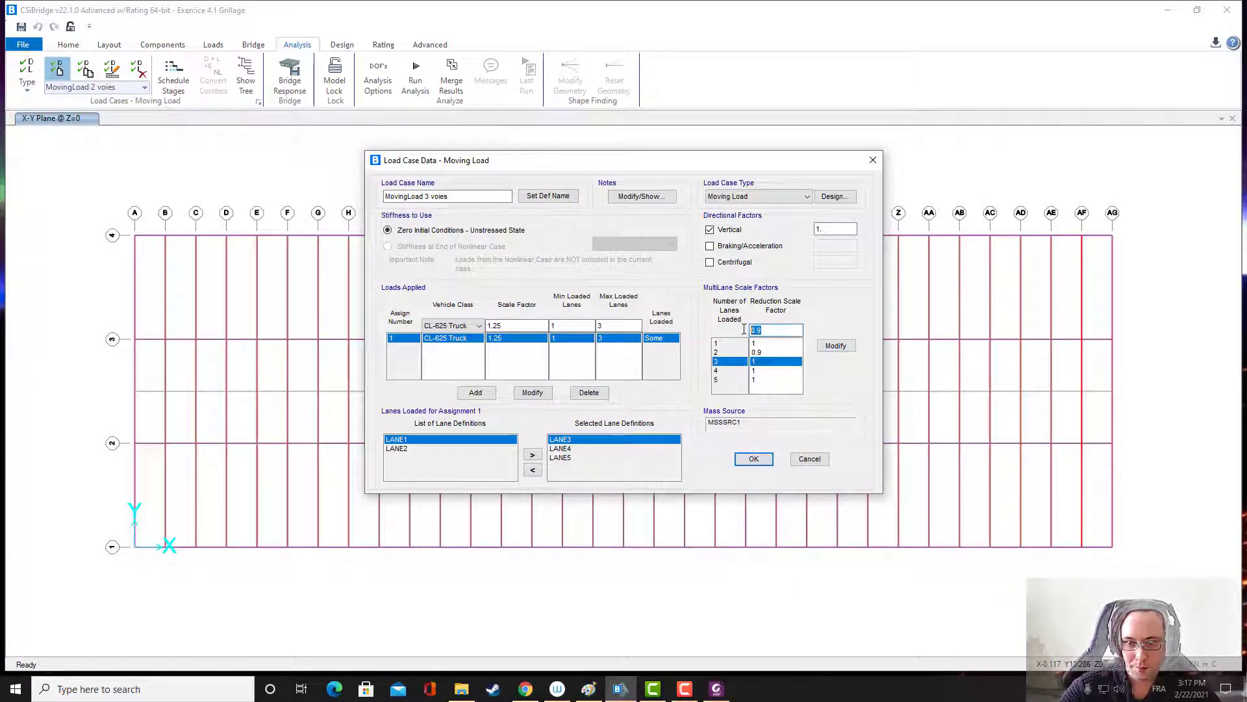
pyautogui.write('0.8')
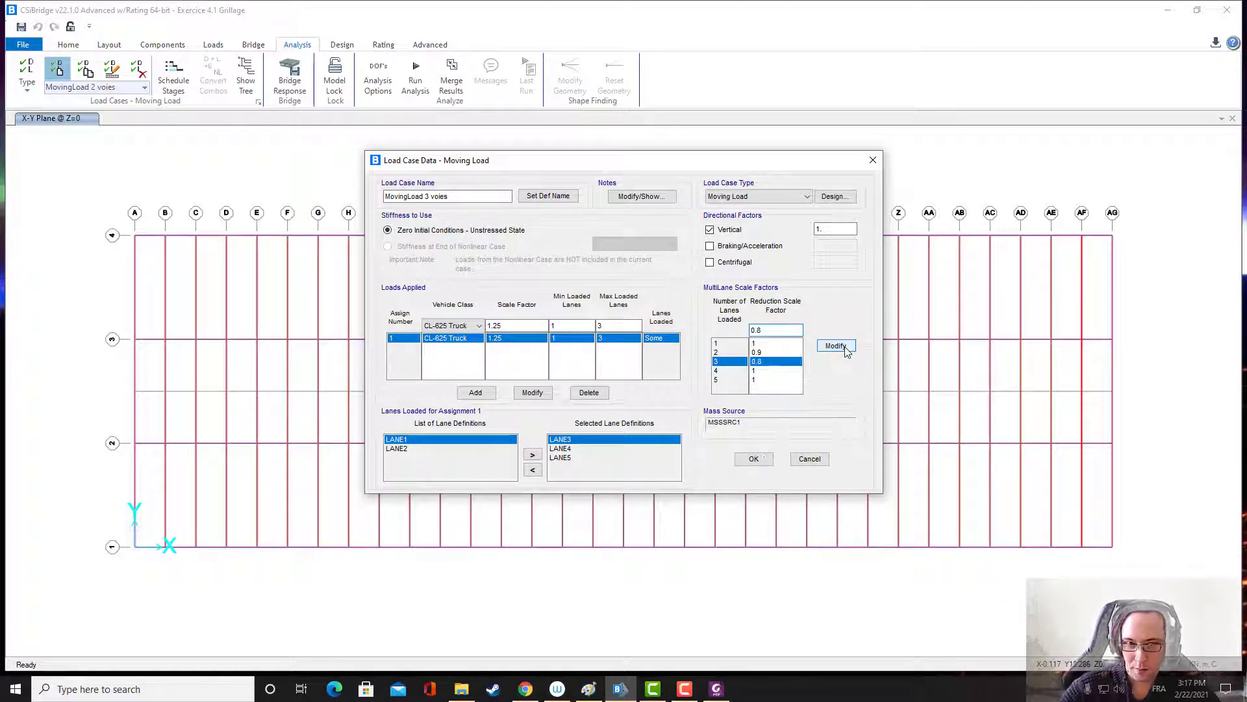
pyautogui.click(836, 345)
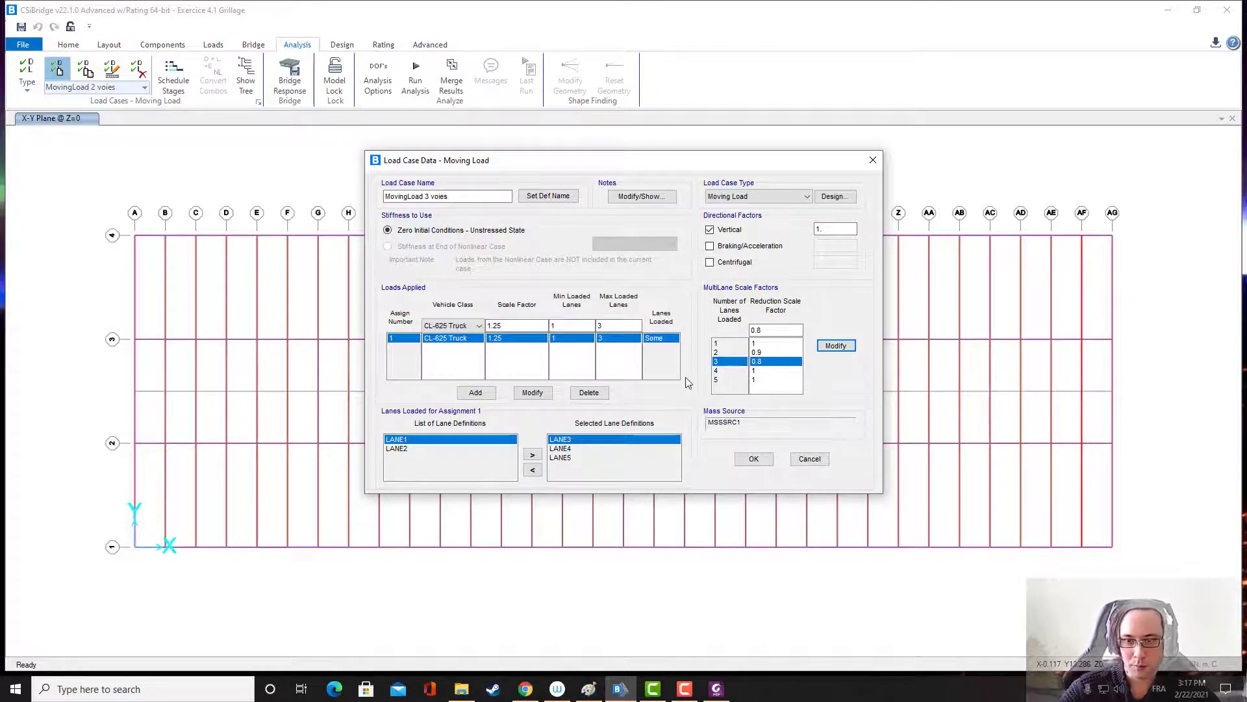
pyautogui.click(754, 459)
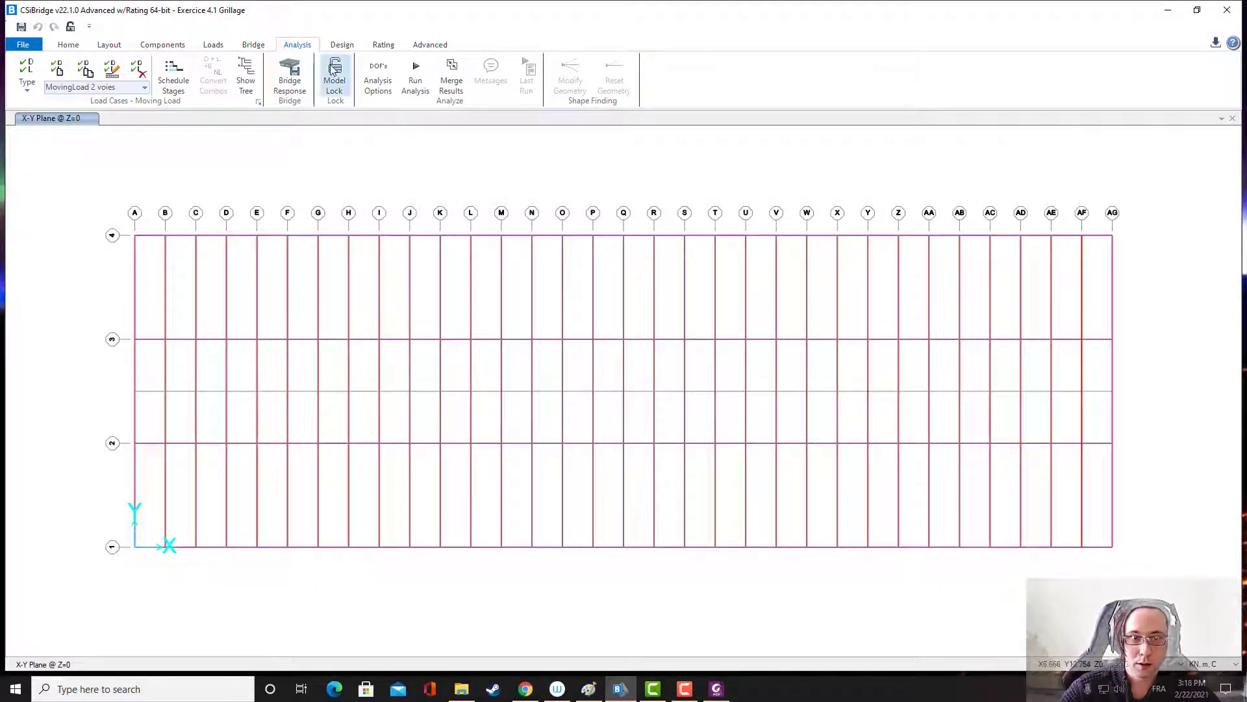
# - Restrict the analysis degrees of freedom to the XY Plane Grid option
pyautogui.click(382, 81)
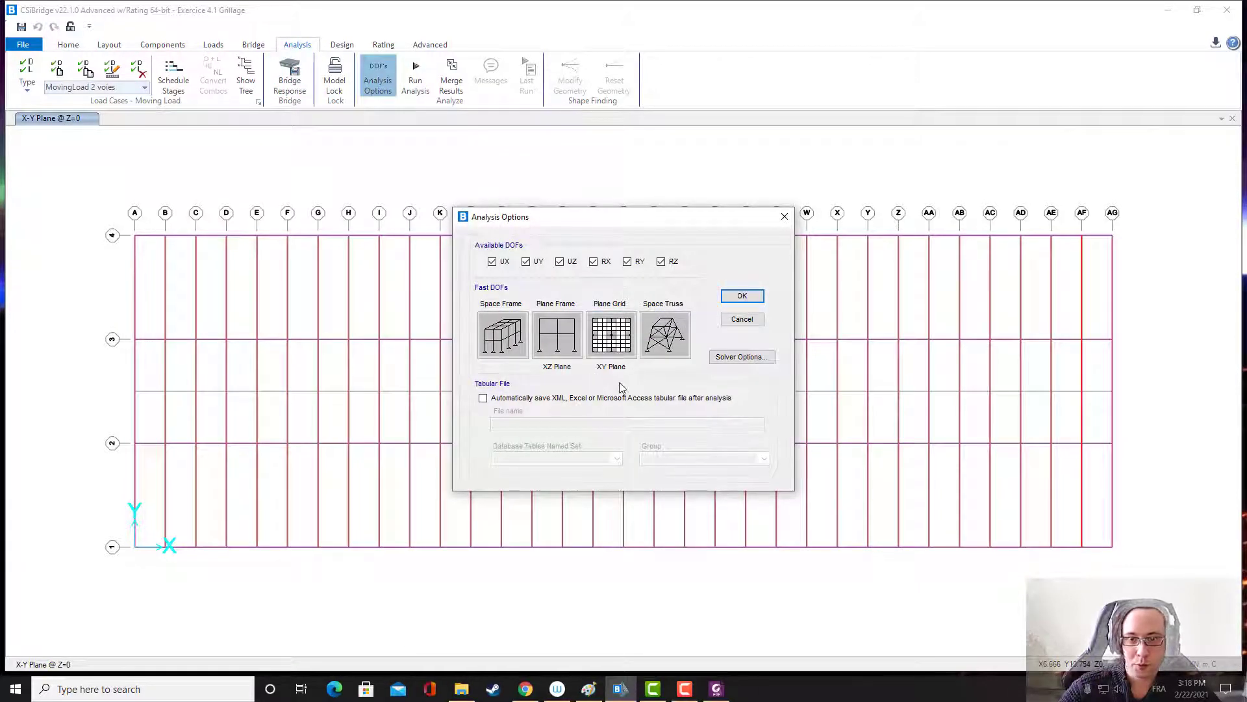
pyautogui.click(614, 346)
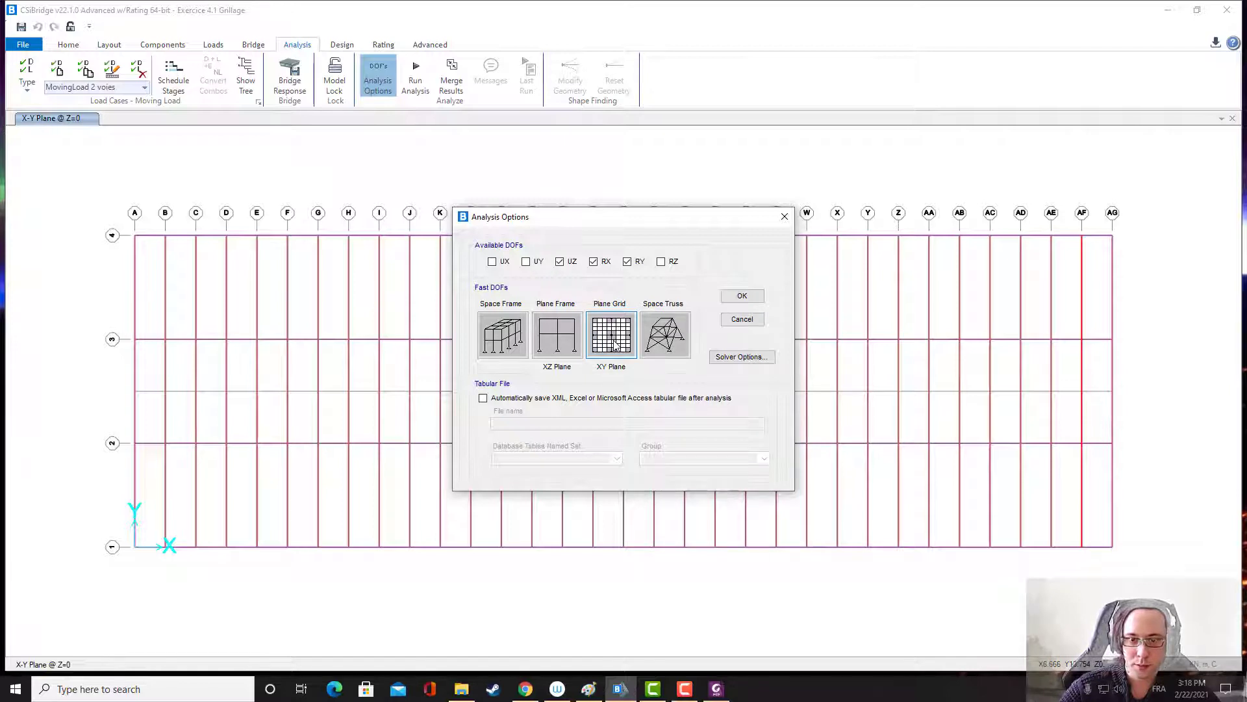
pyautogui.click(743, 297)
# - Exclude the DEAD load case from the run and analyze the modal case and both moving load cases
pyautogui.click(416, 80)
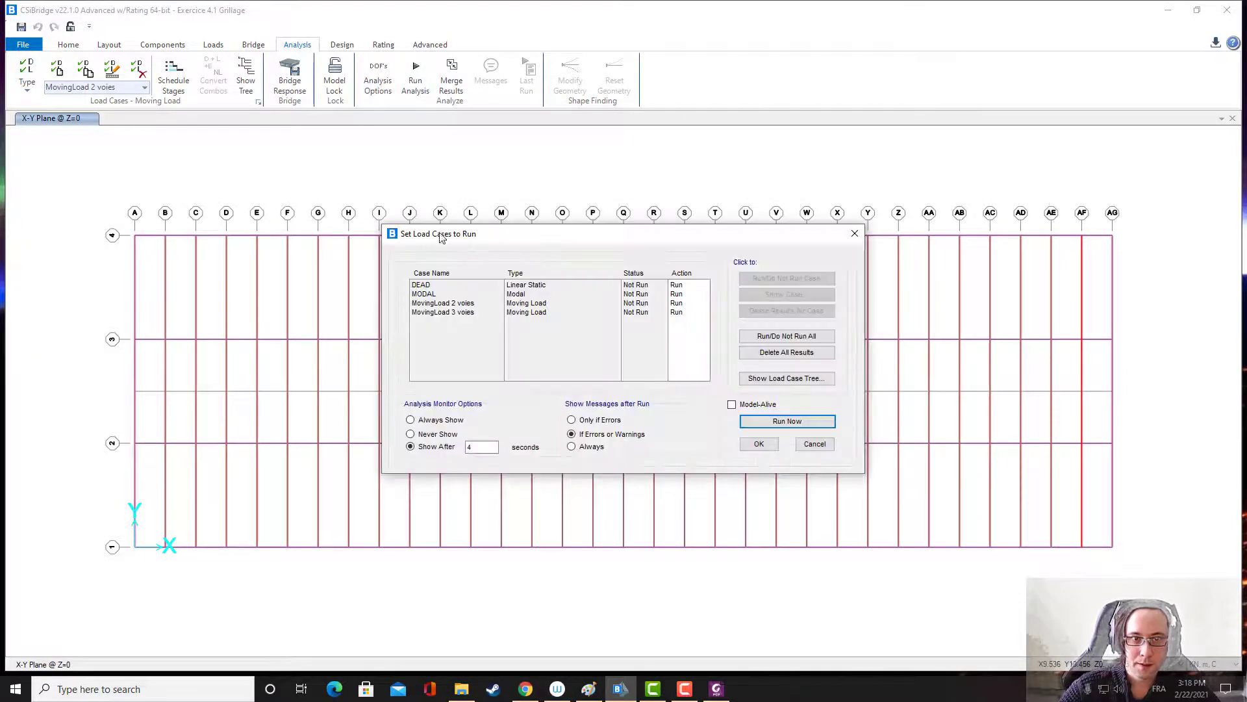
pyautogui.click(431, 295)
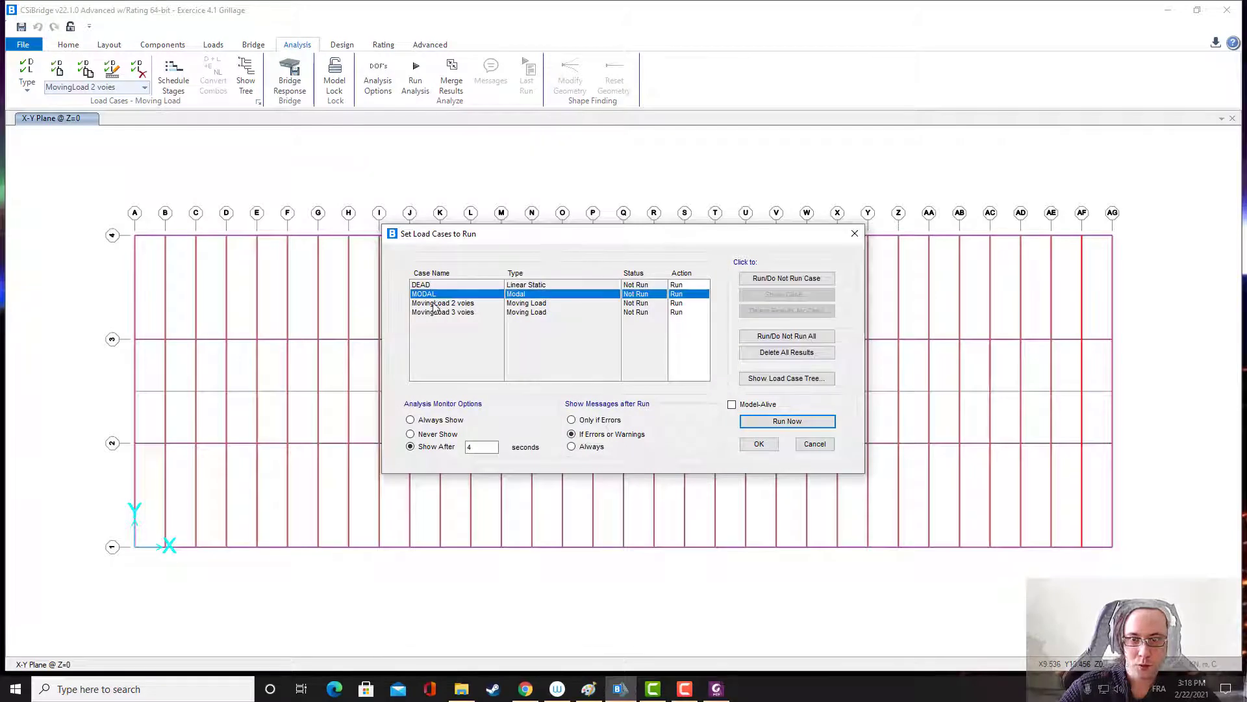
pyautogui.click(428, 285)
pyautogui.click(786, 278)
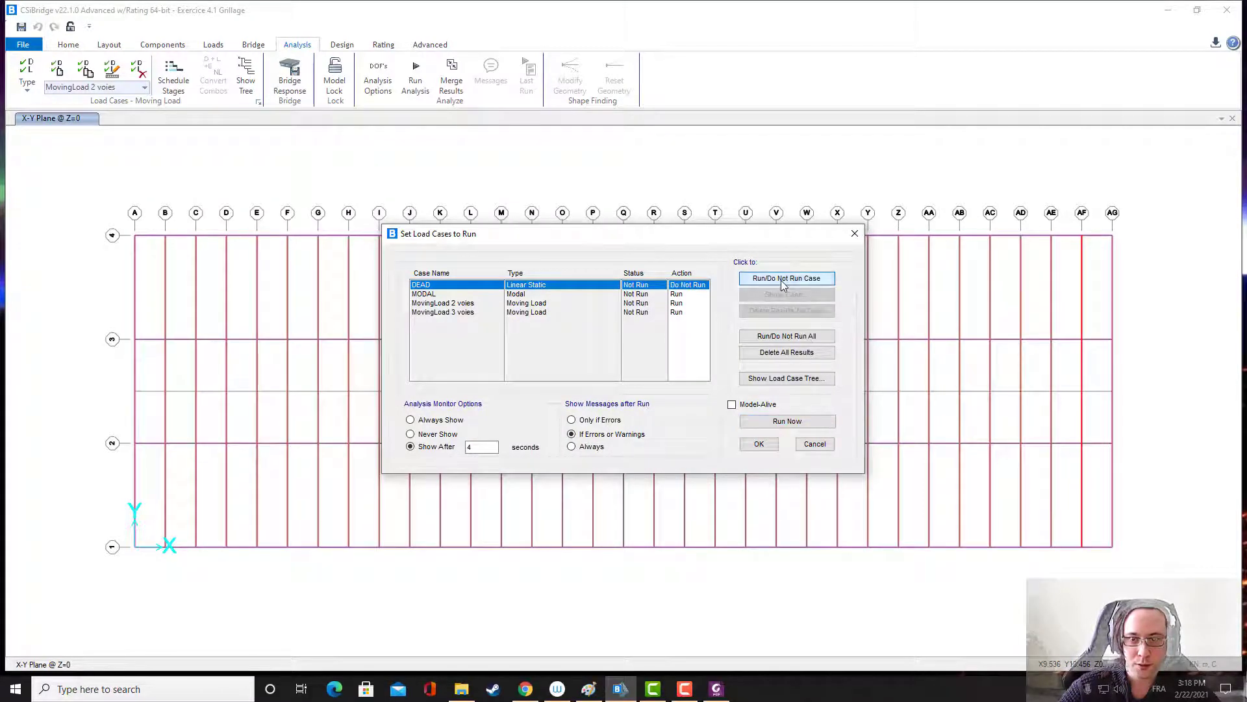
pyautogui.click(438, 296)
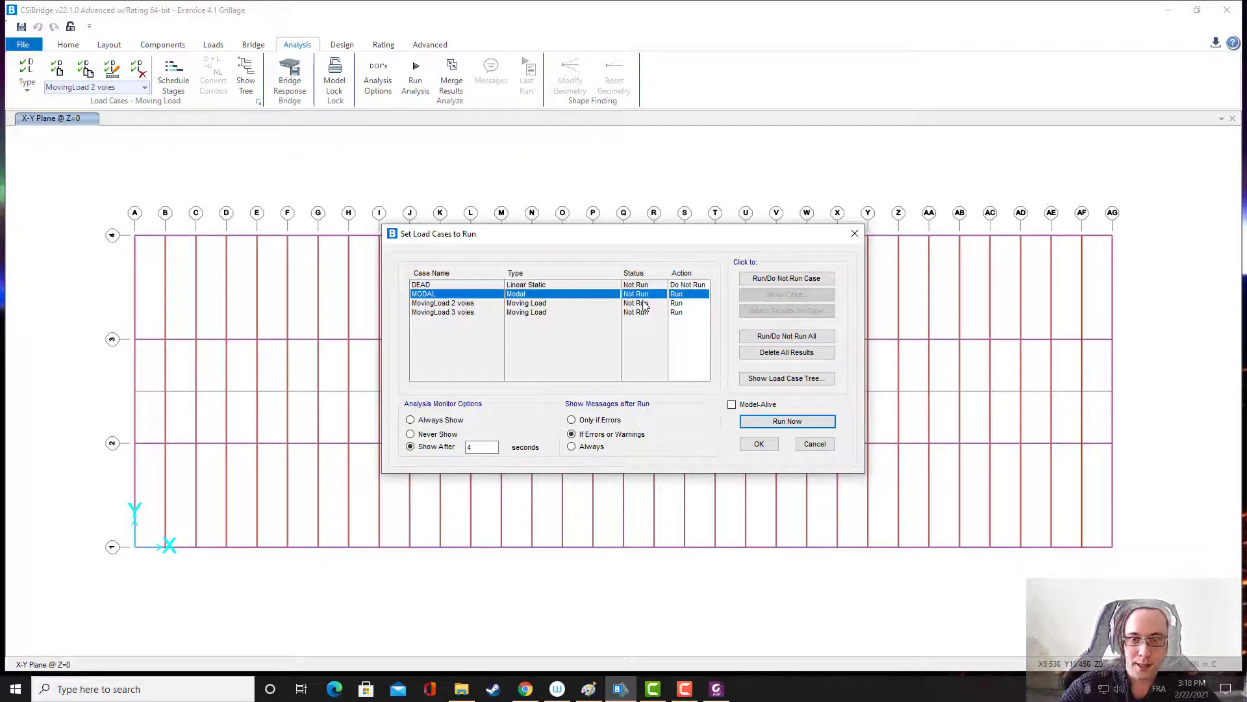
pyautogui.click(455, 303)
pyautogui.click(462, 312)
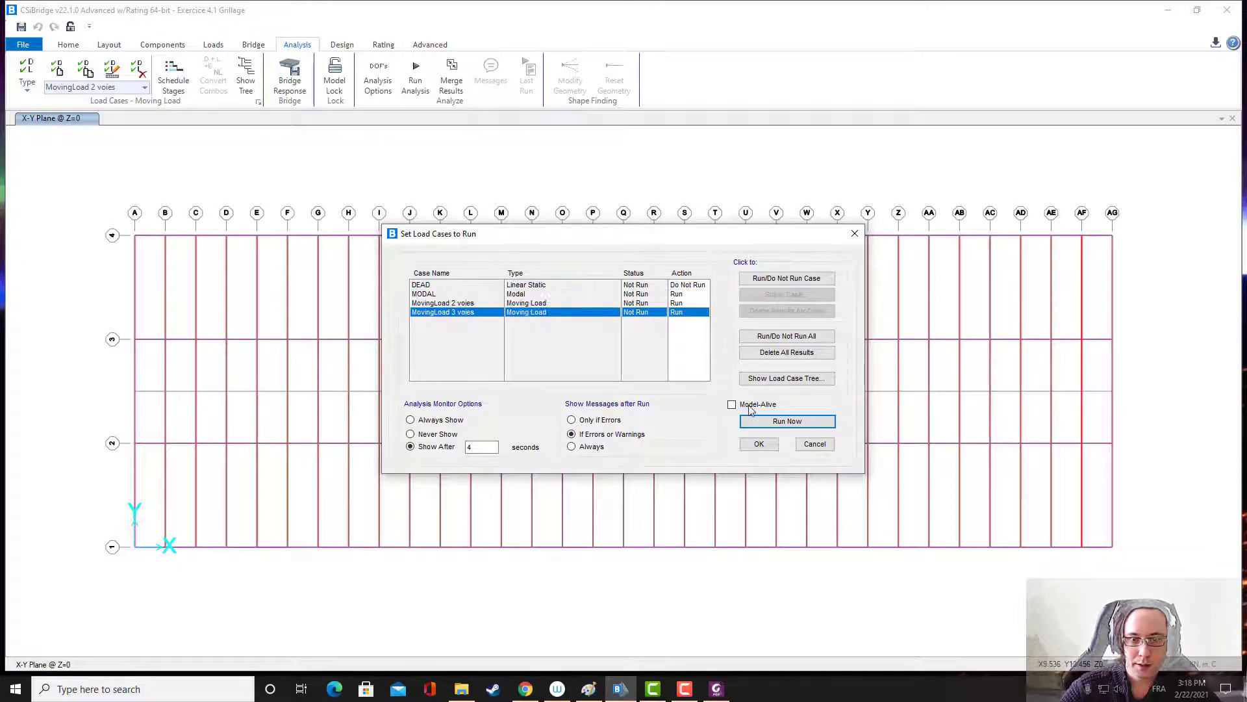
pyautogui.click(786, 421)
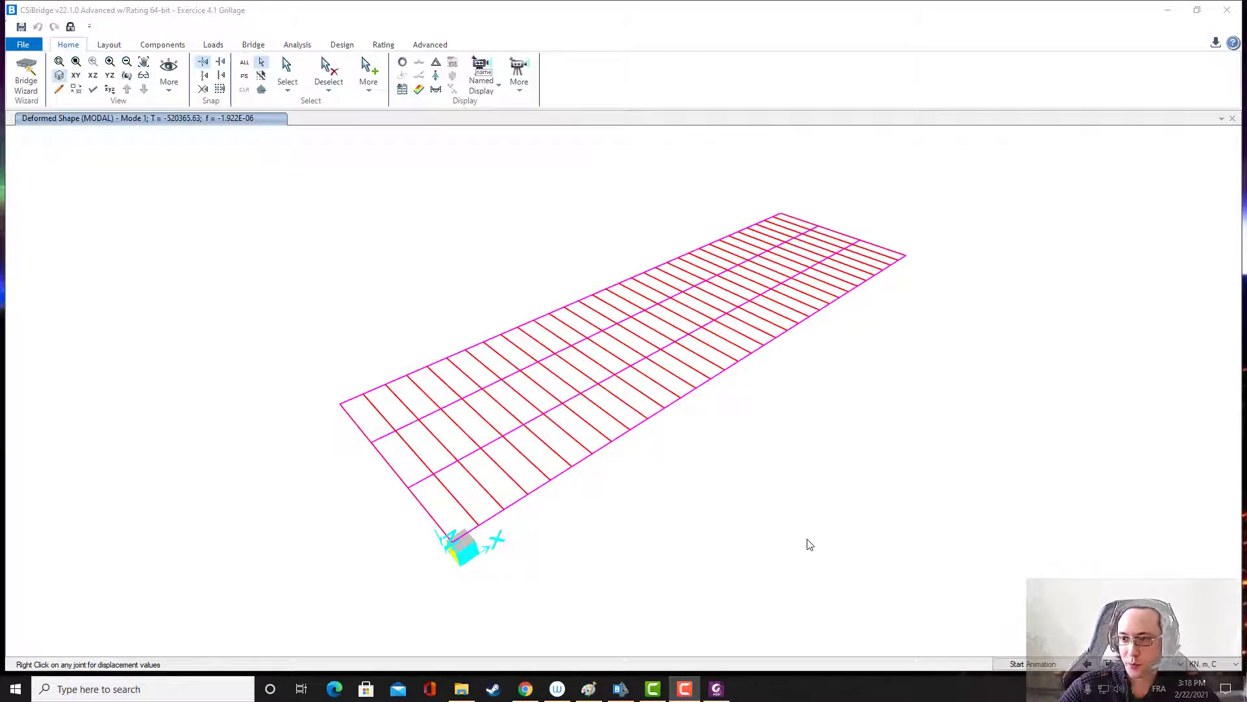
# - Unlock the model, accepting deletion of its results, and assign pinned restraints to the four girder end joints along grid line A
pyautogui.moveTo(308, 386); pyautogui.dragTo(449, 545)
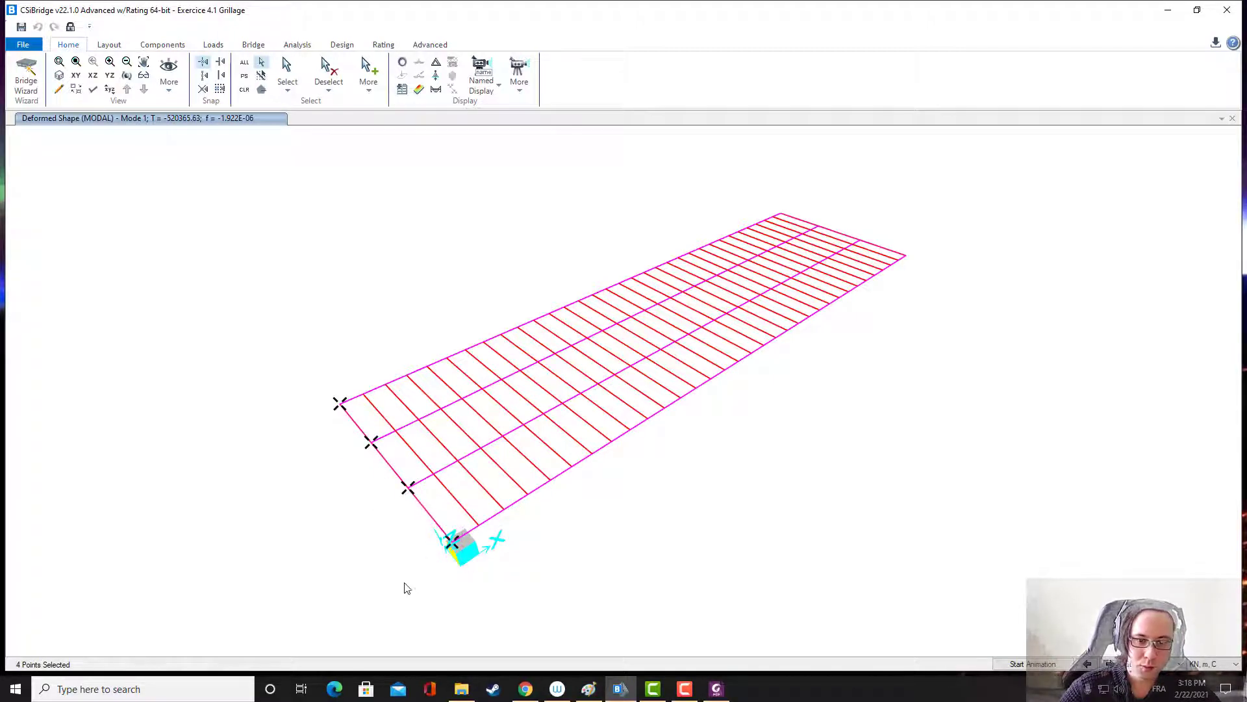
pyautogui.click(430, 44)
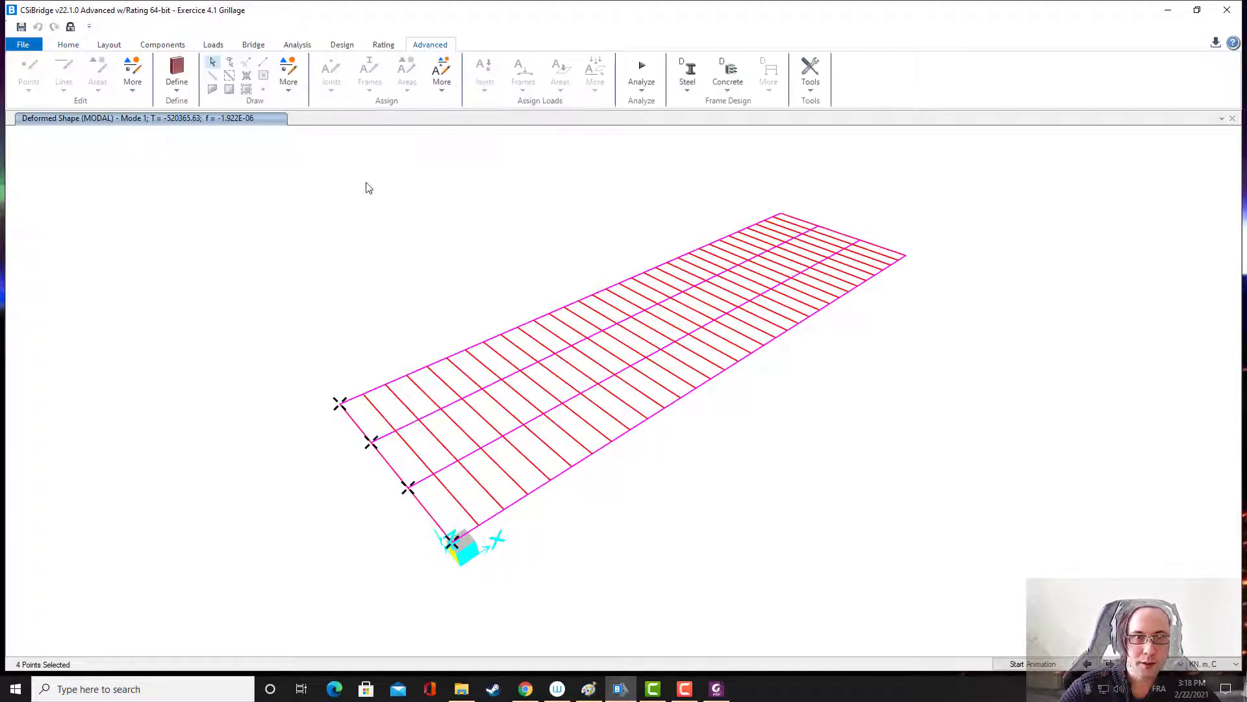
pyautogui.click(442, 94)
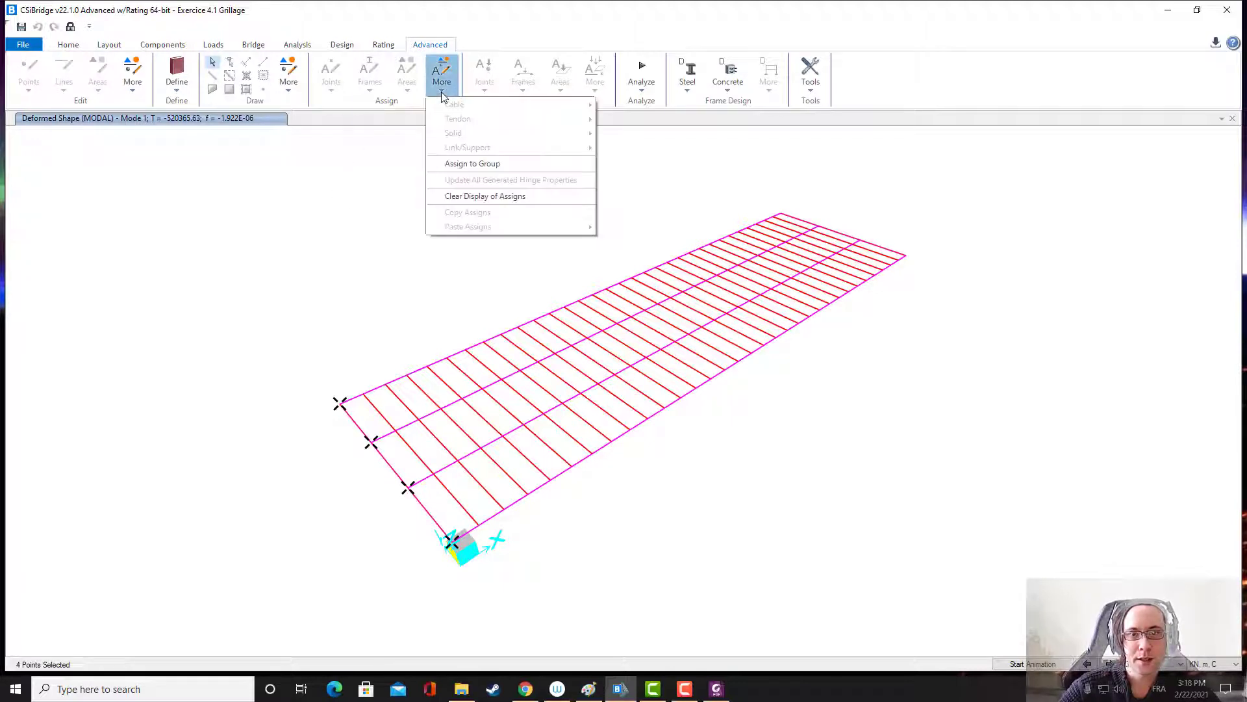
pyautogui.click(443, 96)
pyautogui.click(70, 27)
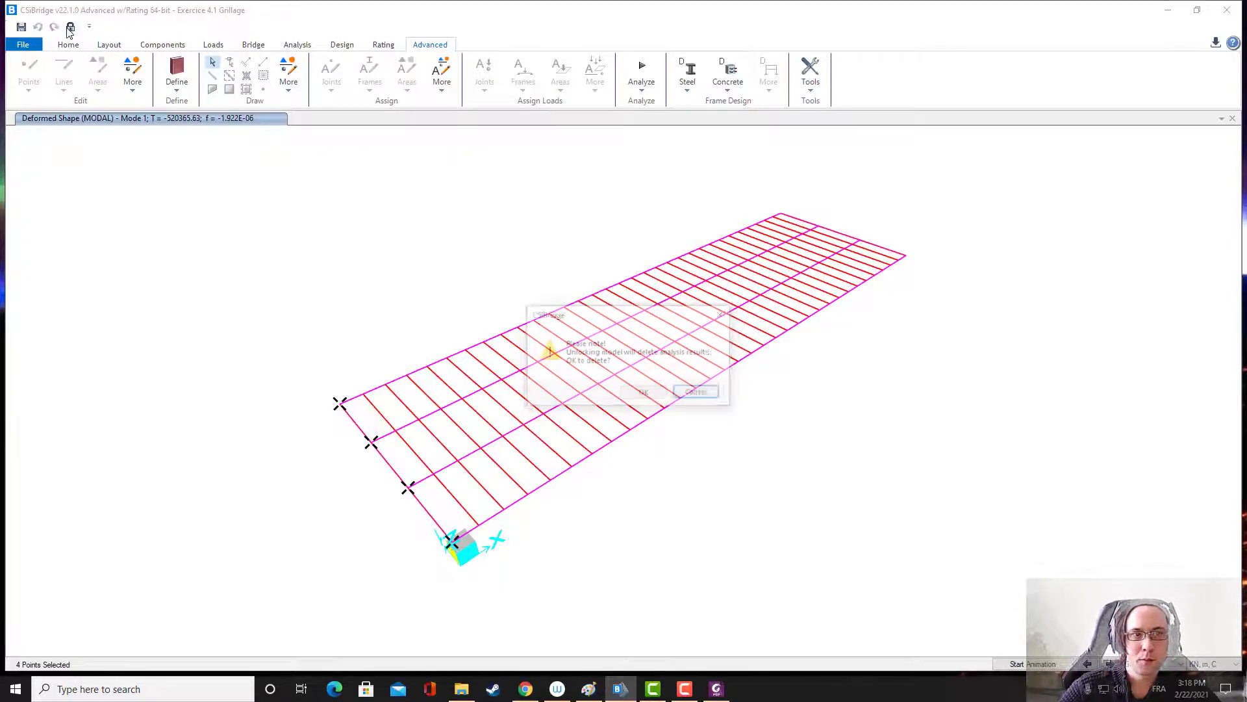
pyautogui.click(634, 395)
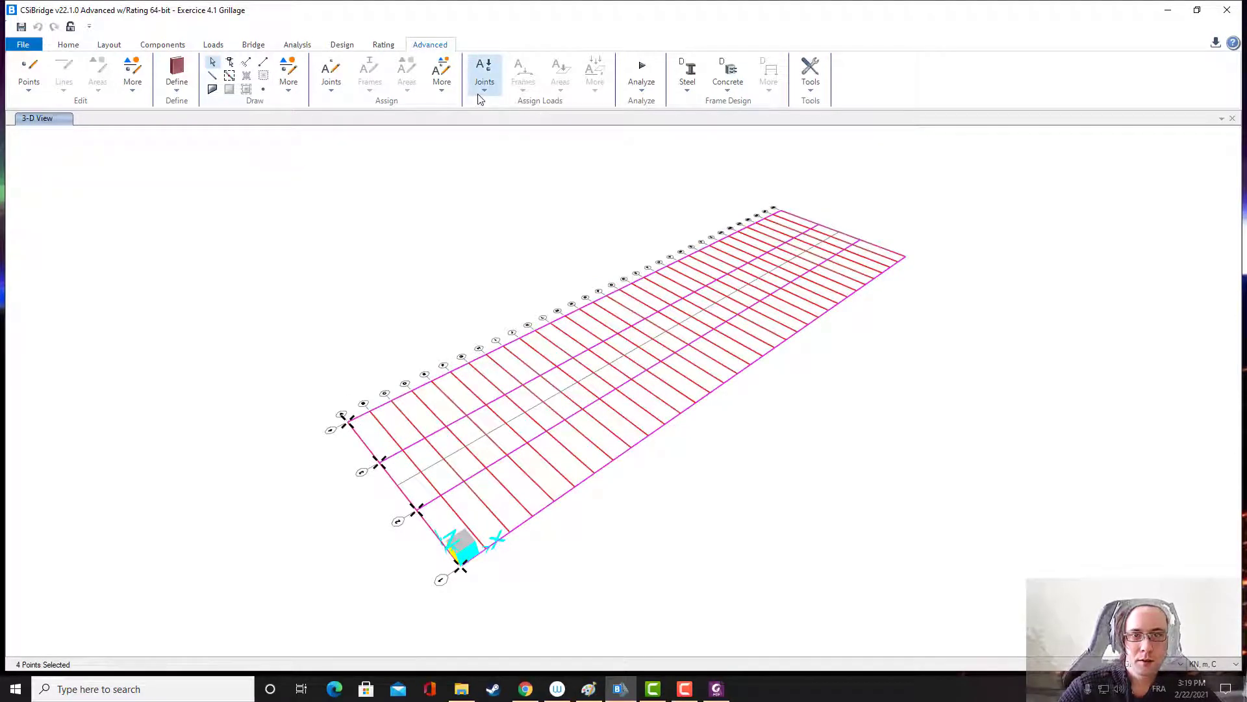
pyautogui.click(332, 81)
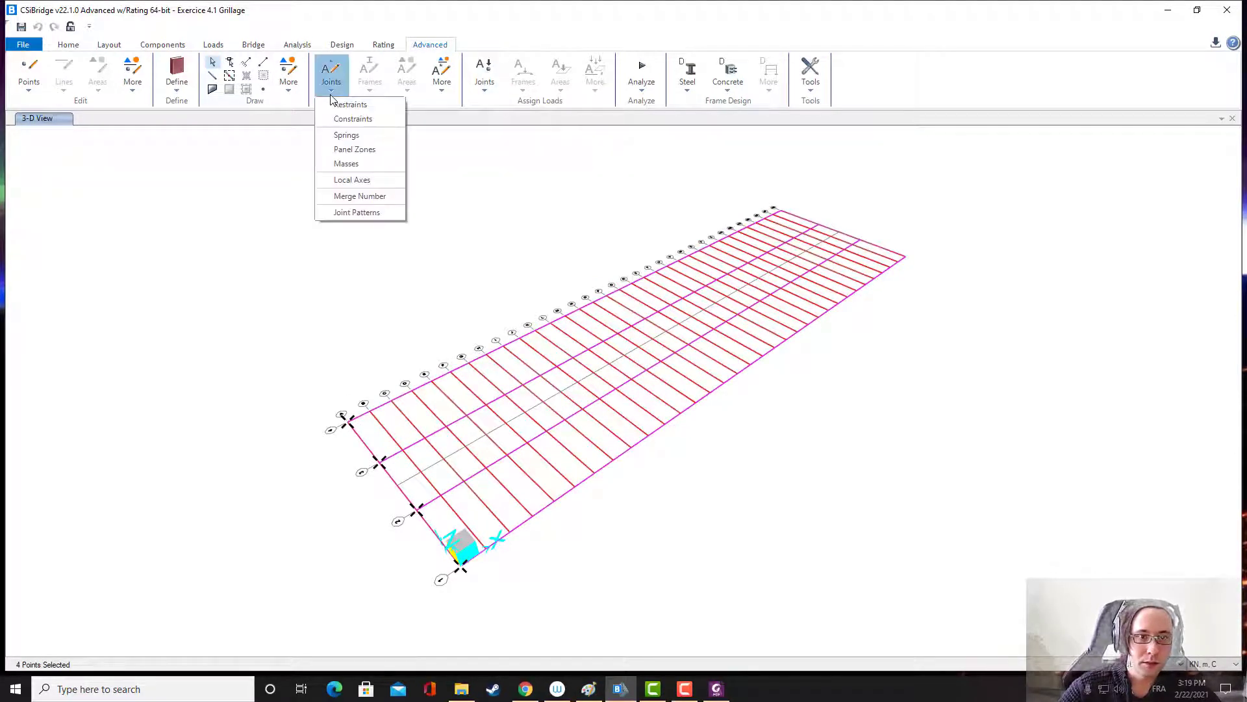
pyautogui.click(350, 105)
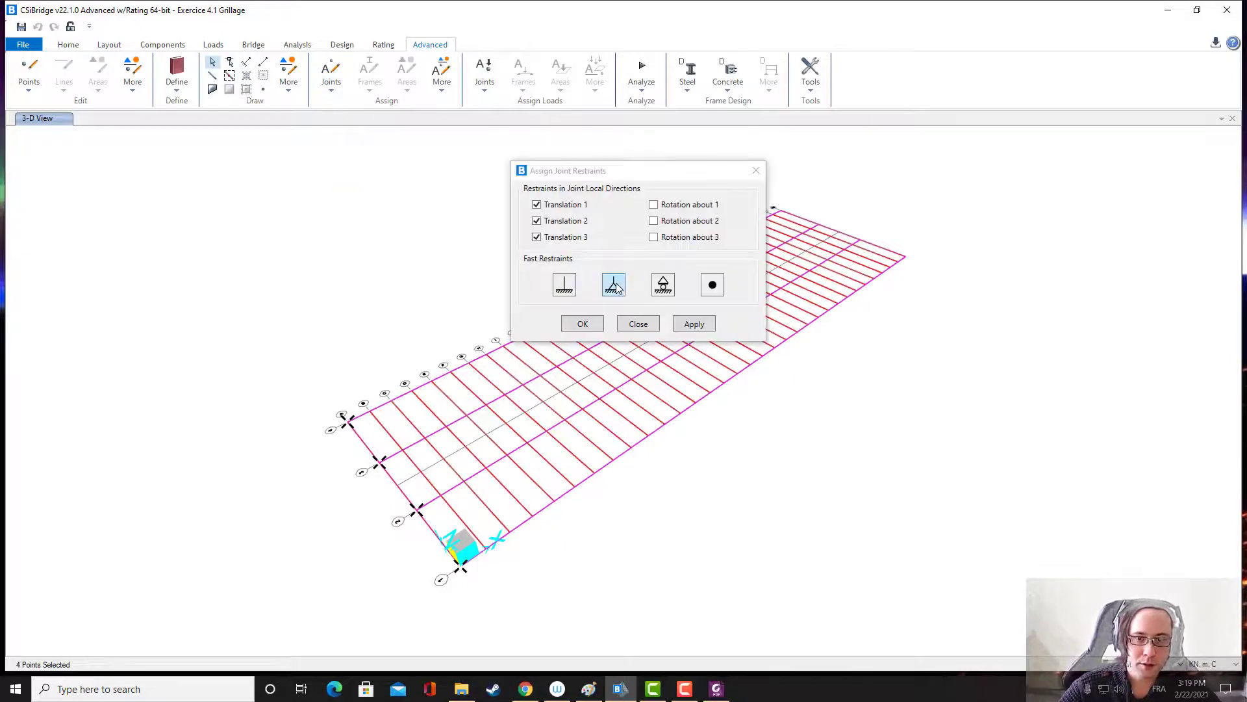
pyautogui.click(693, 323)
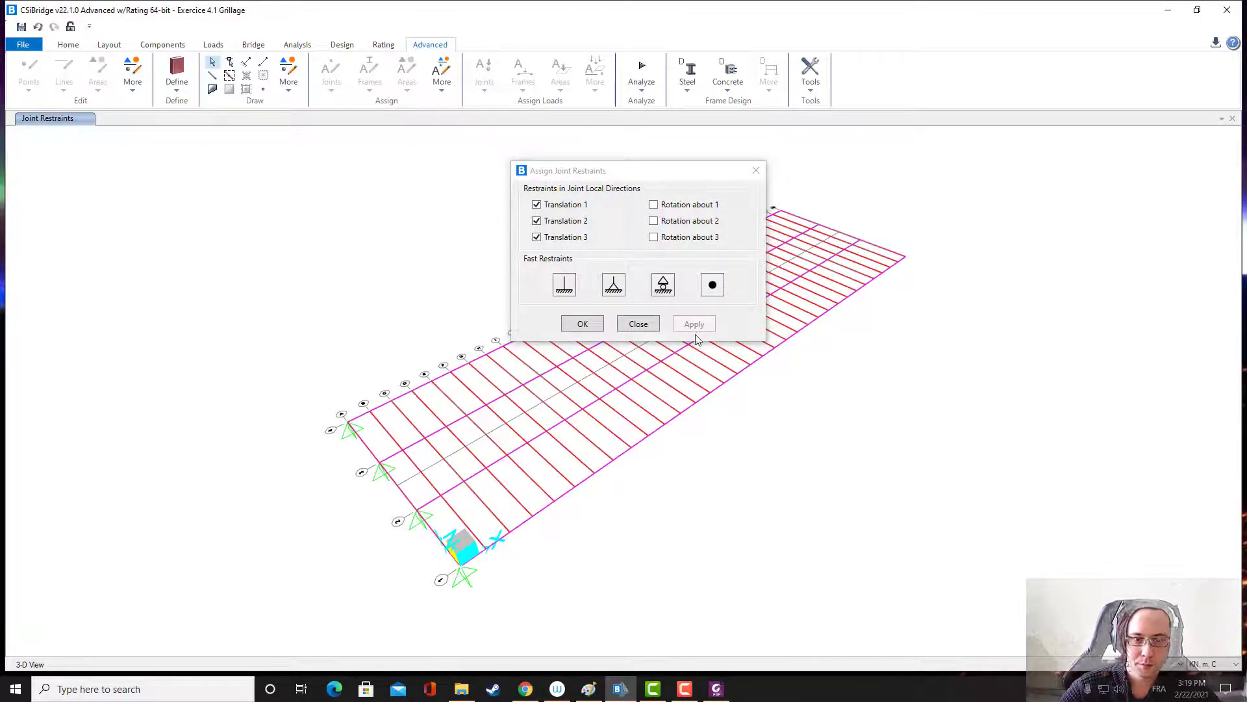
# - Assign roller restraints, fixing only Translation 3, to the four girder end joints along grid line AG
pyautogui.moveTo(695, 175); pyautogui.dragTo(507, 149)
pyautogui.scroll(5, 747, 259)
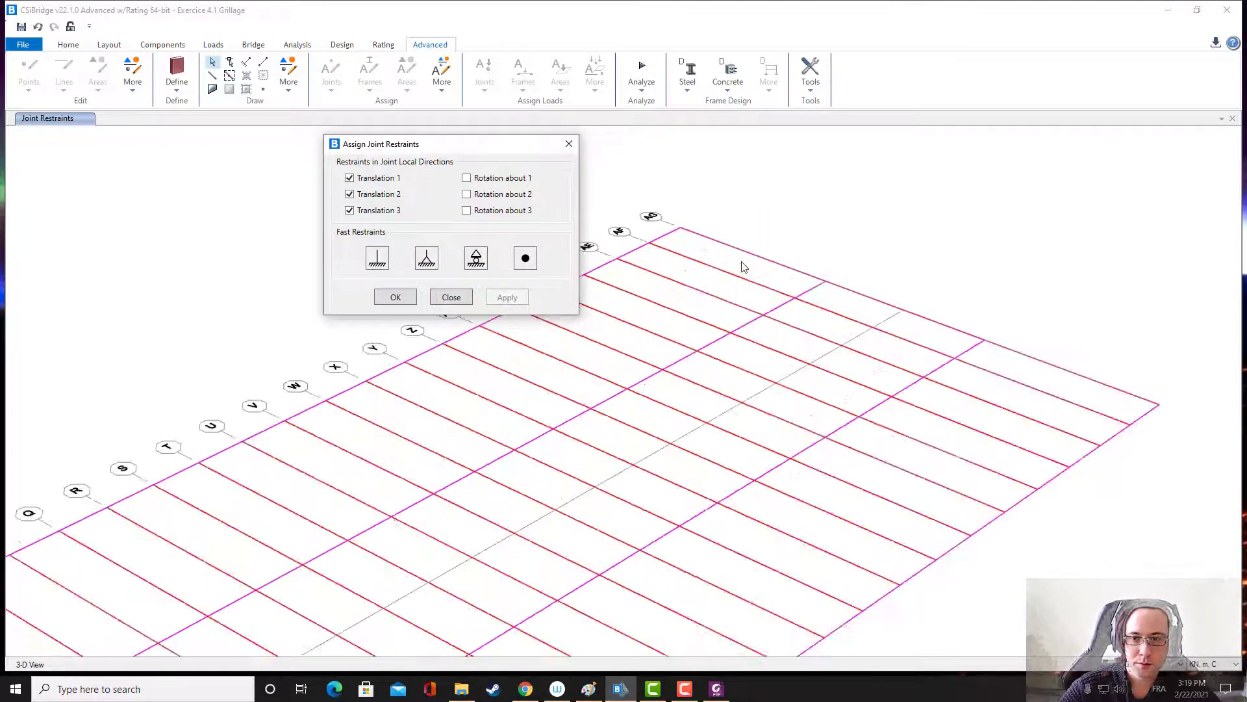
pyautogui.scroll(-5, 657, 208)
pyautogui.moveTo(609, 182); pyautogui.dragTo(649, 208)
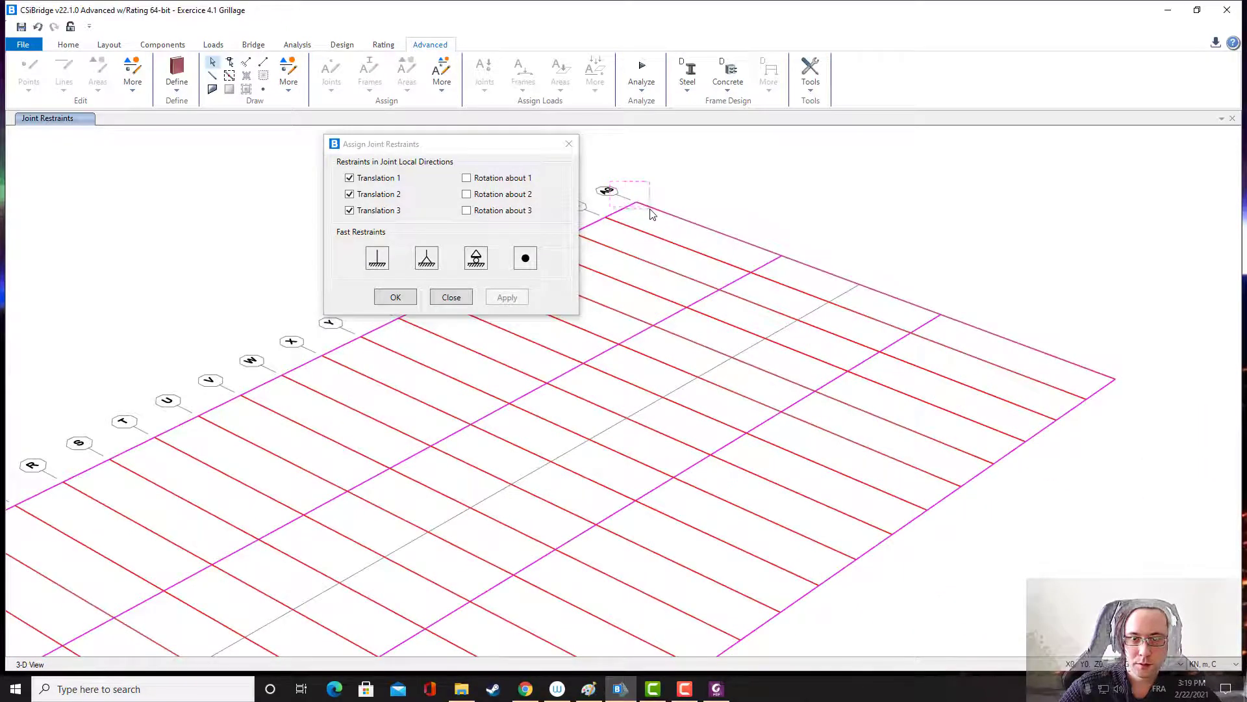
pyautogui.moveTo(764, 235); pyautogui.dragTo(794, 272)
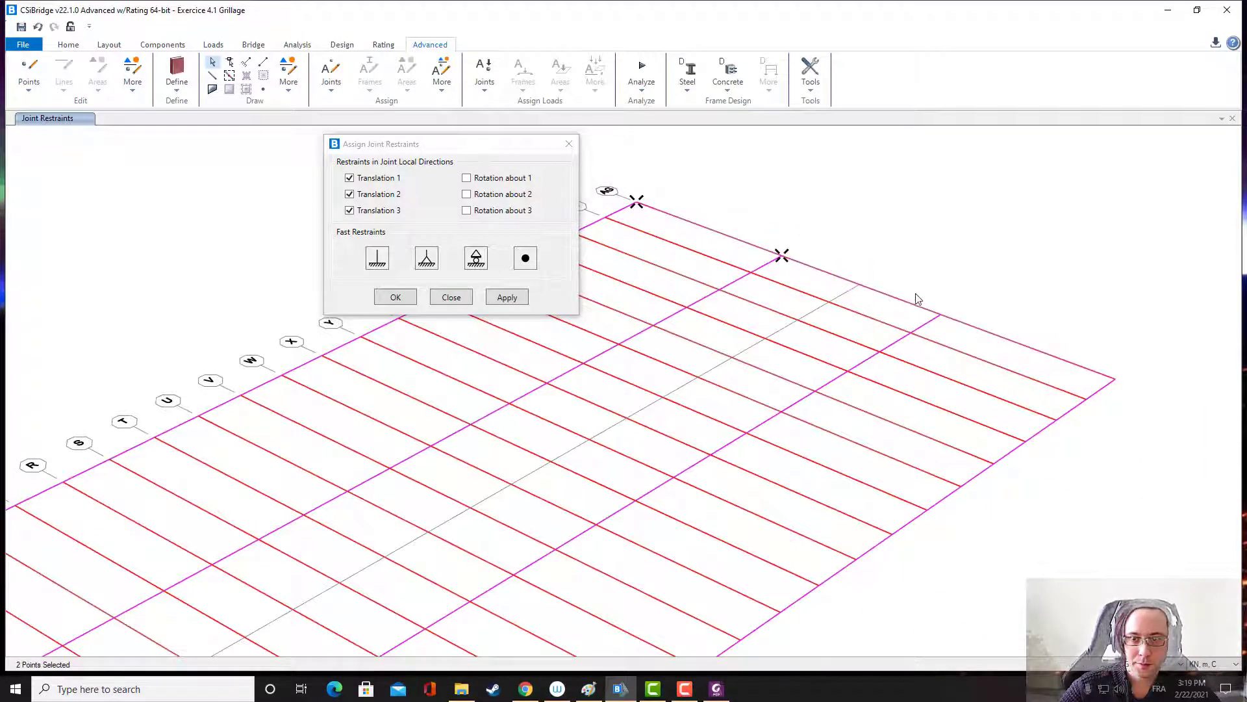
pyautogui.moveTo(931, 301); pyautogui.dragTo(953, 326)
pyautogui.moveTo(1094, 356); pyautogui.dragTo(1128, 388)
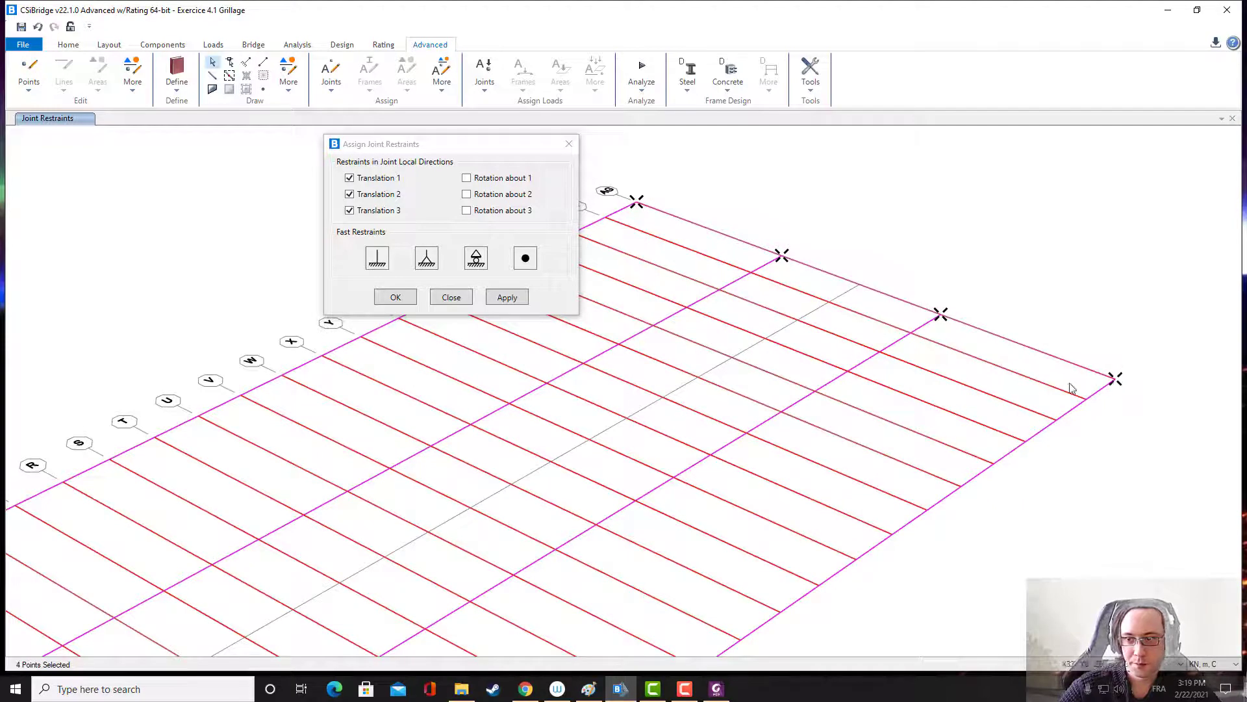
pyautogui.click(476, 258)
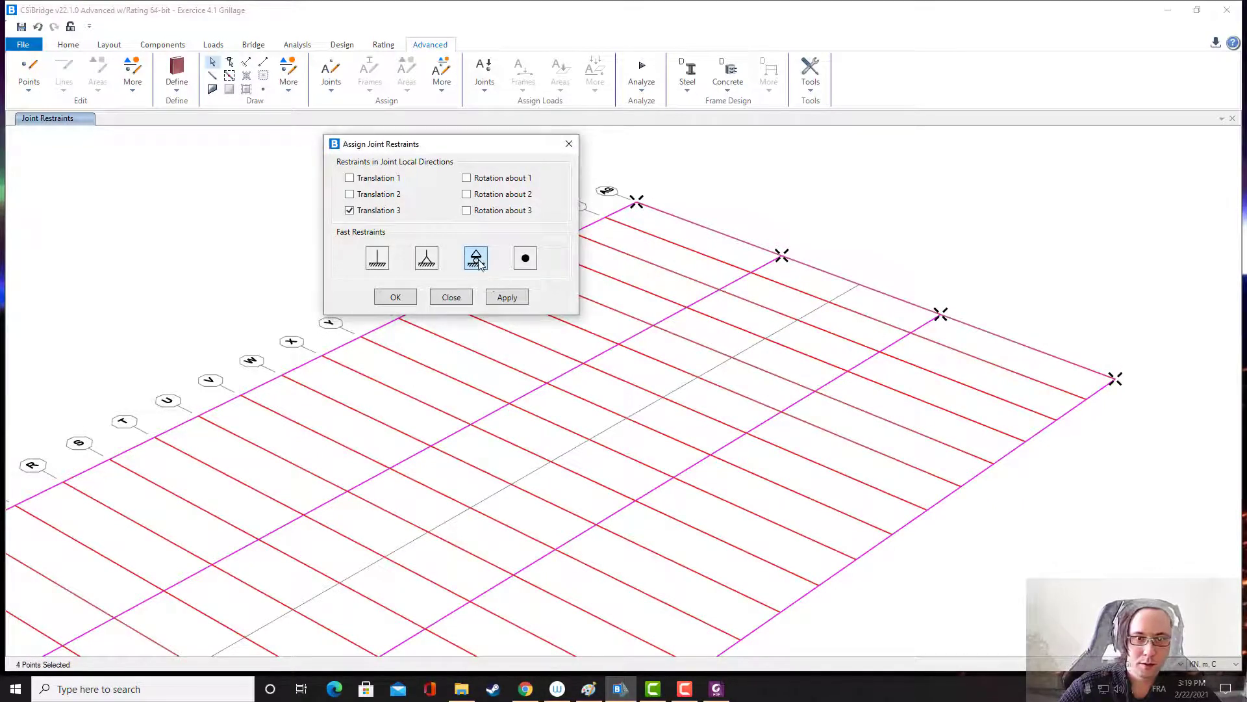
pyautogui.click(508, 298)
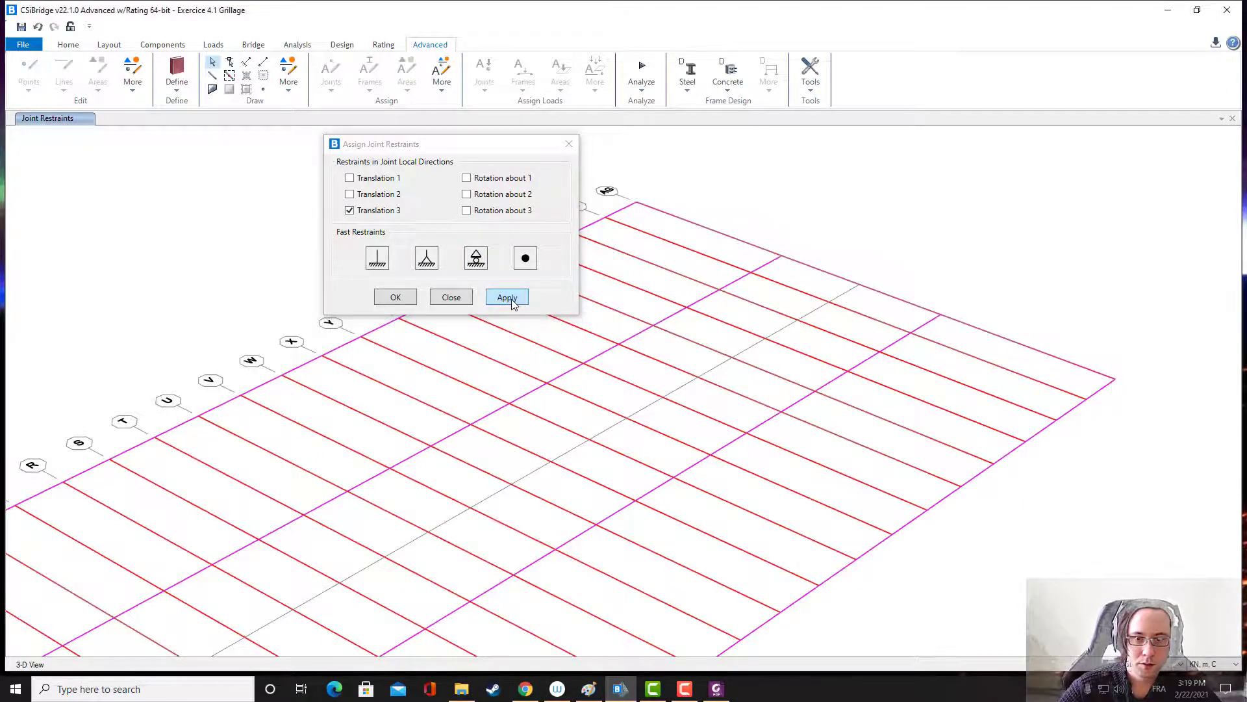
pyautogui.click(393, 297)
pyautogui.scroll(-3, 330, 258)
pyautogui.scroll(-1, 329, 258)
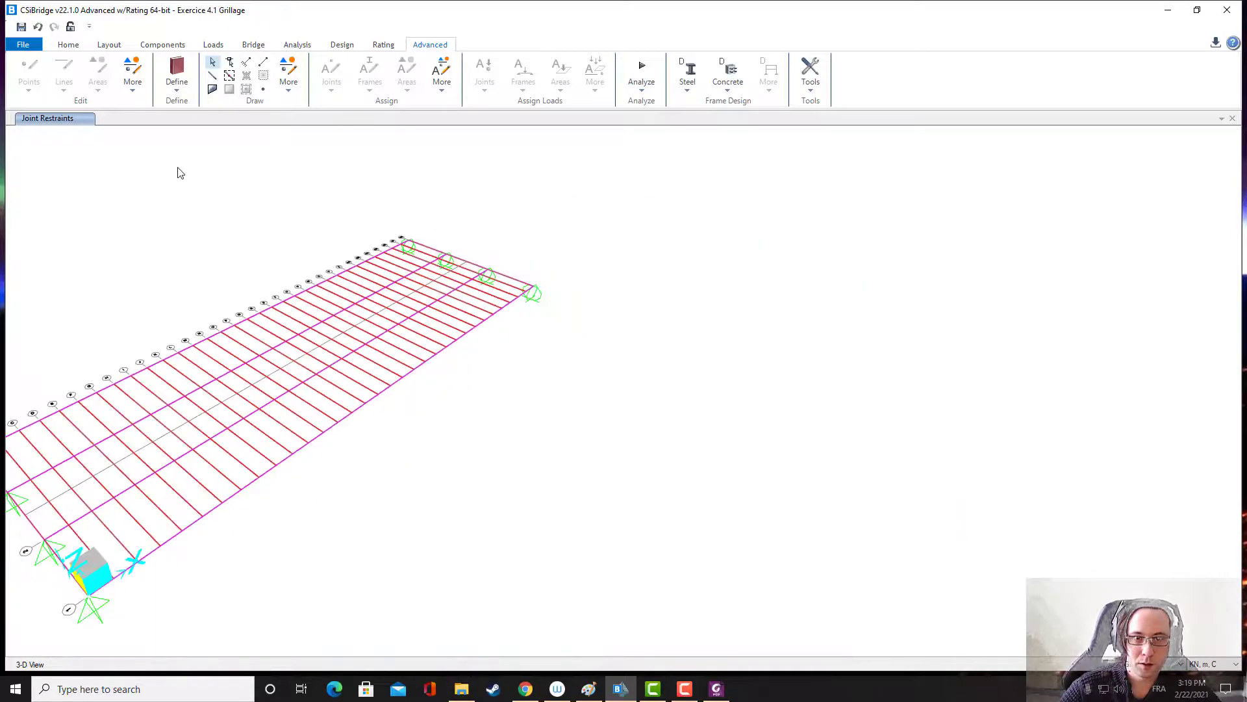
pyautogui.click(71, 47)
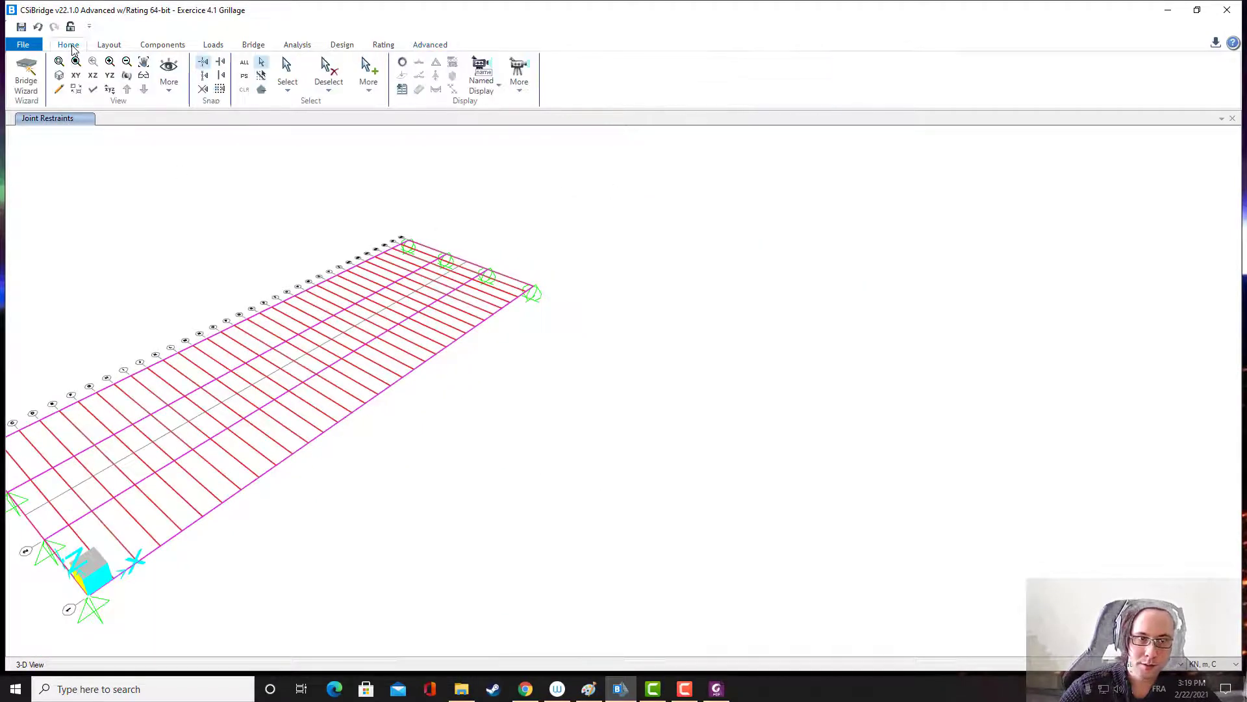
pyautogui.click(61, 76)
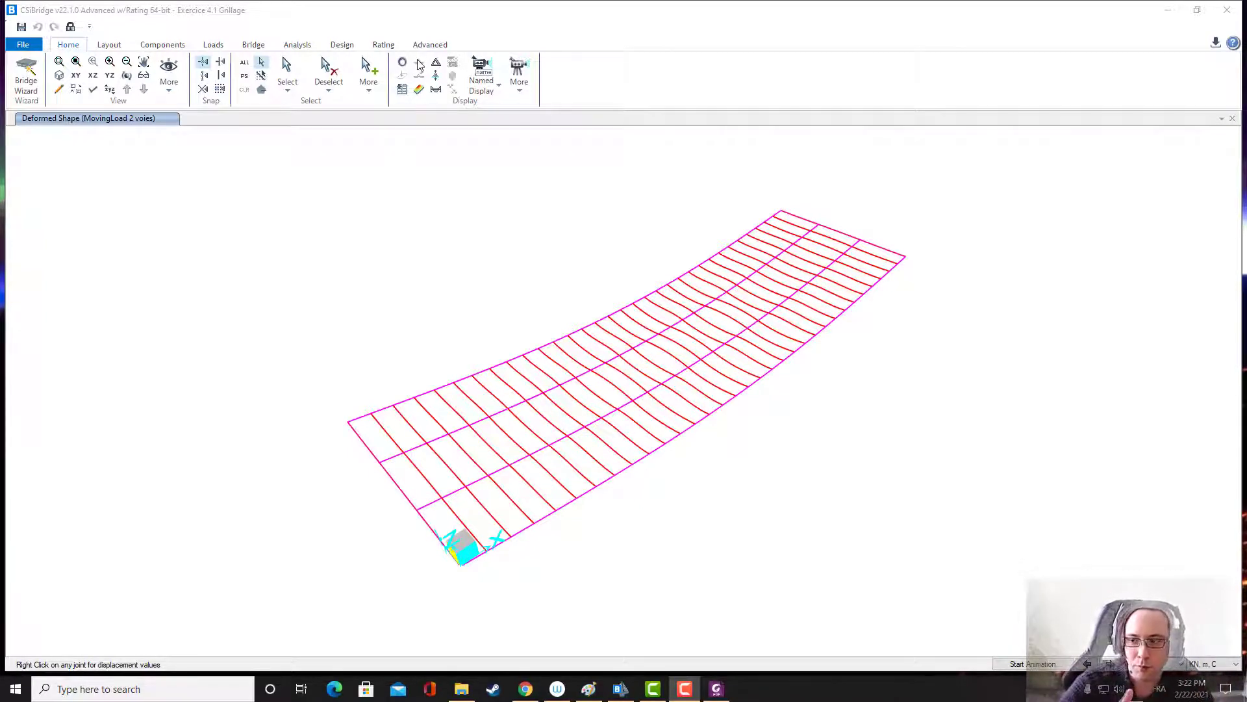
# - Display the frame Moment 3-3 force diagram for the MovingLoad 2 voies case
pyautogui.click(435, 91)
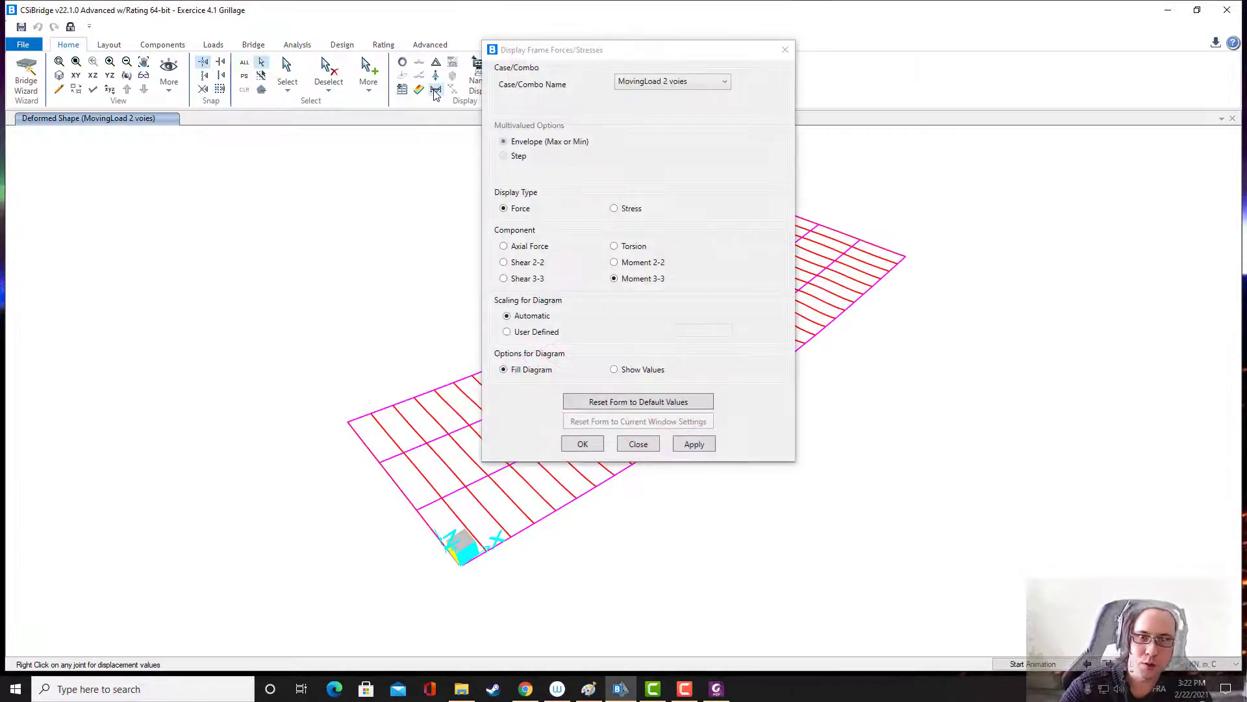
pyautogui.click(666, 81)
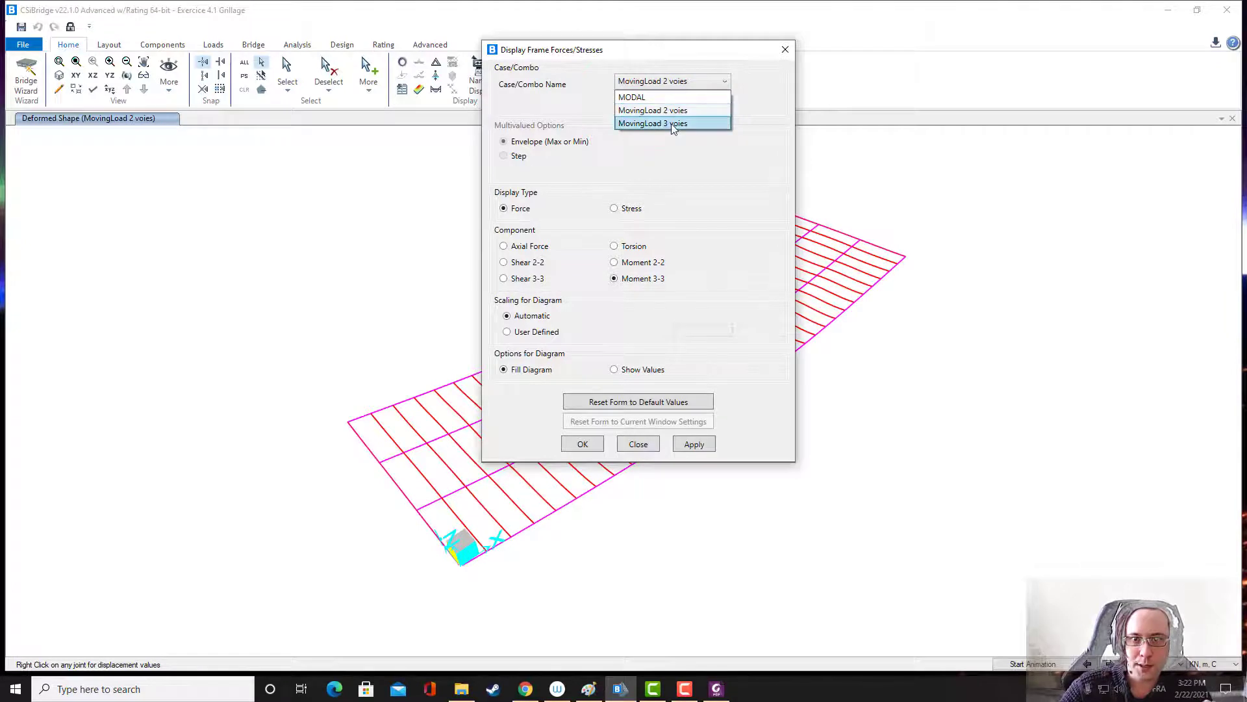
pyautogui.click(664, 111)
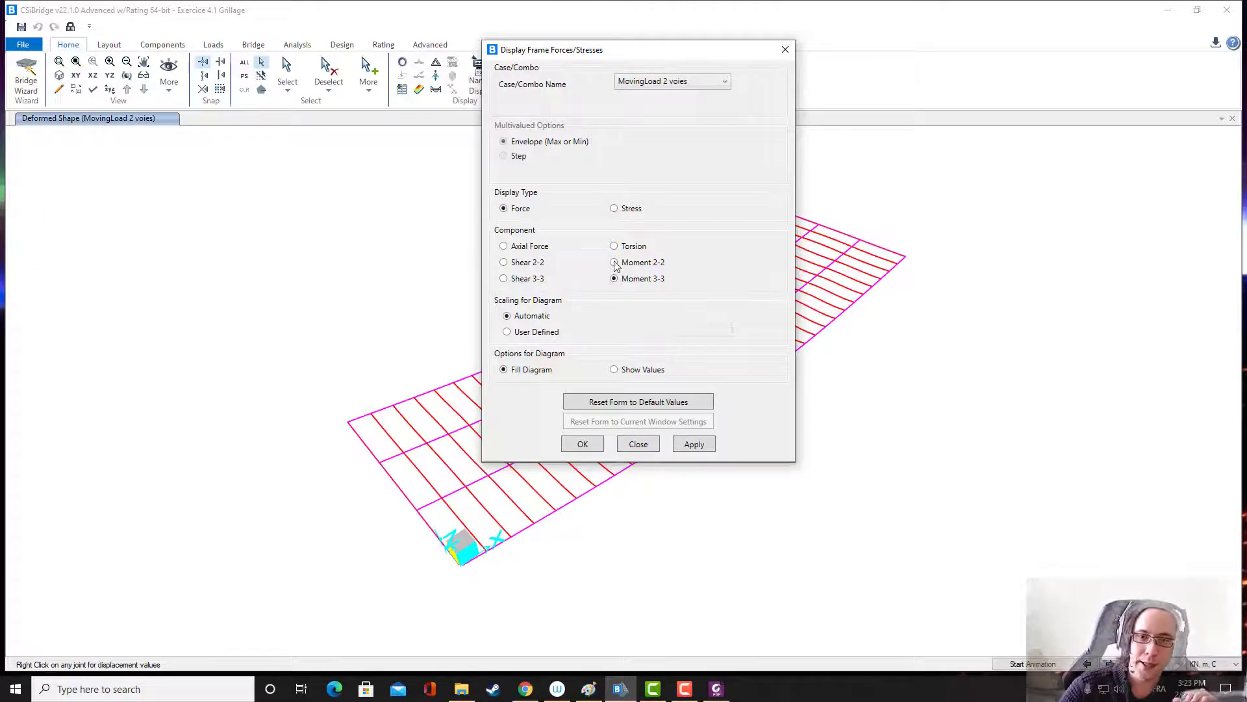
pyautogui.click(694, 444)
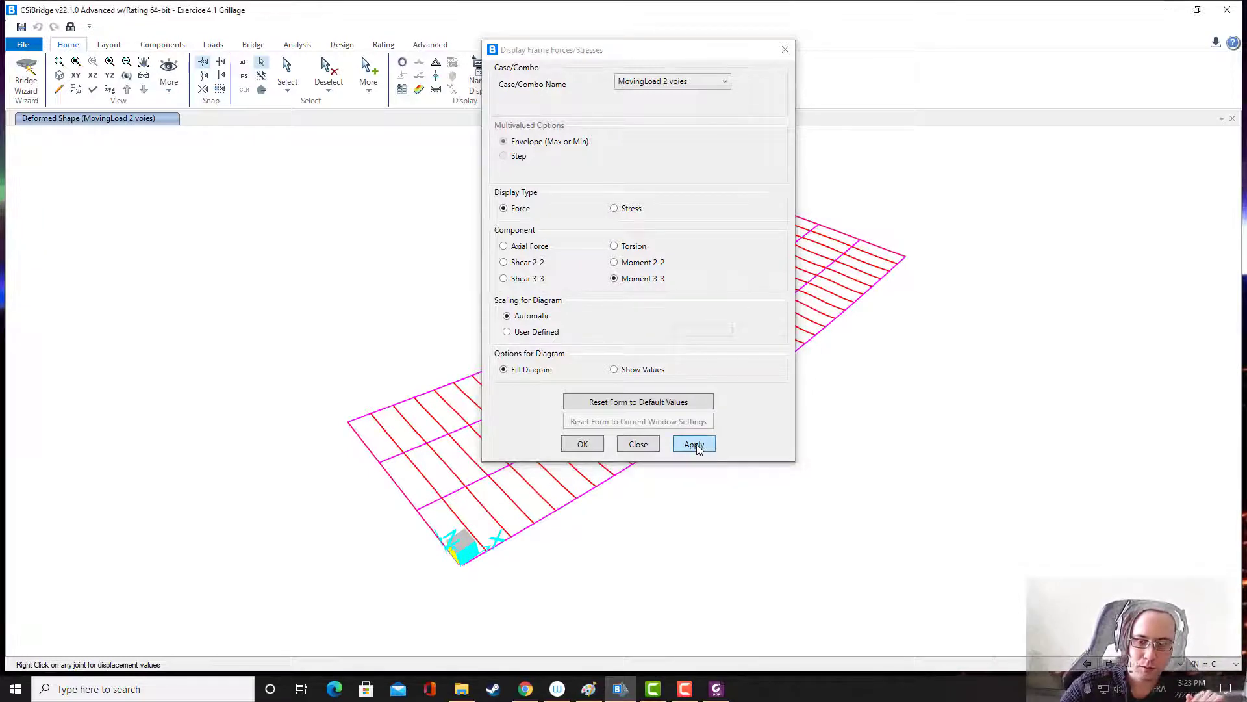
pyautogui.click(581, 446)
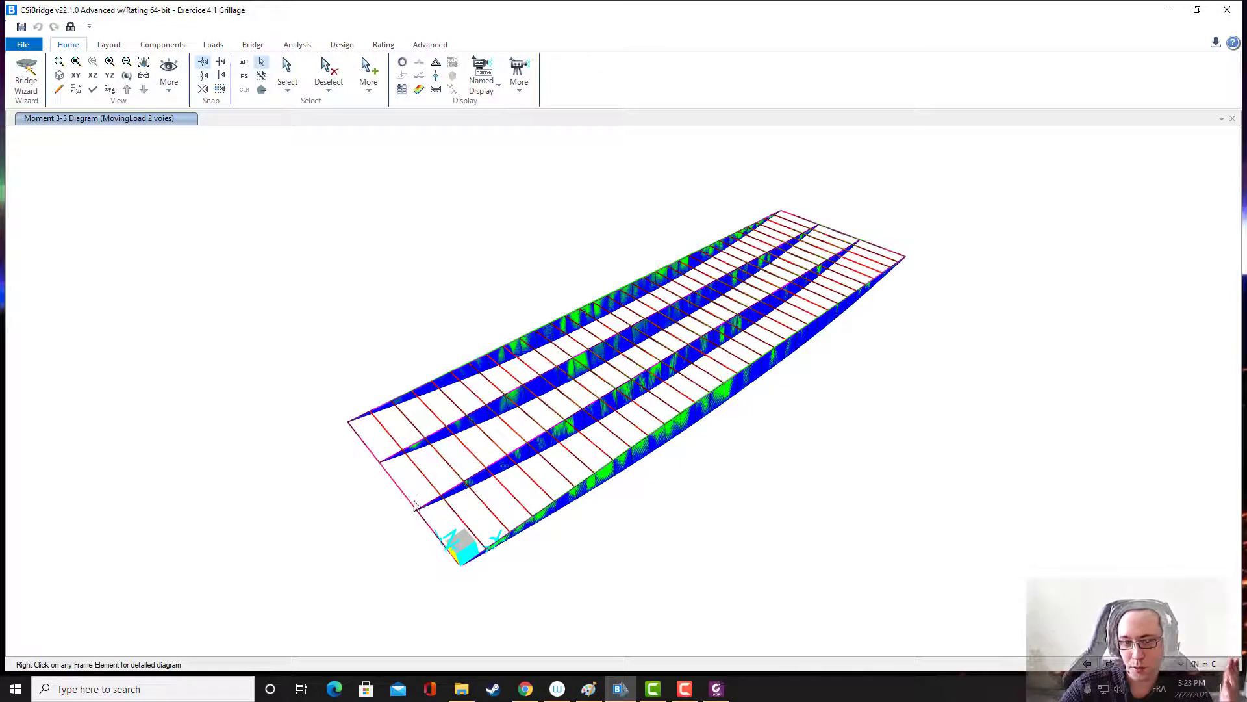
pyautogui.moveTo(418, 510)
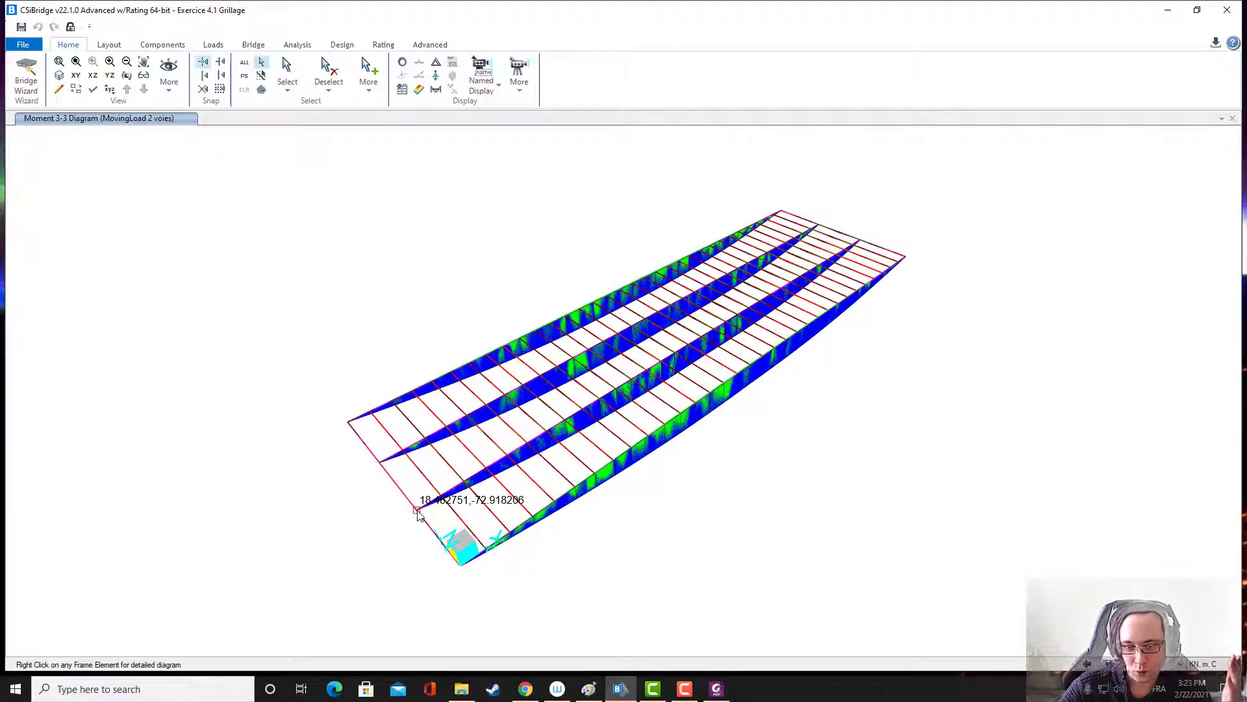
pyautogui.rightClick(656, 367)
pyautogui.rightClick(655, 365)
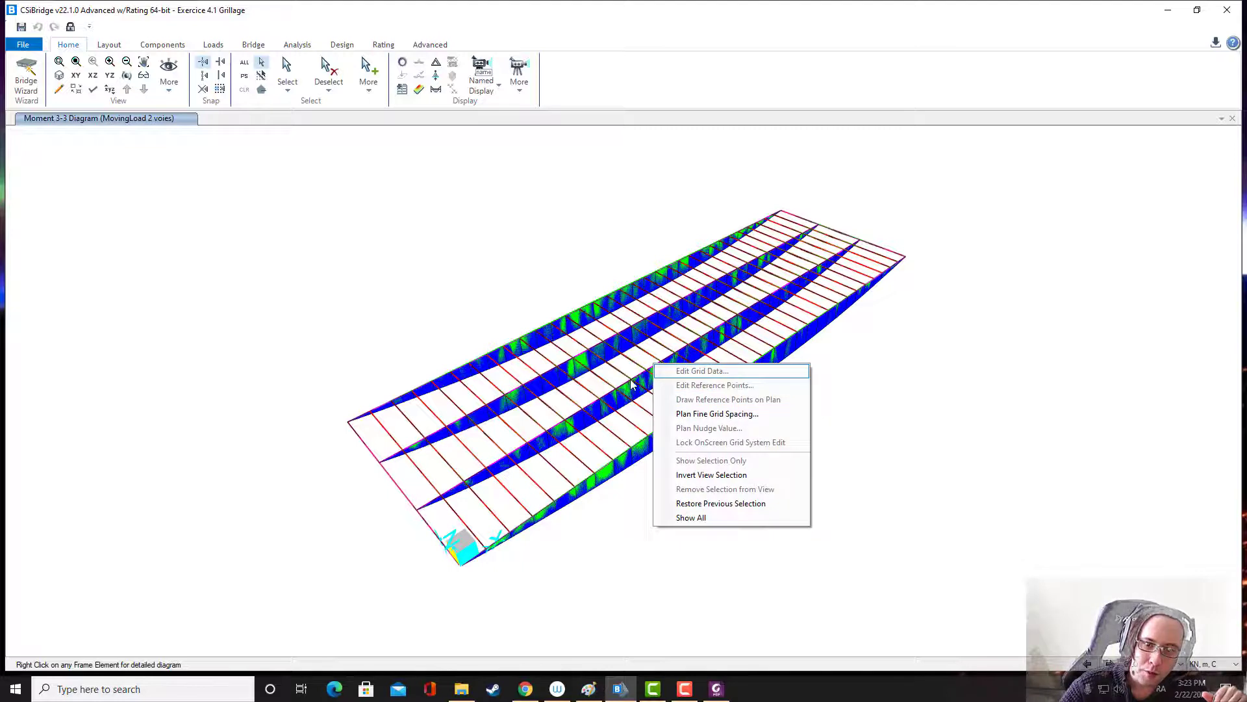
pyautogui.rightClick(628, 381)
pyautogui.click(691, 336)
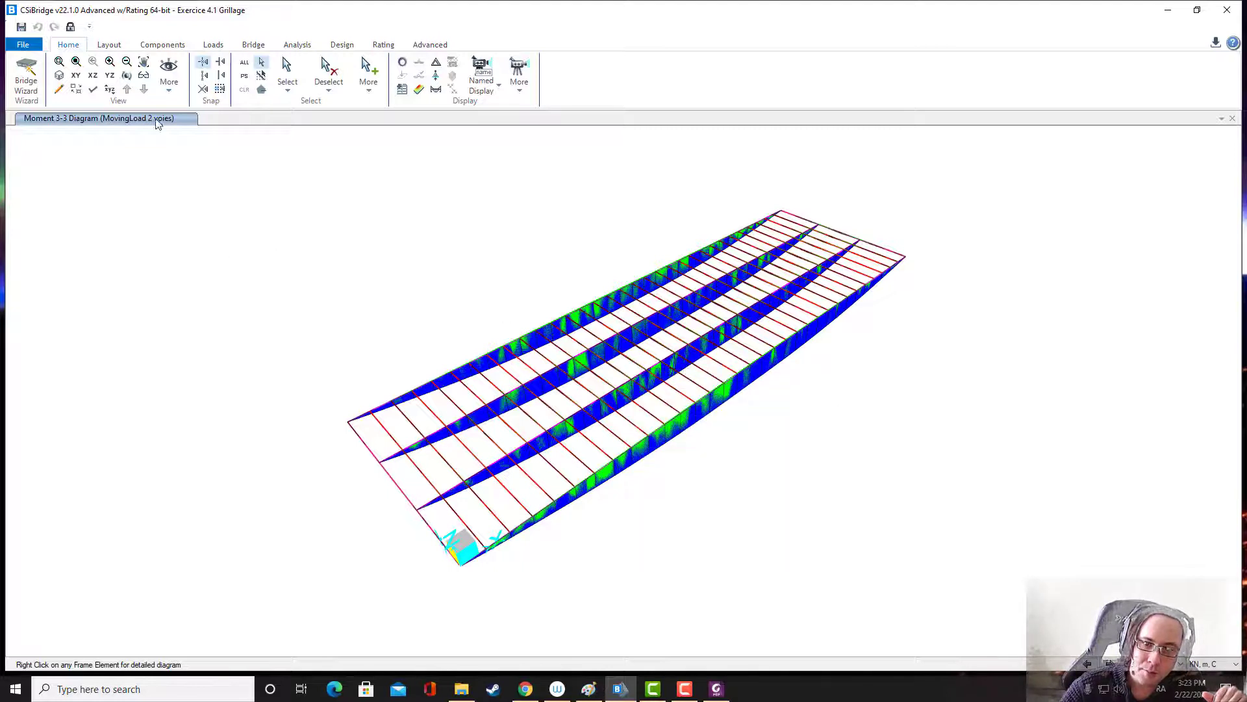
# - Show the exterior girder's detailed shear and moment diagrams from the XY plane view, and switch to the exercise's comparison table in Foxit PhantomPDF
pyautogui.click(77, 76)
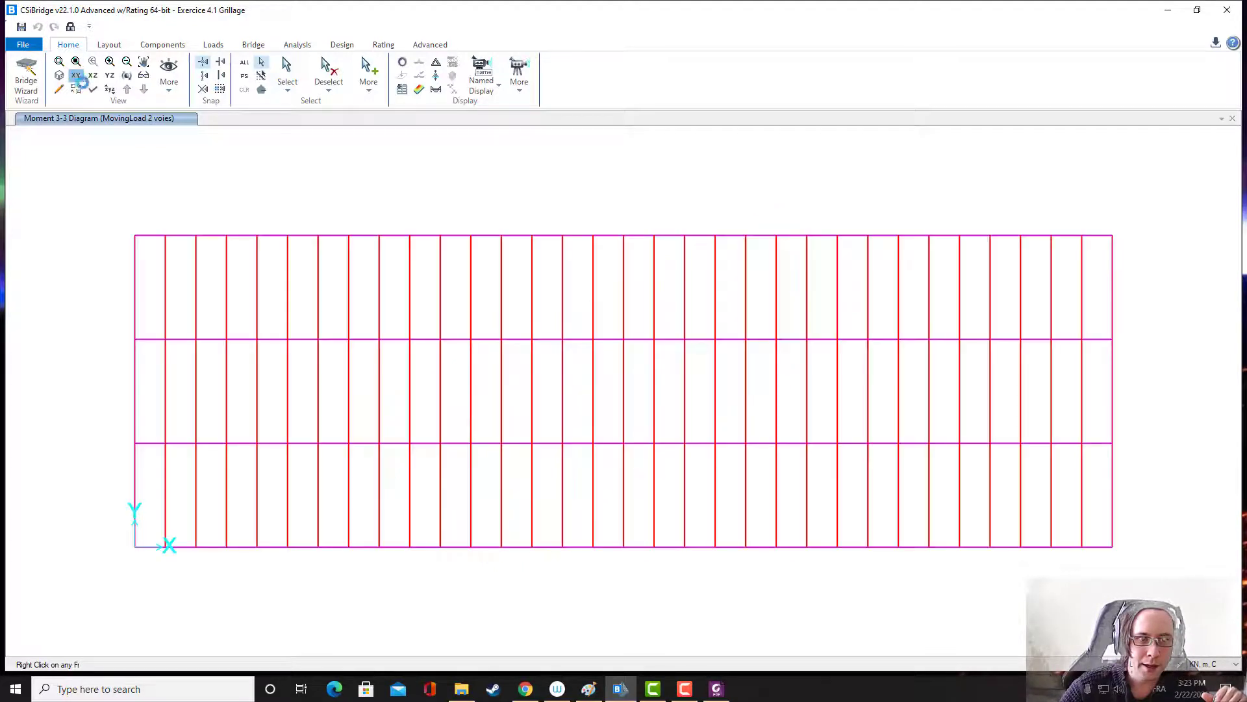
pyautogui.rightClick(550, 551)
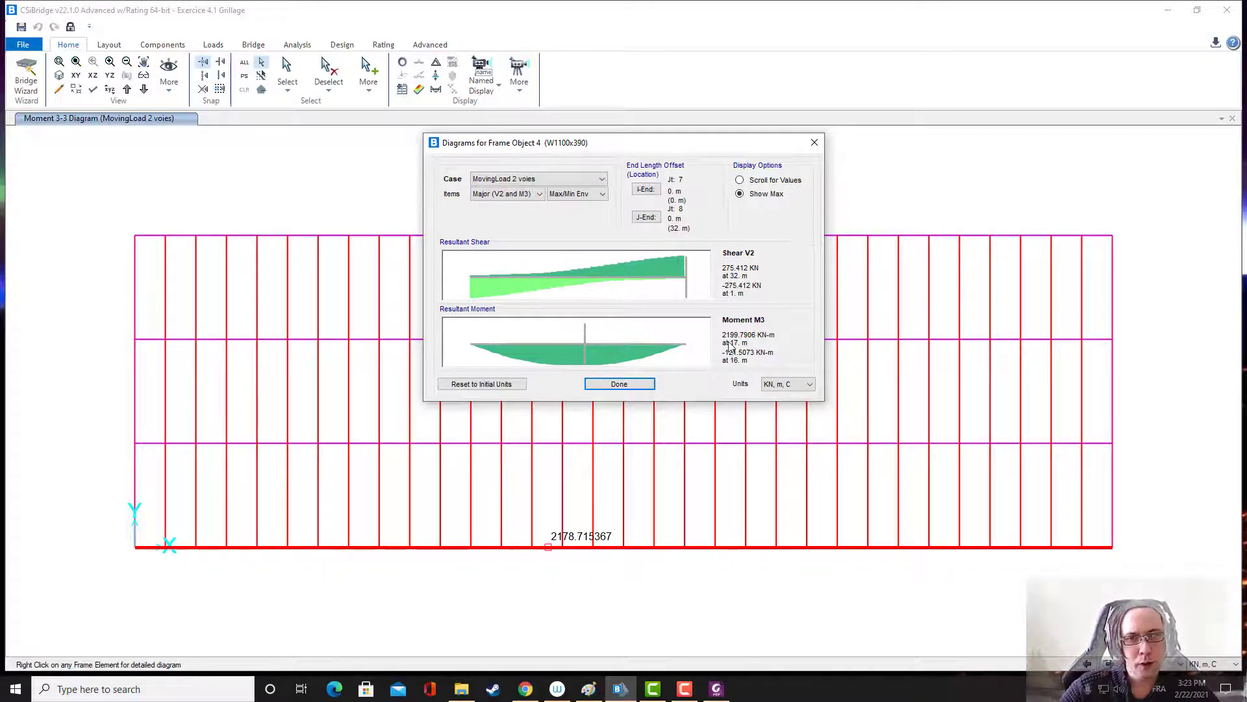
pyautogui.click(717, 688)
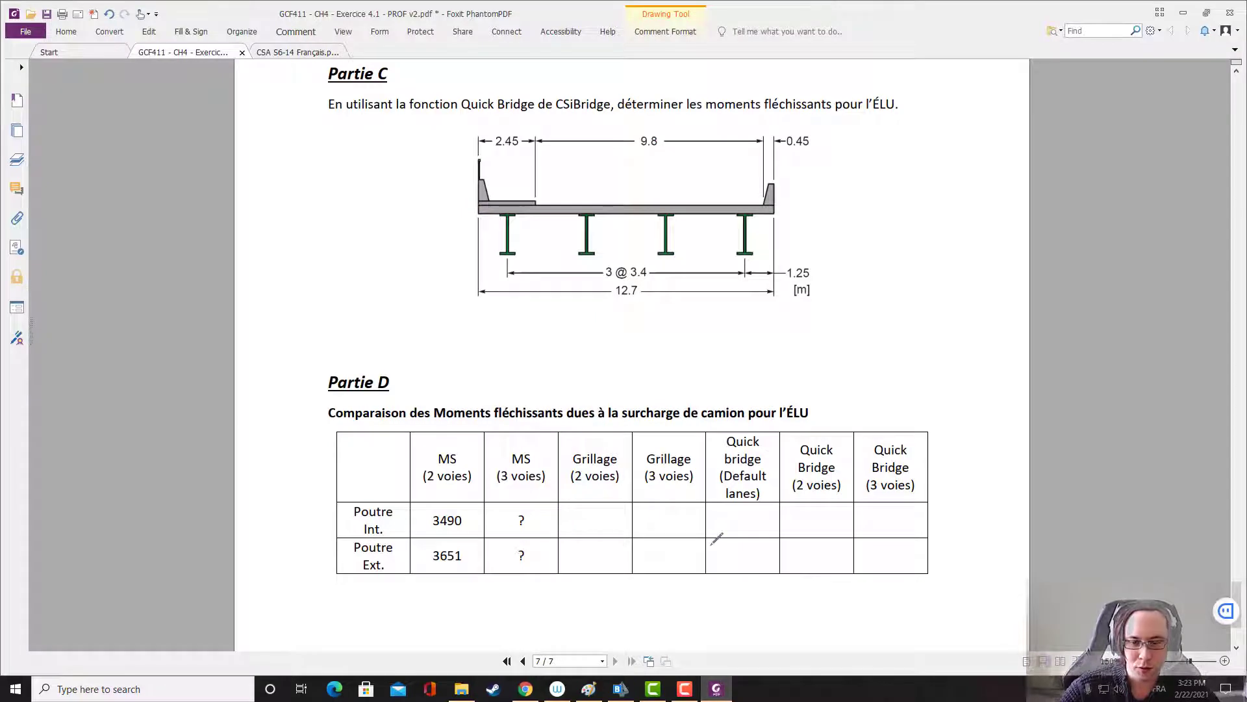